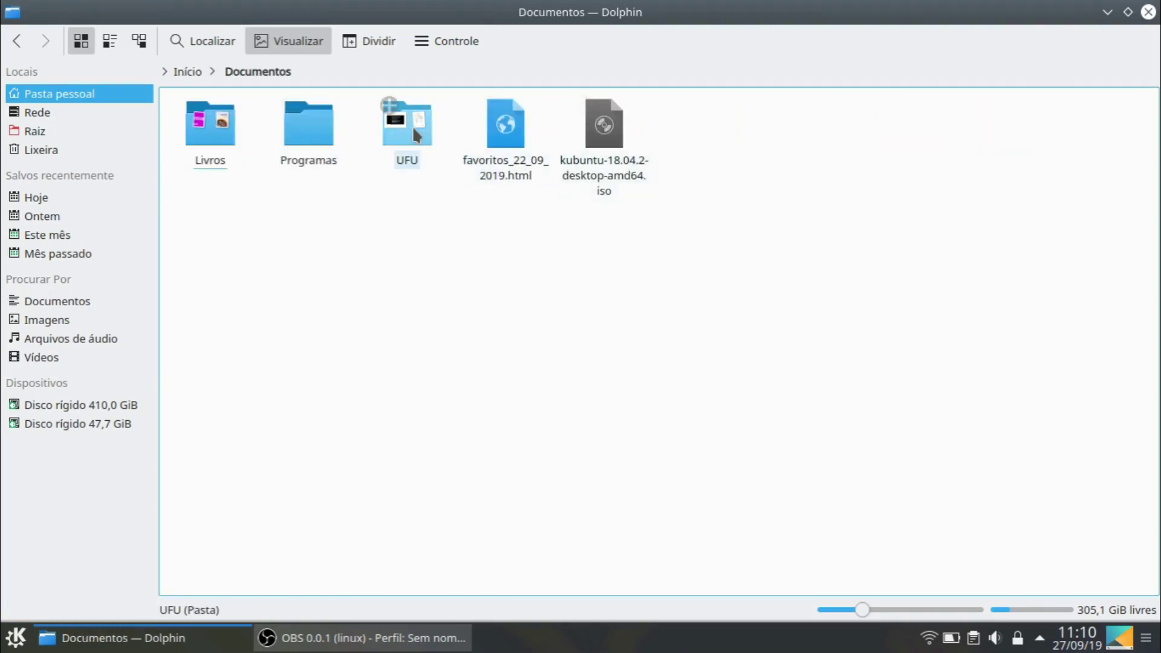
Open the document A1.POI.2019.2.odt from the Aulas folder inside UFU
click(407, 128)
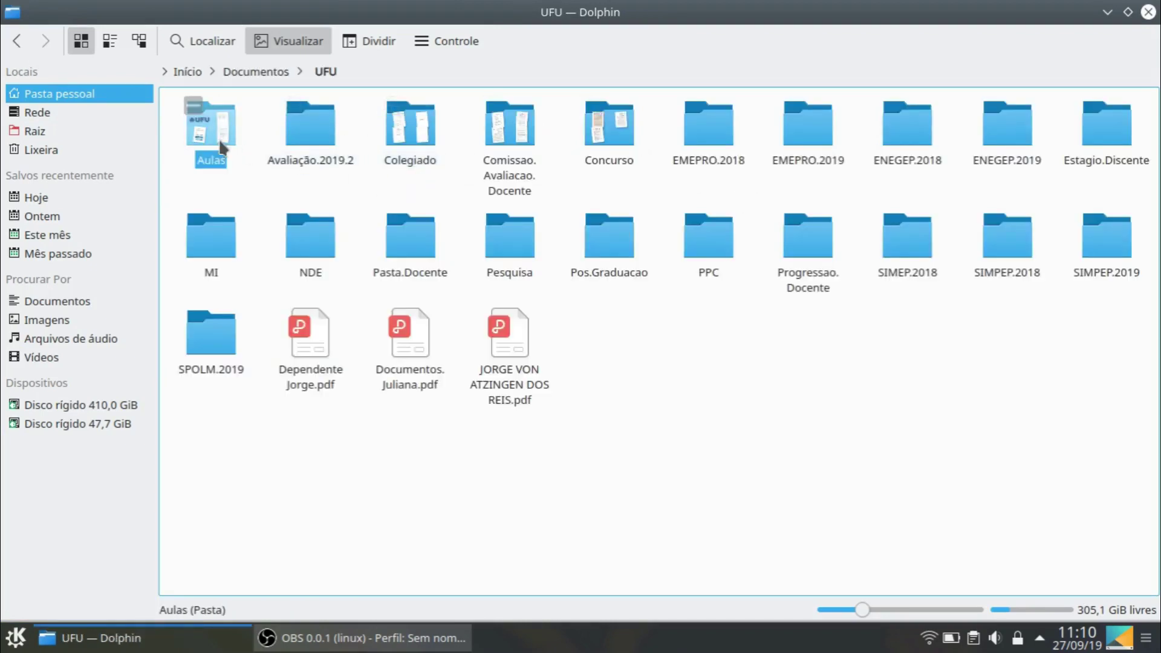
click(211, 128)
click(1003, 162)
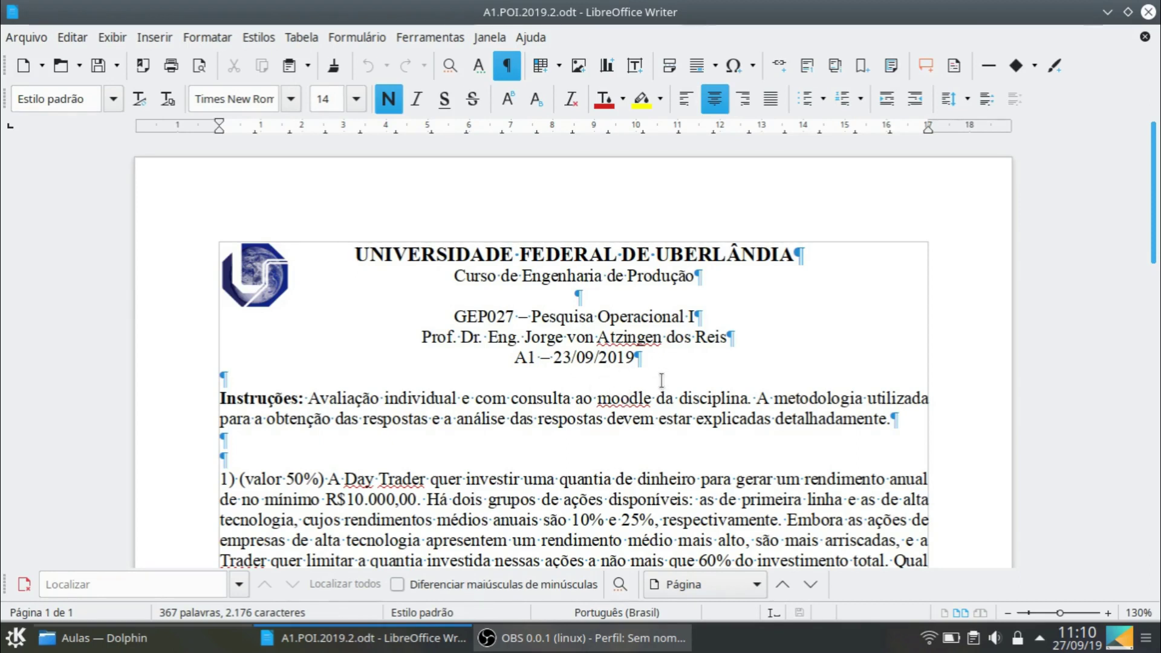
Add a blank line below the text of question 1 and insert a formula object there
scroll(661, 380, down, 3)
scroll(662, 380, down, 3)
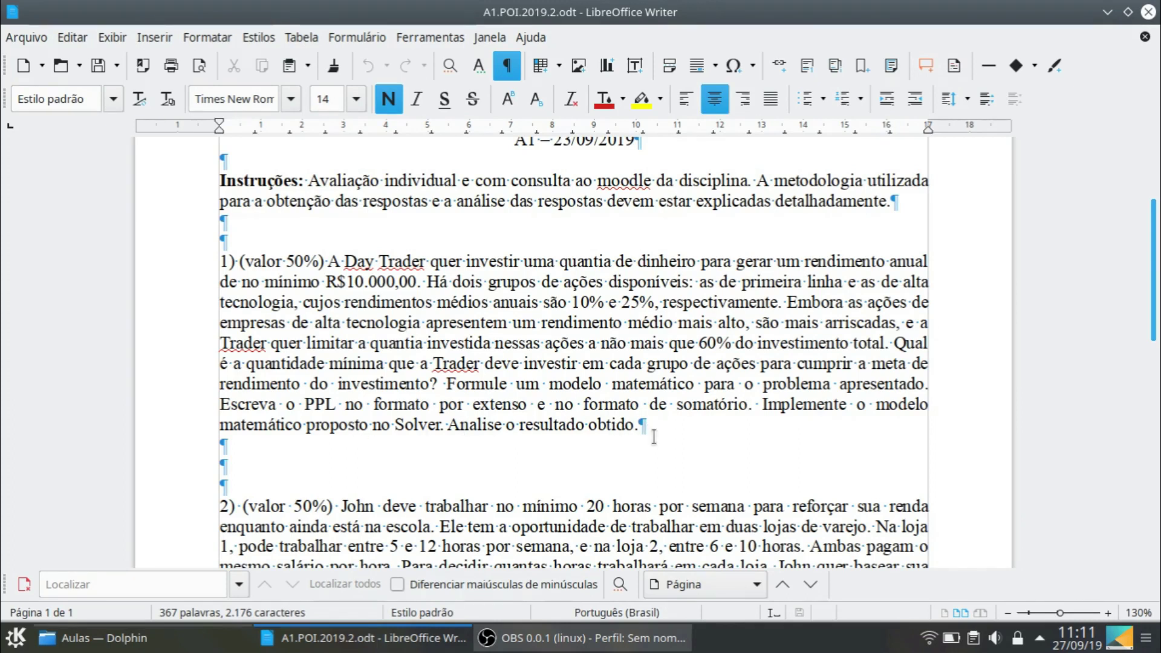
click(257, 451)
key(Return)
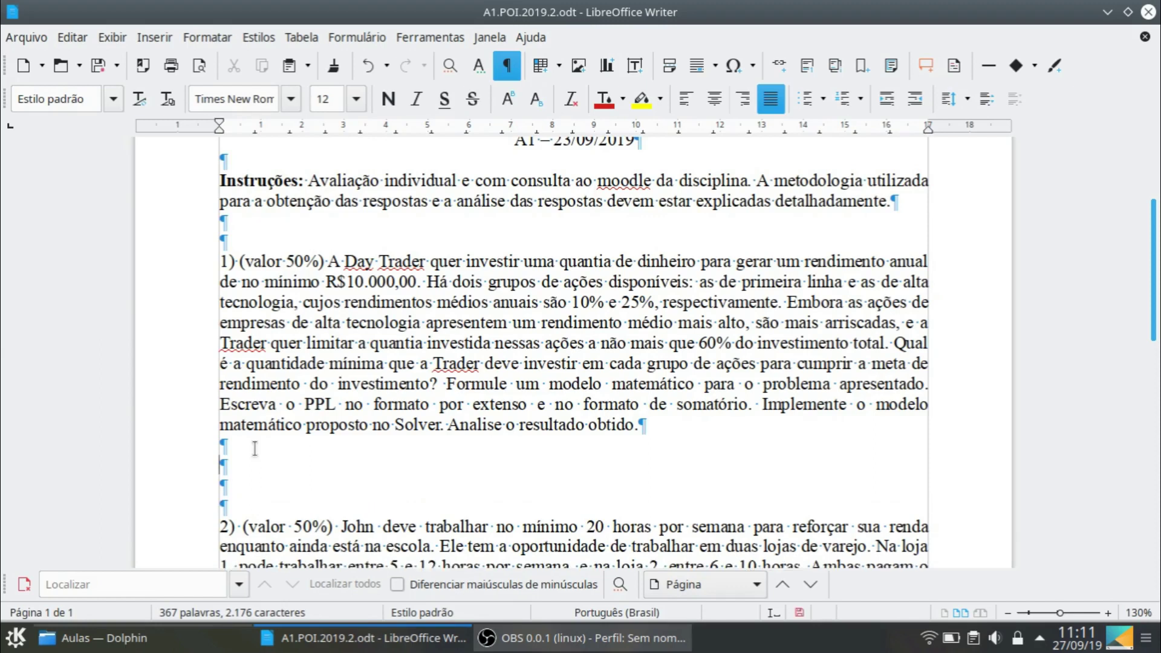
click(152, 38)
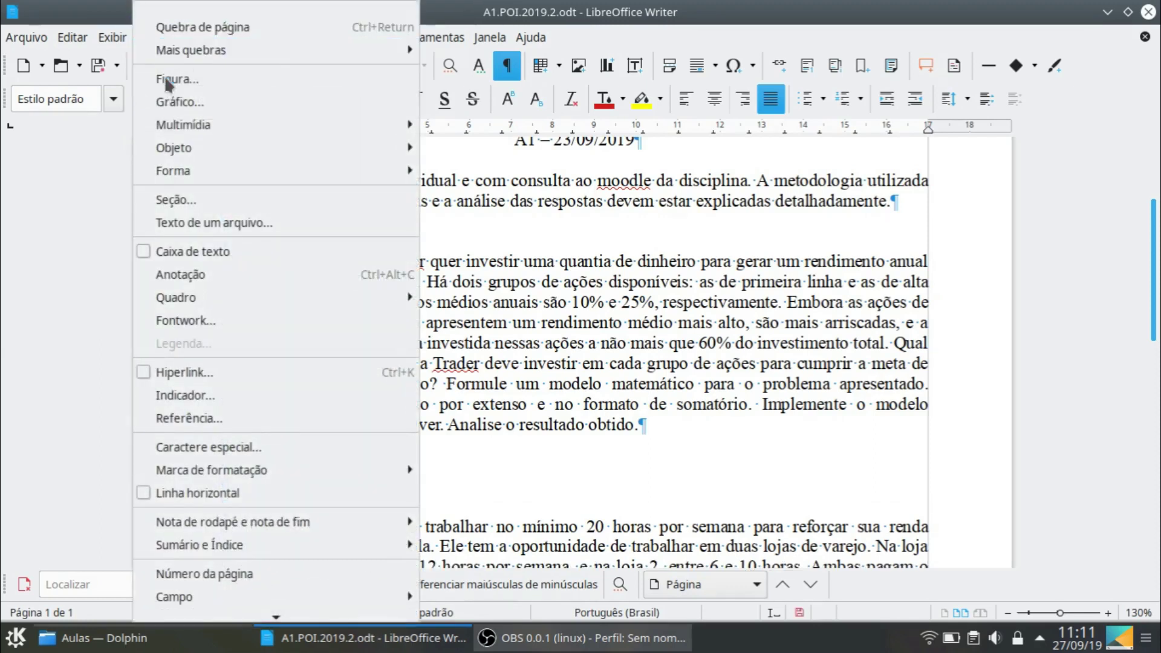
mouse_move(206, 150)
click(453, 148)
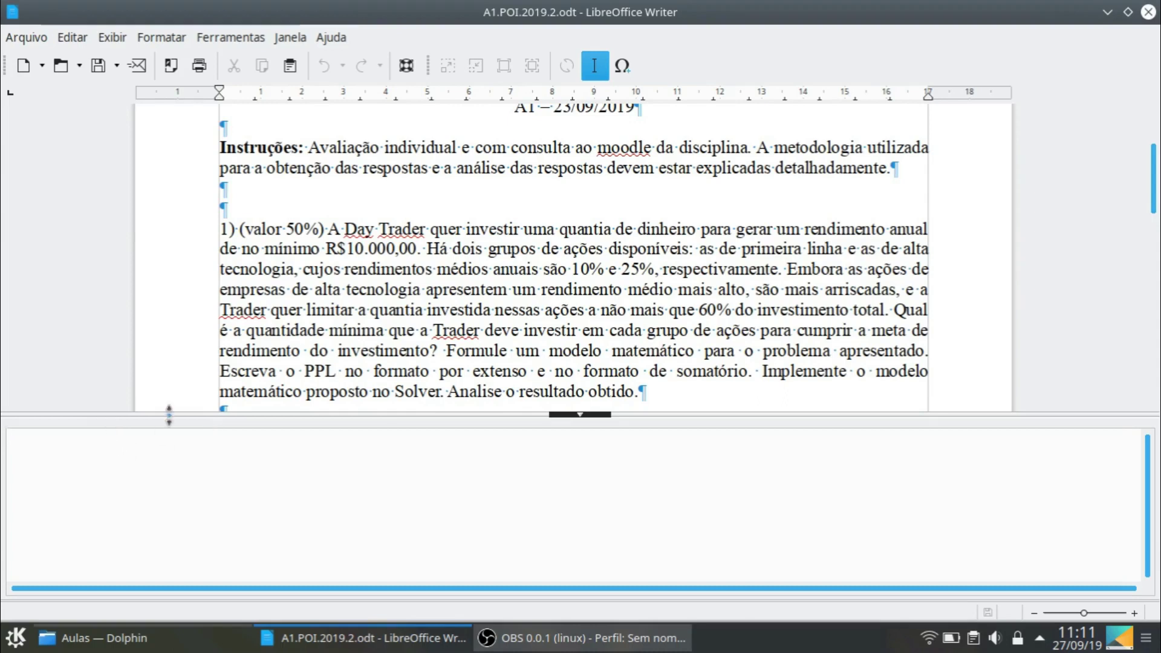
Enter the first variable definition in the formula as "x_1: a quantidade a ser investida em ações de primeira linha"
scroll(489, 291, down, 2)
scroll(488, 290, down, 4)
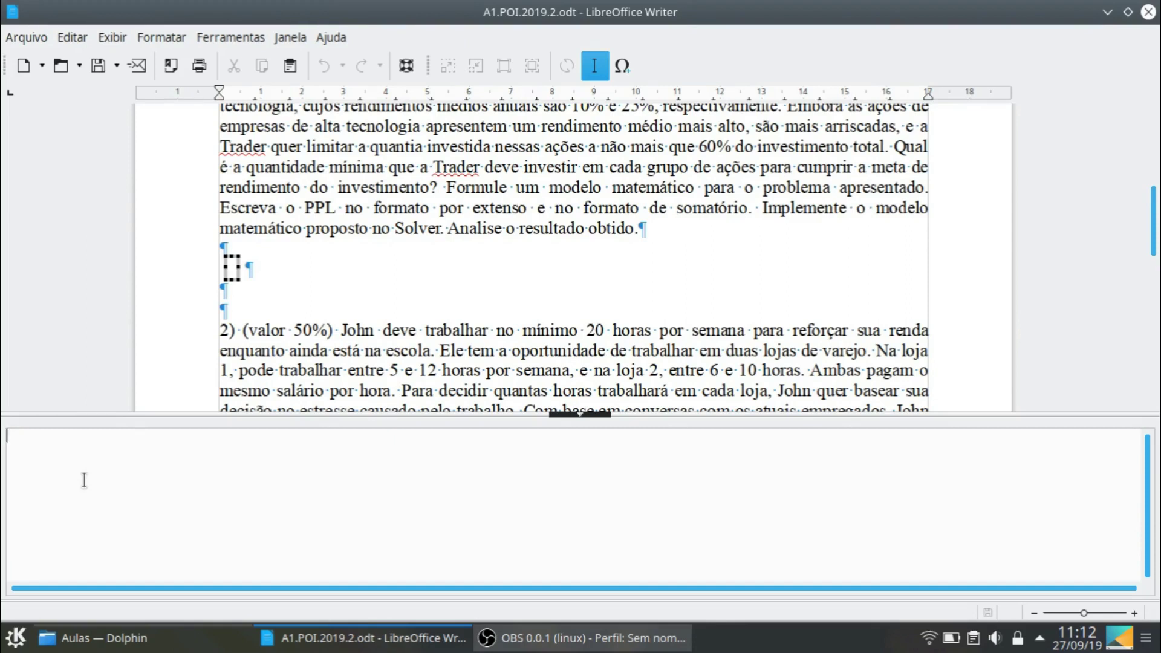
text(x)
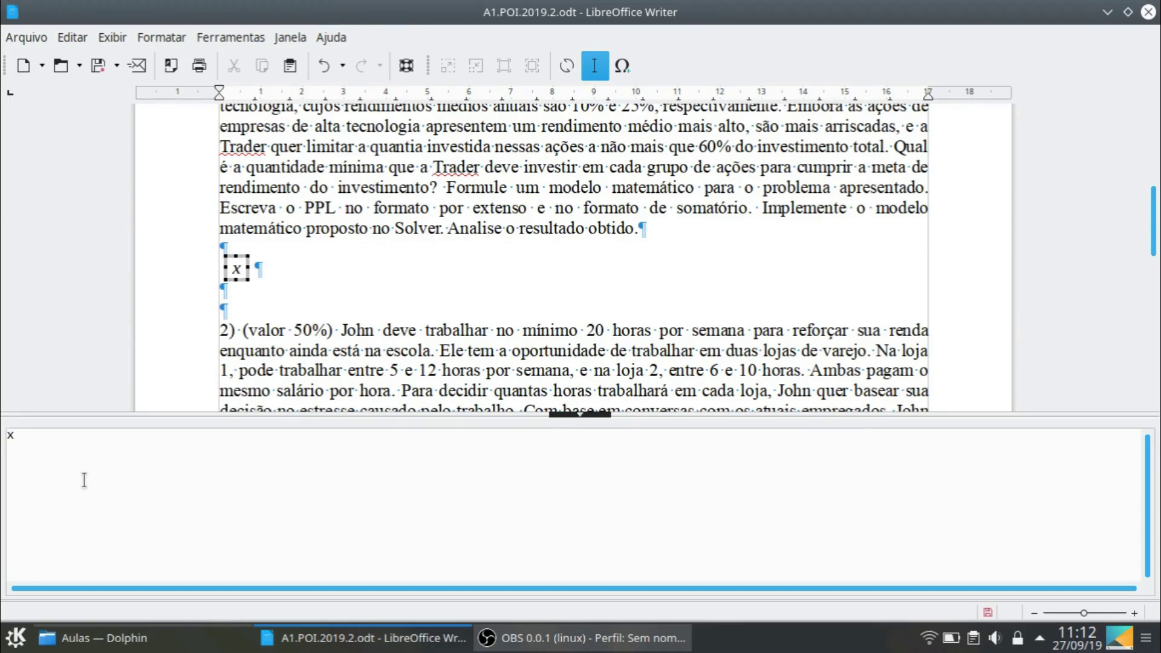
text(_1:)
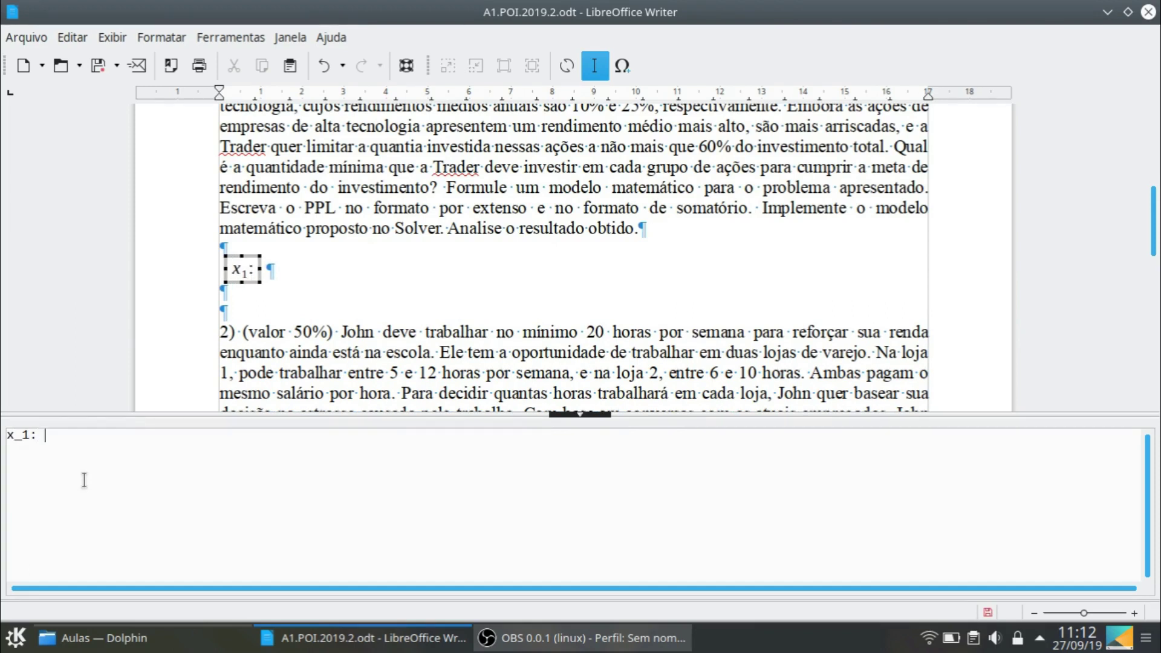
text( a q)
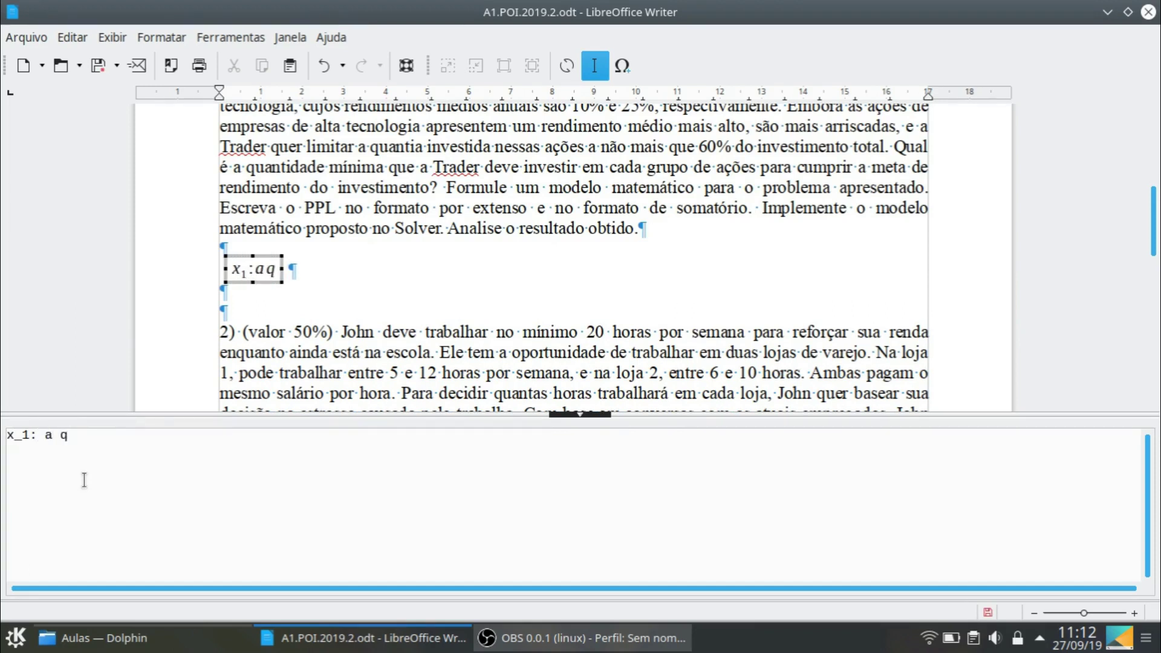
text(ua)
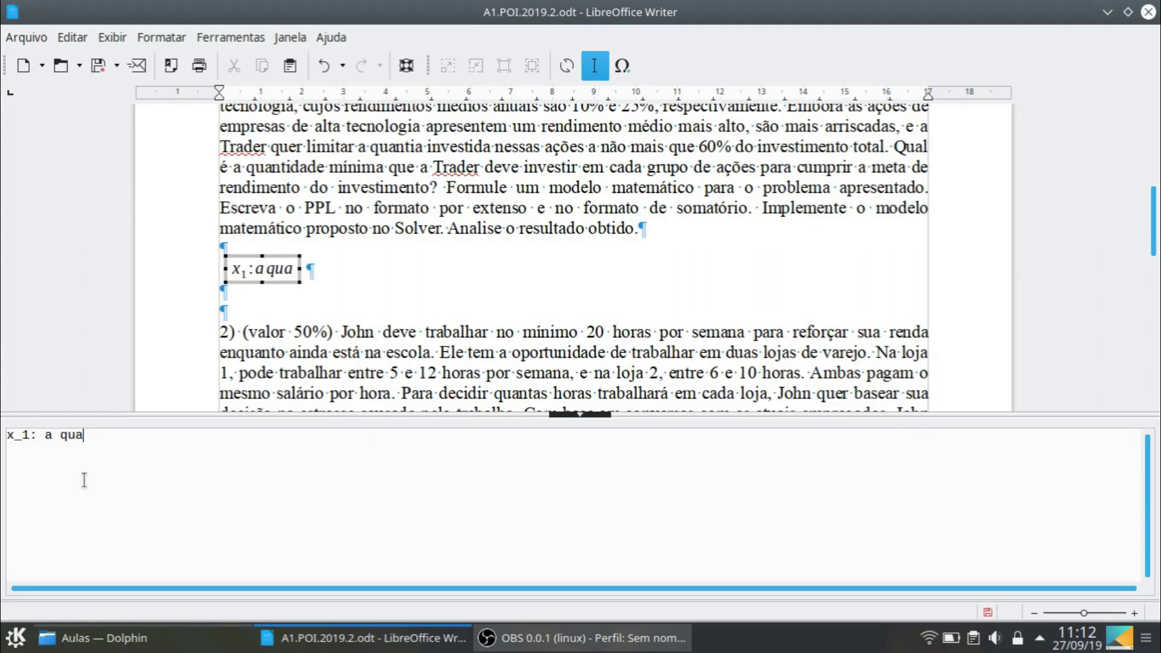
text(ntidade a s)
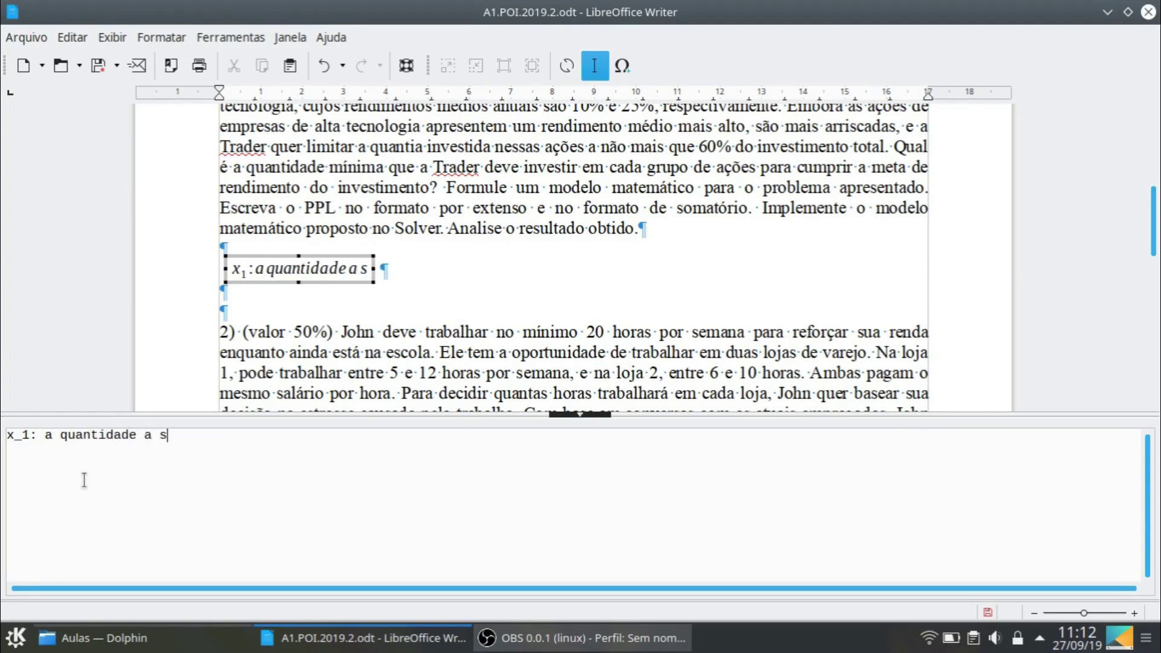
text(er investida)
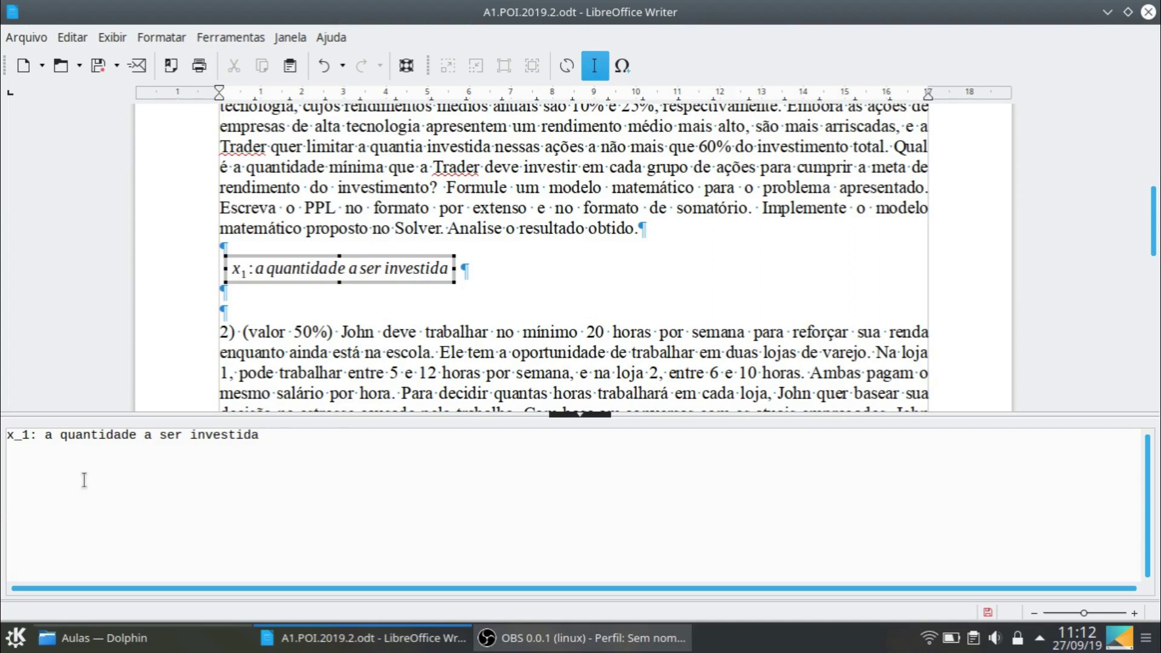
text(em )
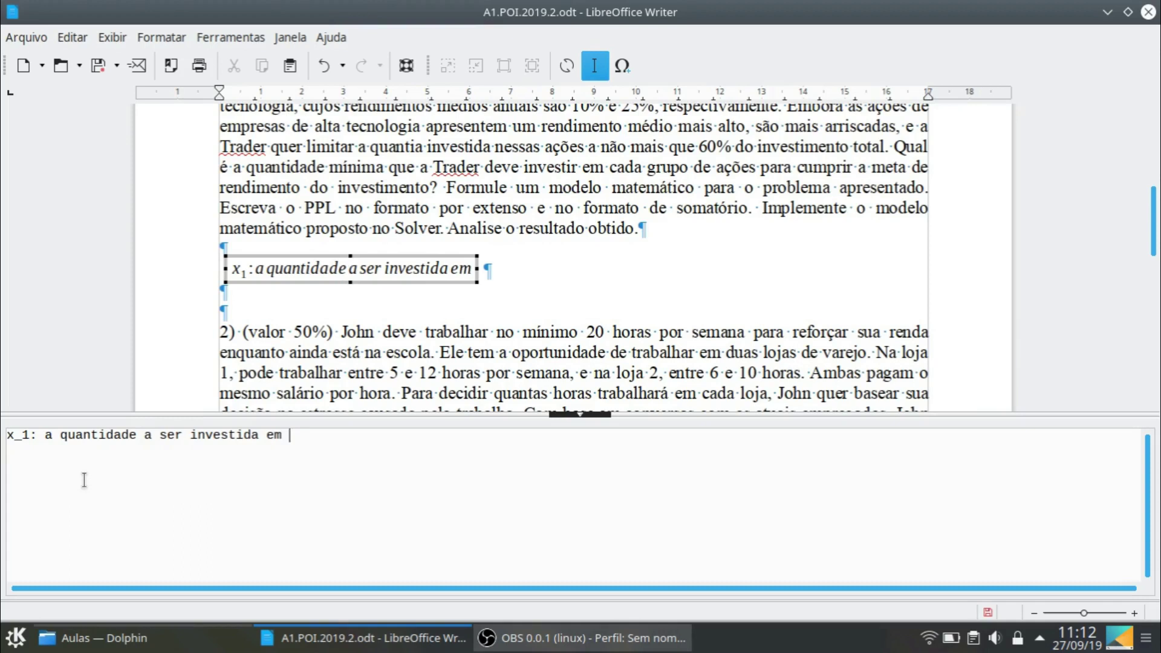
text(ações de)
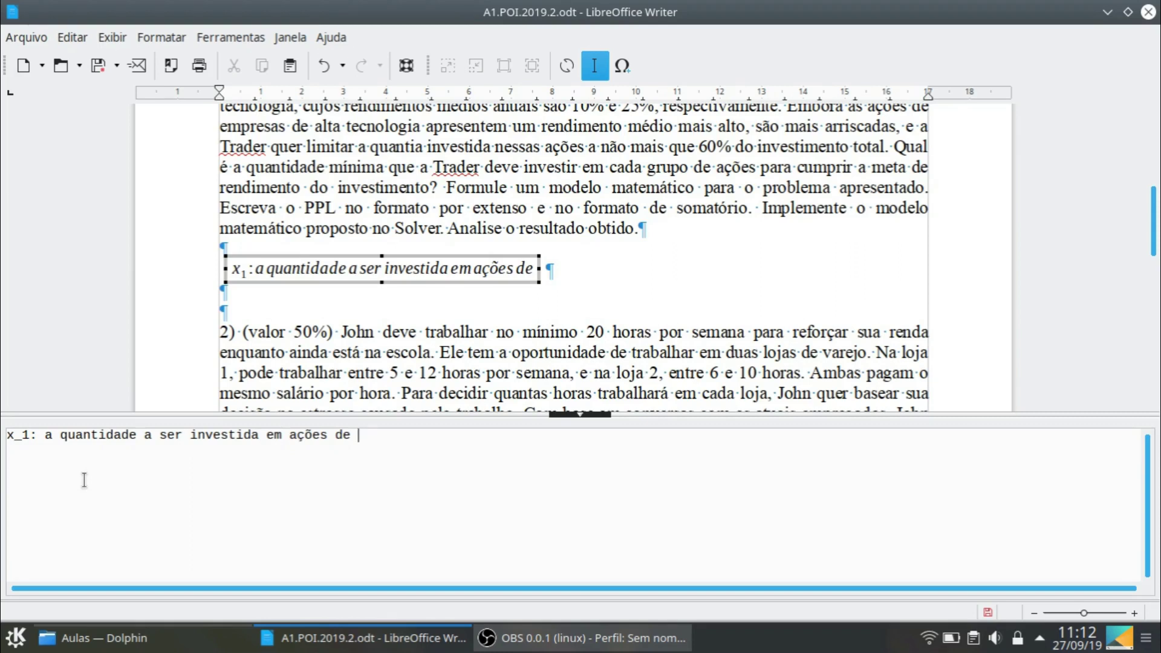
text(p)
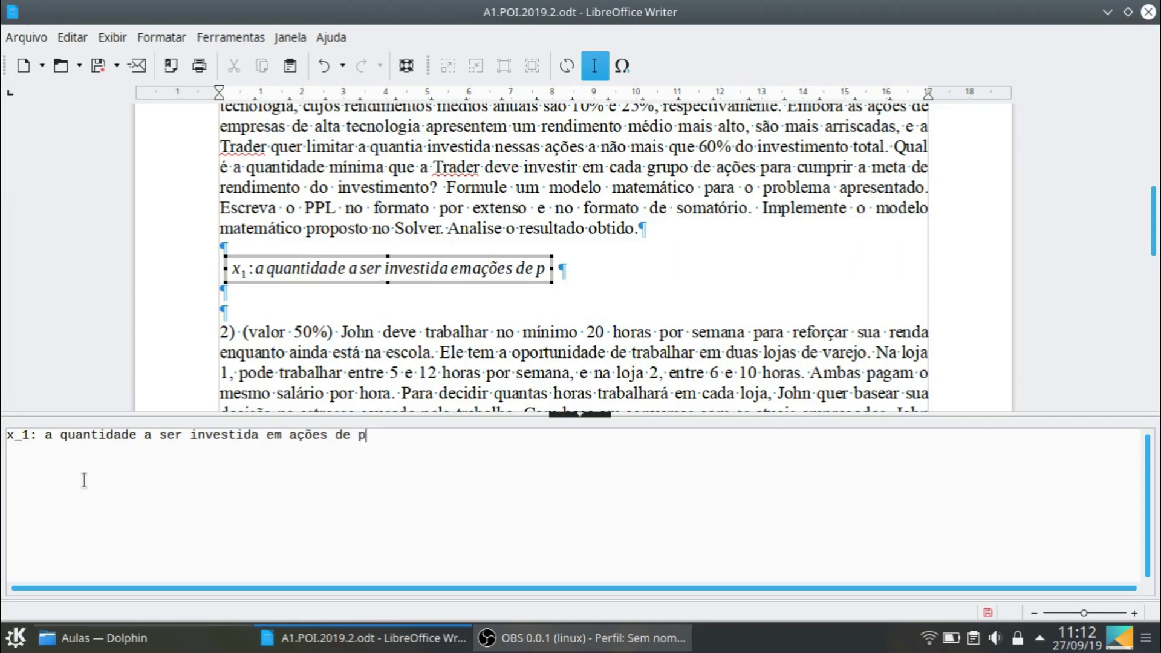
text(rimeira linha)
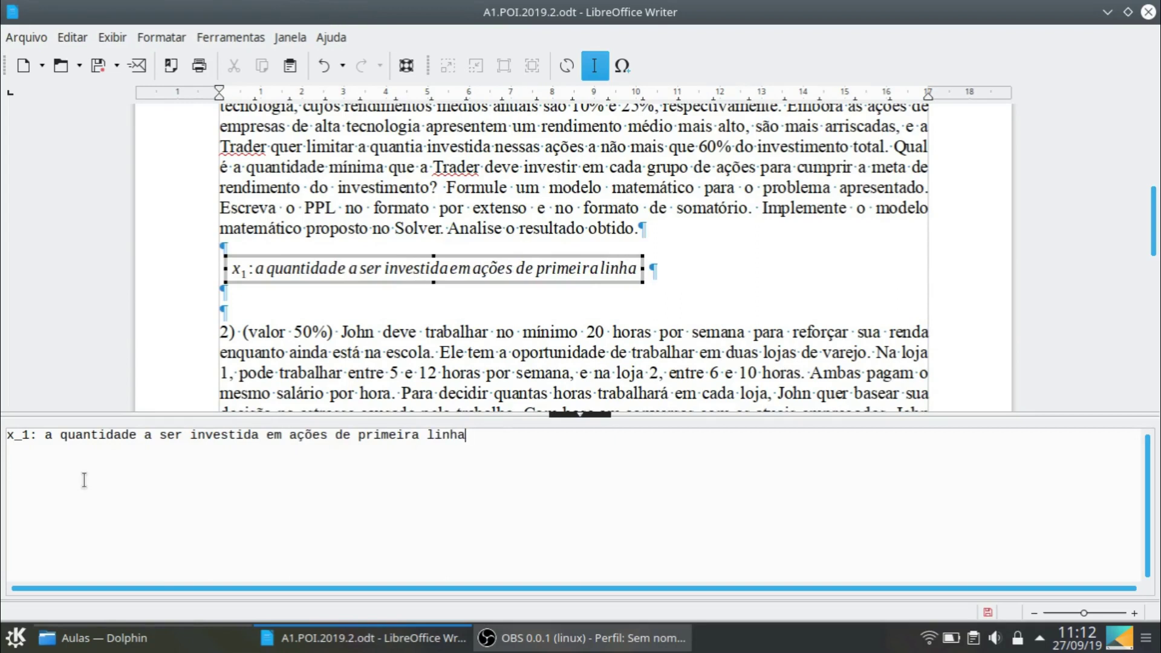
End the x_1 definition with "newline" and start a separate formula line with "x_2:"
text( newline)
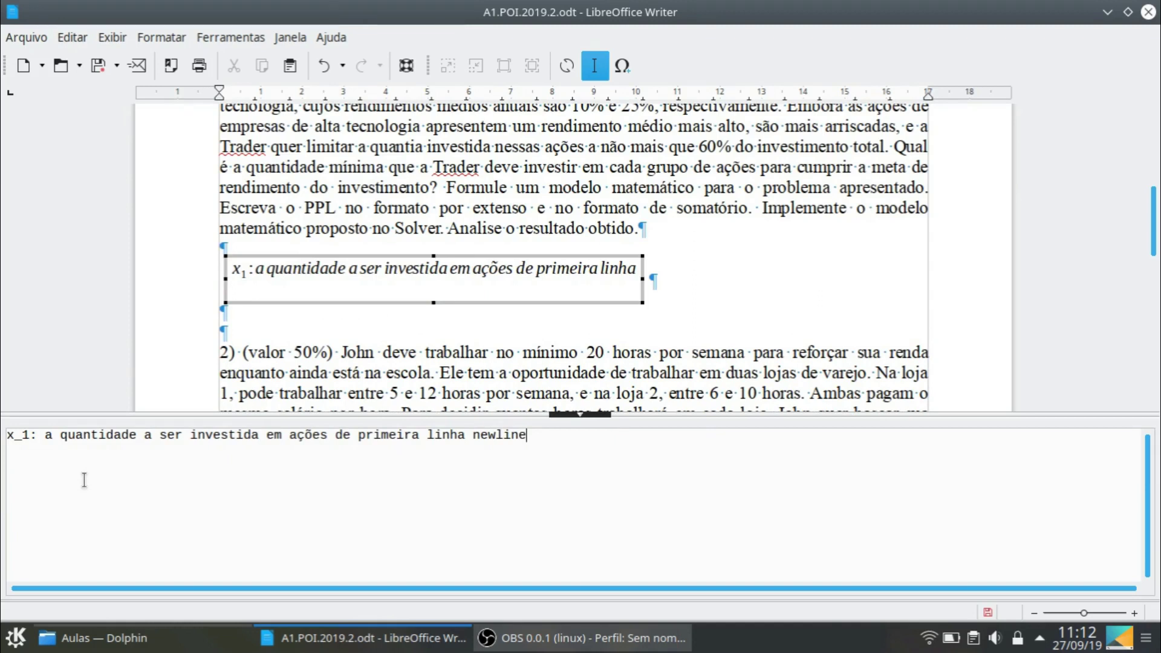
text(x_)
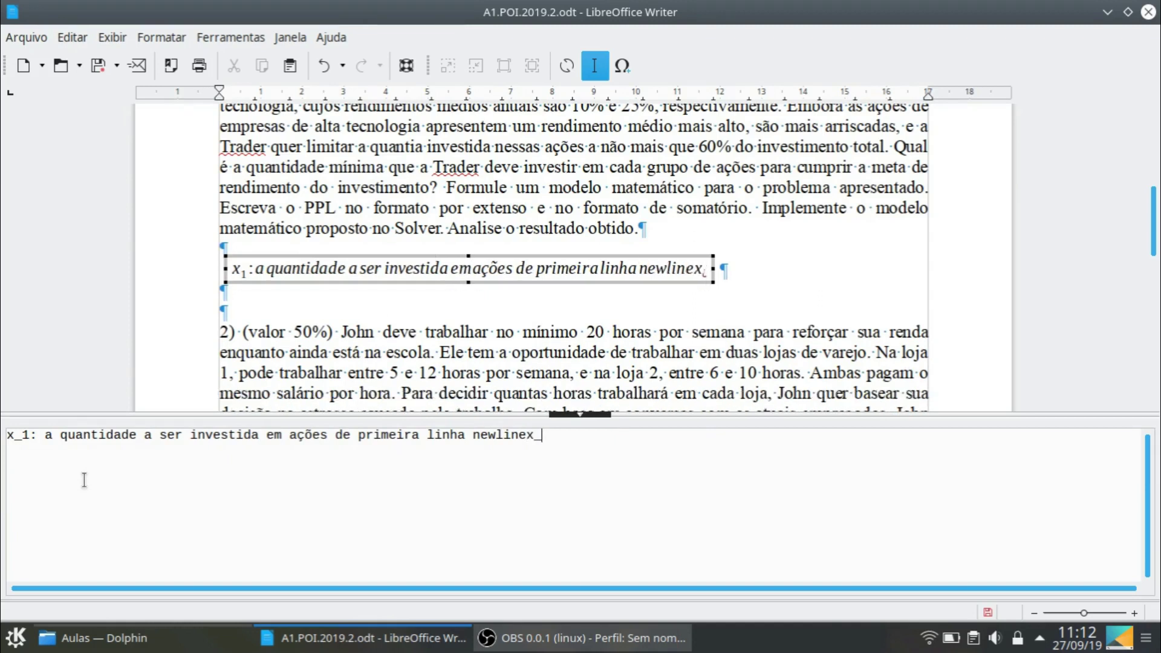
text(2:)
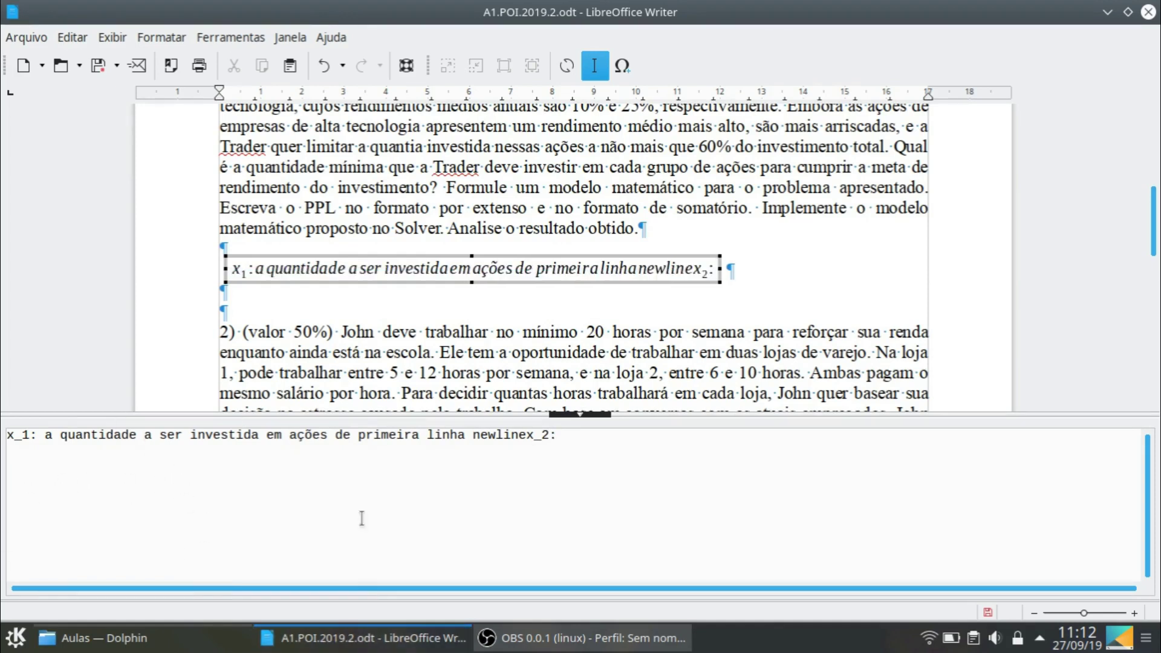
click(522, 437)
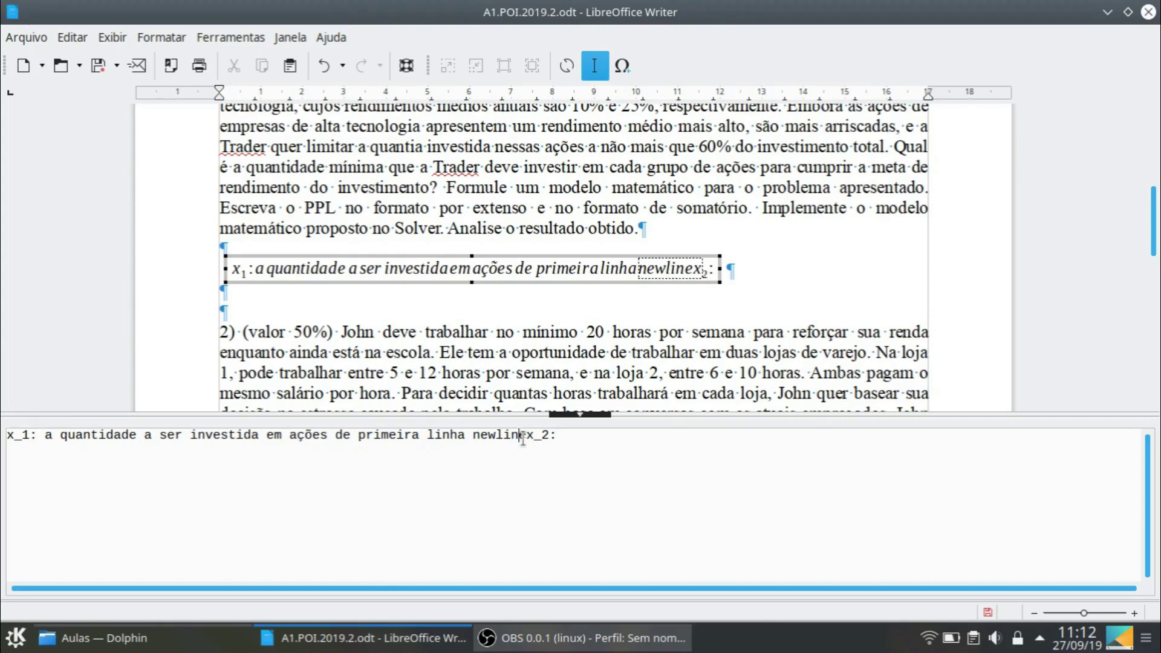
key(Return)
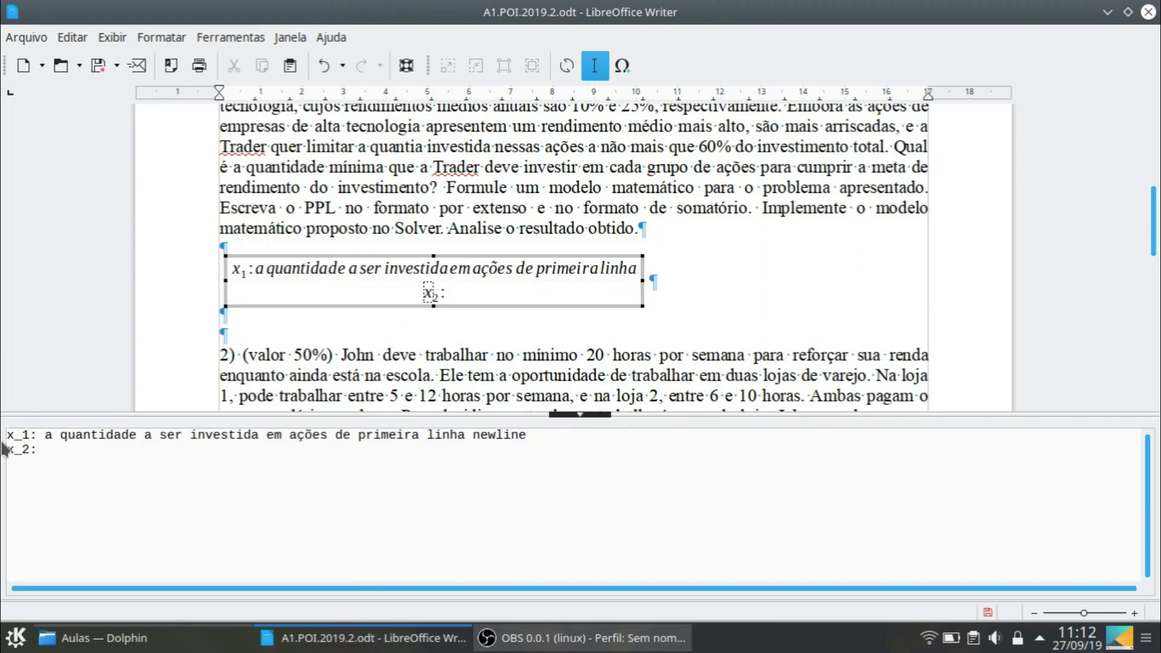
Copy the x_1 description, including "newline", to the x_2 line and replace "primeira linha" there with "alta tecnologia"
drag(41, 434, 529, 437)
key(ctrl+c)
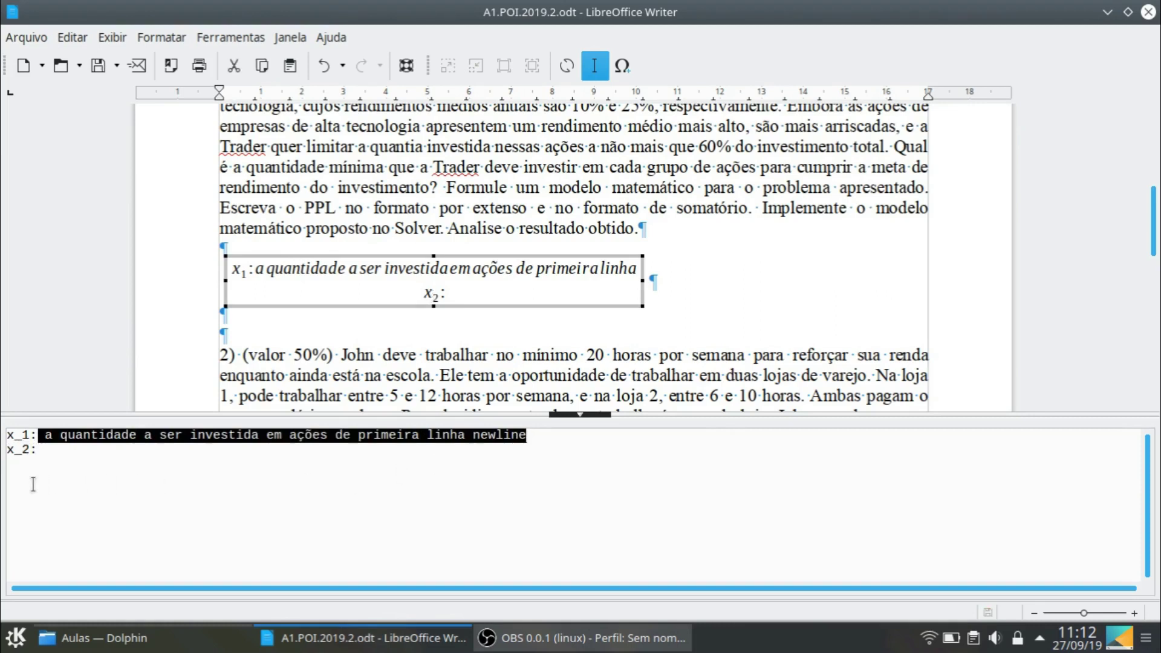
click(44, 450)
key(ctrl+v)
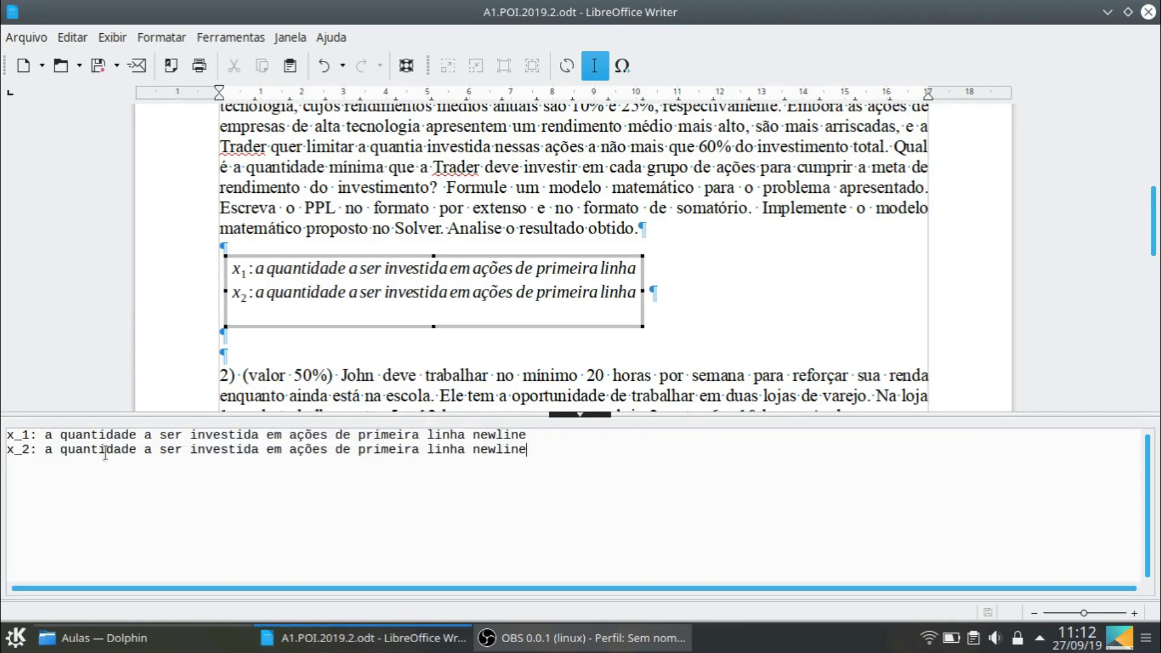
drag(357, 450, 471, 453)
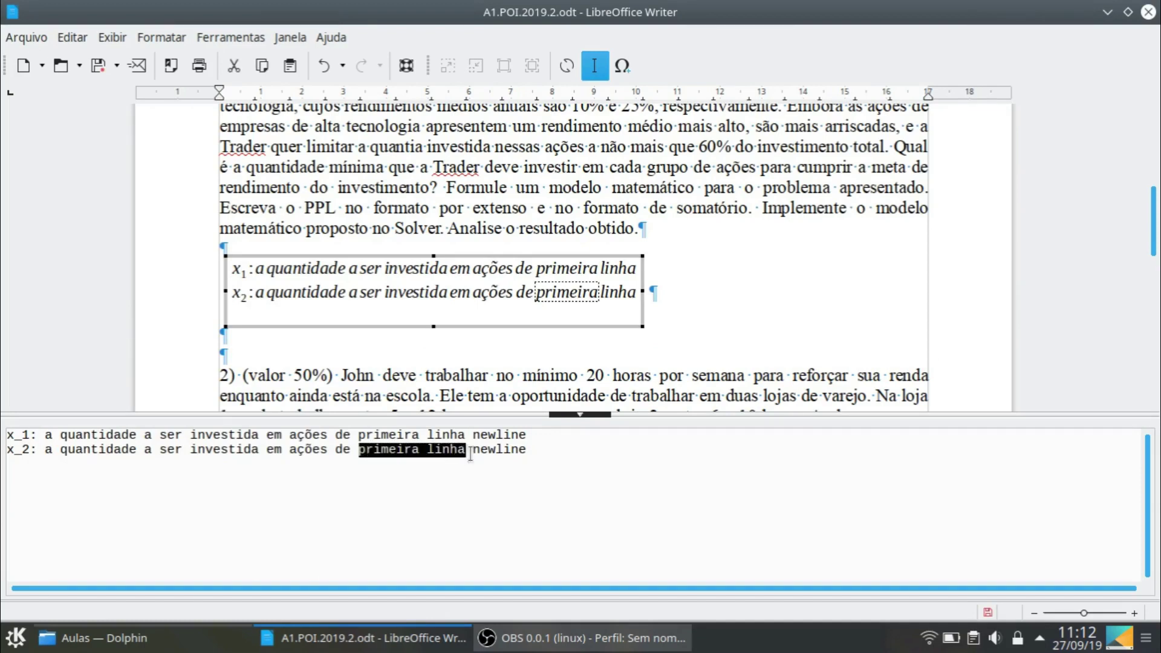
text(alta tecnologia)
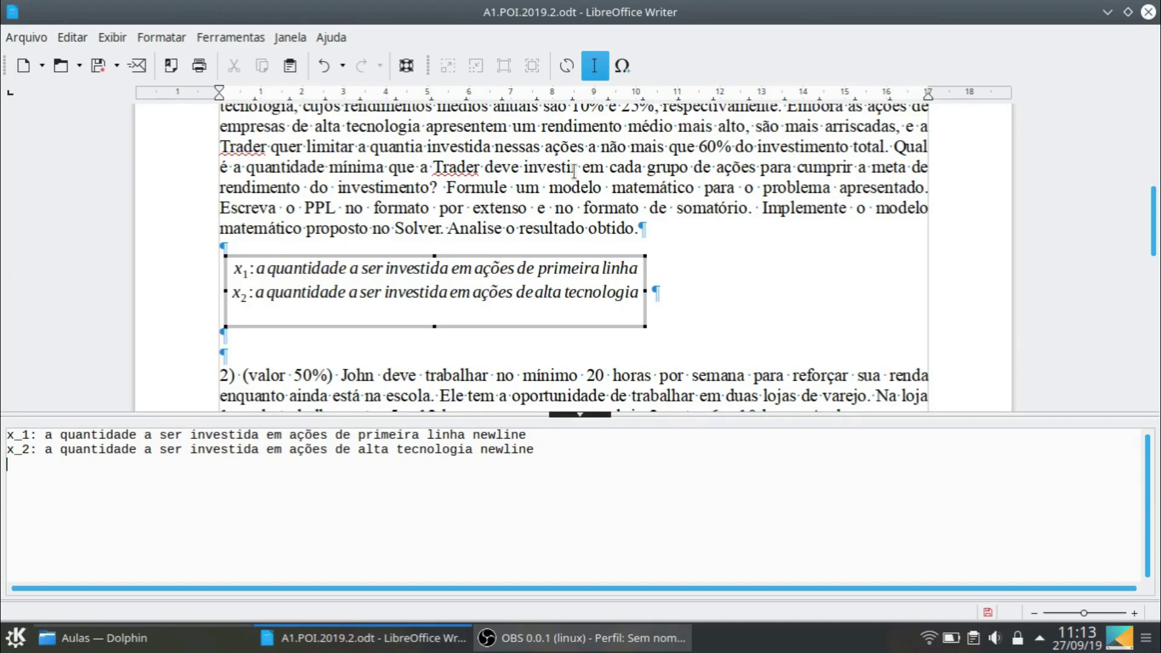
Add the objective function line "Minimizar z = x_1 + x_2 newline" below the variable definitions
text(Minimiza)
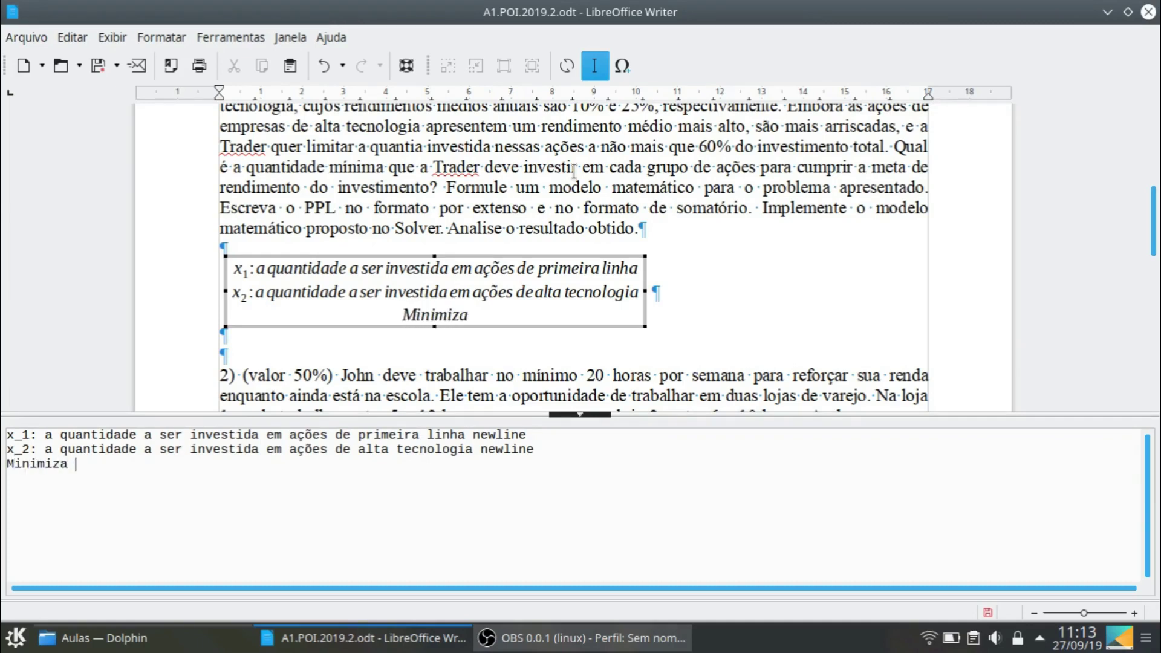
key(BackSpace)
text(r z = )
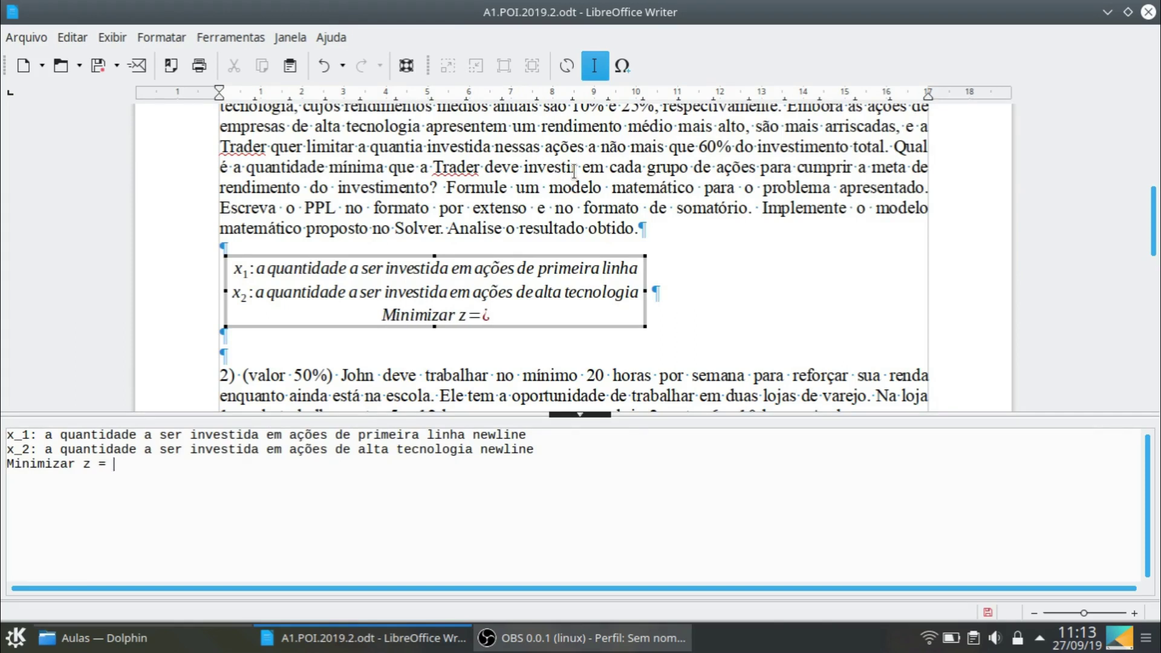
text(x)
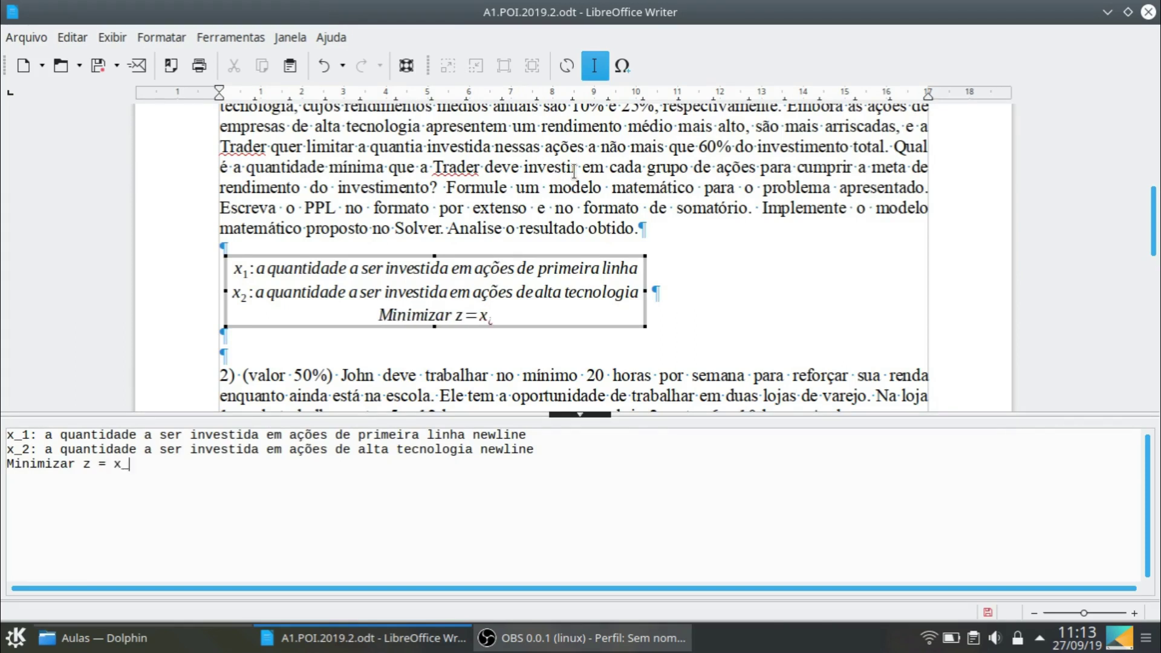
text(_1 + x_2 ne)
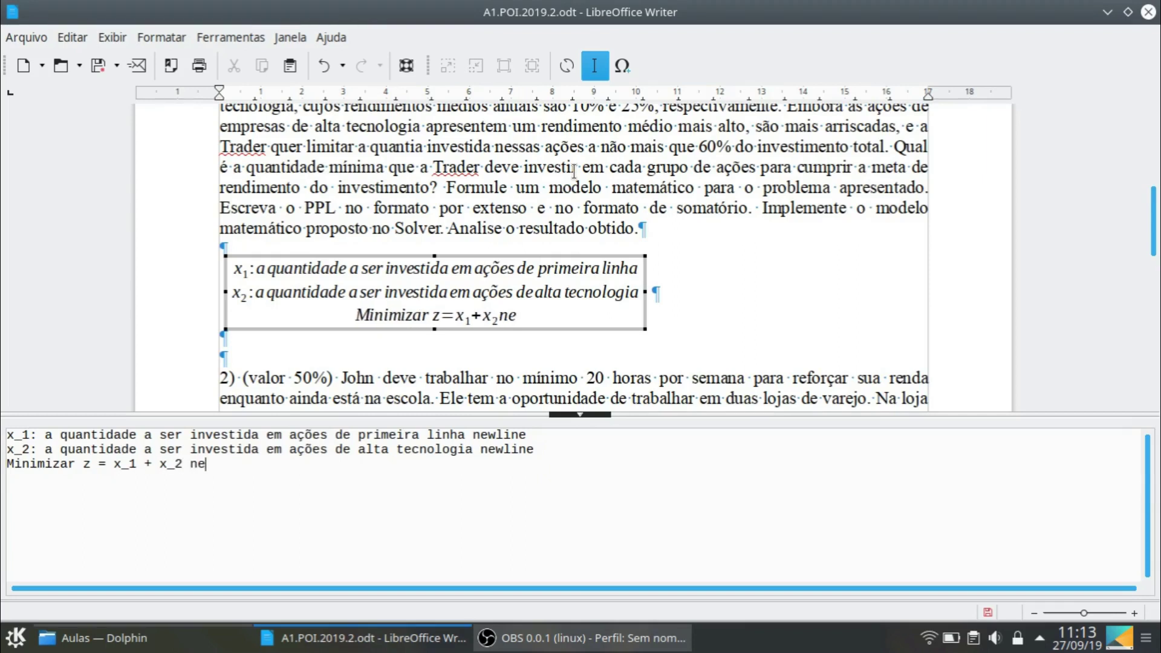
text(wline)
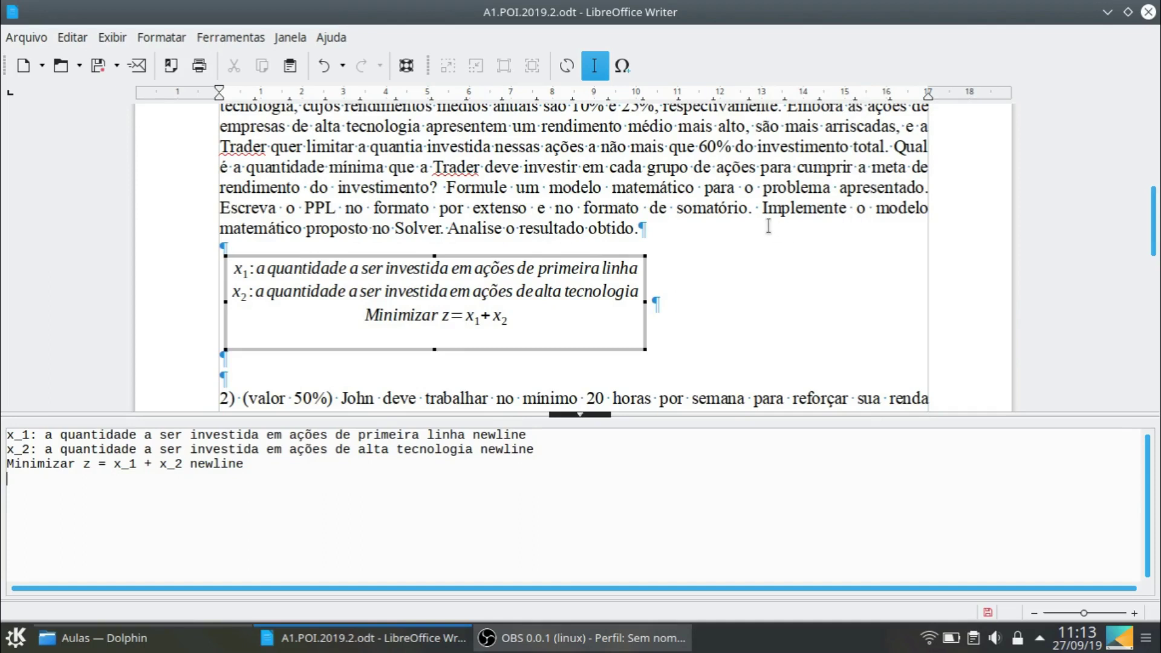
Add the return constraint "0,1 x_1 + 0,25 x_2 >= 10000 newline" below the objective function
scroll(768, 227, up, 4)
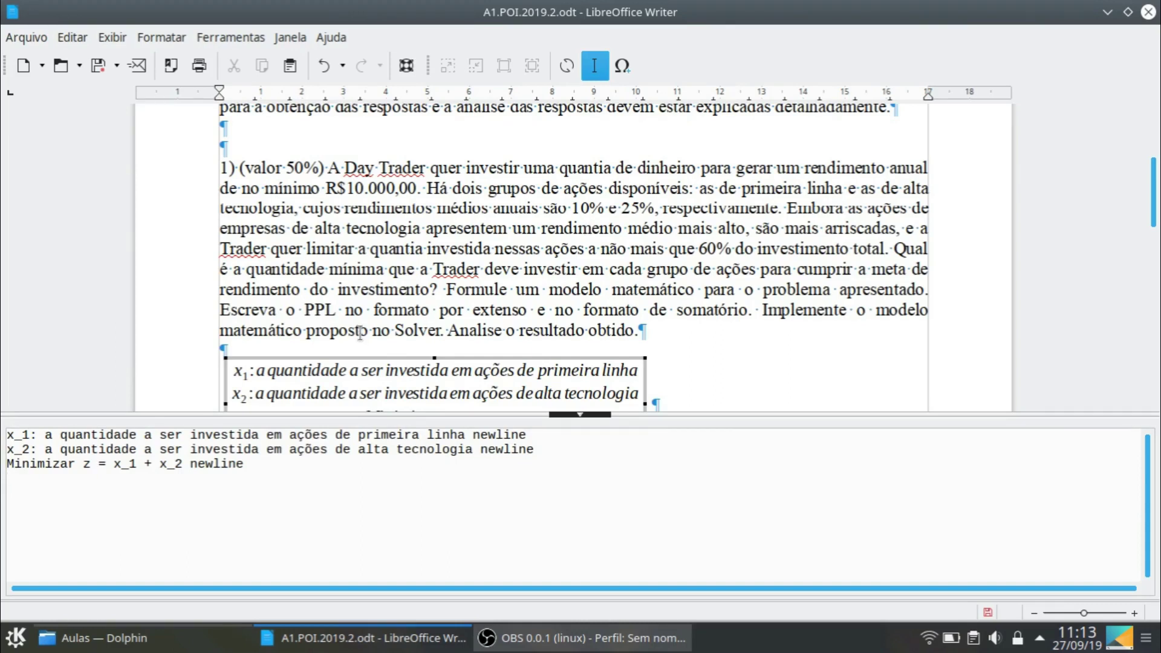
text(0,1 x_1)
scroll(272, 261, down, 3)
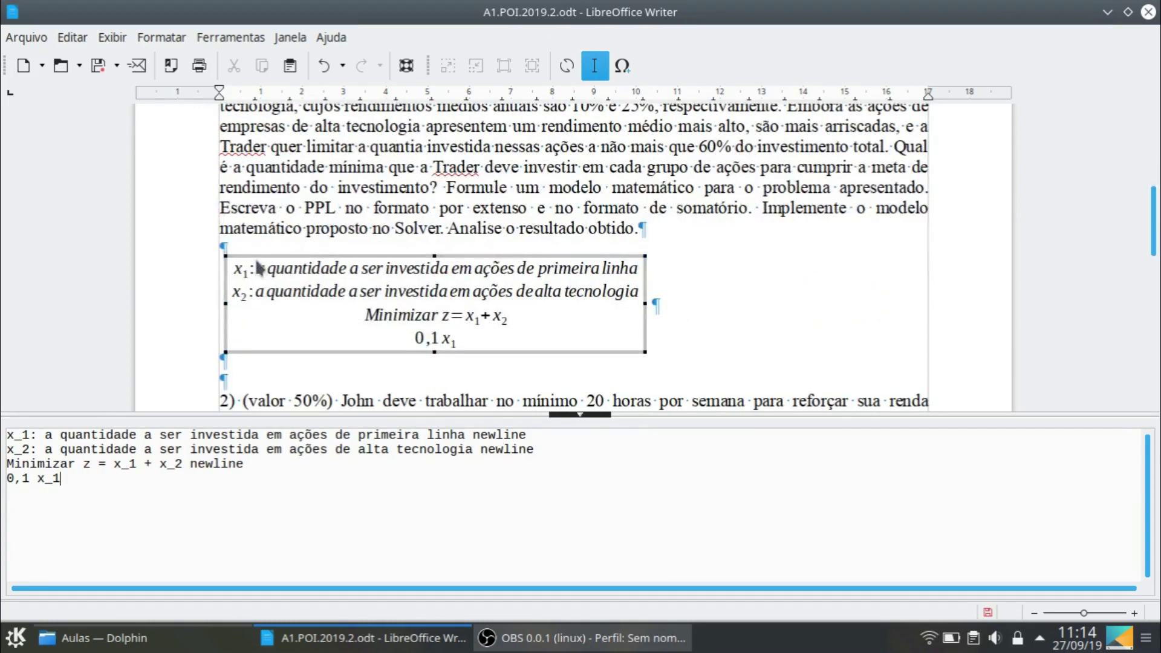
scroll(259, 267, up, 1)
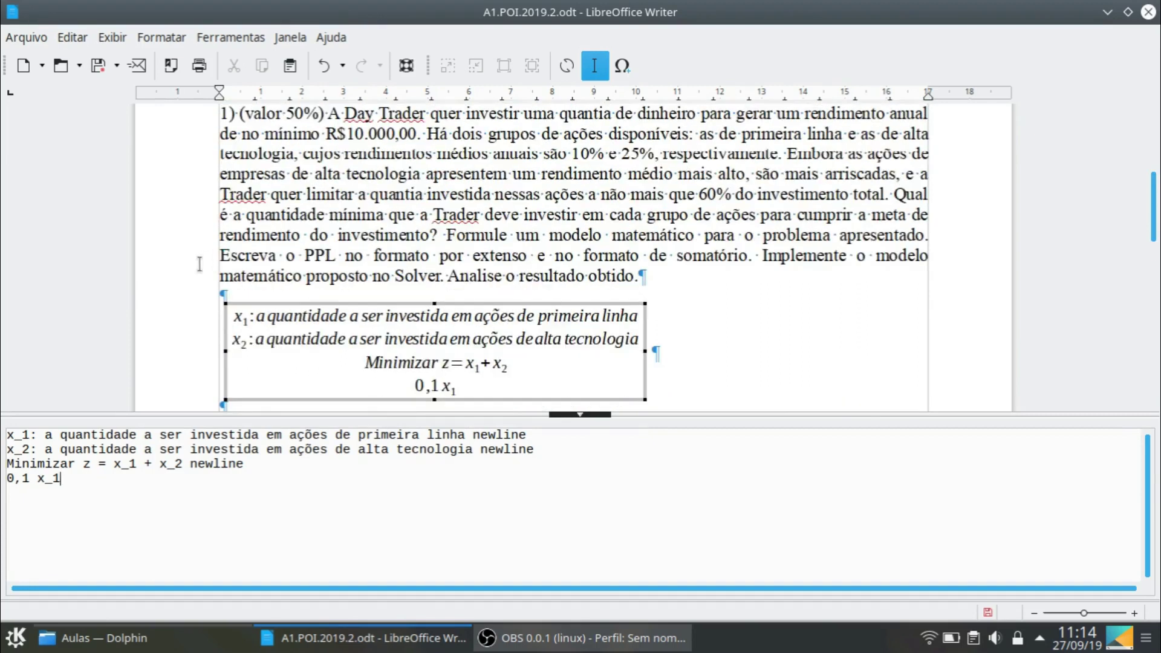
text(+ 0,25 x_2)
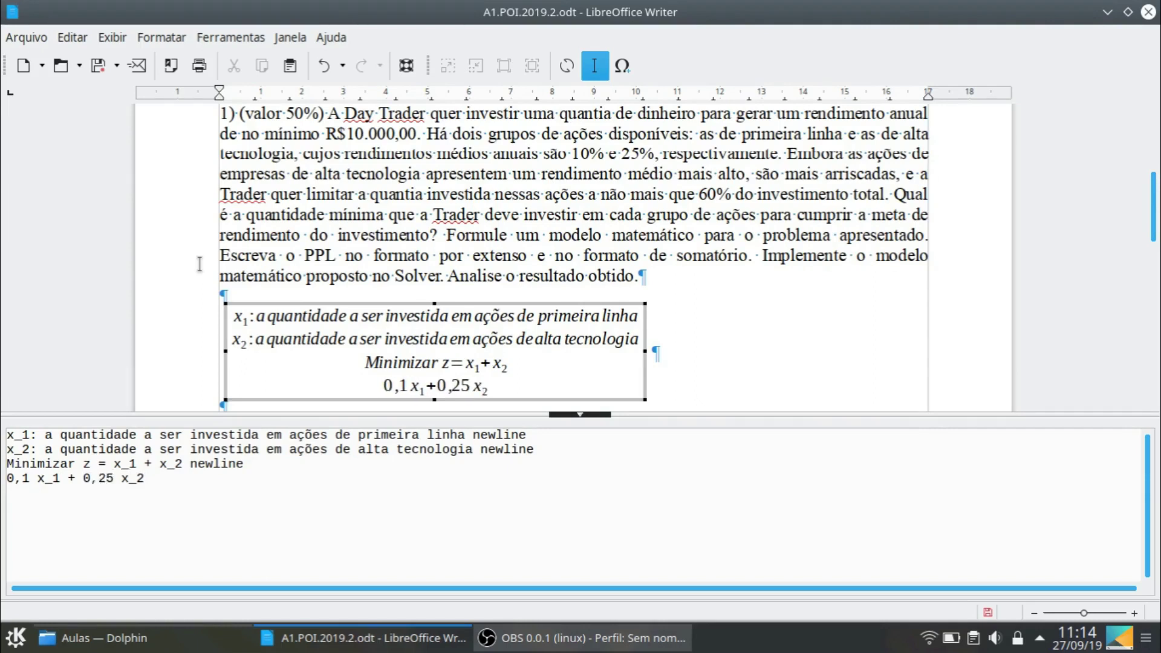
text( >)
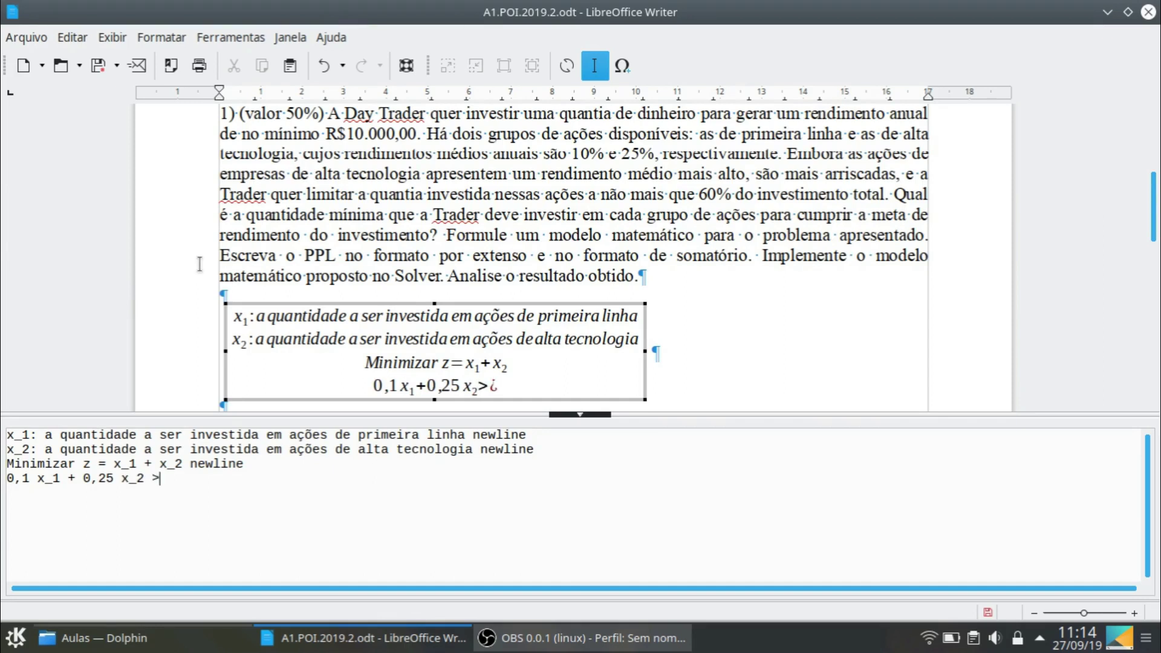
text(= 1000)
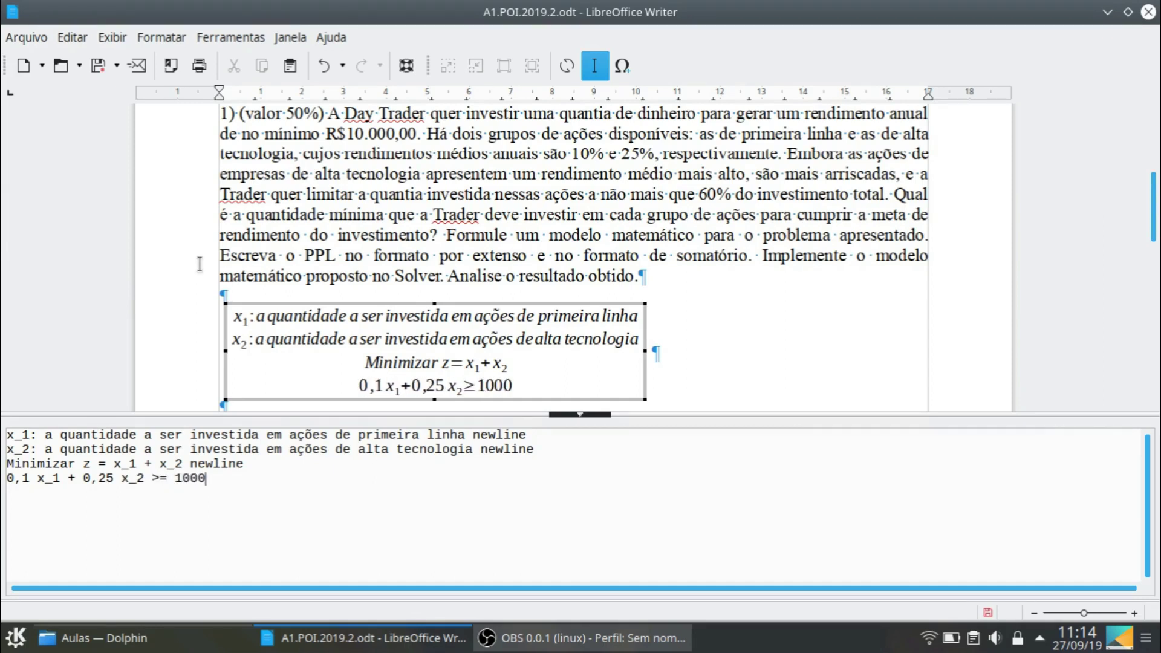
text(0 new)
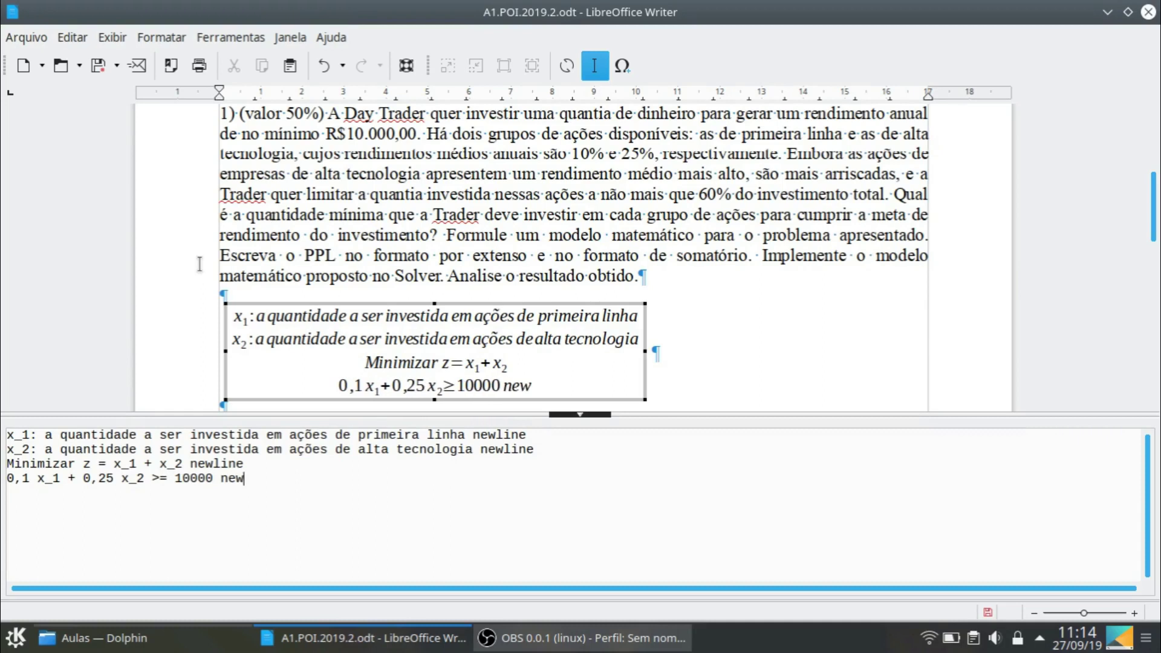
text(line)
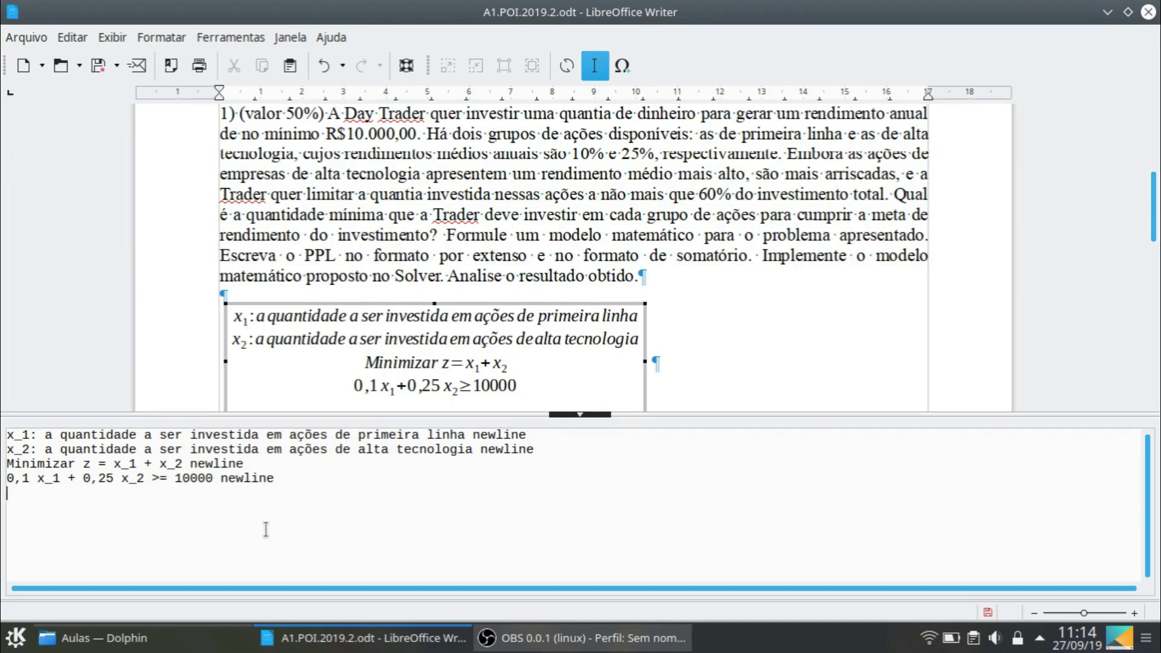
Add the high-tech share constraint "x_2 <= 0,6 ( x_1 + x_2 ) newline" on its own formula line
text(2 <= 0,6 (x_1 + x_ 2)
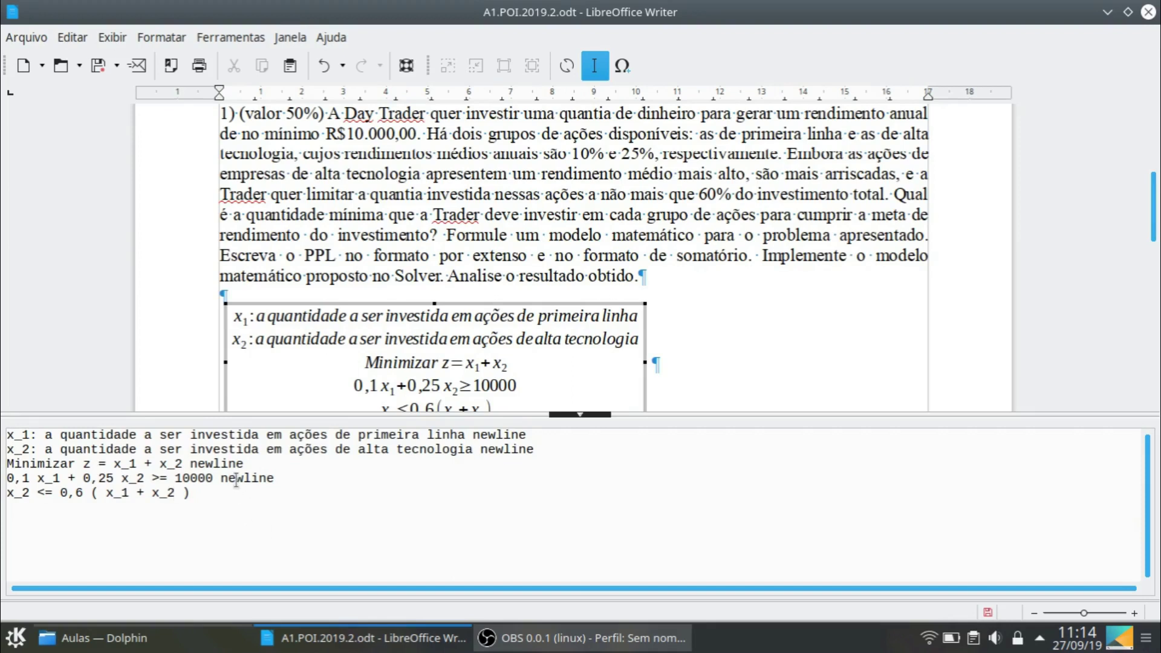
text( newline)
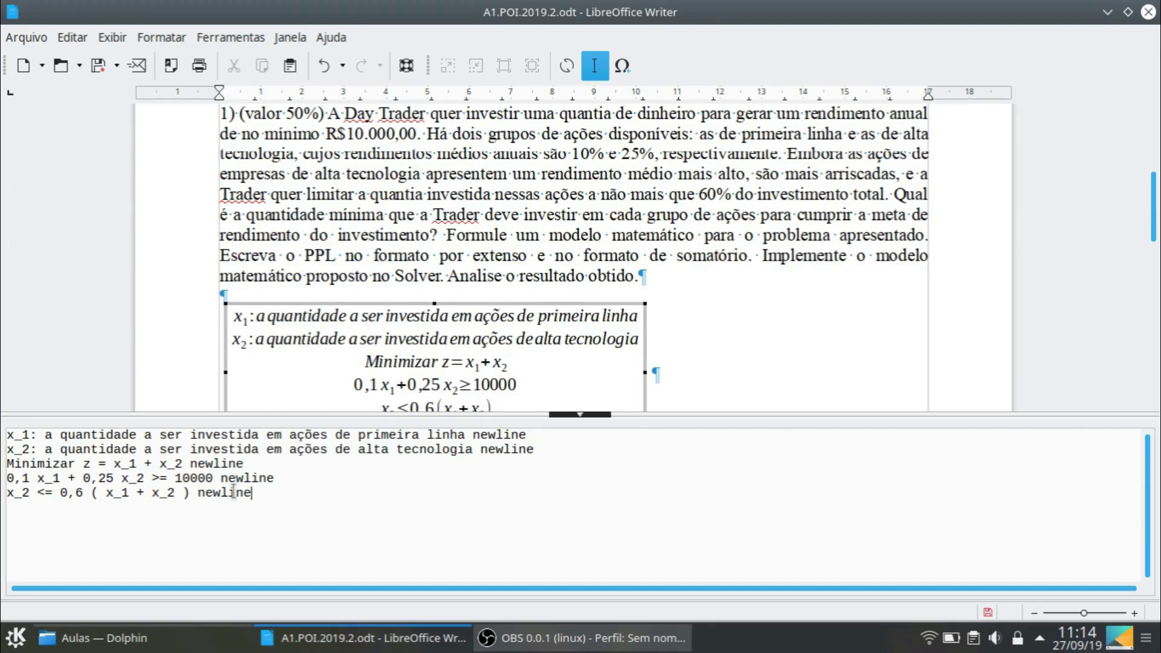
key(Return)
Finish the formula with the domain lines "x_1, x_2 >= 0 newline" and "x_1, x_2 in setR", and leave formula editing
text(x_1, x_2 >)
key(BackSpace)
text(= 0 newline)
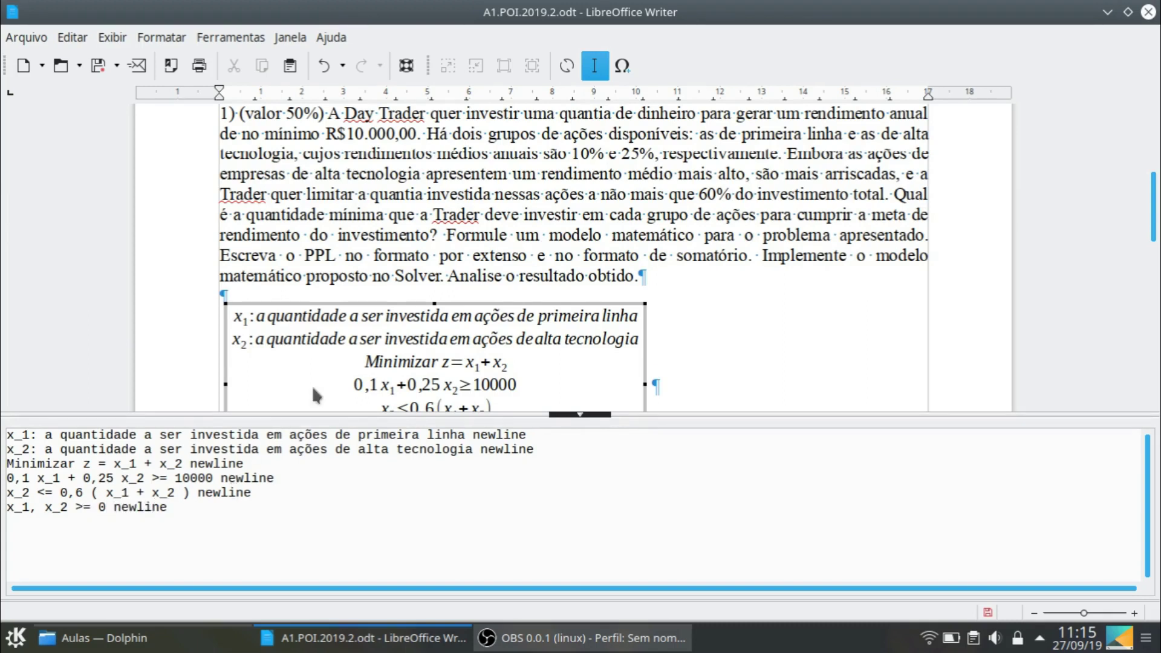
scroll(747, 285, down, 3)
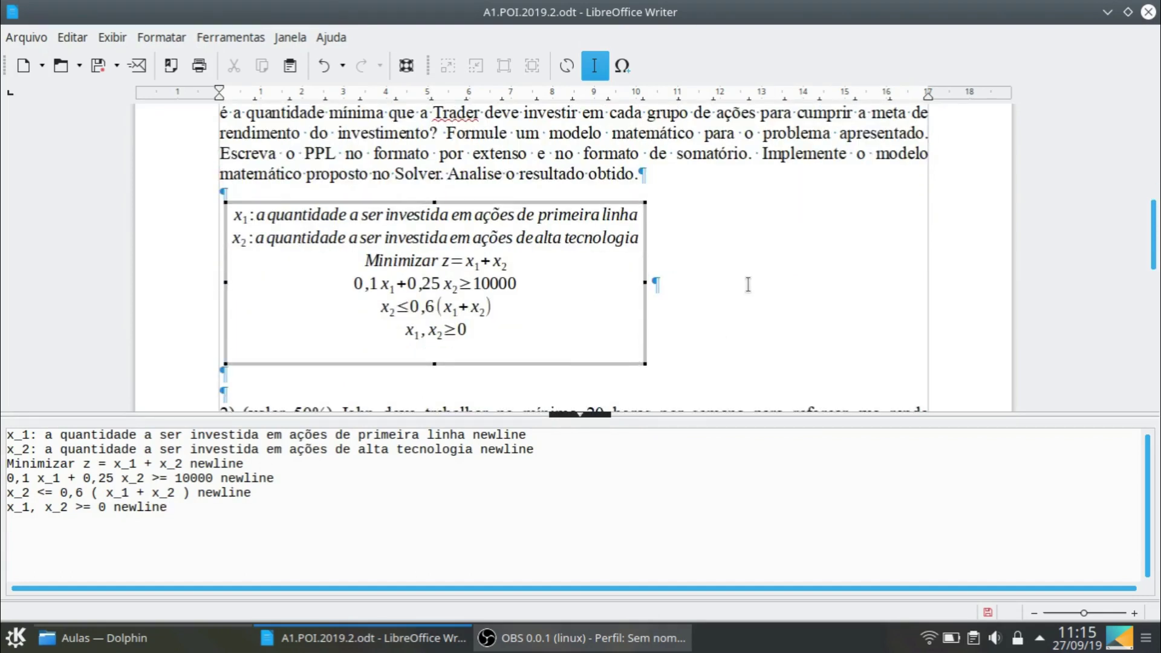
text(x_1, x_2 in setR)
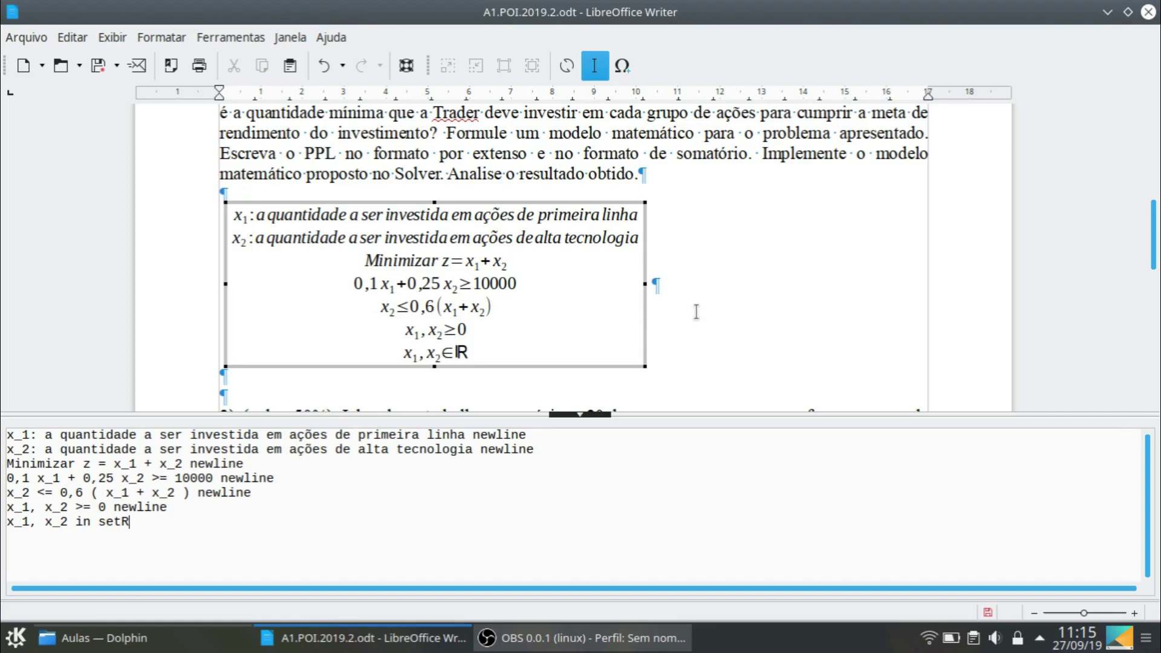
key(Escape)
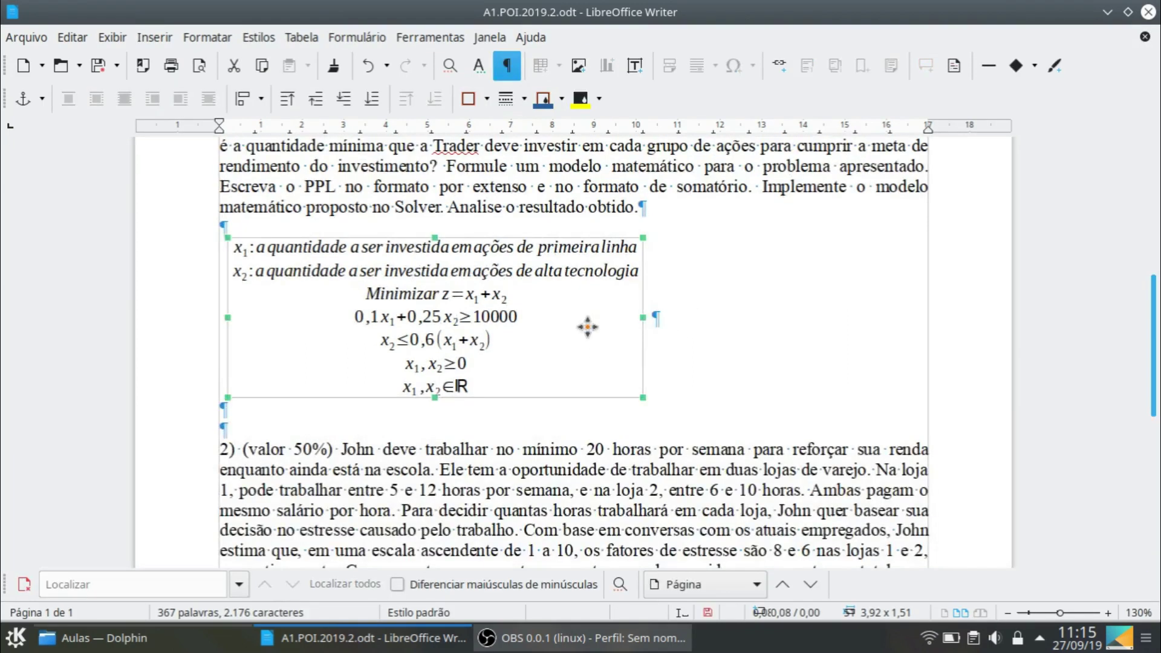
Duplicate the complete formula object directly below the original and open the copy for editing
click(666, 316)
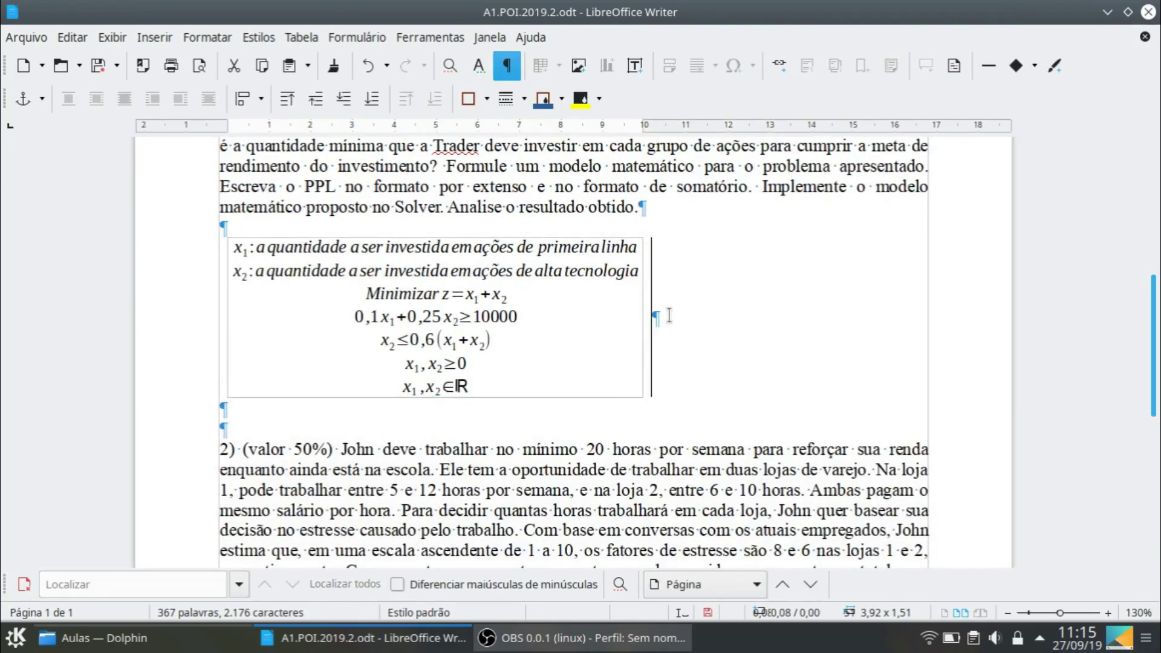
key(ctrl+v)
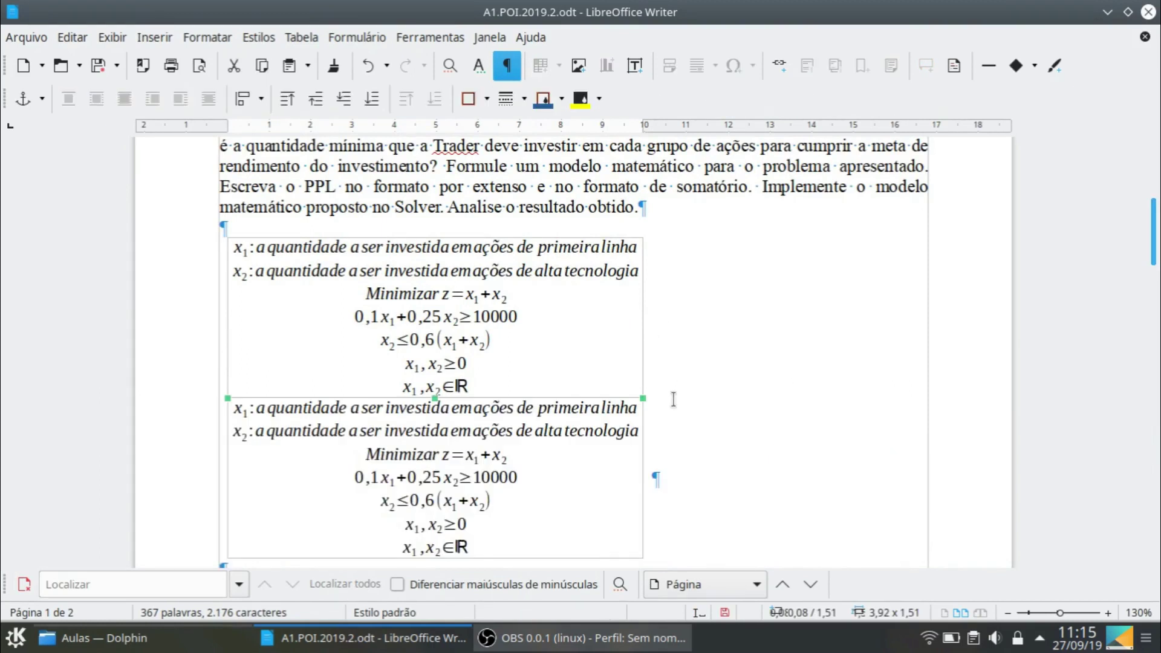
double_click(573, 448)
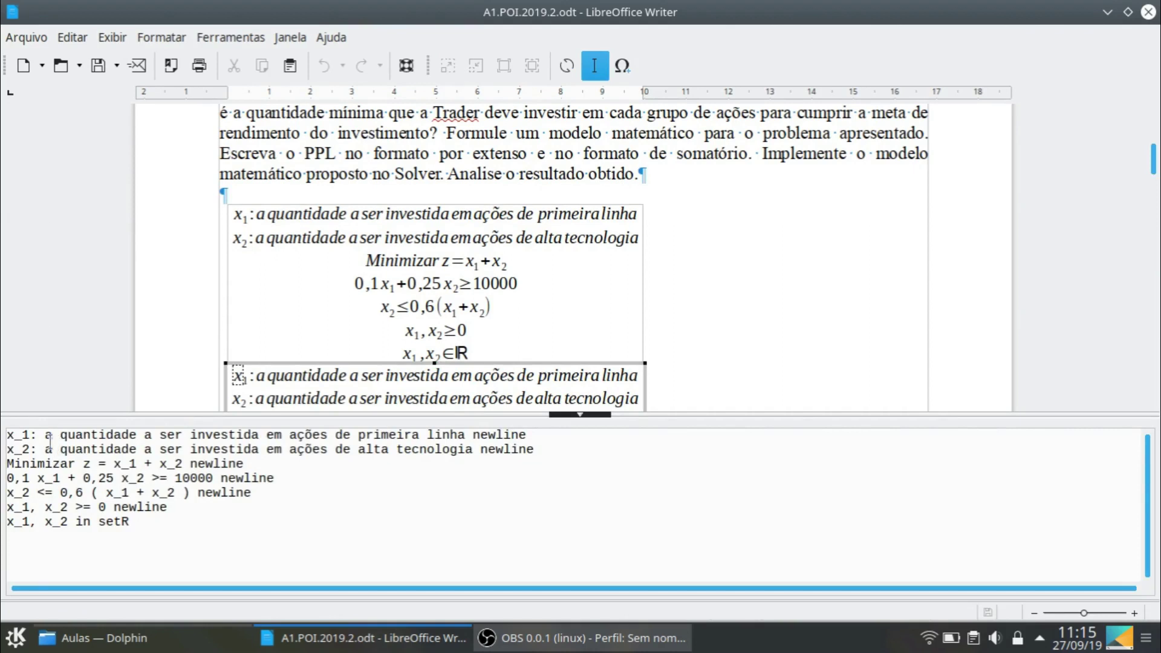
Generalize the copy's first definition to "x_i: a quantidade a ser investida em ações do tipo i newline" and delete the x_2 definition line
drag(22, 435, 29, 436)
text(i)
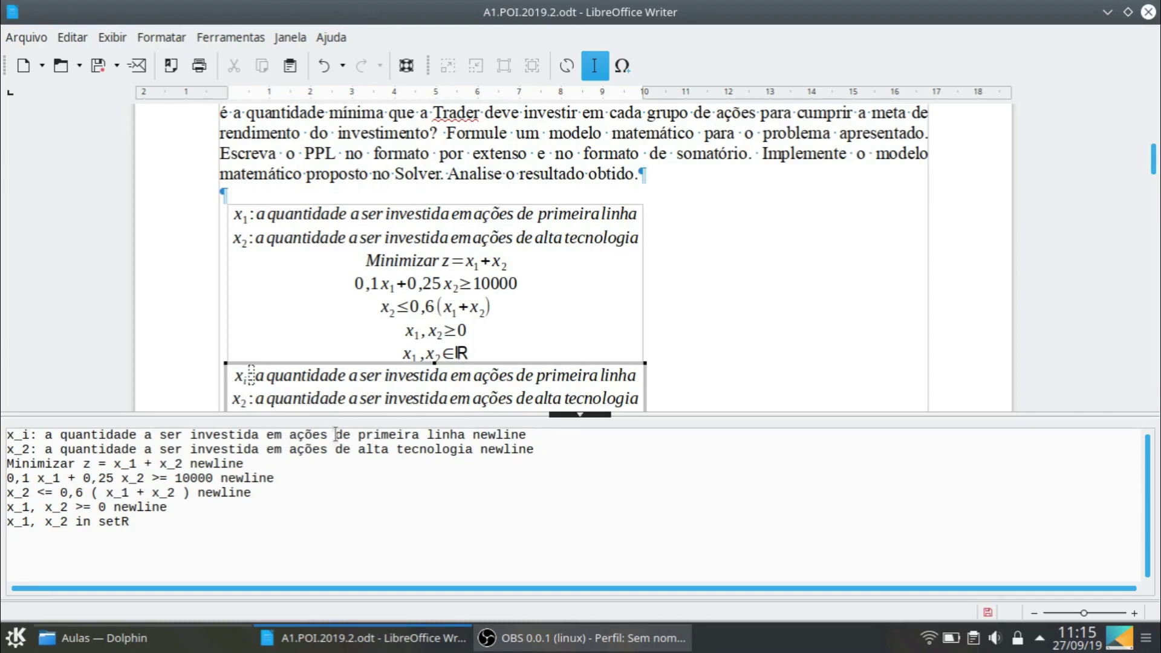
drag(340, 435, 468, 434)
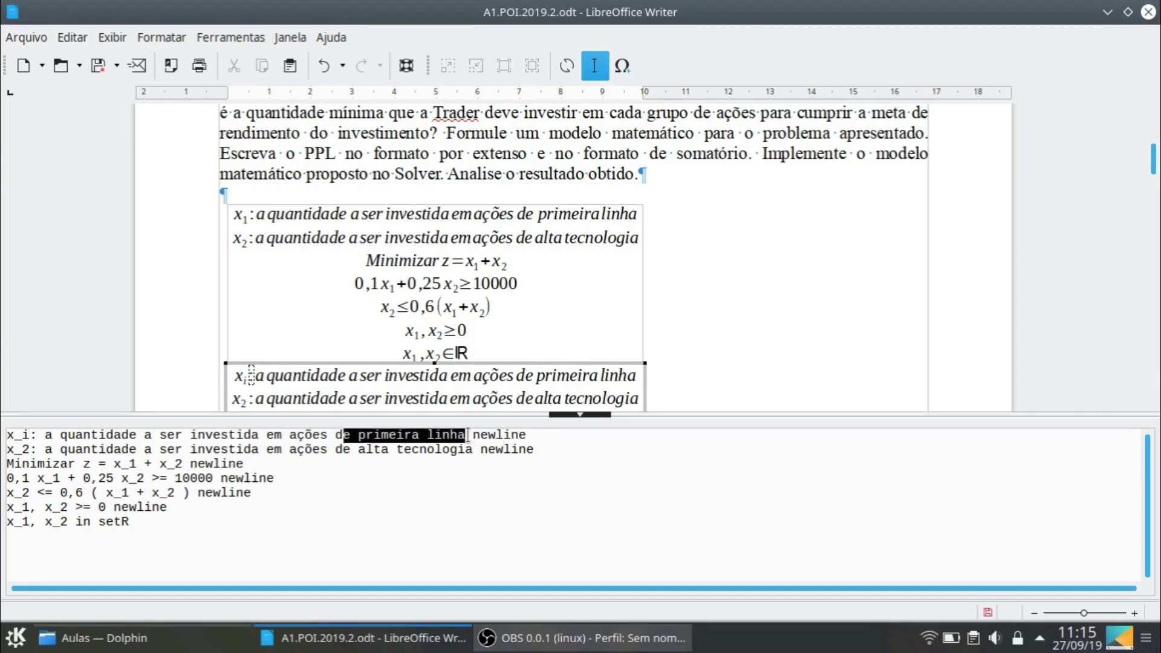
text(o tipo i)
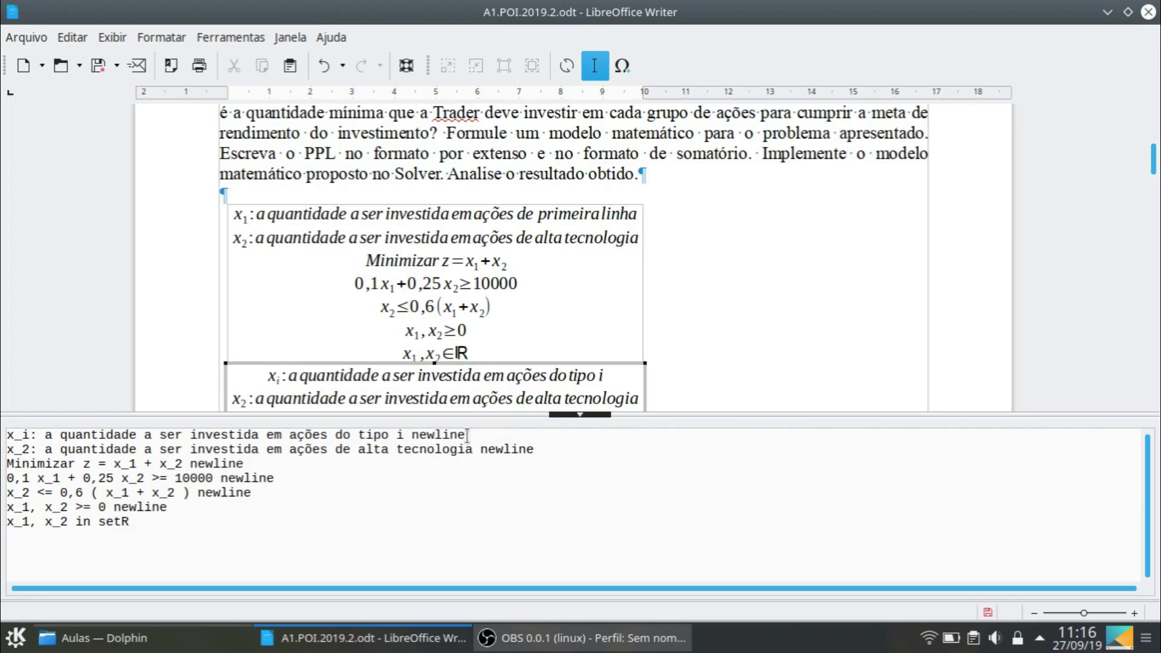
drag(501, 435, 531, 445)
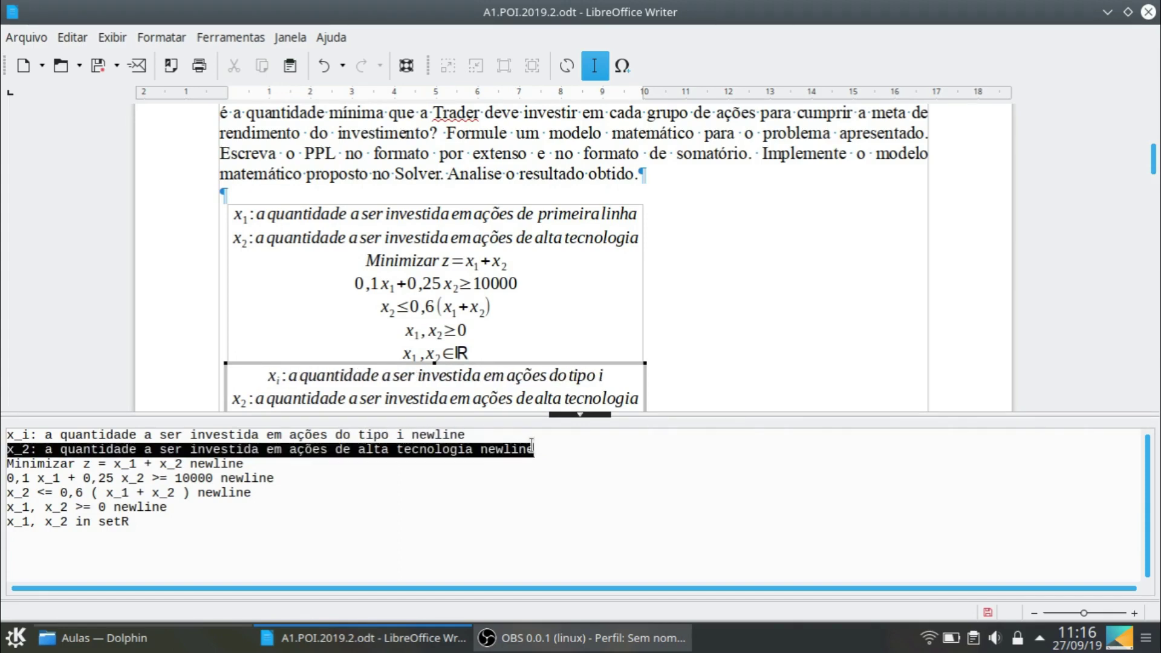
key(Delete)
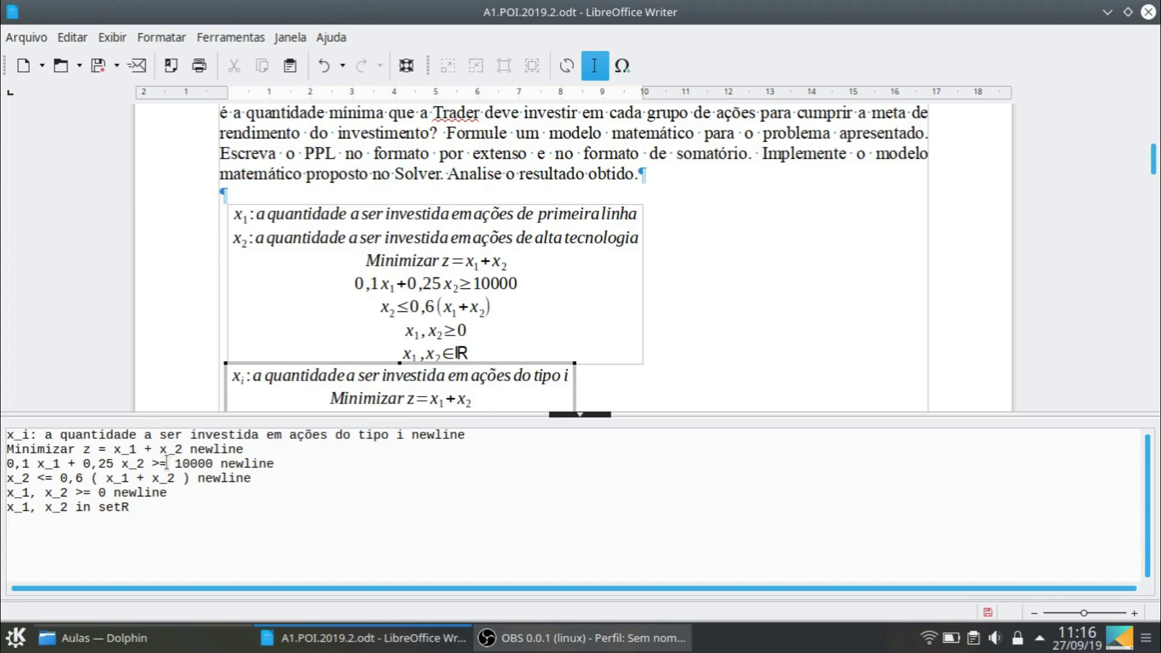
Rewrite the copied formula's objective function as the summation "Minimizar z = sum from i=1 to 2 x_i newline"
click(114, 449)
text(sum from )
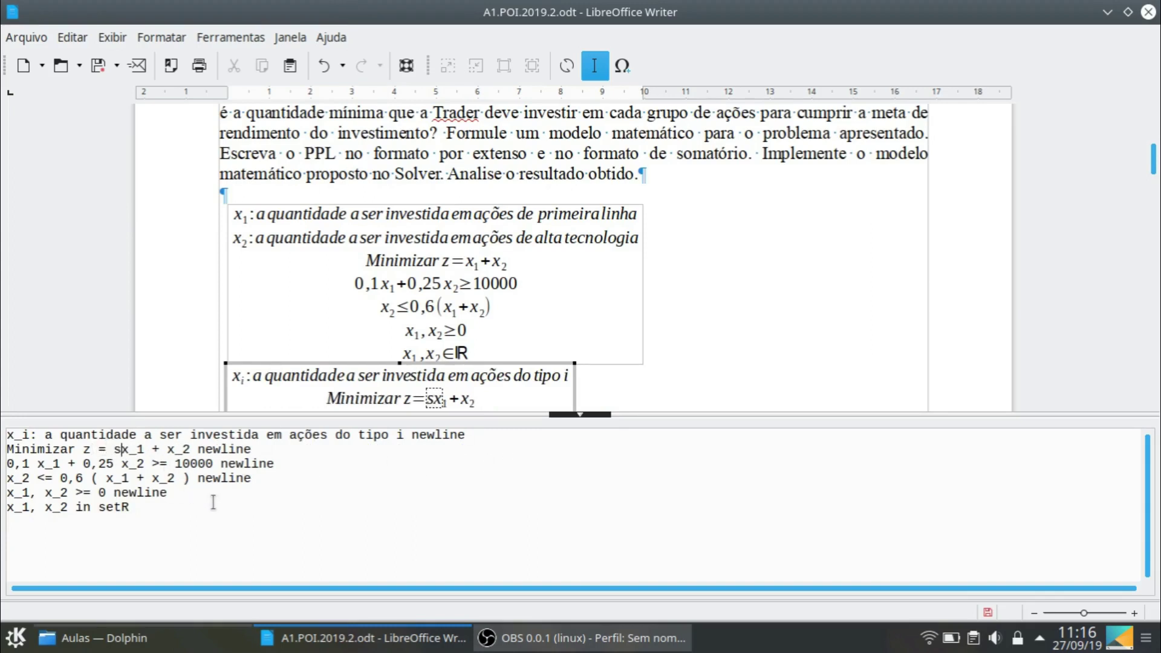
text(i=1 to)
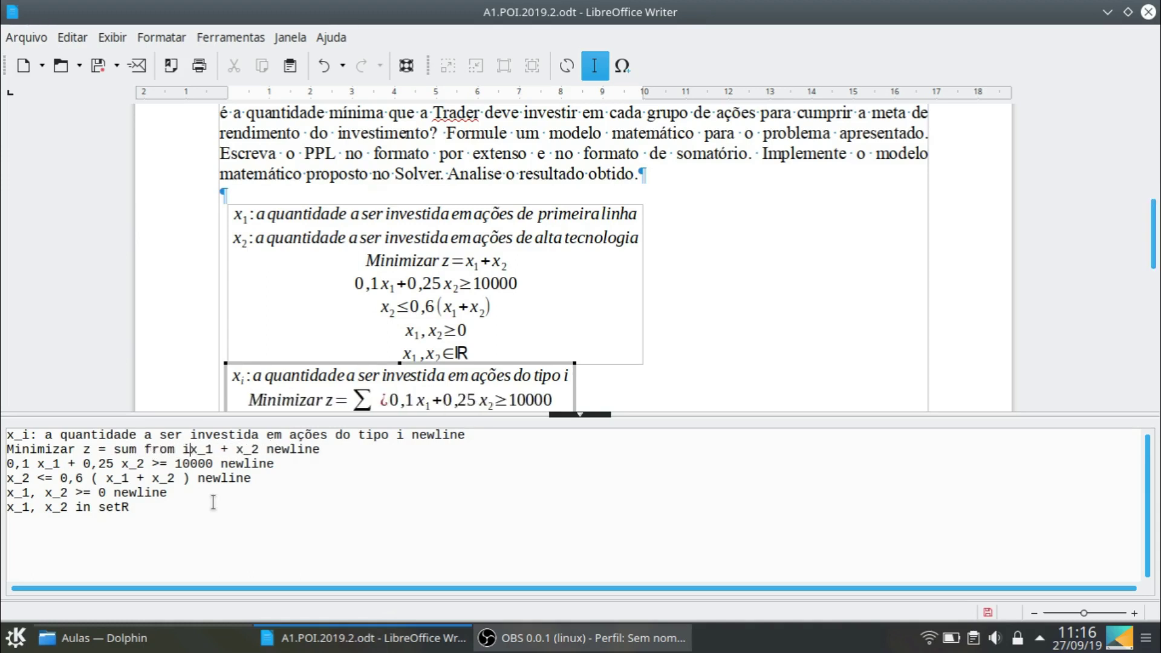
text( 2)
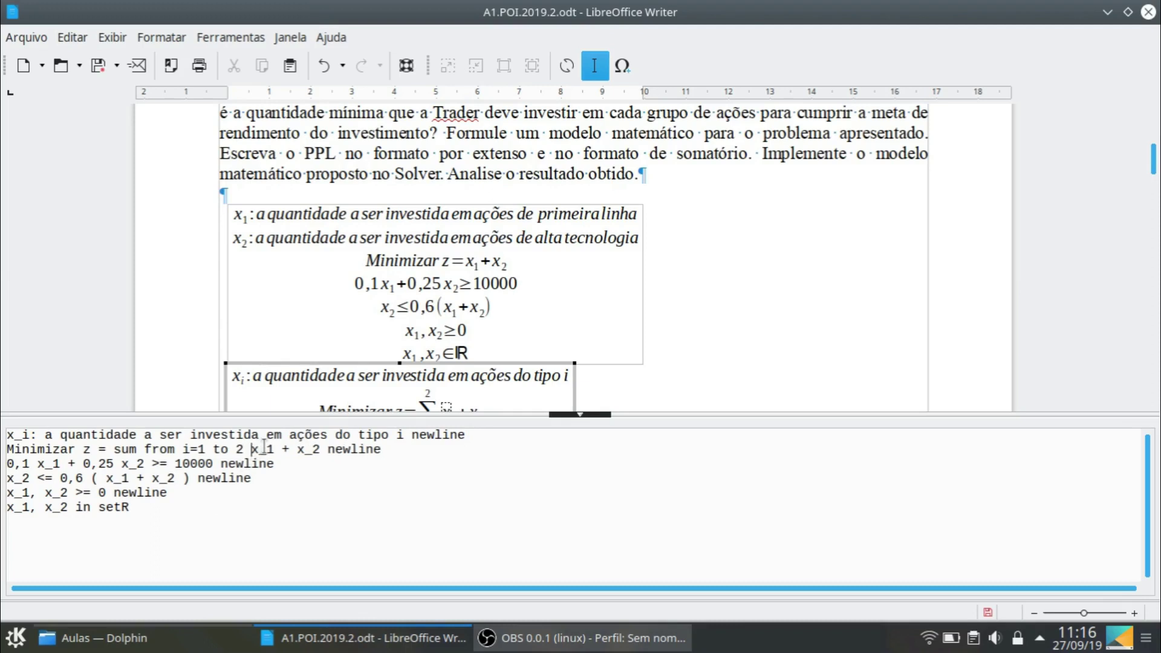
drag(267, 450, 313, 449)
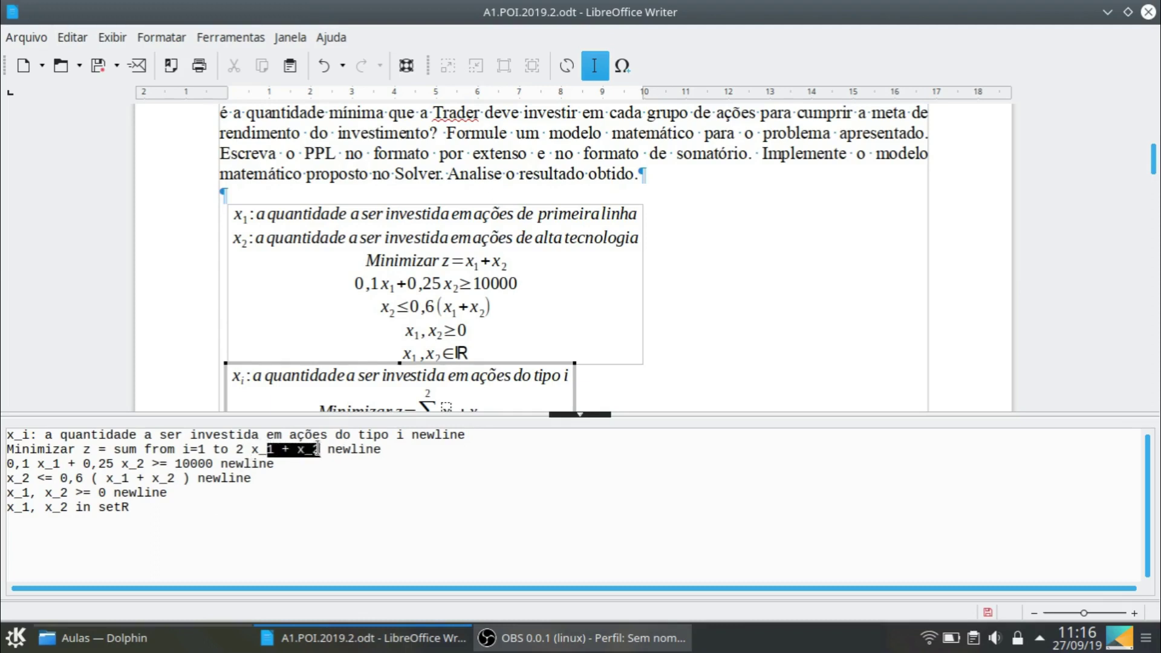
text(i)
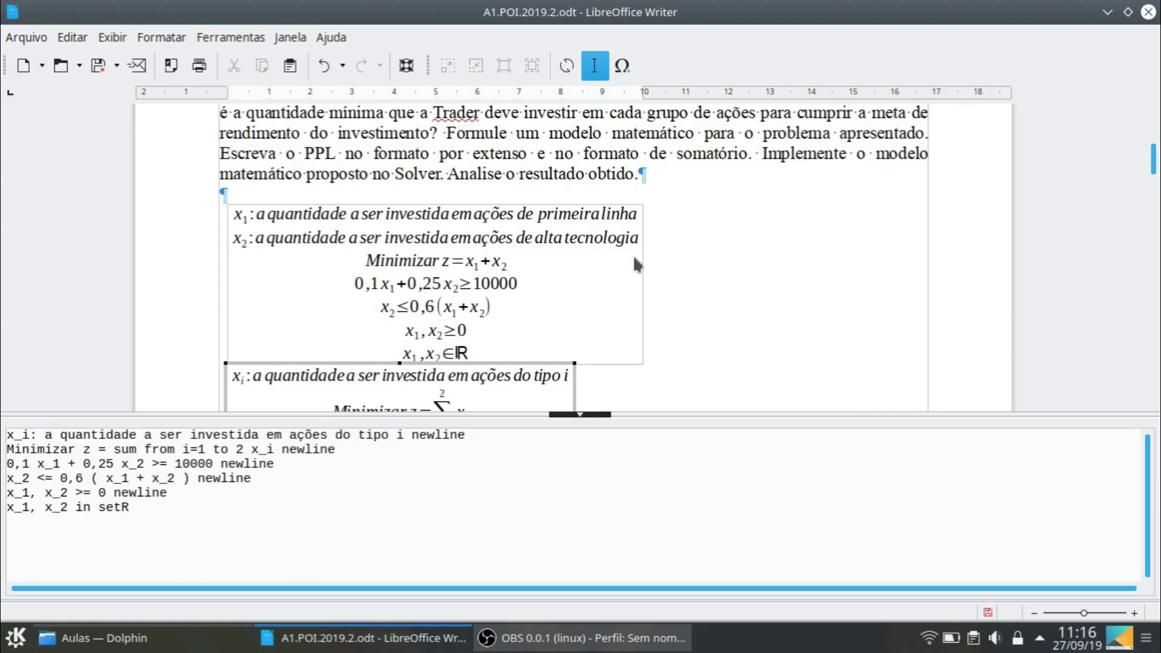
Rewrite the copy's non-negativity line as "x_i >= 0 forall i=1,..,2 newline"
scroll(698, 269, down, 3)
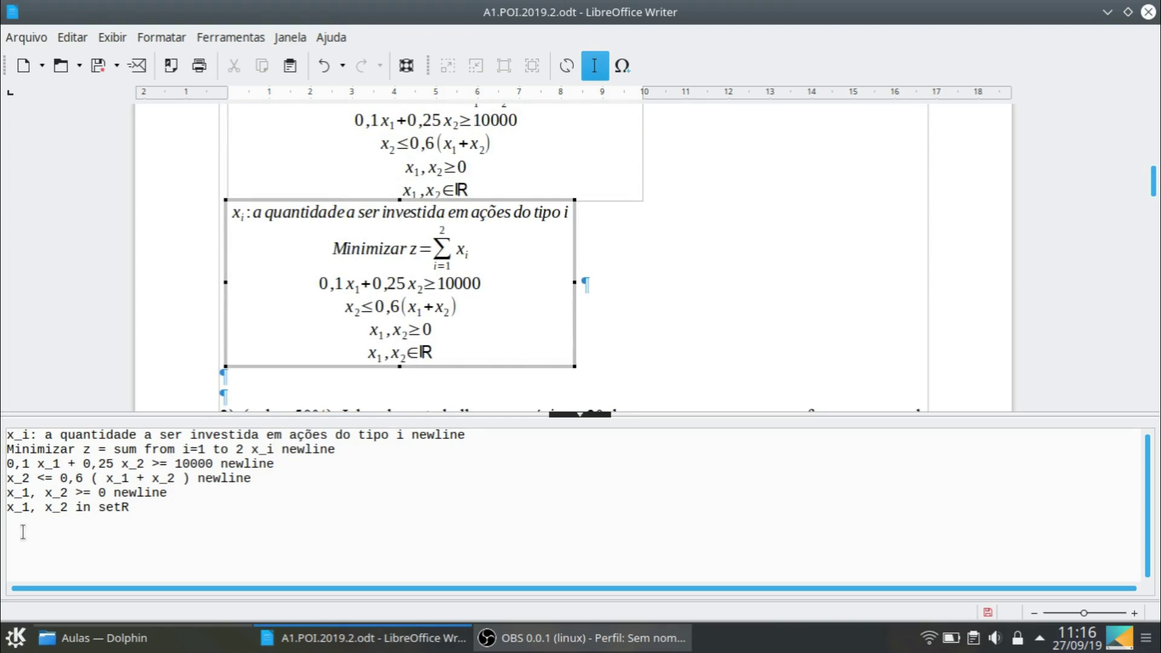
drag(21, 493, 69, 494)
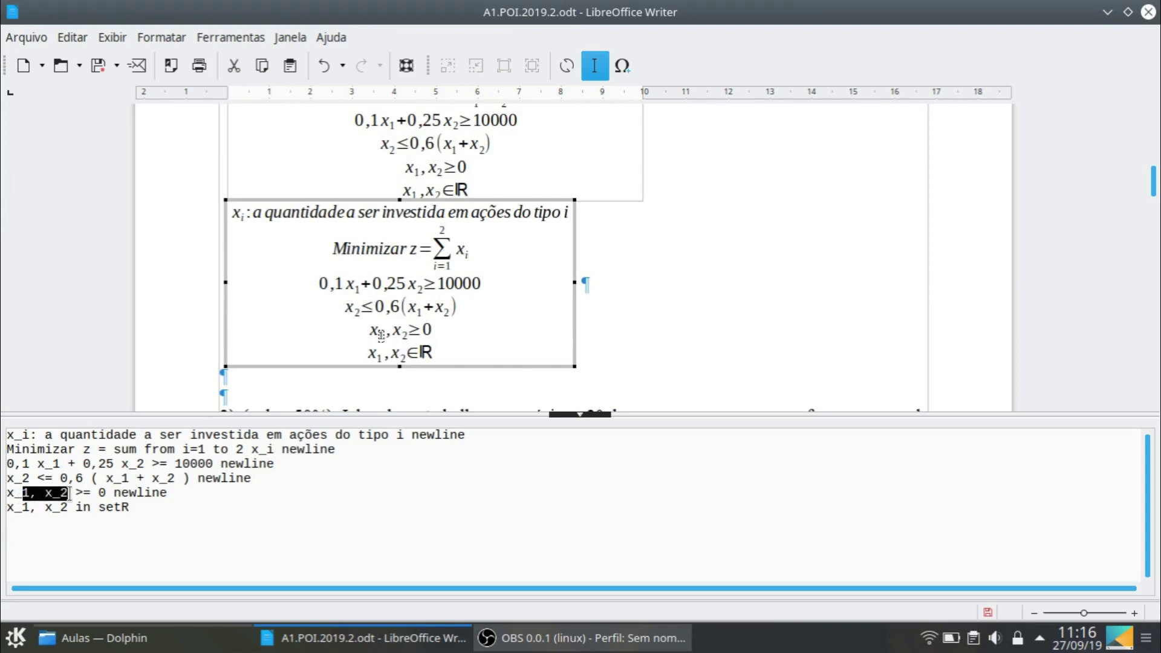
text(i)
click(75, 494)
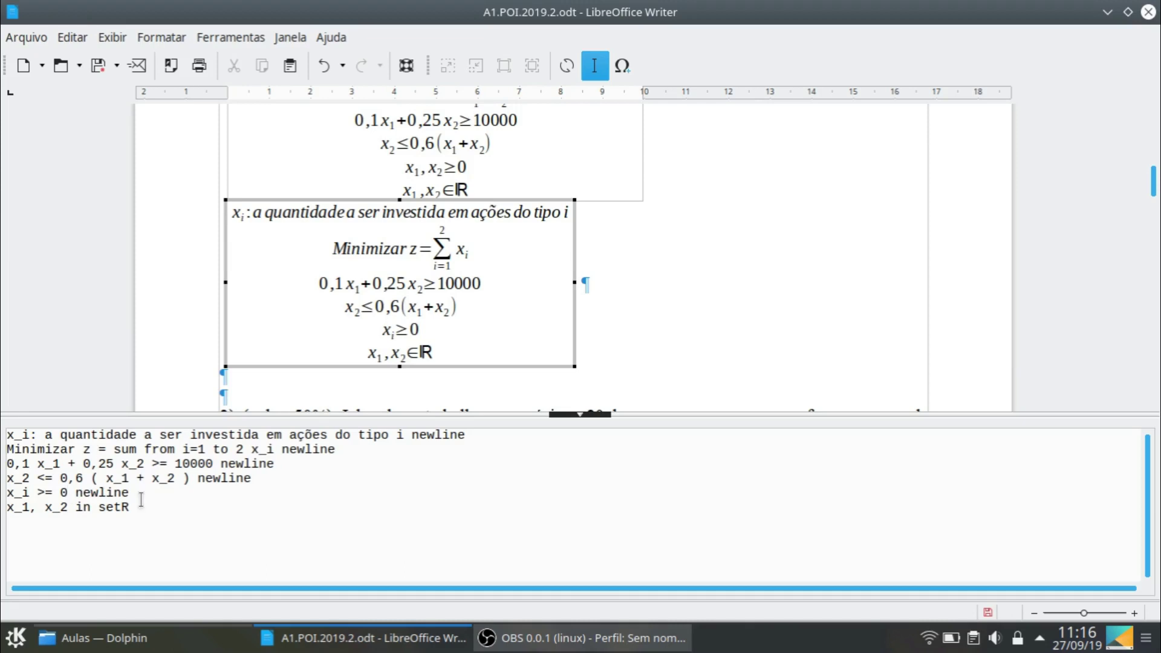
text(forall )
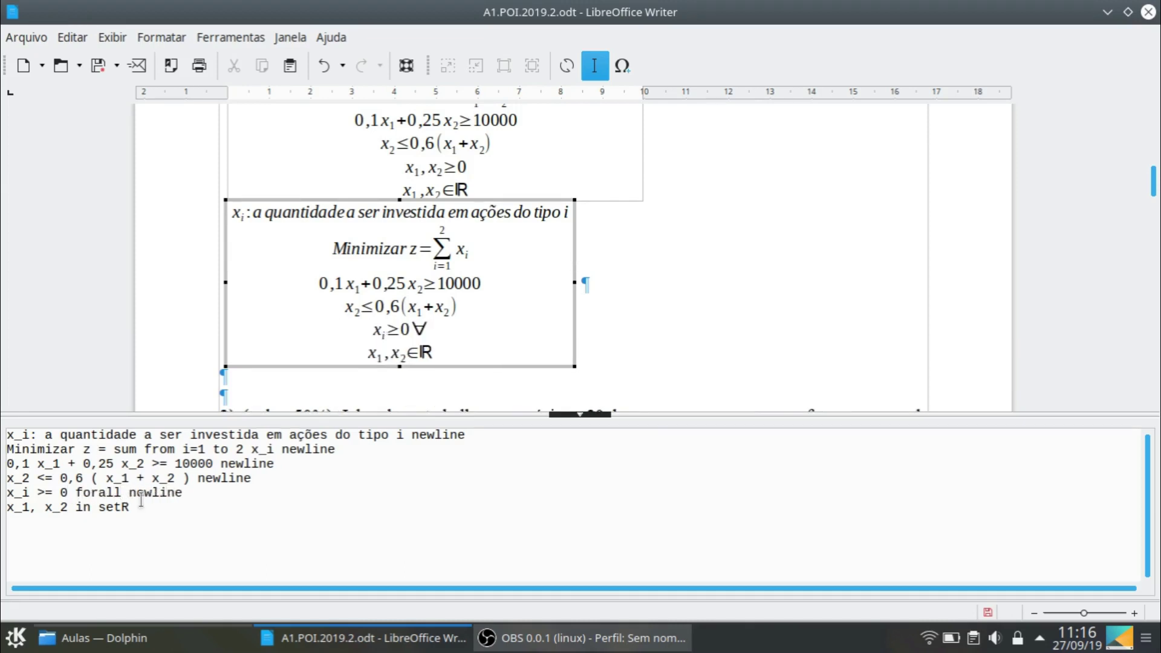
text(i=)
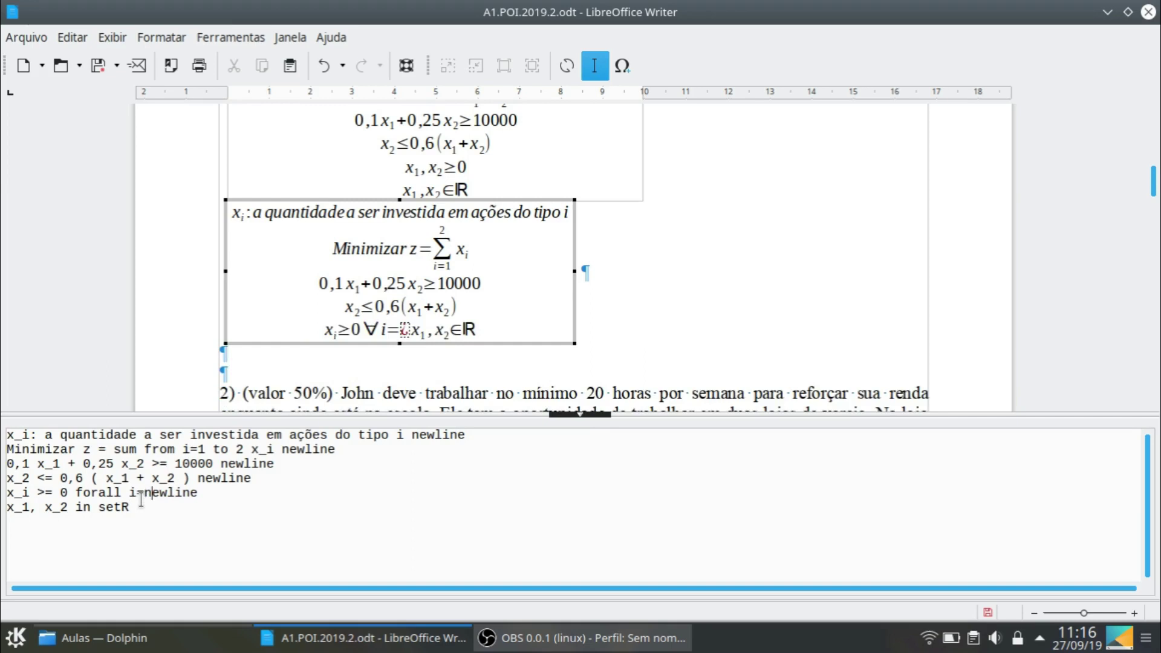
text(1,..,2)
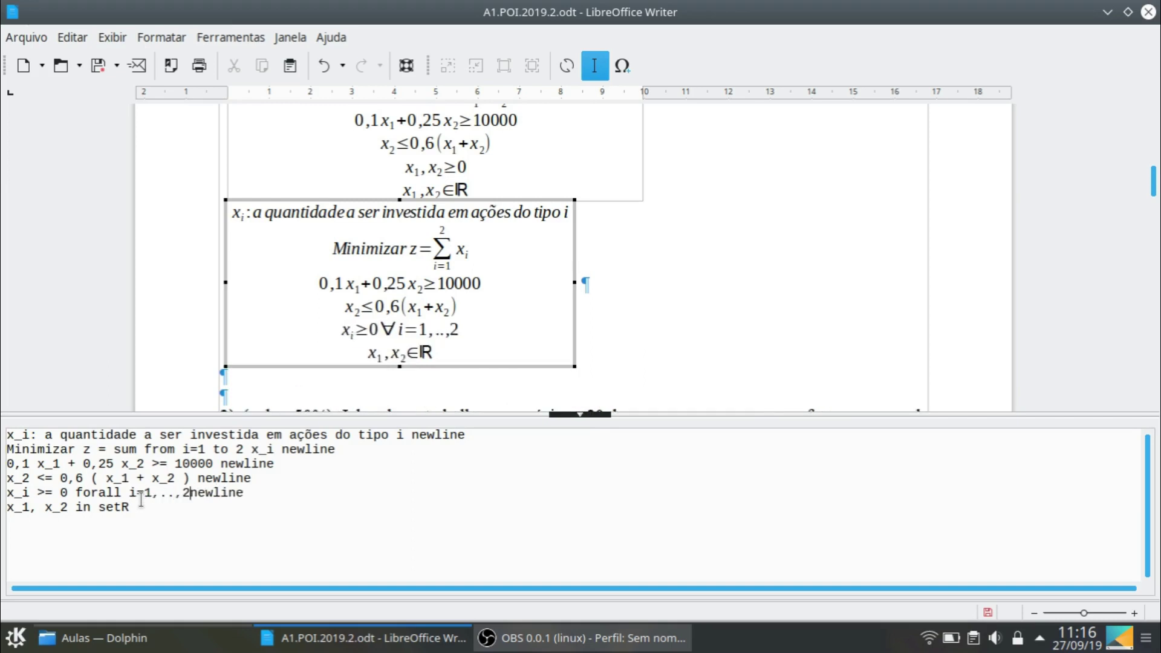
Copy the "forall i=1,..,2" quantifier from the non-negativity line and save the document
shift+click(68, 493)
key(ctrl+c)
key(ctrl+s)
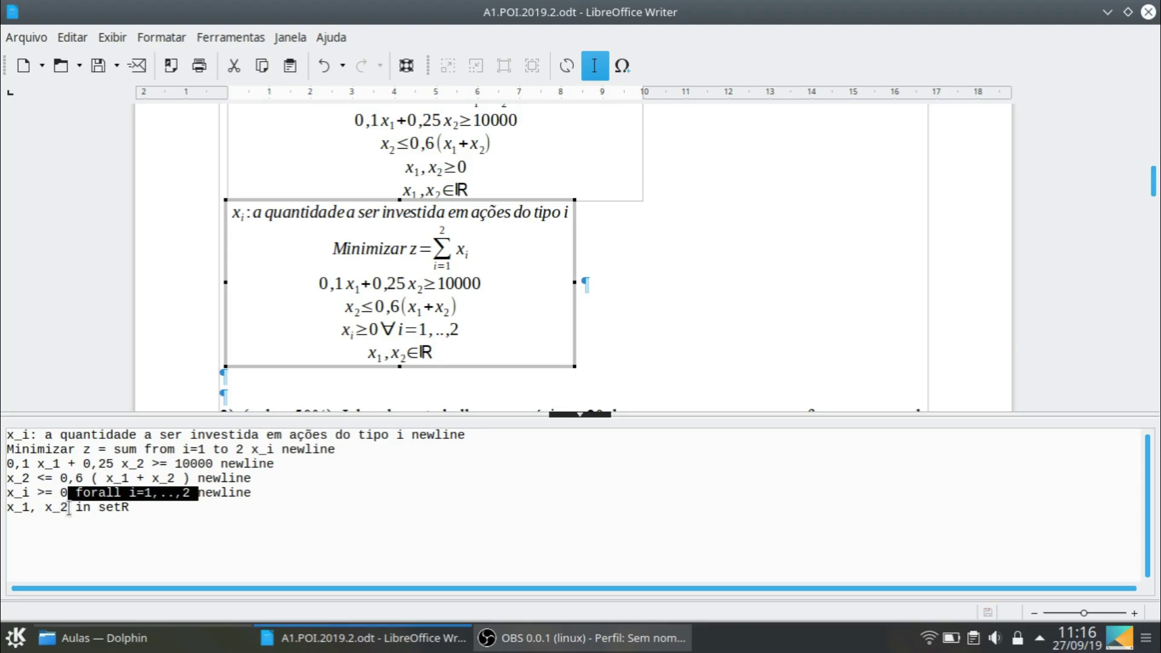
Rewrite the copied formula's last line as "x_i in setR forall i=1,..,2", reusing the copied quantifier
drag(22, 508, 67, 507)
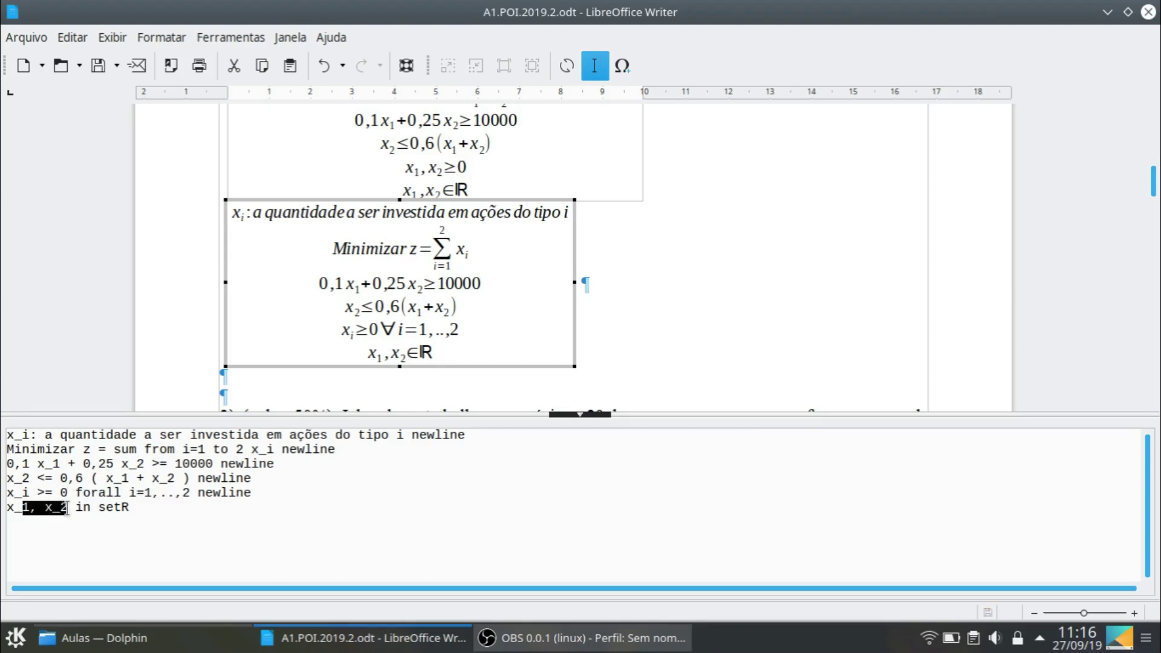
text(i)
click(103, 509)
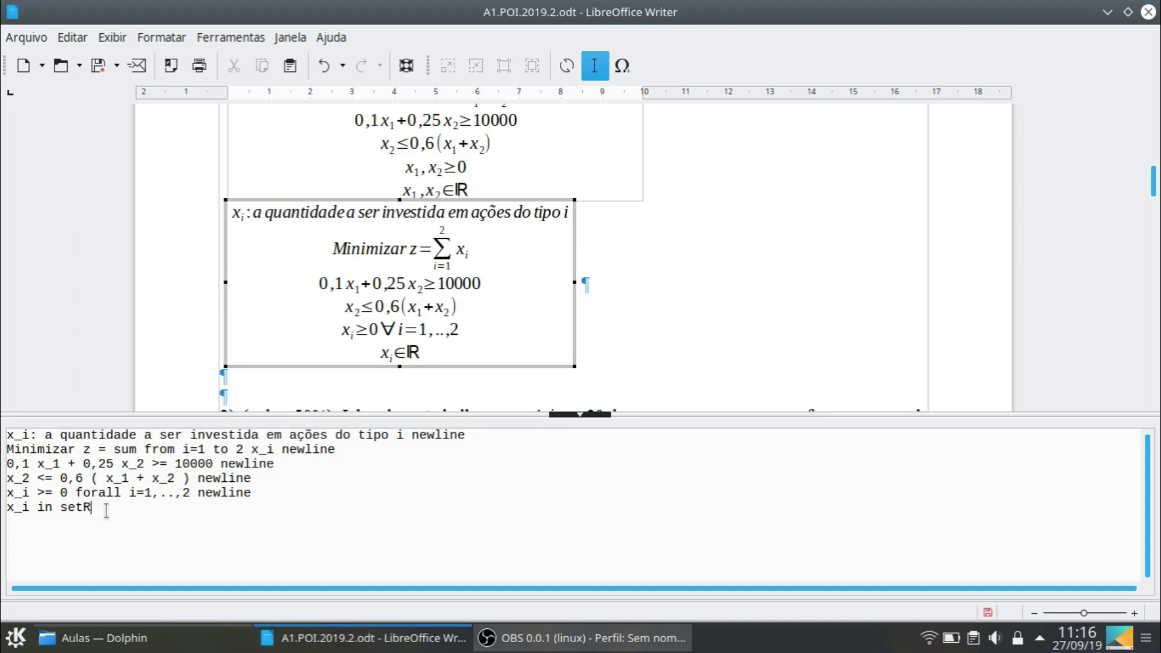
key(ctrl+v)
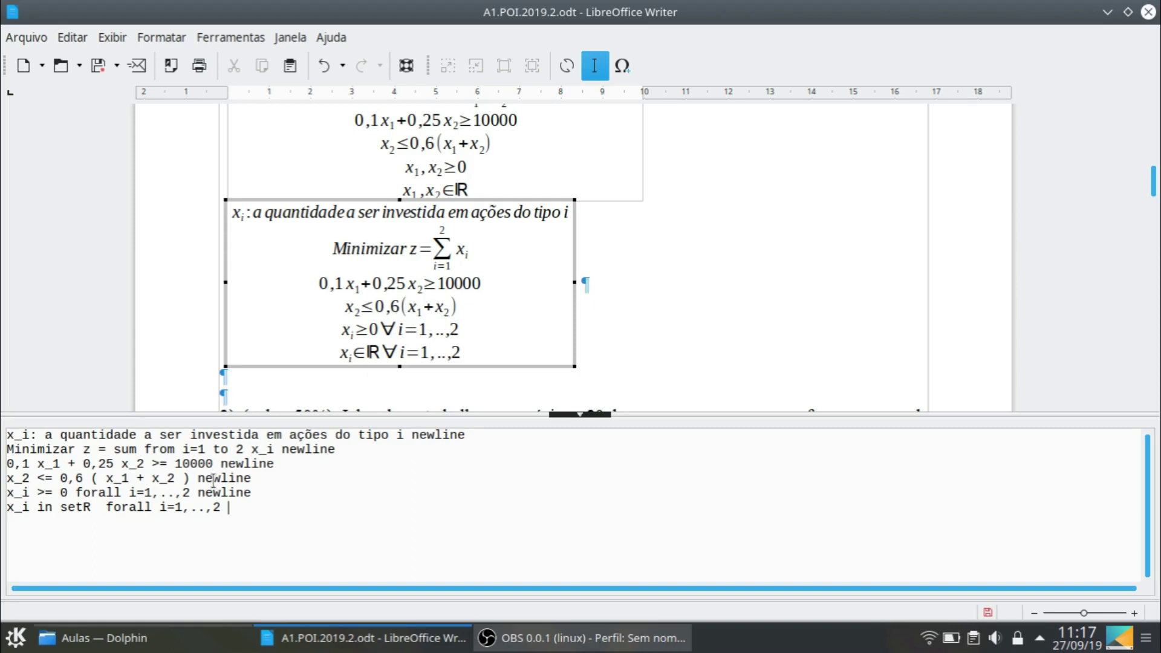
Expand the parenthesized right side of the second constraint so the line reads "x_2 <= 0,6 x_1 + 0,6 x_2 newline"
drag(91, 479, 104, 479)
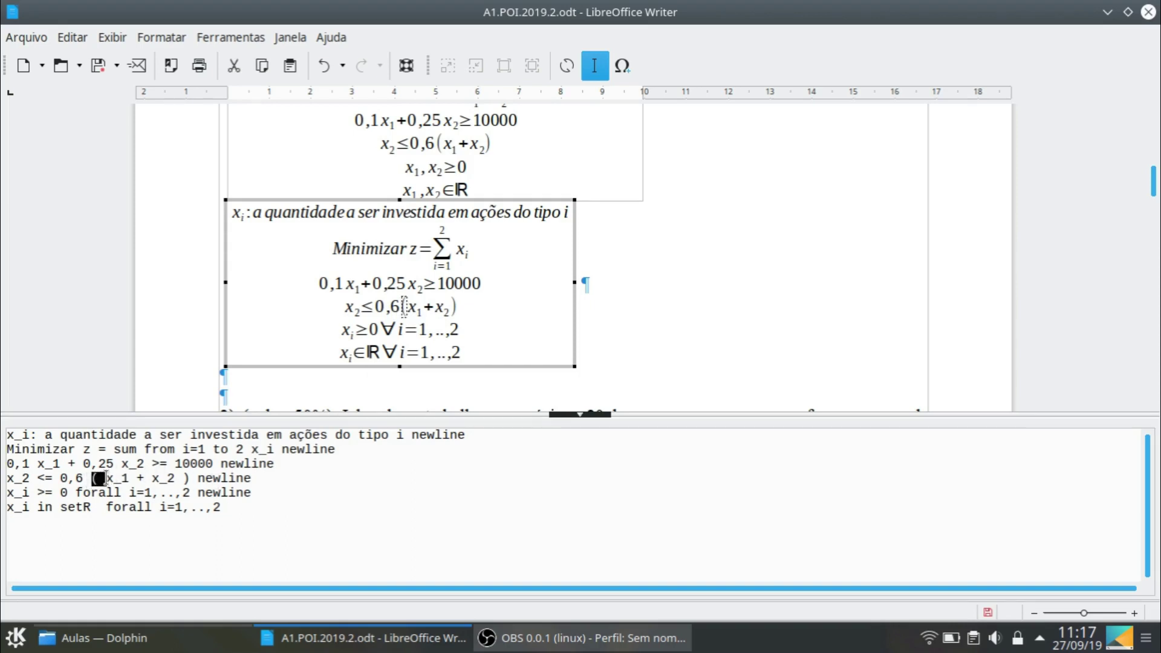
key(BackSpace)
key(Right)
key(Right)
key(Right)
key(Right)
key(Right)
key(Right)
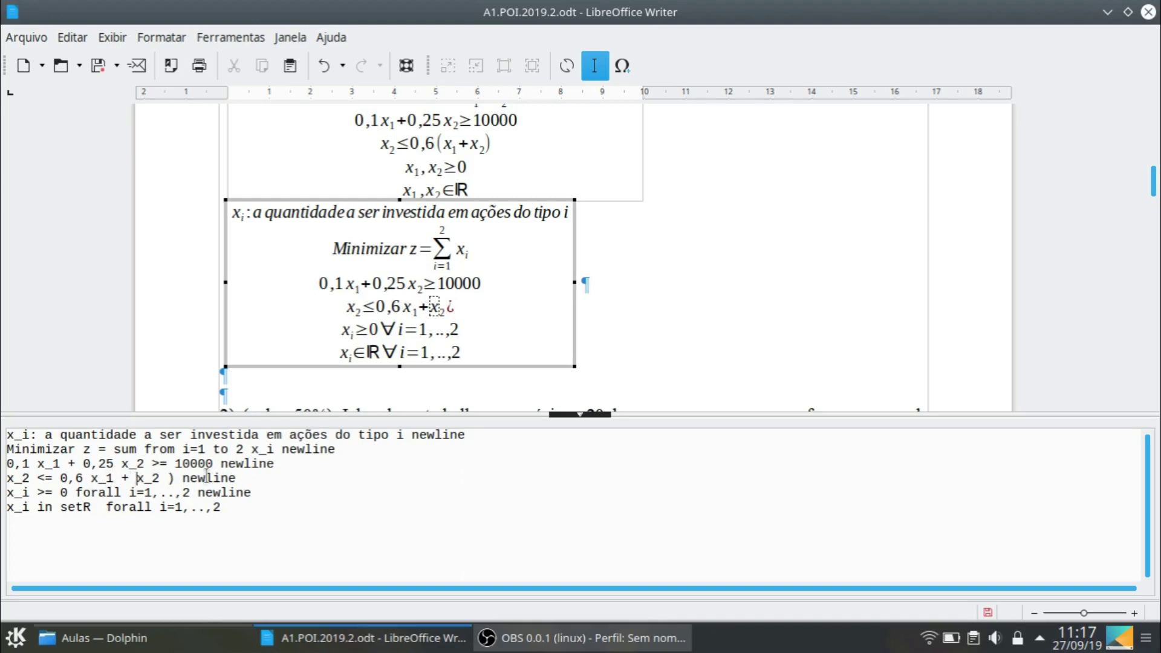
text(0,6)
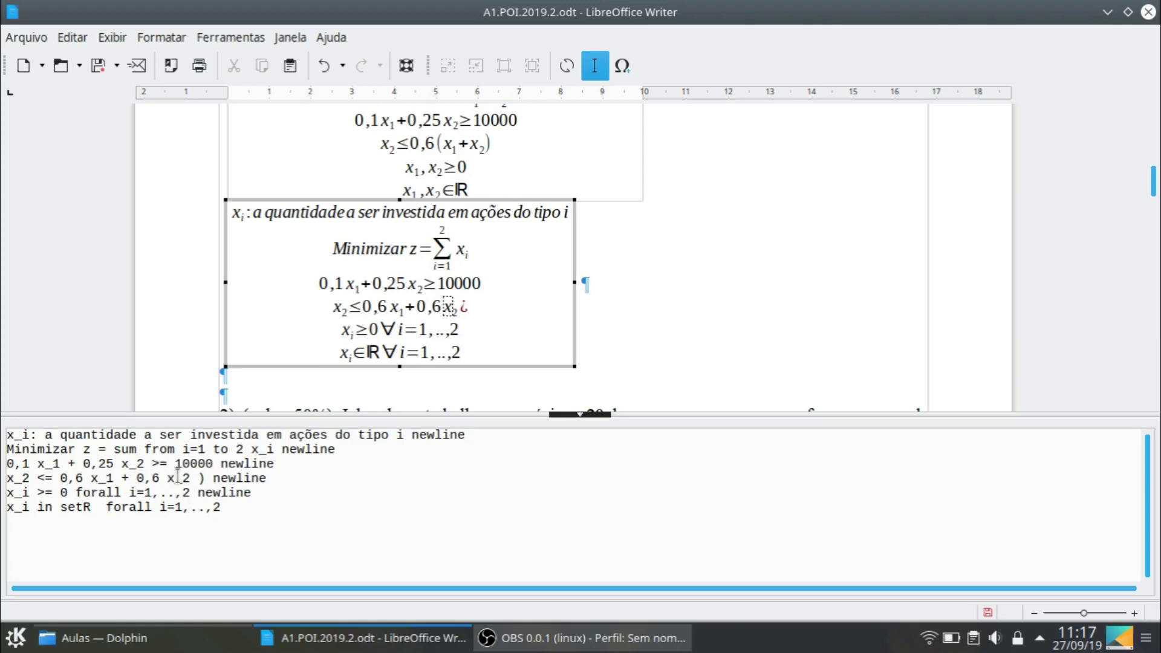
drag(195, 478, 207, 479)
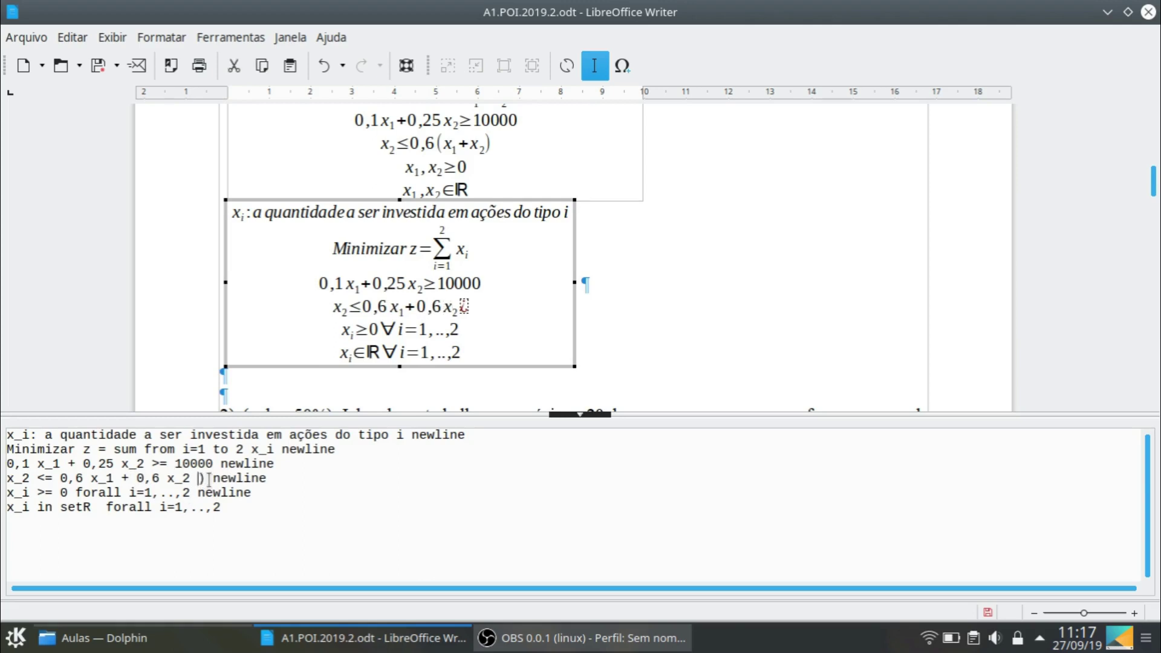
key(Delete)
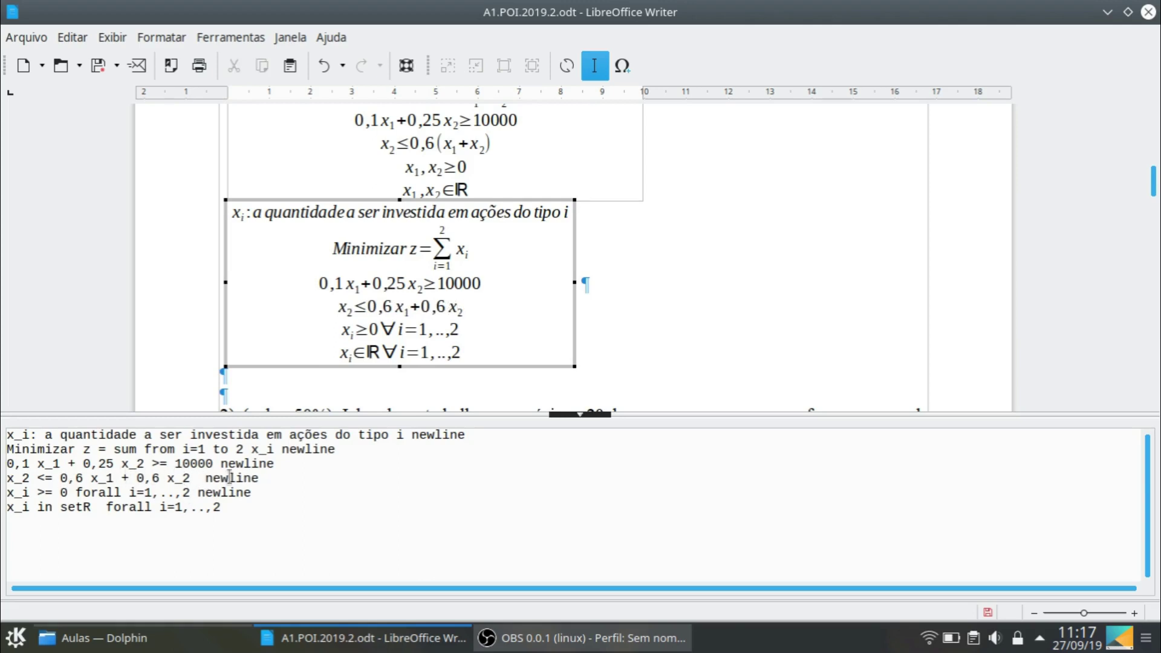
Rewrite the left side of the second constraint as "-0,6 x_1 + x_2 -0,6 x_2"
click(8, 478)
text(-0,6 )
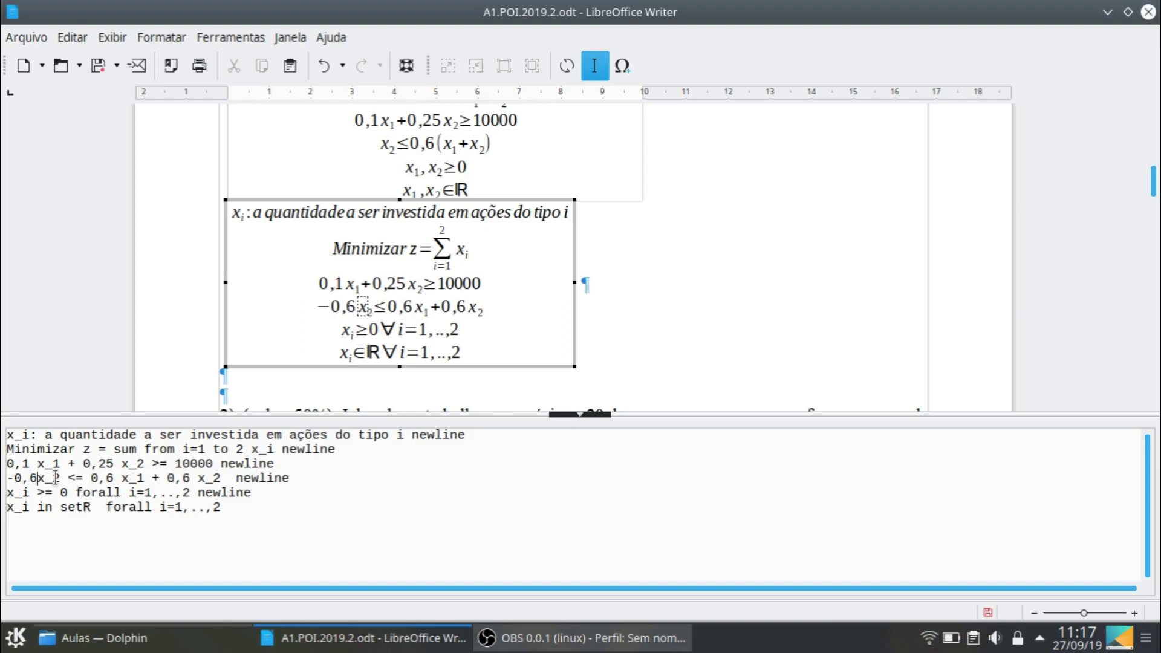
text(x_1 + x_2)
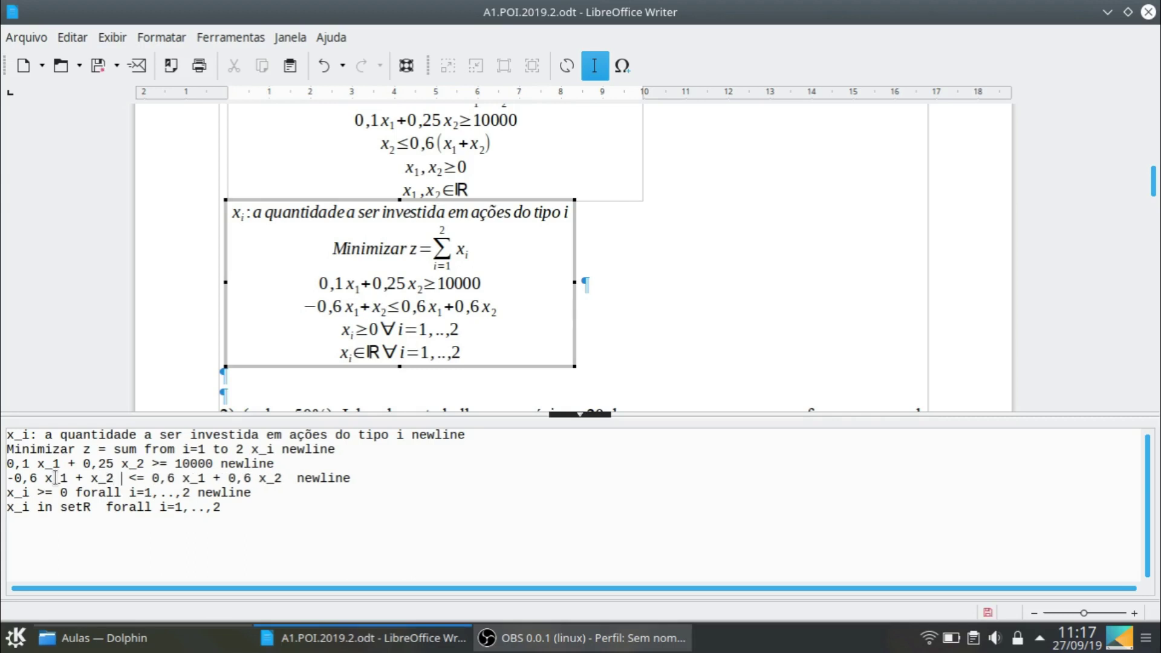
text( -0,6 x_)
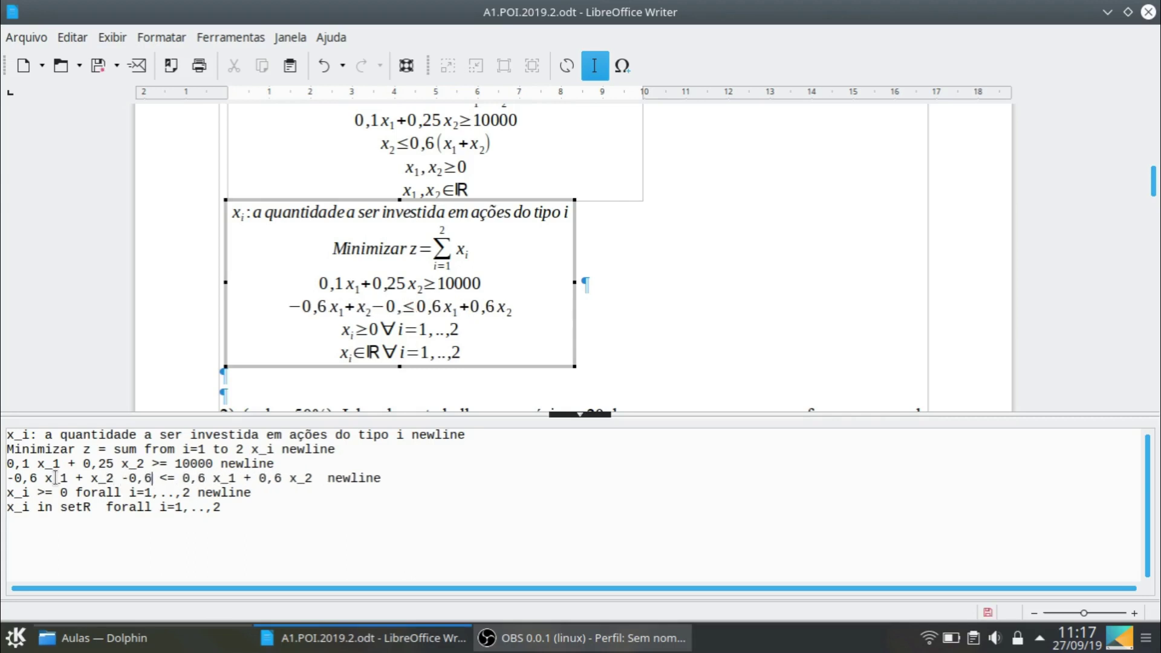
text(2)
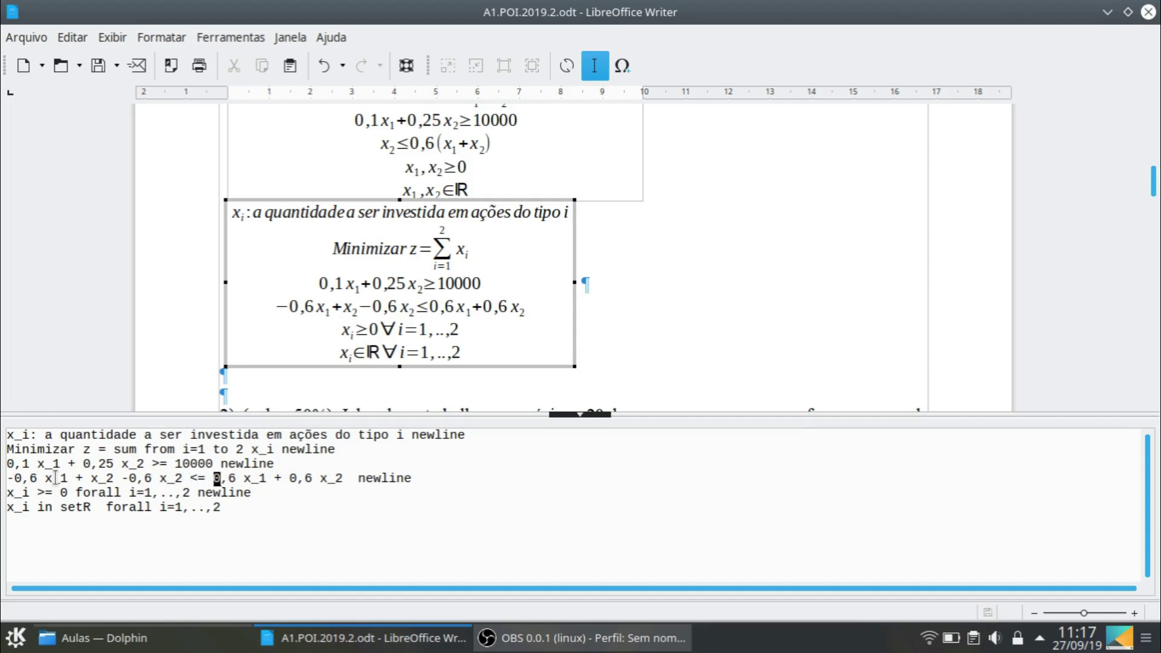
Replace the second constraint's entire right-hand side with 0
key(shift+Right)
key(shift+Right)
key(shift+Right)
key(shift+Right)
key(shift+Right)
key(shift+Right)
key(shift+Right)
key(shift+Right)
key(shift+Right)
key(shift+Right)
key(shift+Right)
key(shift+Right)
key(shift+Right)
key(shift+Right)
key(shift+Right)
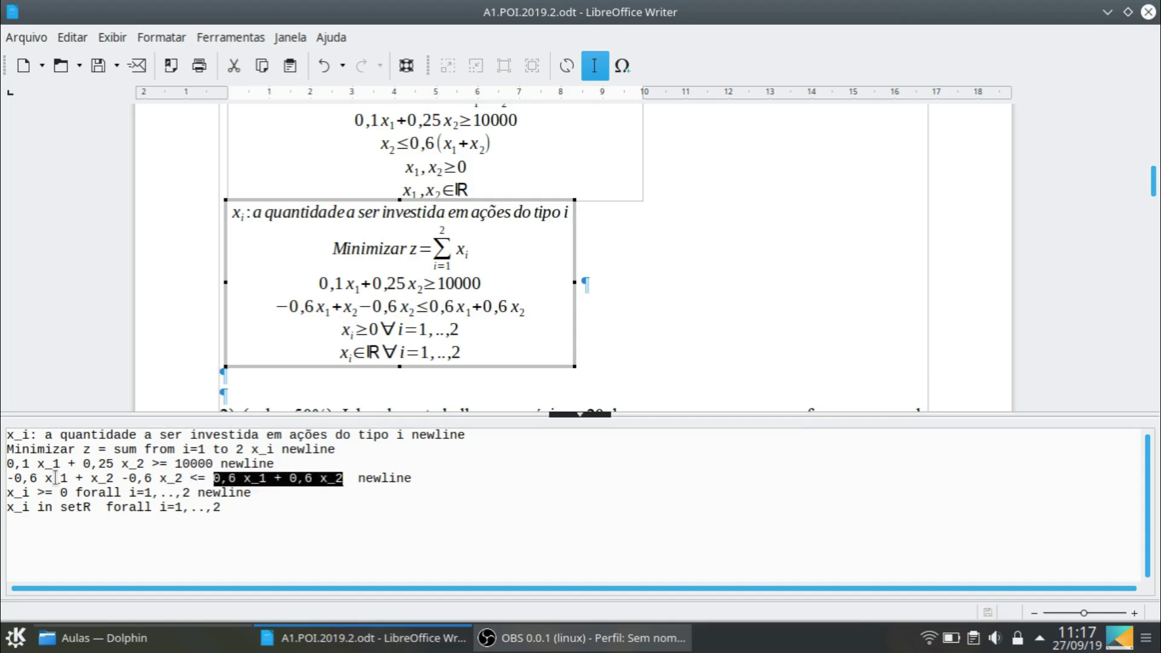
text(0)
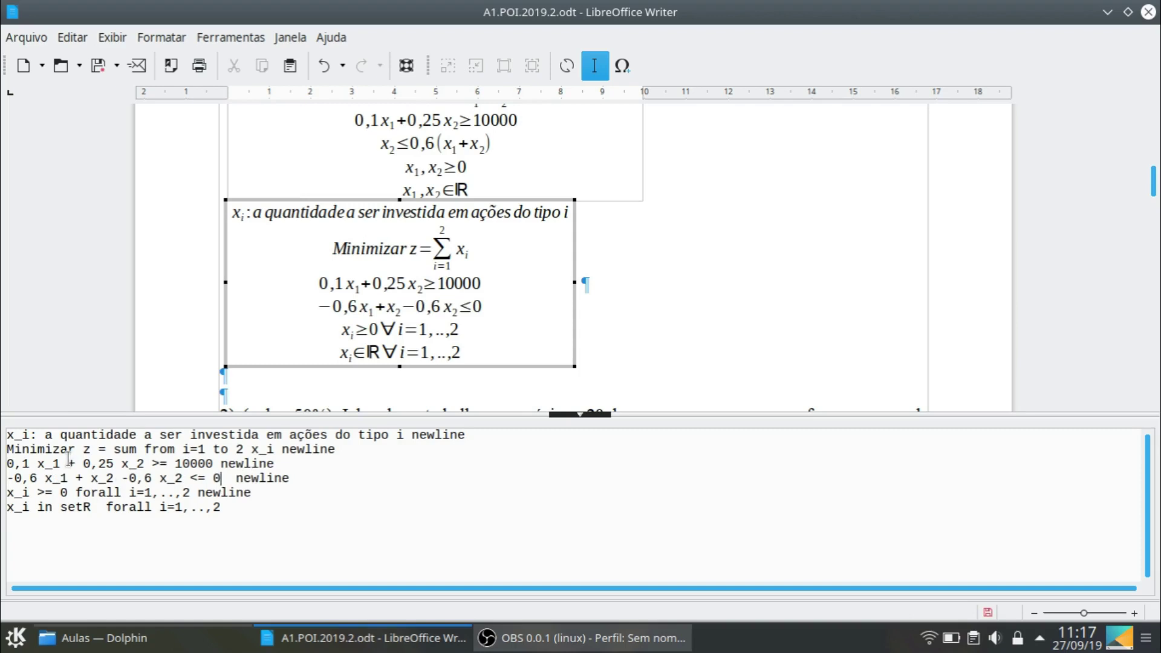
Combine the second constraint's x_2 terms into "0,4 x_2", removing the separate "-0,6 x_2" term
click(93, 479)
text(0,4)
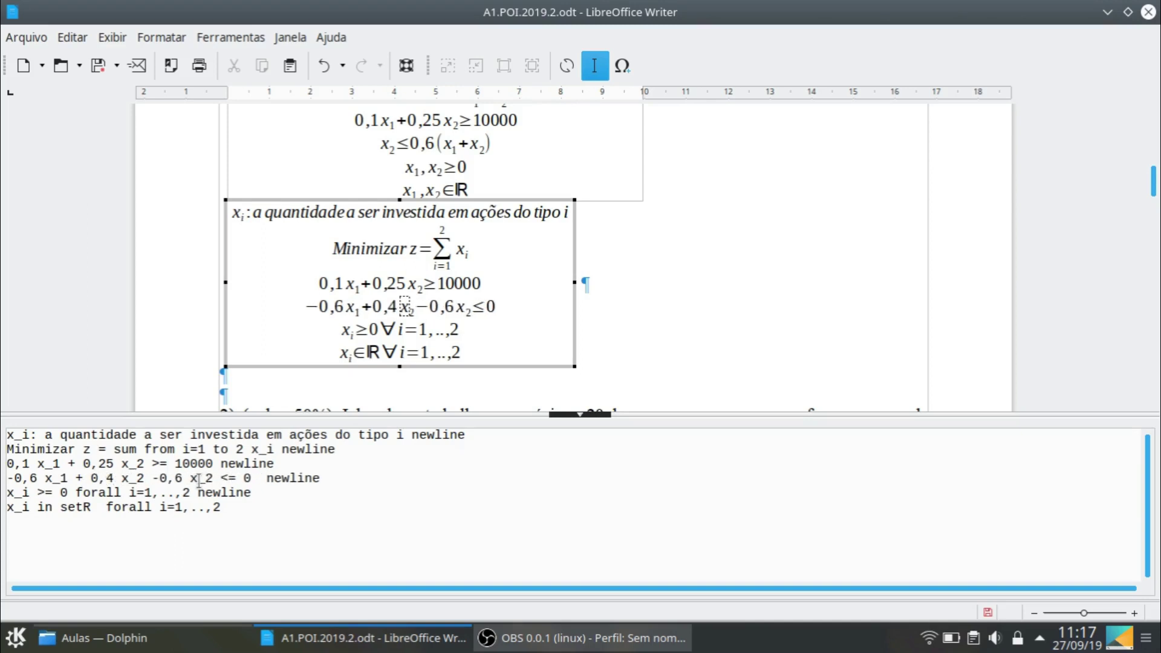
key(shift+Right)
key(shift+Right)
key(shift+Right)
key(shift+Right)
key(shift+Right)
key(shift+Right)
key(shift+Right)
key(shift+Right)
key(Delete)
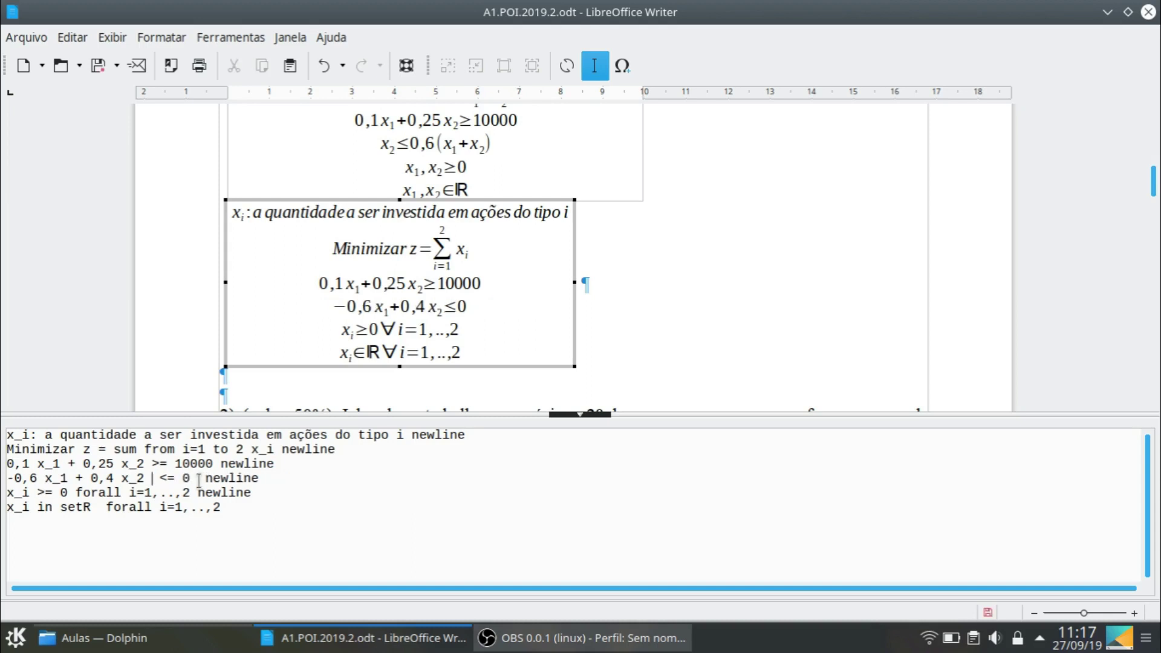
Reverse the signs and the inequality of the second constraint so it reads "0,6 x_1 - 0,4 x_2 >= 0 newline"
click(162, 480)
double_click(159, 463)
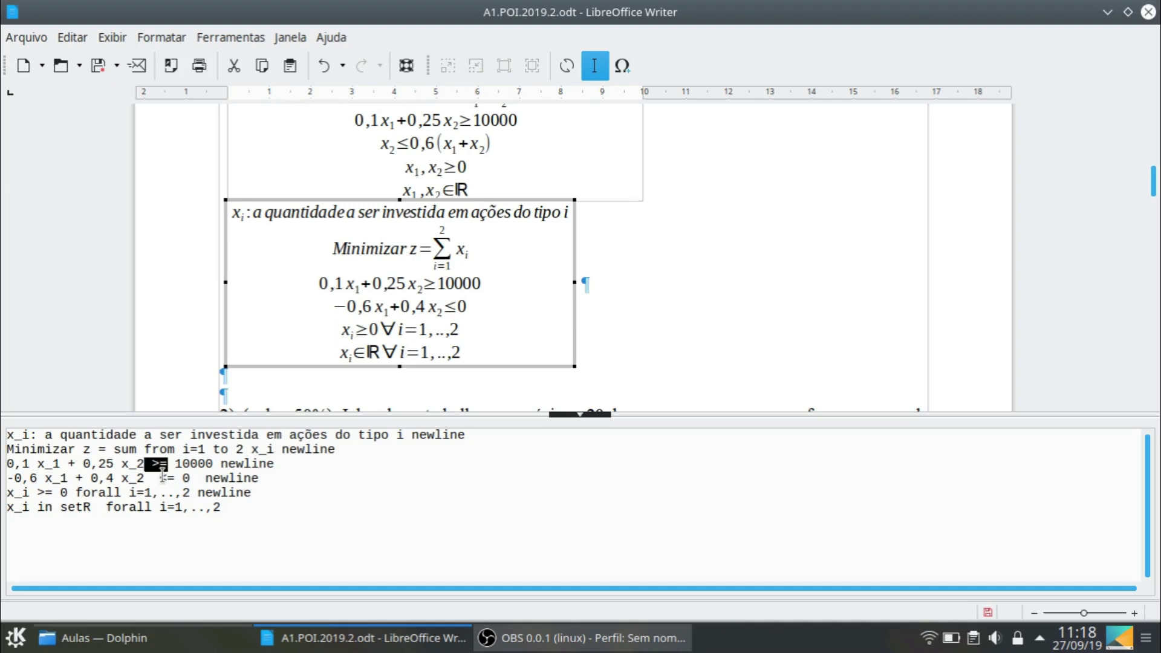
click(158, 478)
key(shift+Right)
key(BackSpace)
key(BackSpace)
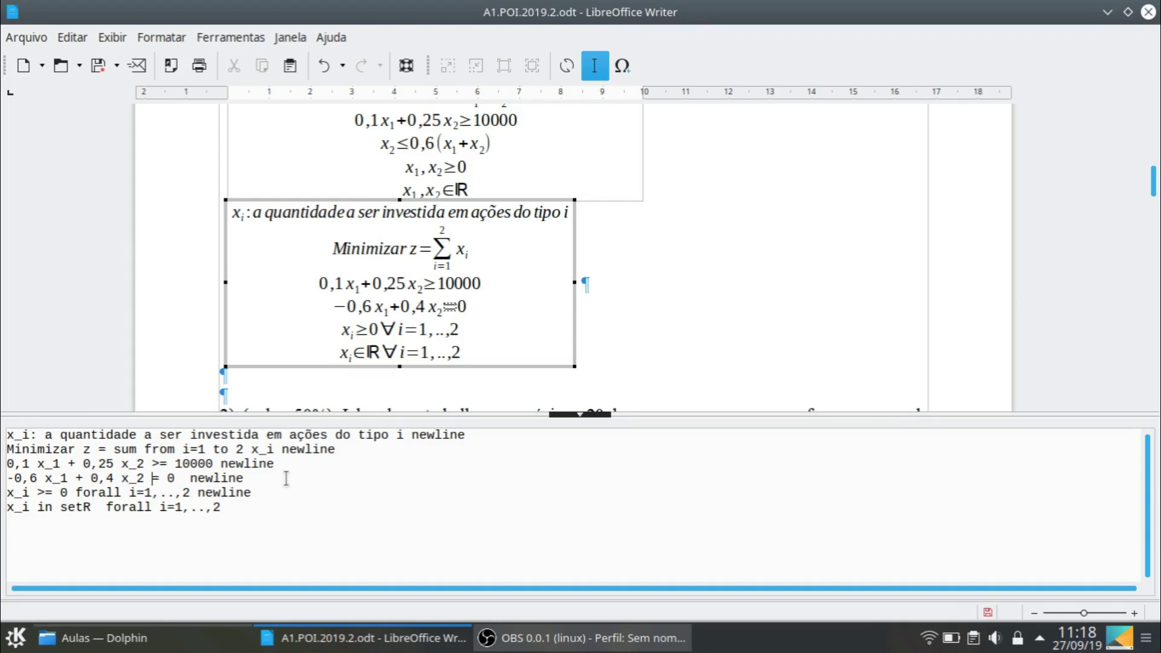
text(>)
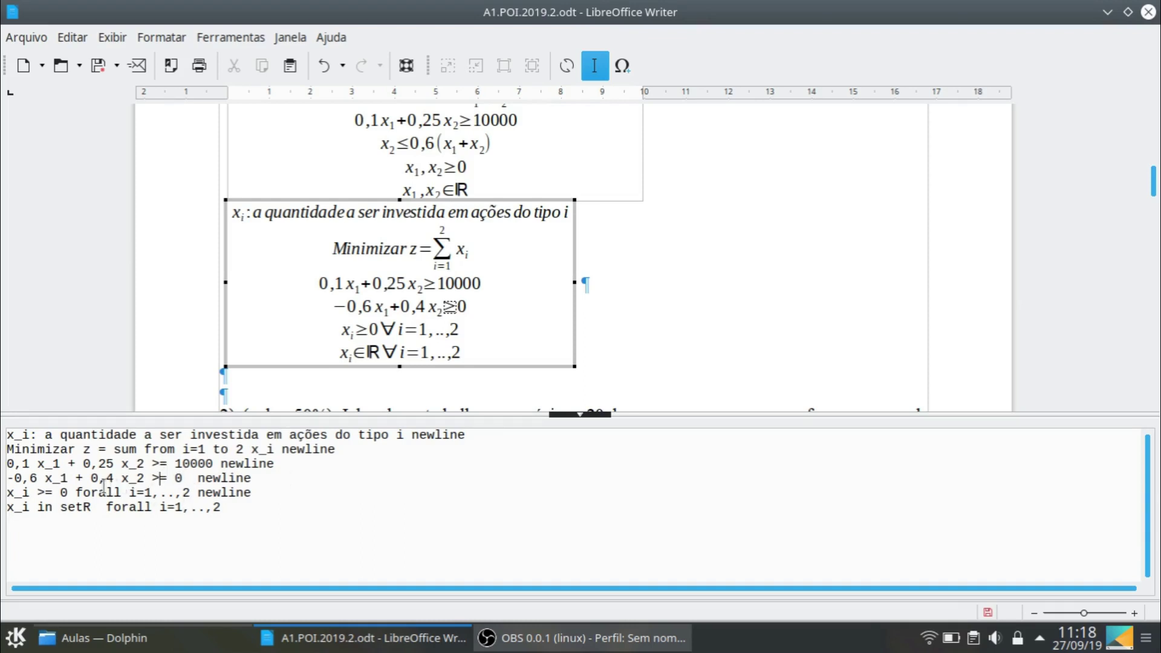
double_click(79, 479)
text(-)
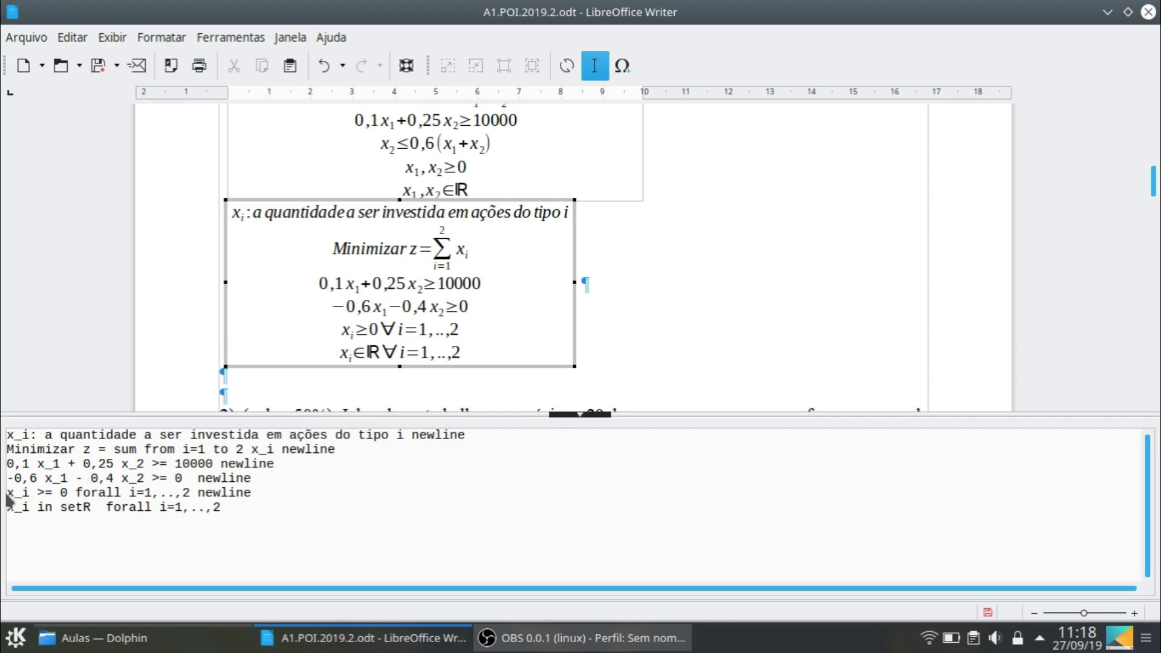
click(11, 481)
key(shift+Right)
key(Delete)
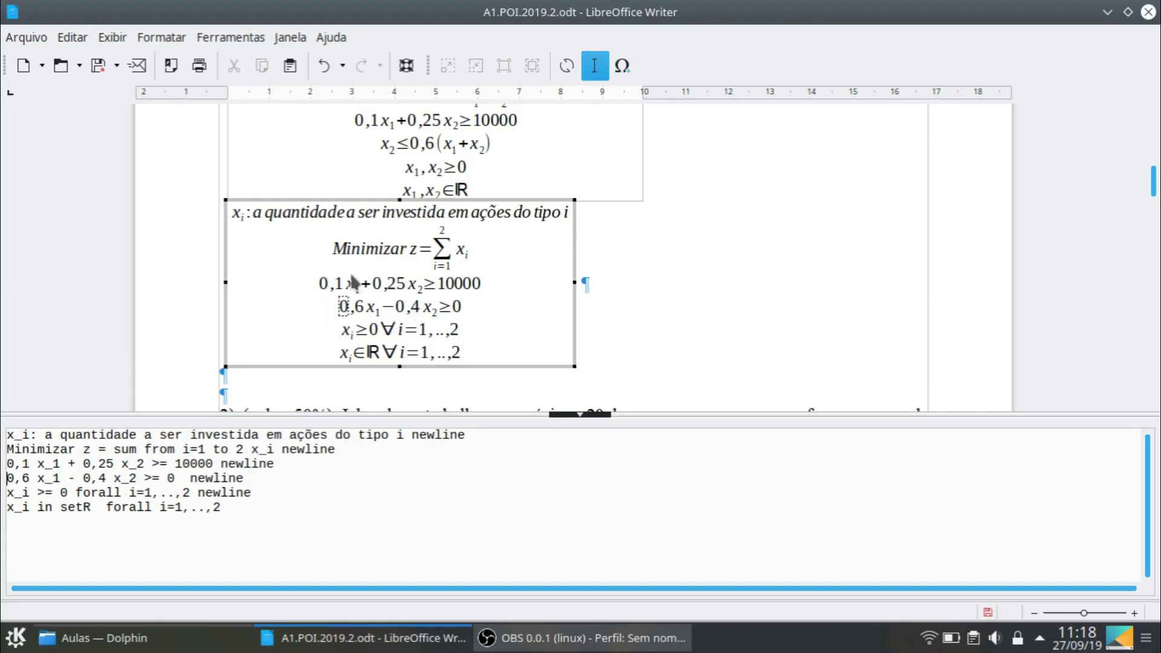
Leave formula editing and write the coefficient matrix note "a 0,1 0,25 \n 0,6 -0,4" in the text beside the summation formula
click(603, 286)
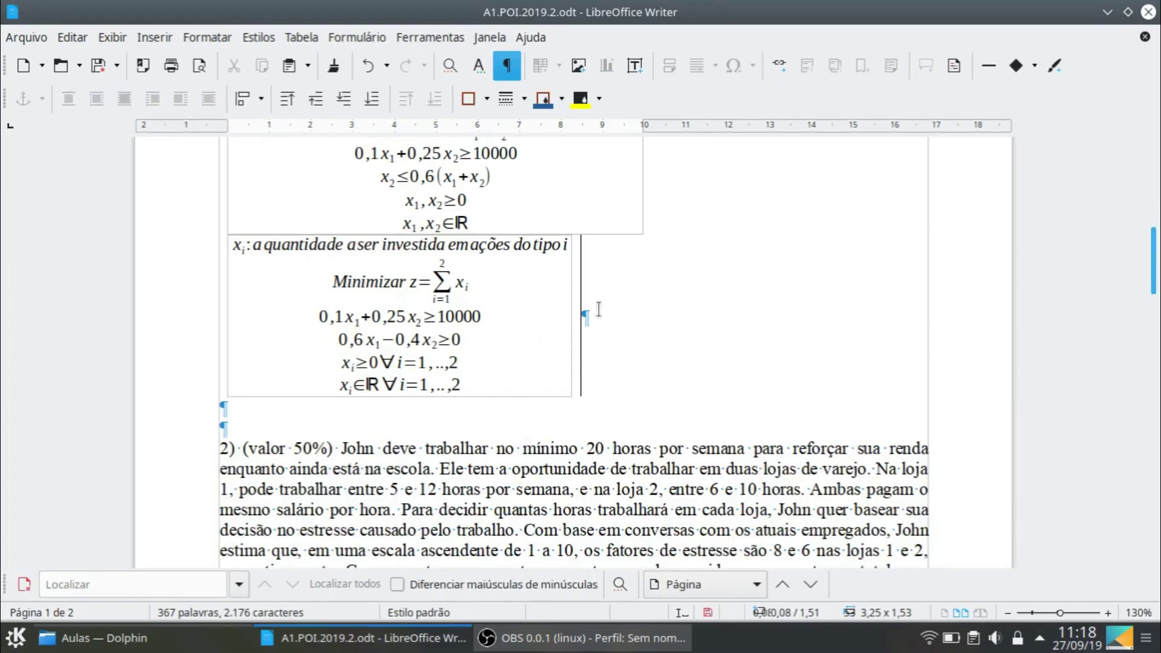
text(a)
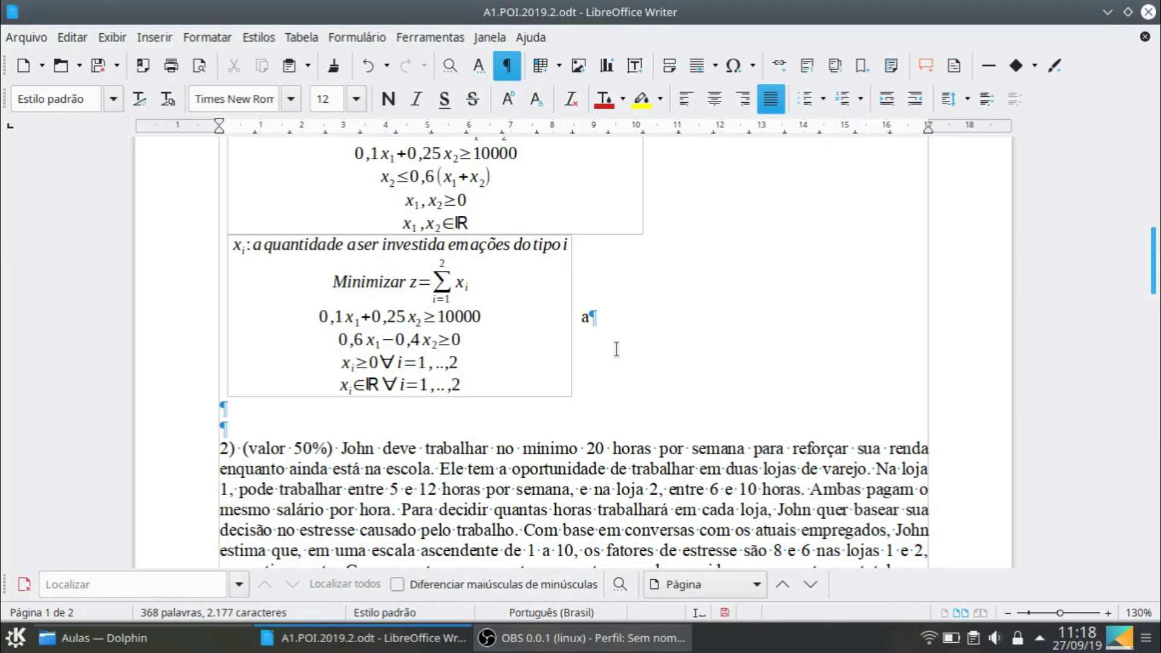
text( 0,1 0,25  )
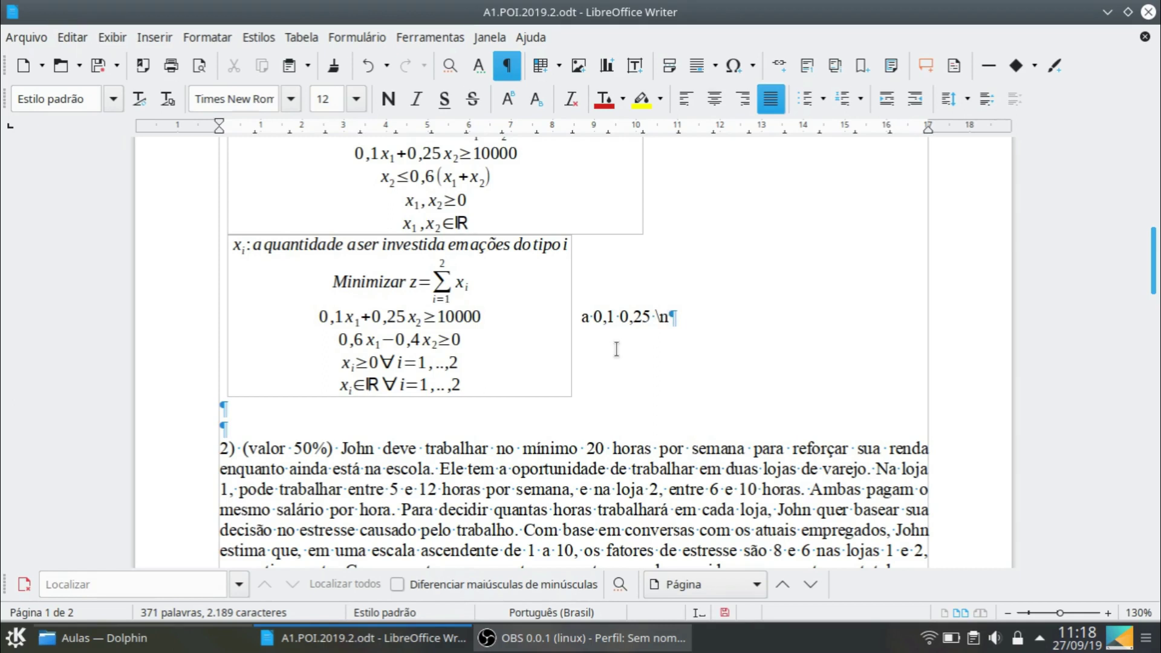
text( 0,6 -0,4)
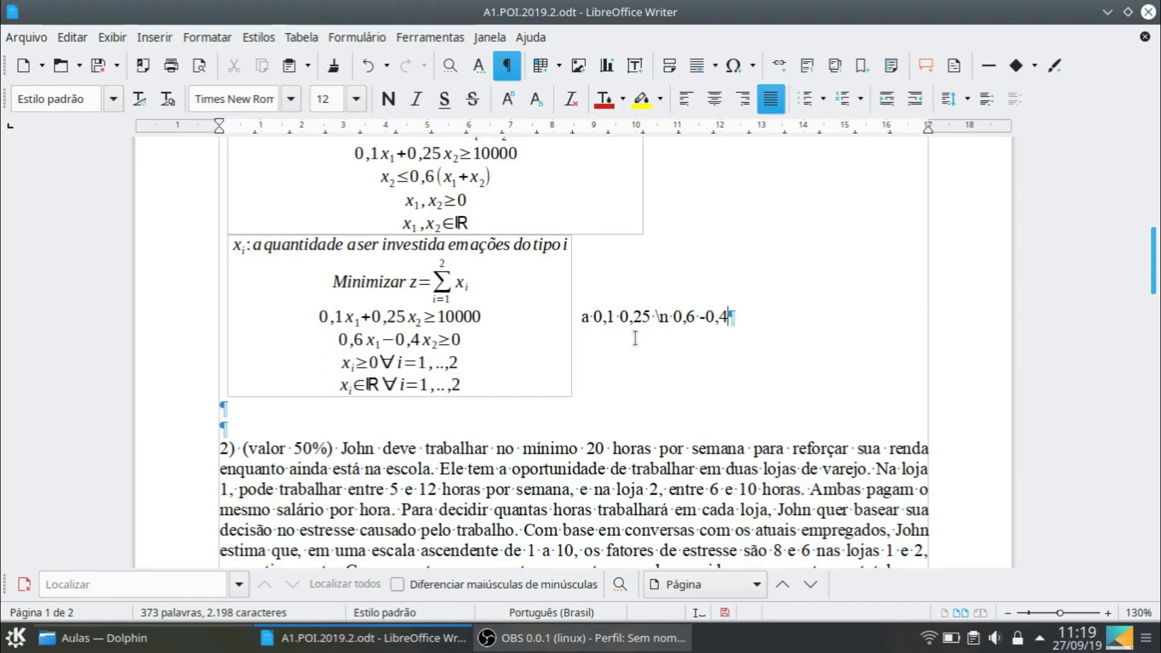
Reopen the summation formula for editing and insert "sum from i=1 to 2 a_ij" at the start of the first constraint
double_click(417, 342)
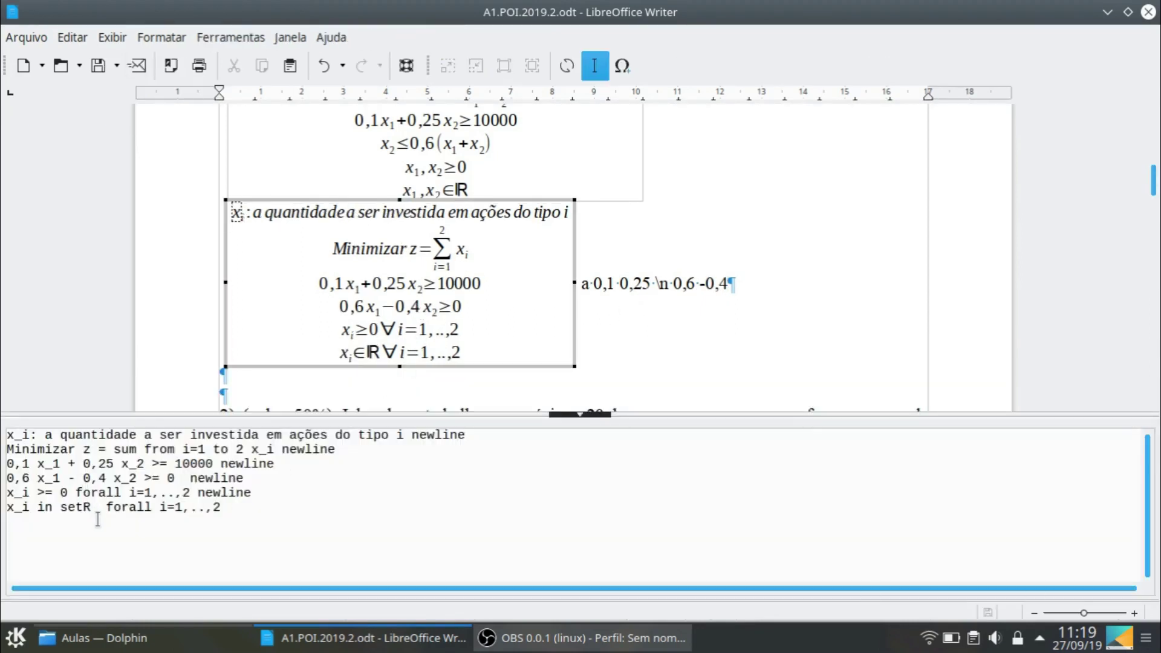
click(7, 463)
text(sum from )
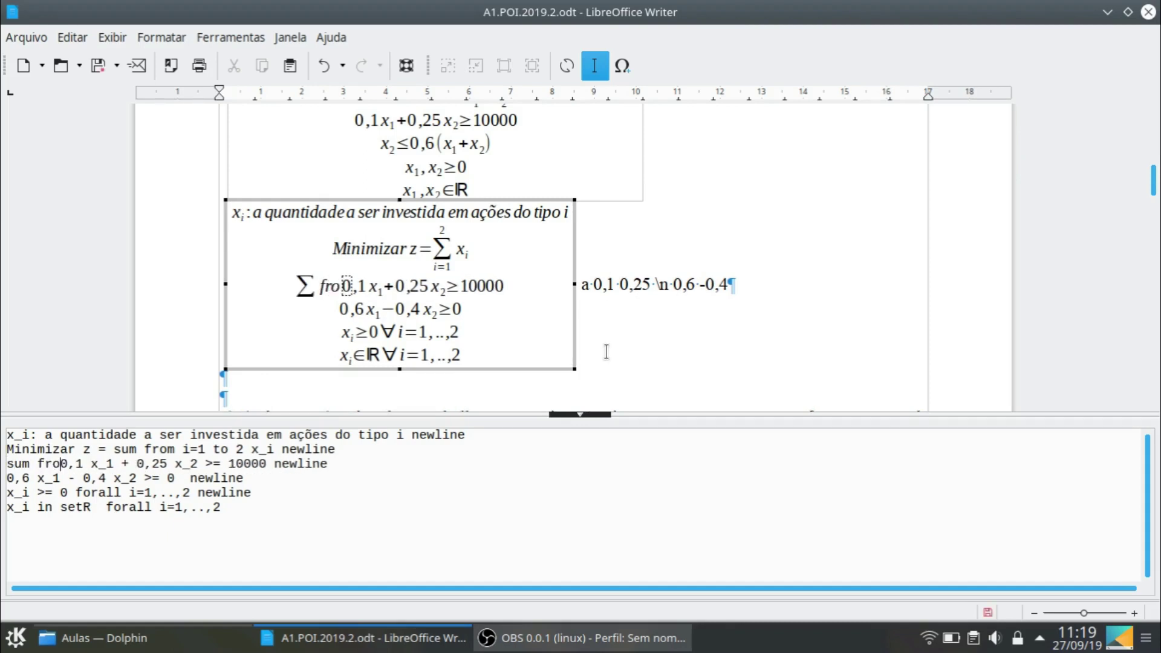
text(i=)
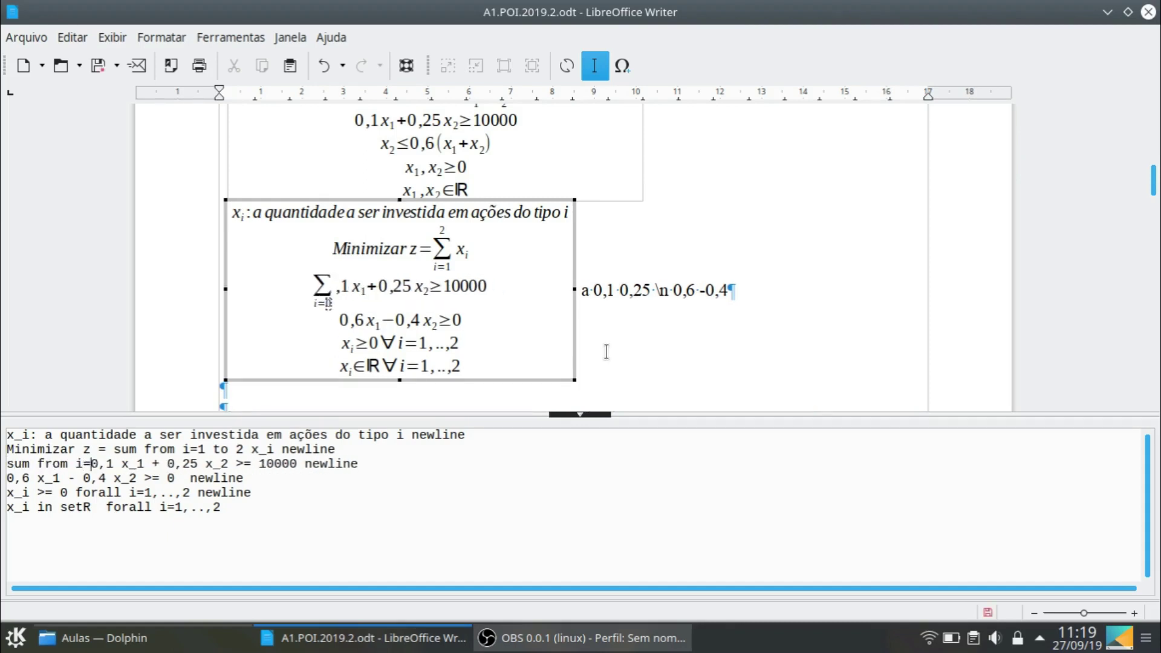
text(1)
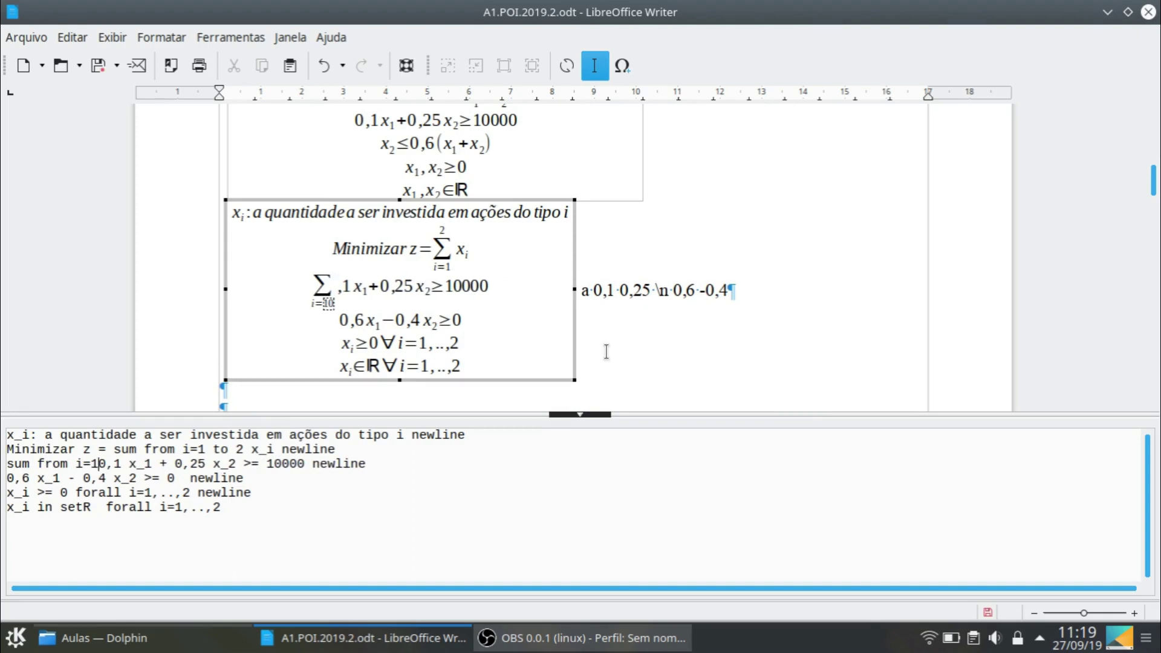
text( to 2)
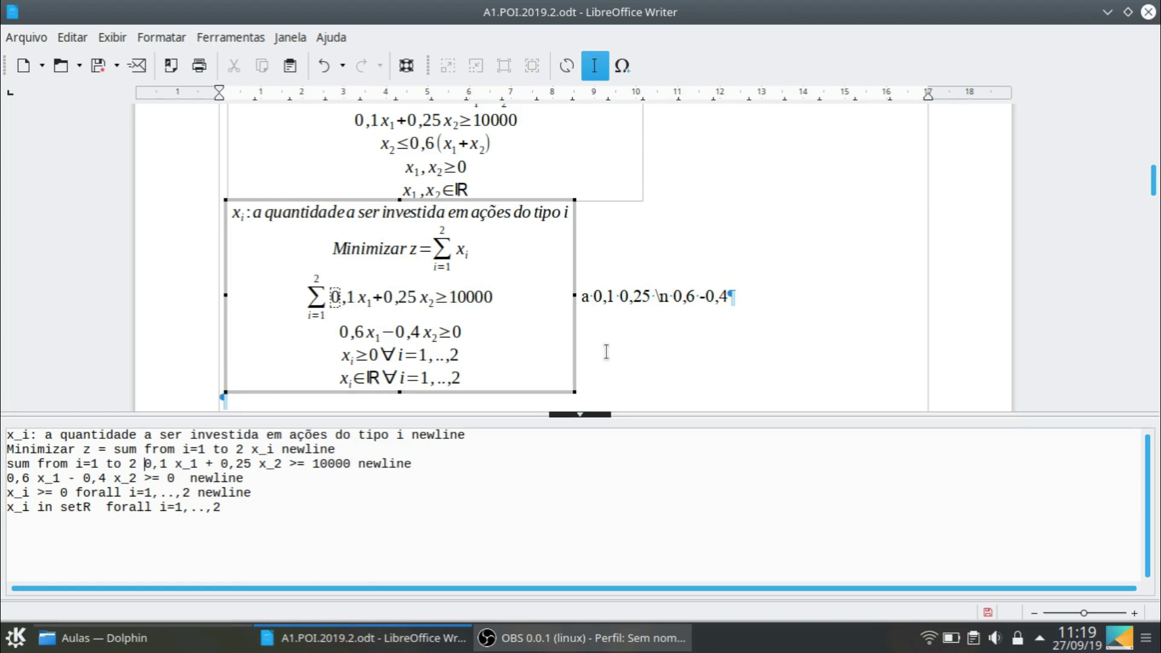
text( a_ij)
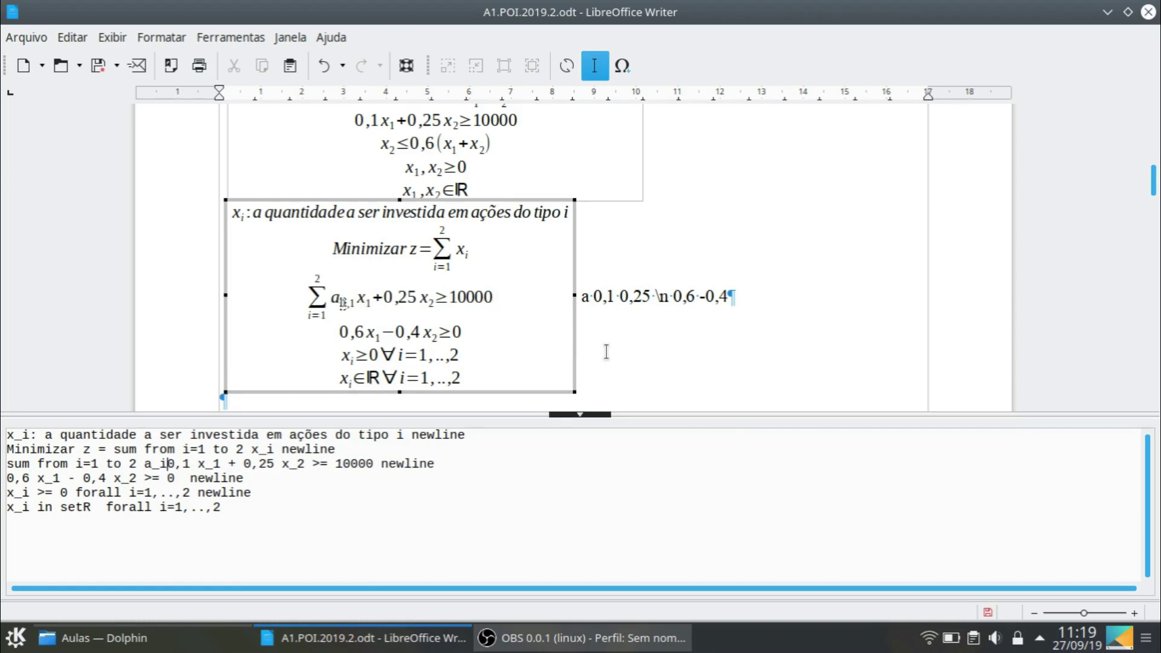
Replace the terms "0,1 x_1 + 0,25 x_2" in the first constraint with "x_i", keeping ">= 10000 newline"
key(shift+Right)
key(shift+Right)
key(shift+Right)
key(shift+Right)
key(shift+Right)
key(shift+Right)
key(shift+Right)
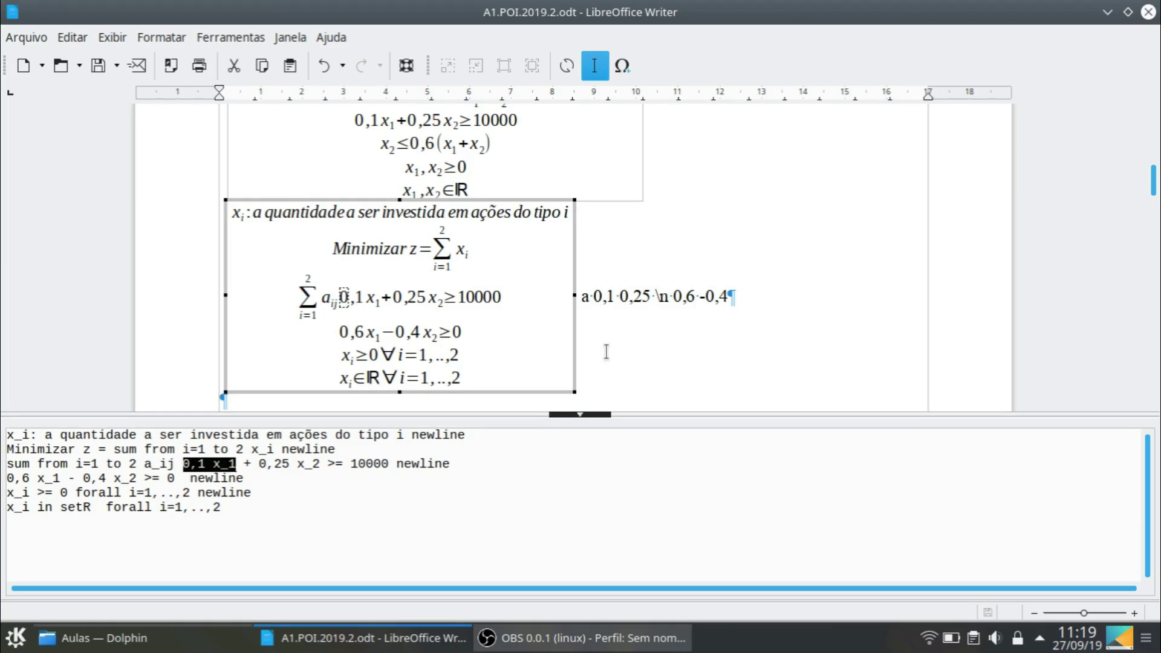
text(x_i)
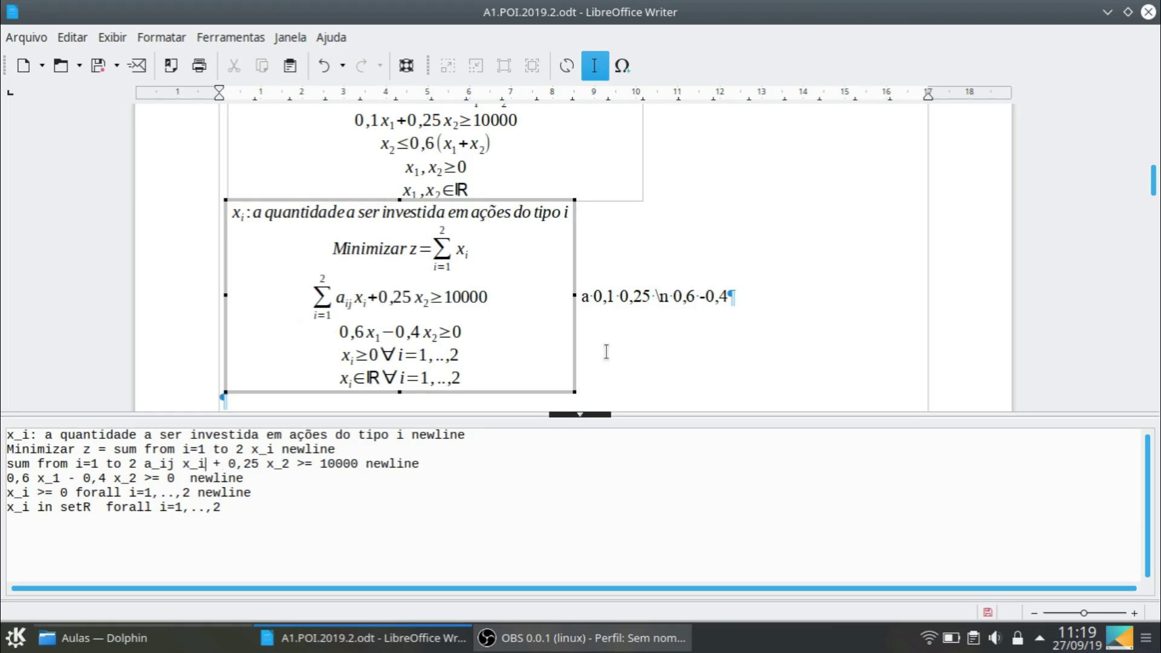
key(shift+Right)
key(shift+Right)
key(shift+Right)
key(shift+Right)
key(shift+Right)
key(shift+Right)
key(shift+Right)
key(shift+Right)
key(shift+Right)
key(shift+Right)
key(shift+Right)
key(Delete)
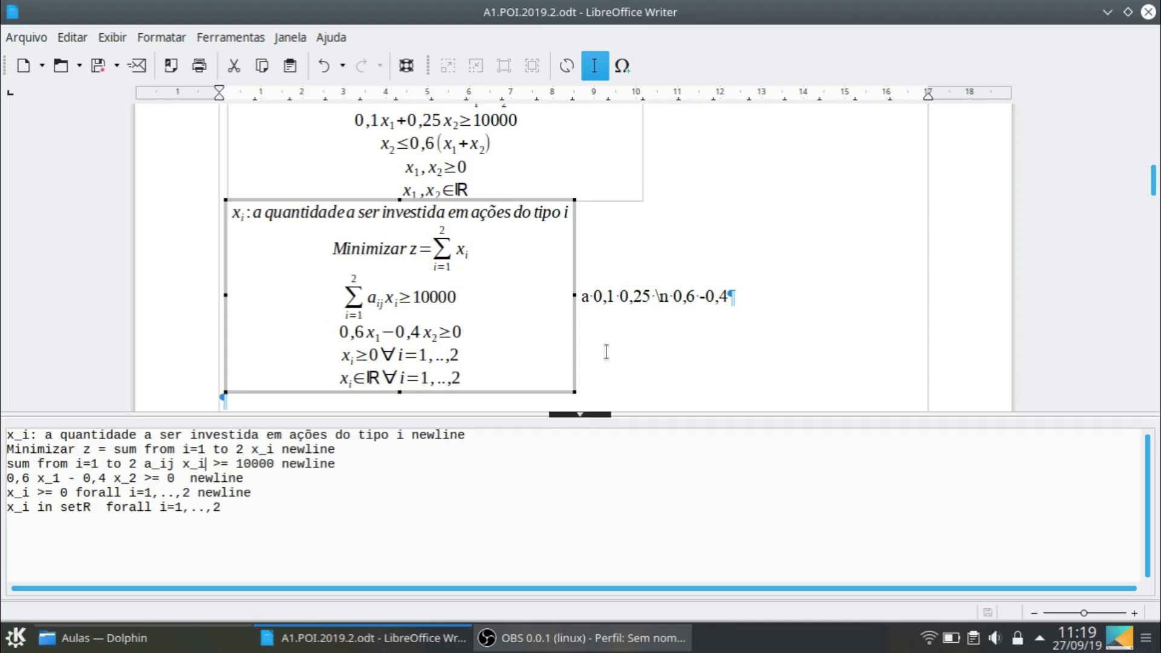
click(236, 465)
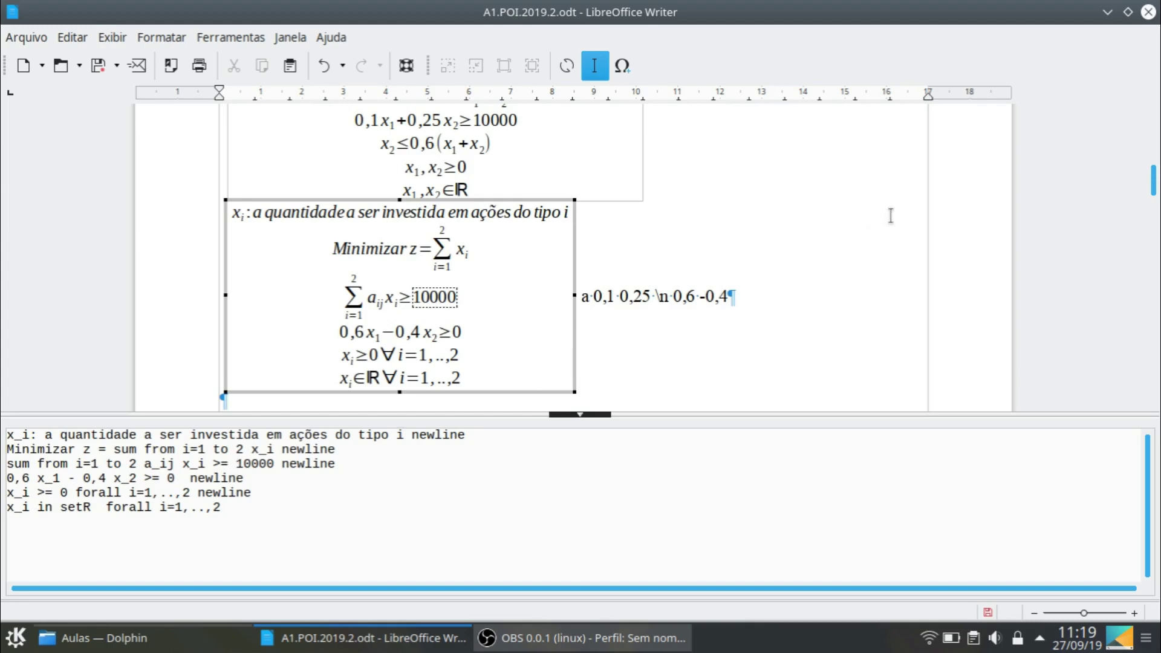
Leave formula editing and append "→ b 10000 0" to the coefficient note beside the summation formula
click(749, 297)
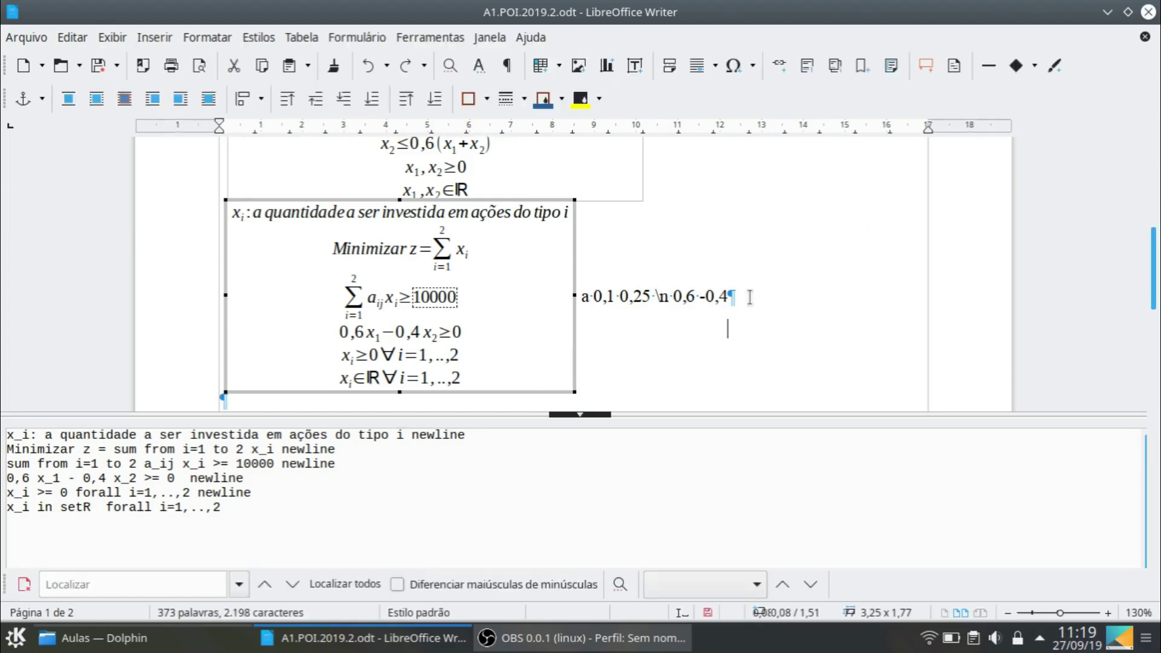
text(-)
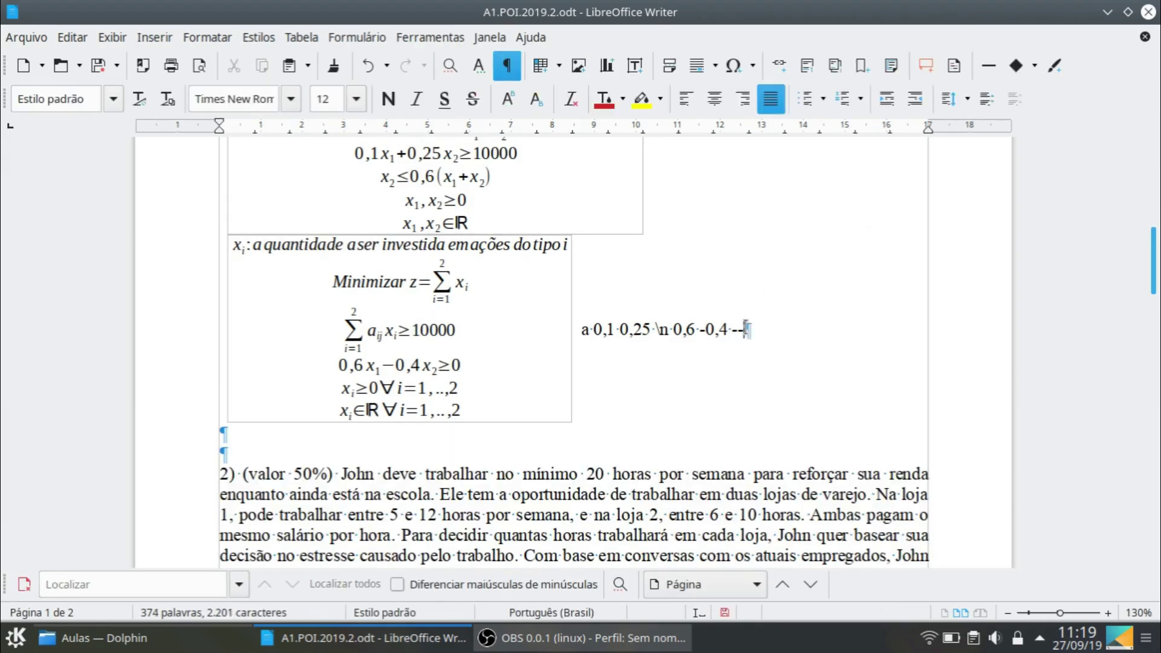
text(0,4 – b 10000)
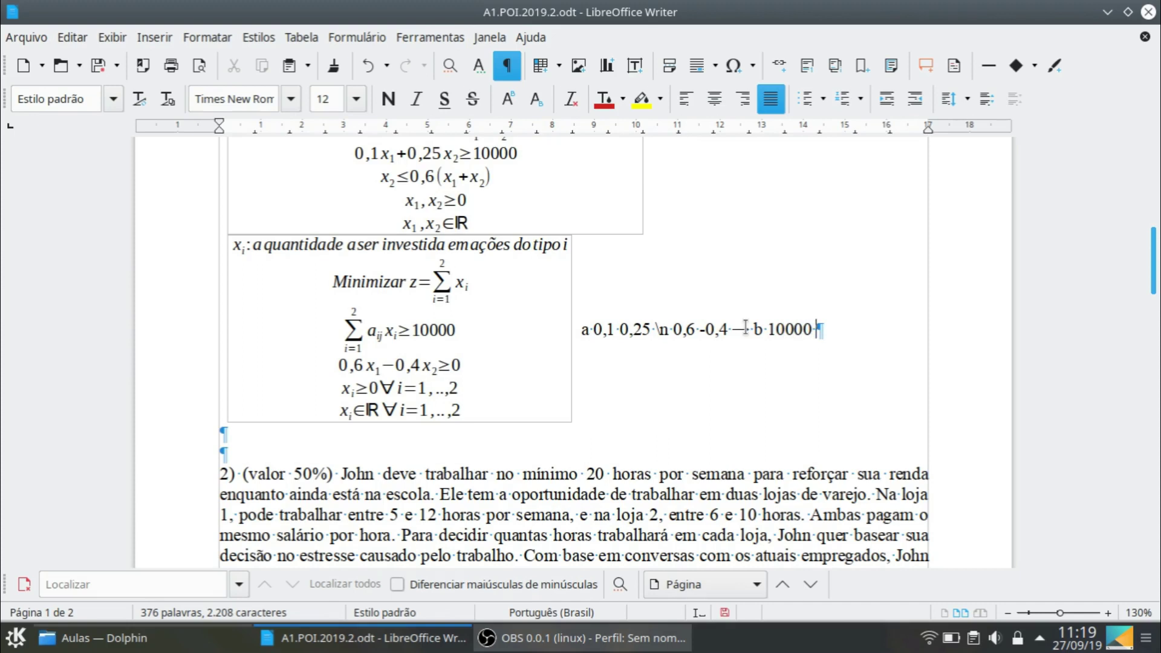
text( 0)
Reopen the summation formula for editing and replace the right-hand side 10000 of the first constraint with "b_j"
click(446, 360)
double_click(446, 361)
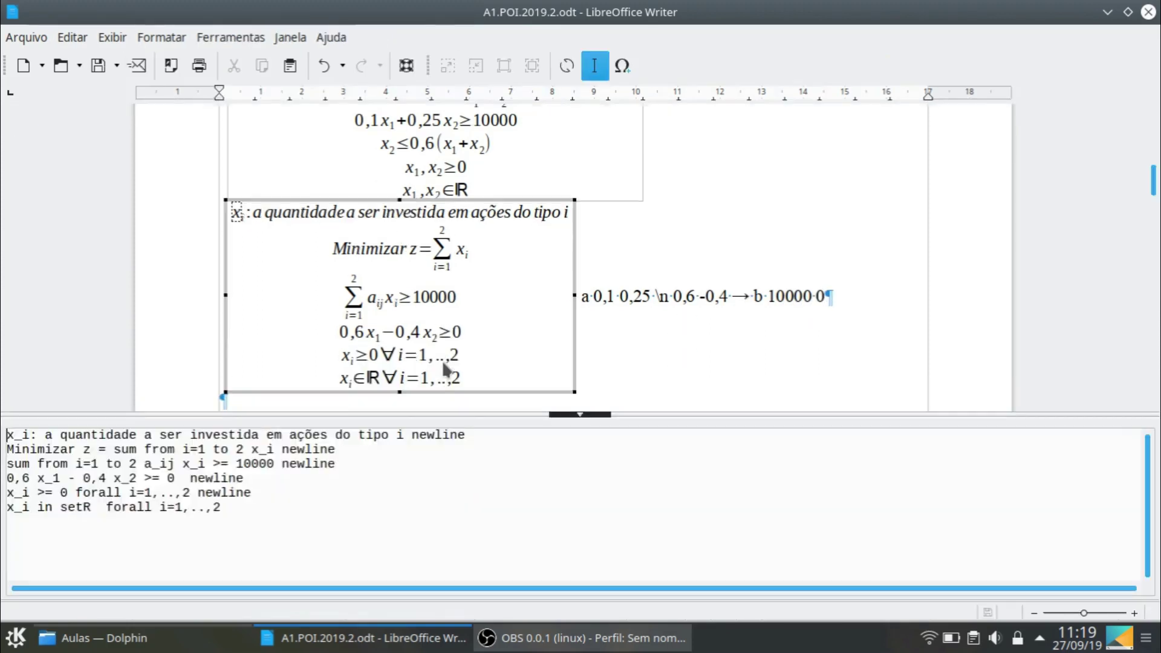
drag(237, 463, 274, 465)
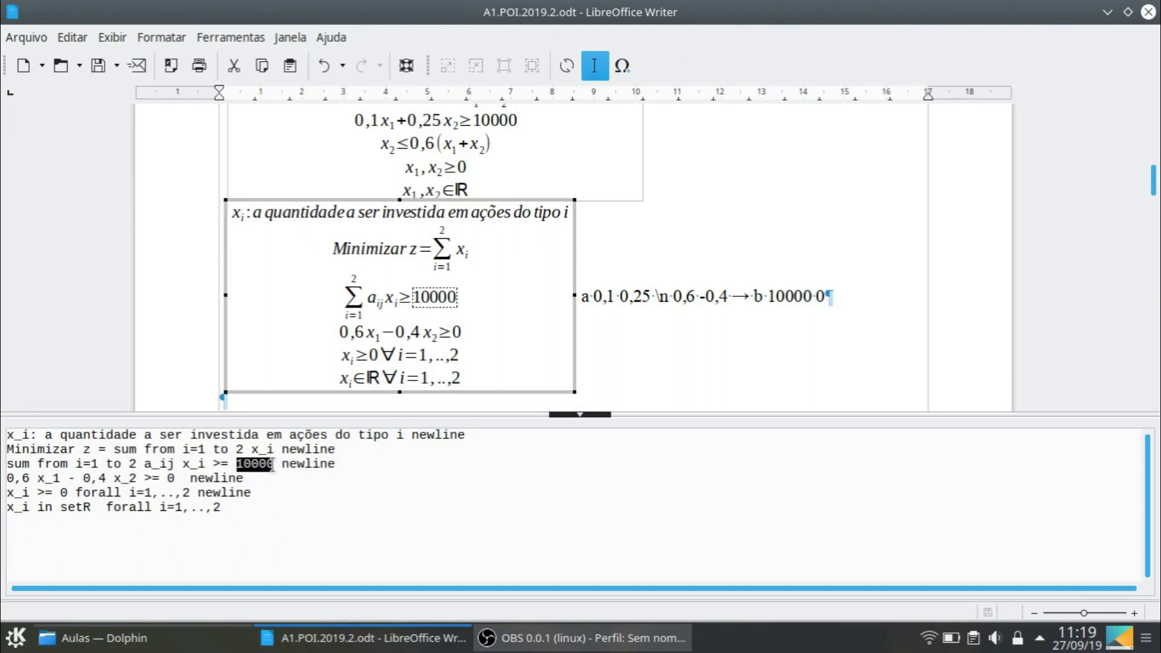
text(b_j)
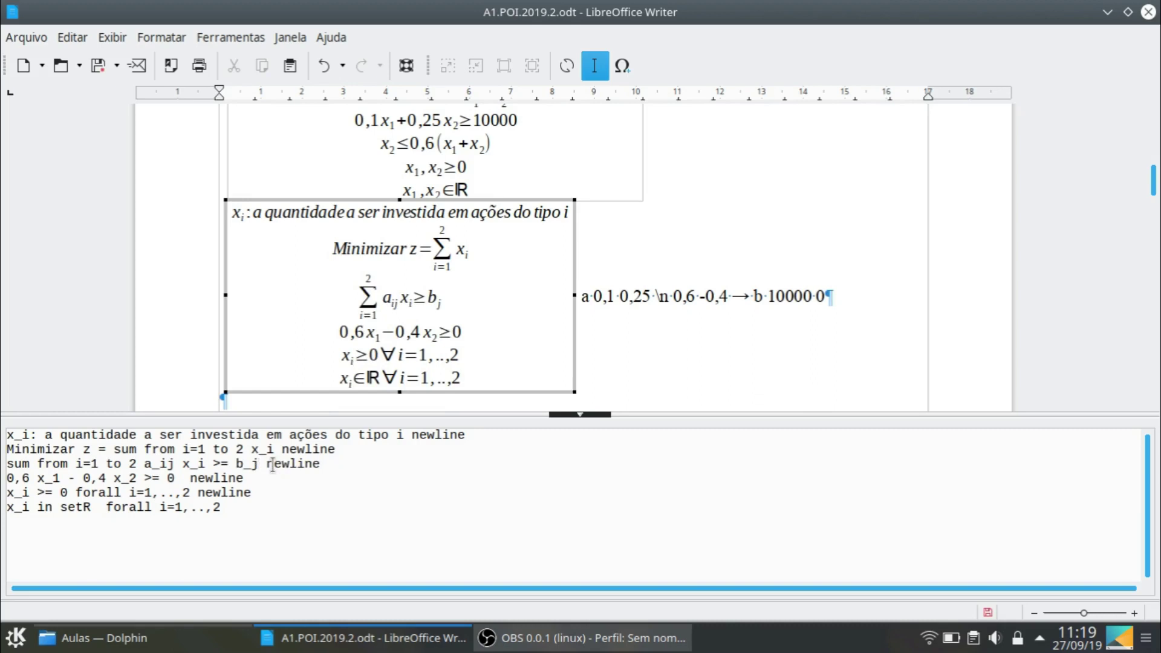
Add "forall j =1,..,2" after b_j in the first constraint, before its newline
text( forall )
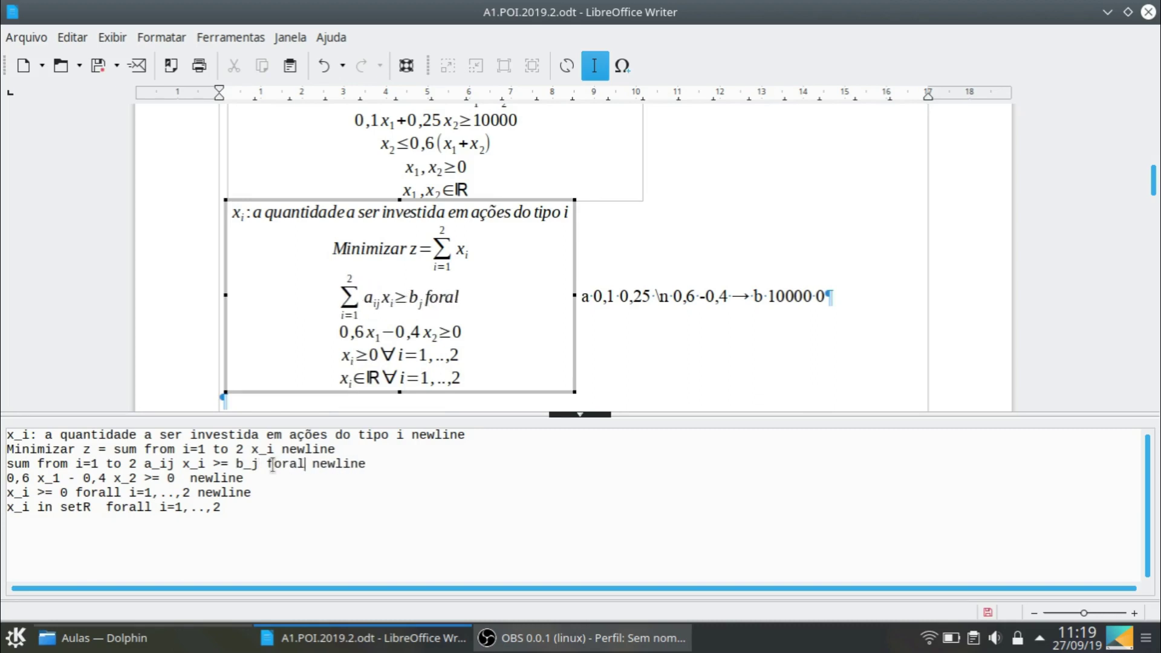
text(j)
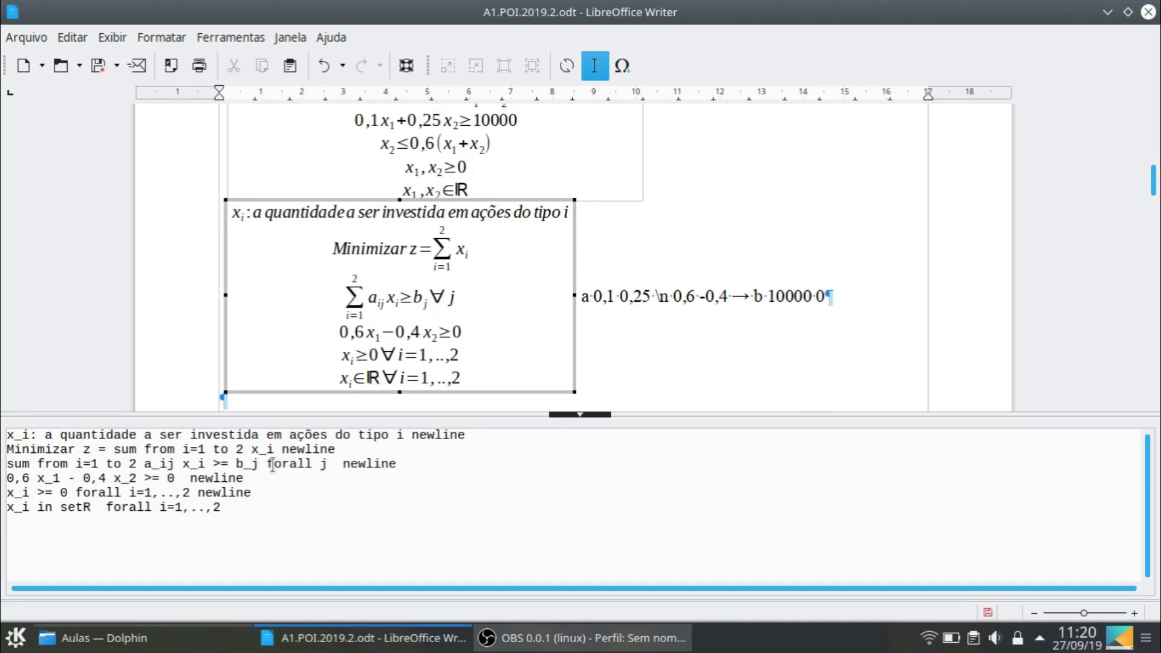
text(1,..2)
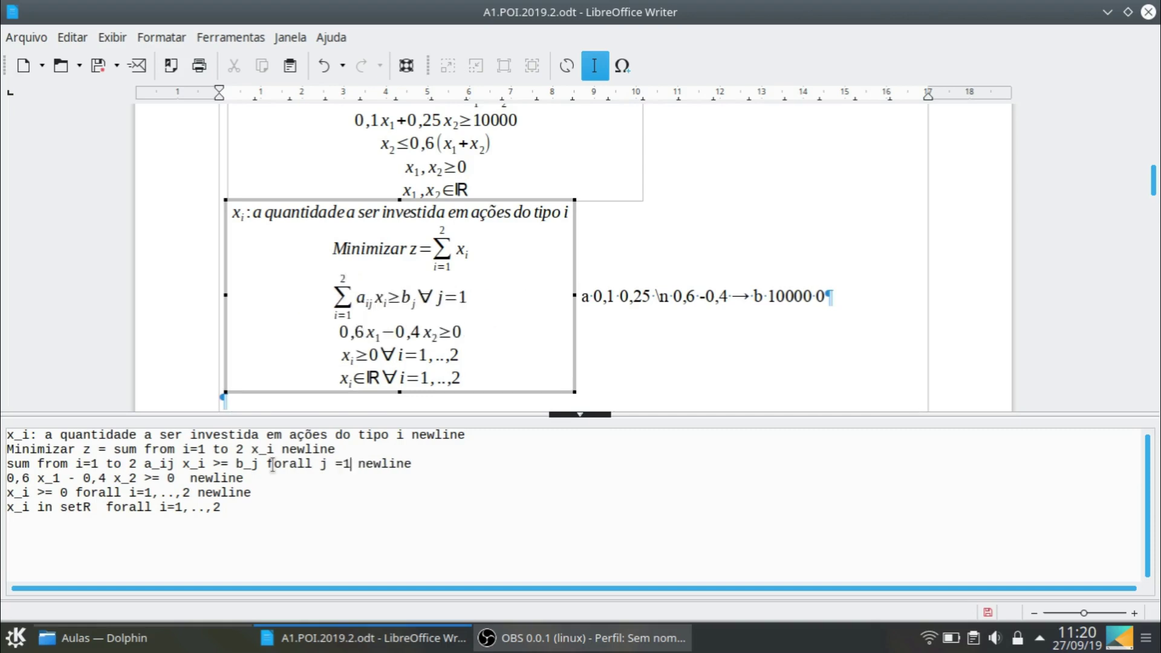
text(,..,)
Delete the line "0,6 x_1 - 0,4 x_2 >= 0 newline" and its leftover blank line from the summation formula, and leave formula editing
key(Right)
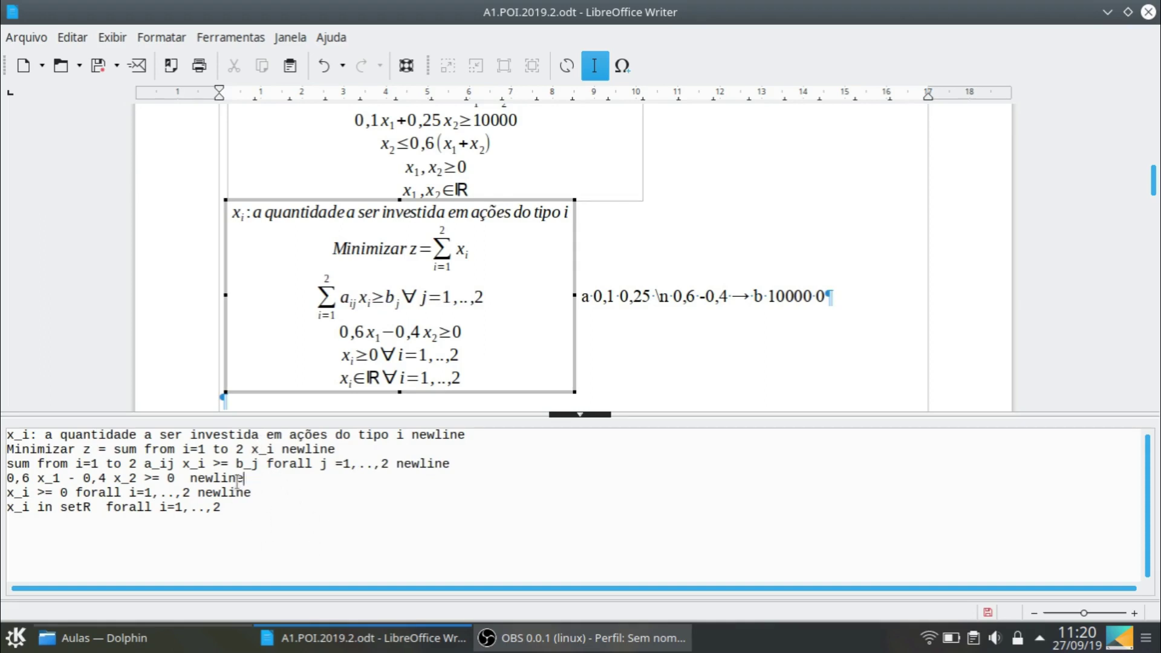
shift+click(3, 478)
key(BackSpace)
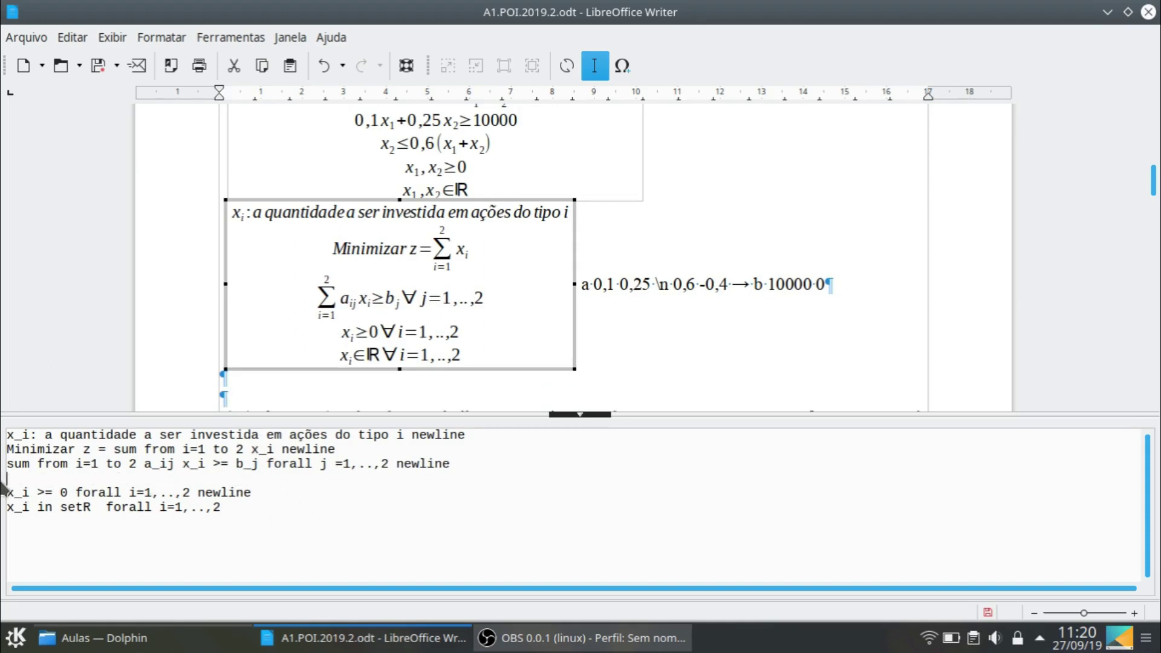
key(BackSpace)
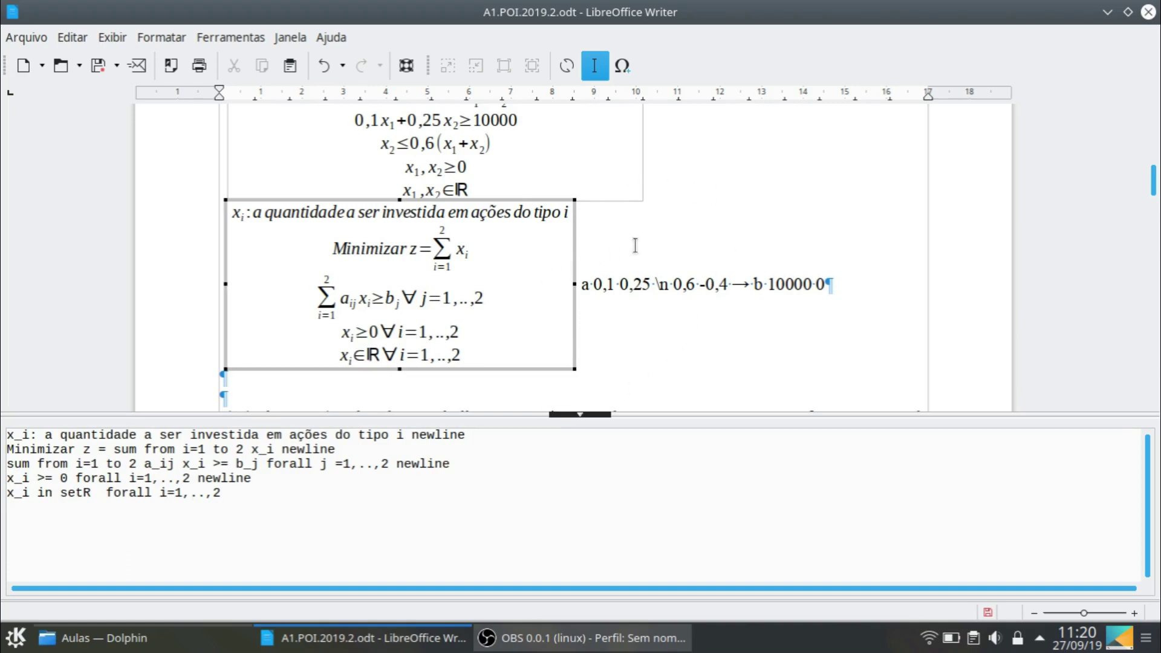
key(Escape)
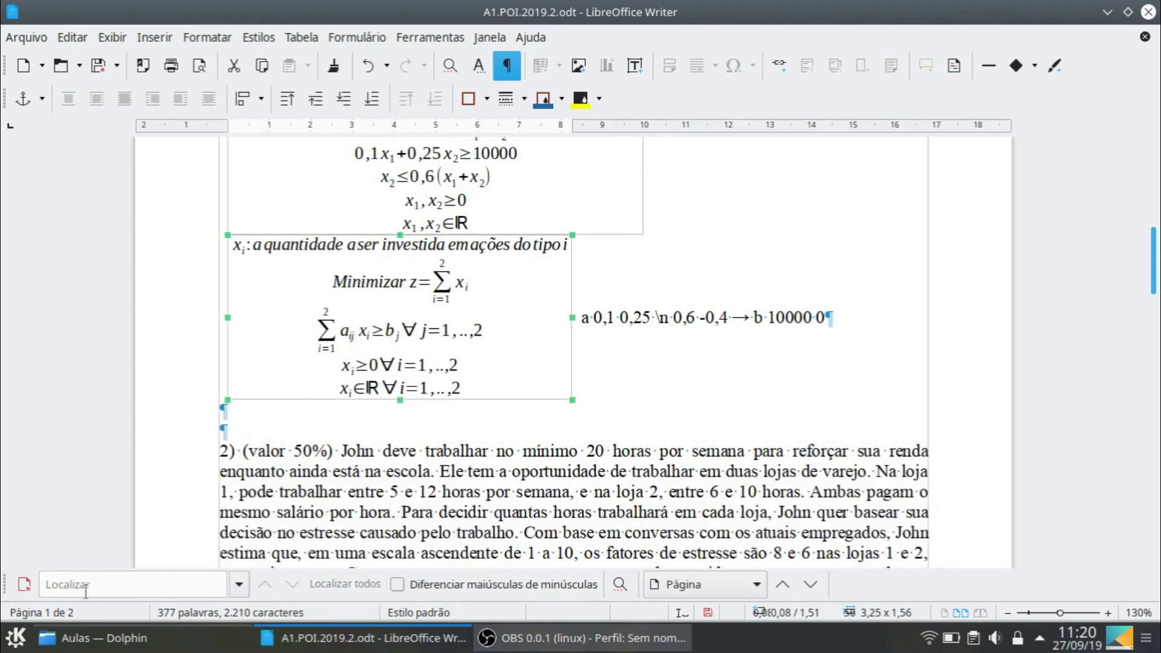
Launch WPS Spreadsheets and create a new blank workbook
click(17, 637)
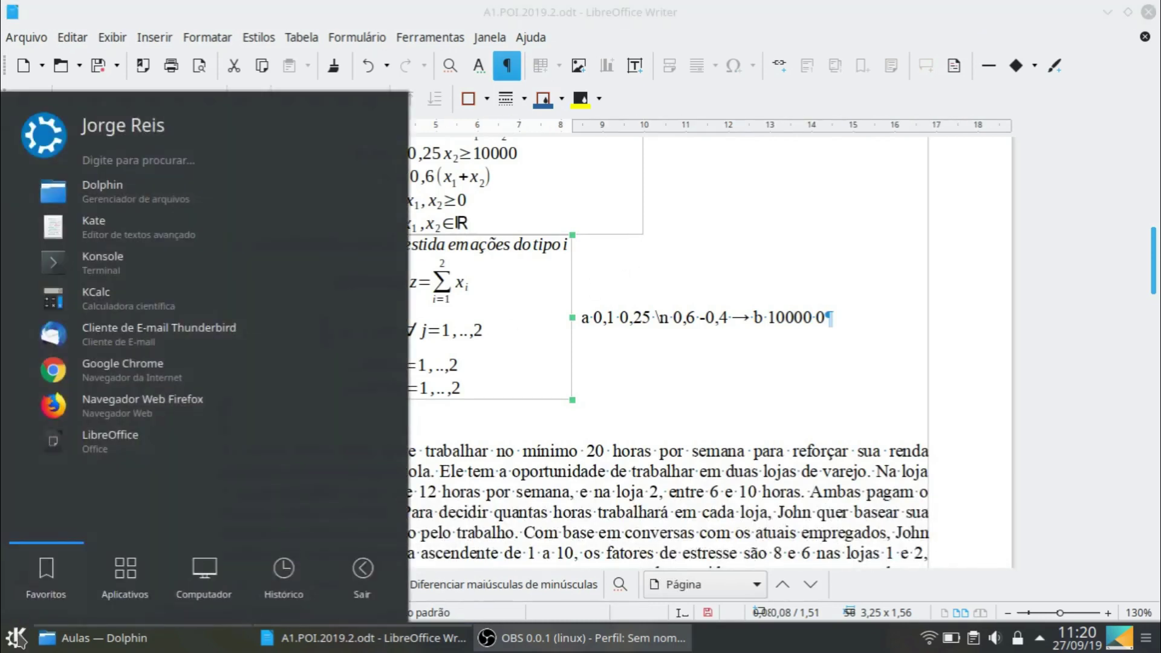
text(wps)
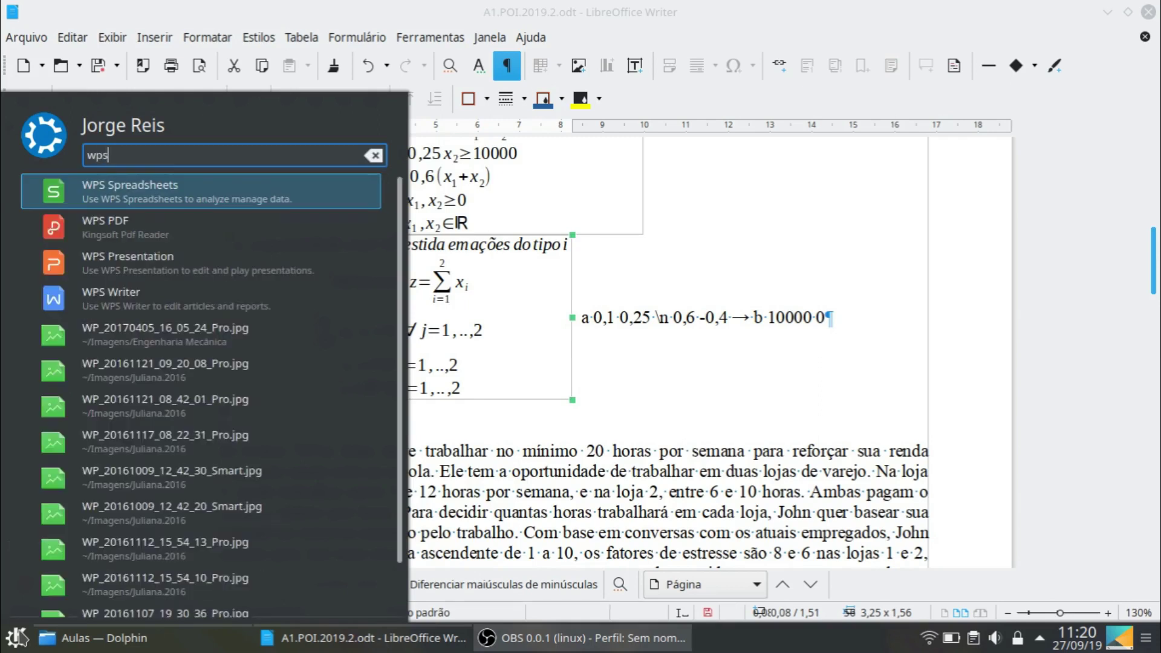
click(170, 197)
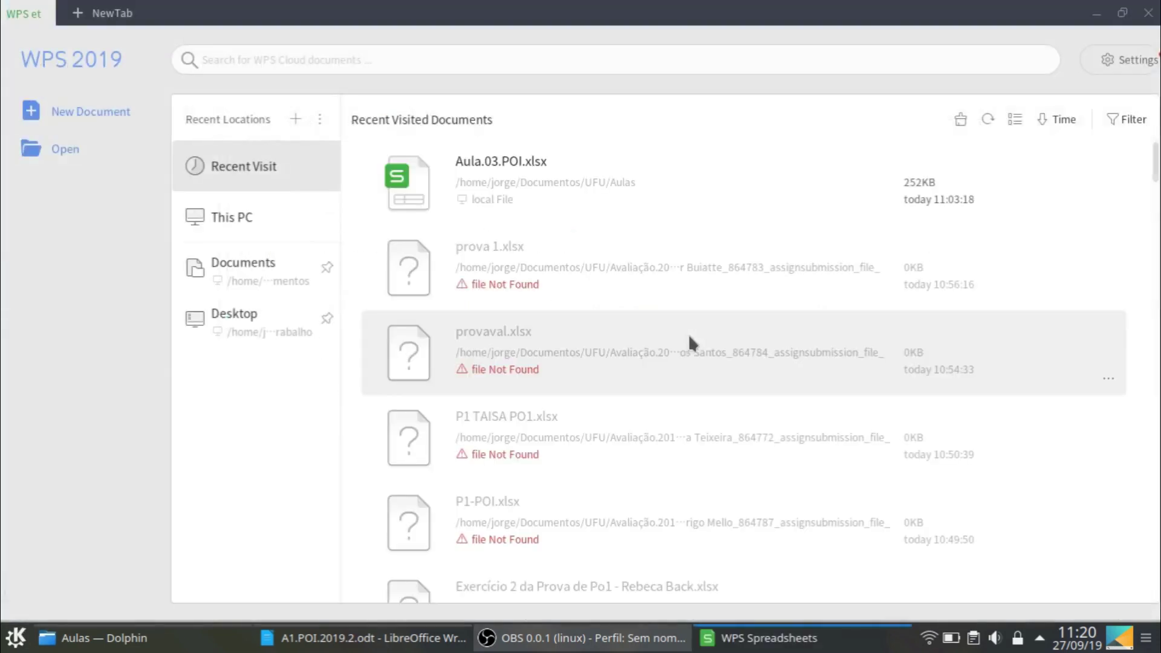
click(75, 111)
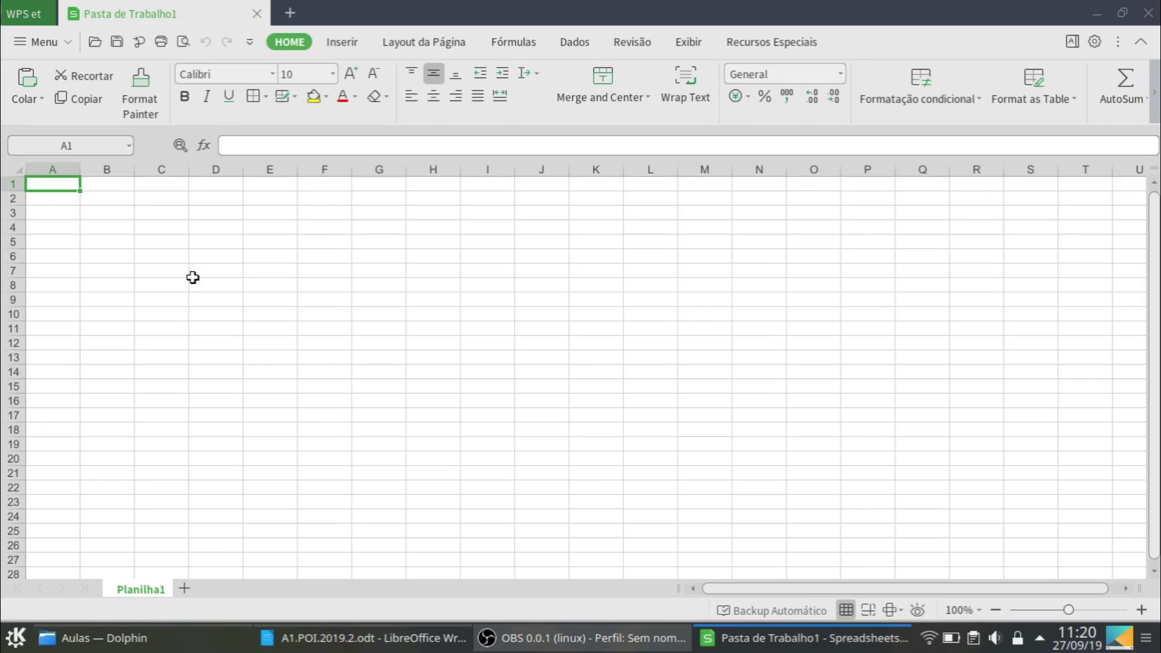
Copy the extended-form formula from A1.POI.2019.2.odt in LibreOffice Writer and paste it into the new workbook at cell H2
click(404, 636)
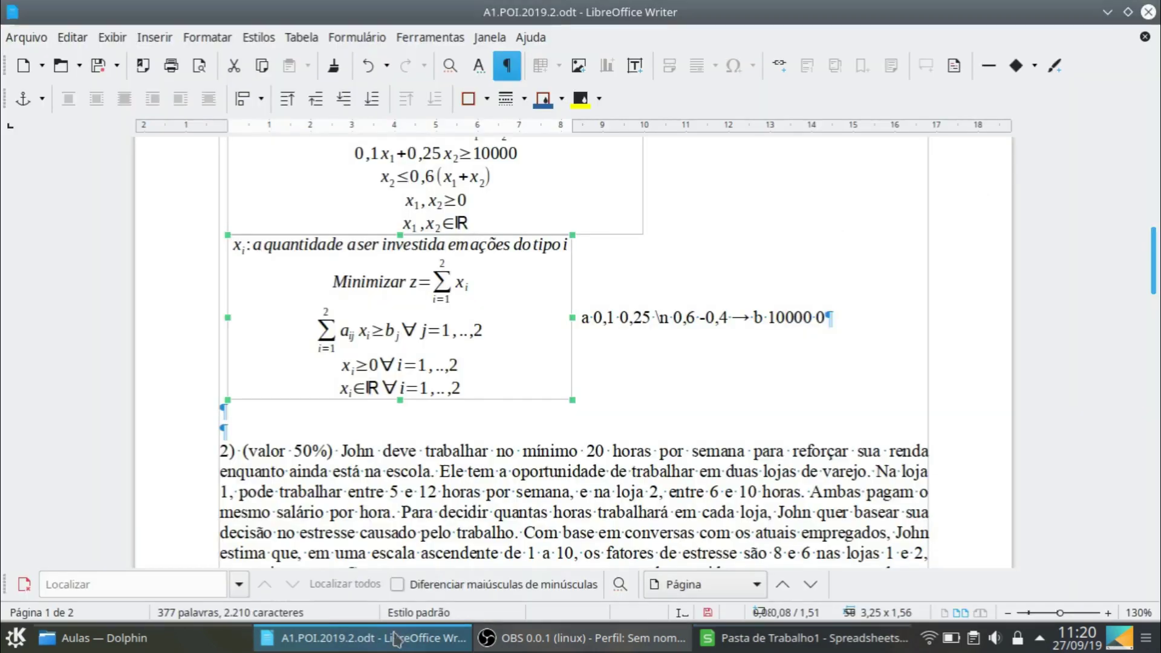
scroll(514, 200, up, 3)
click(499, 343)
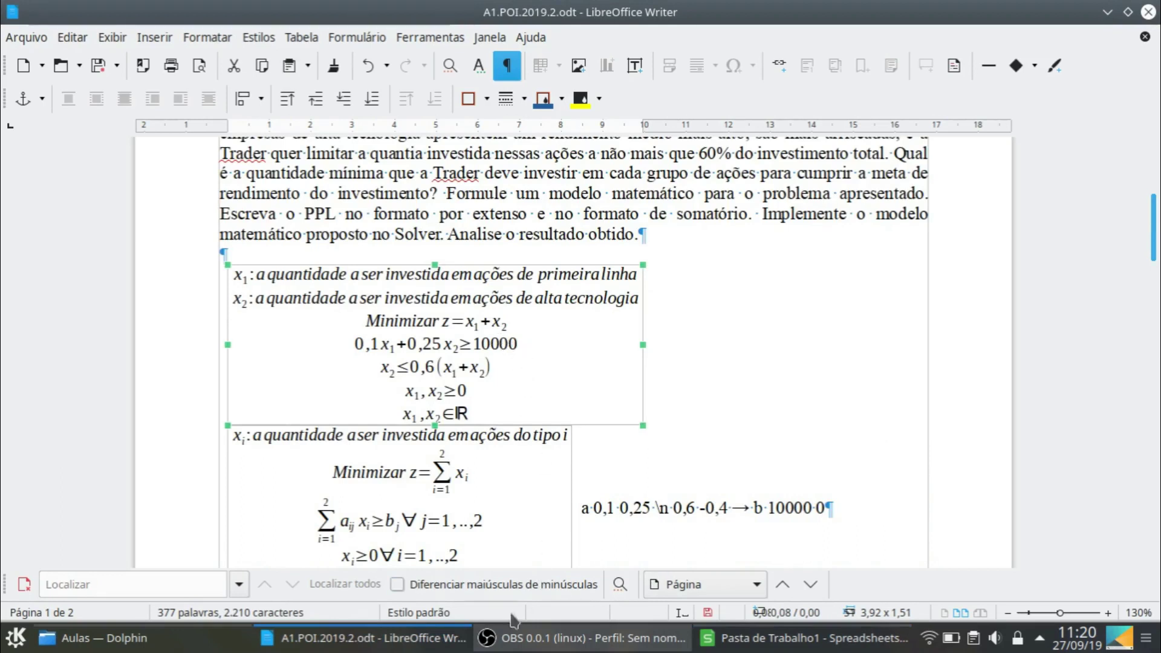
click(813, 640)
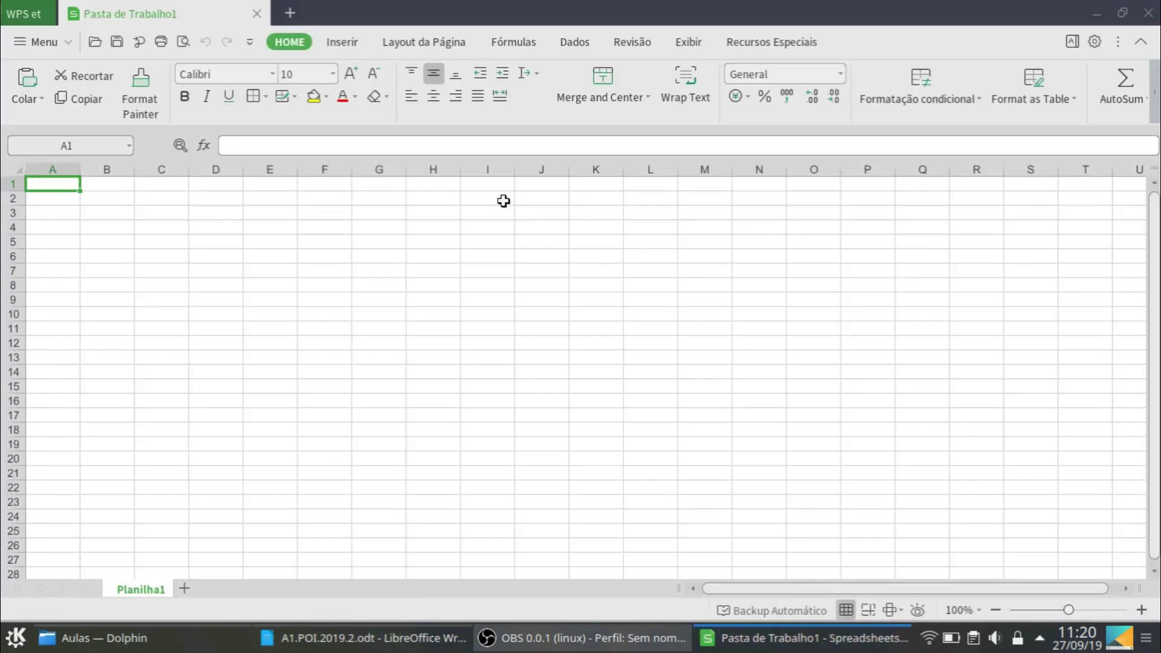
click(443, 199)
key(ctrl+v)
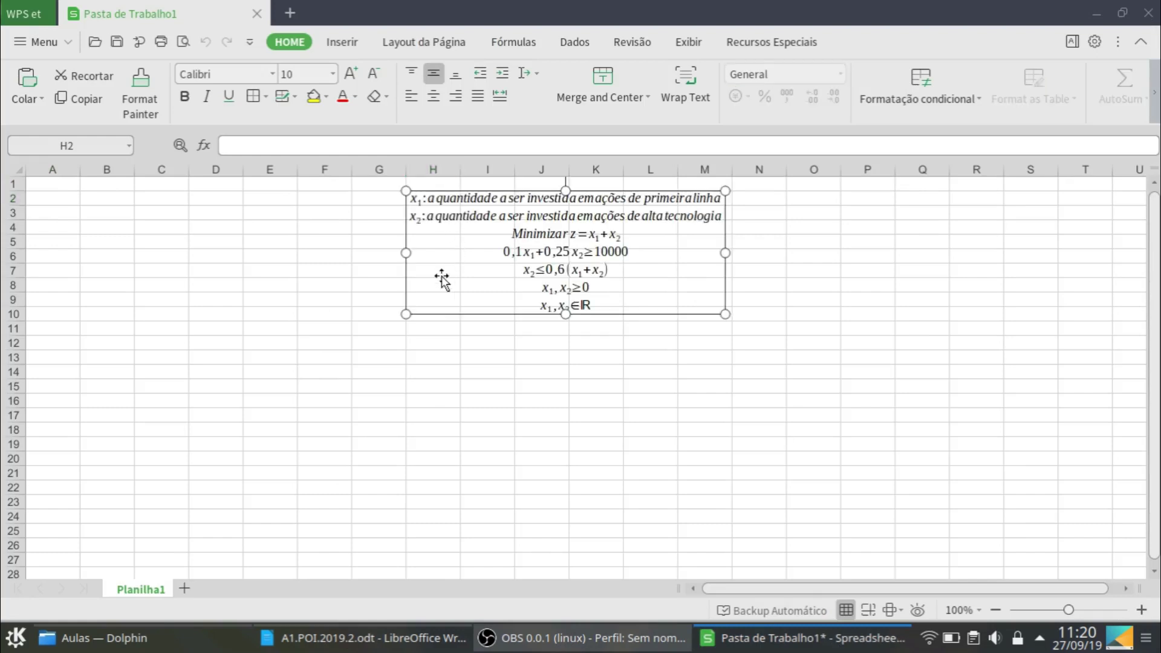
Copy the summation-form formula from the Writer document and paste it into the workbook at cell H12, below the extended model
click(336, 637)
click(433, 477)
scroll(432, 478, down, 3)
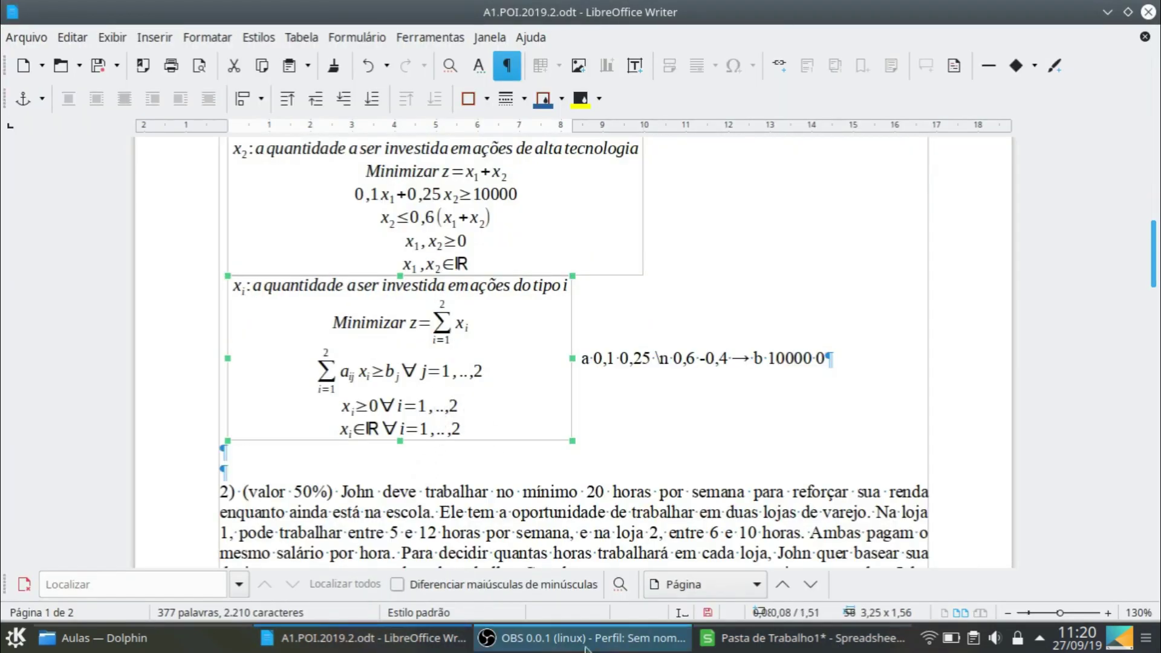
click(813, 638)
click(461, 340)
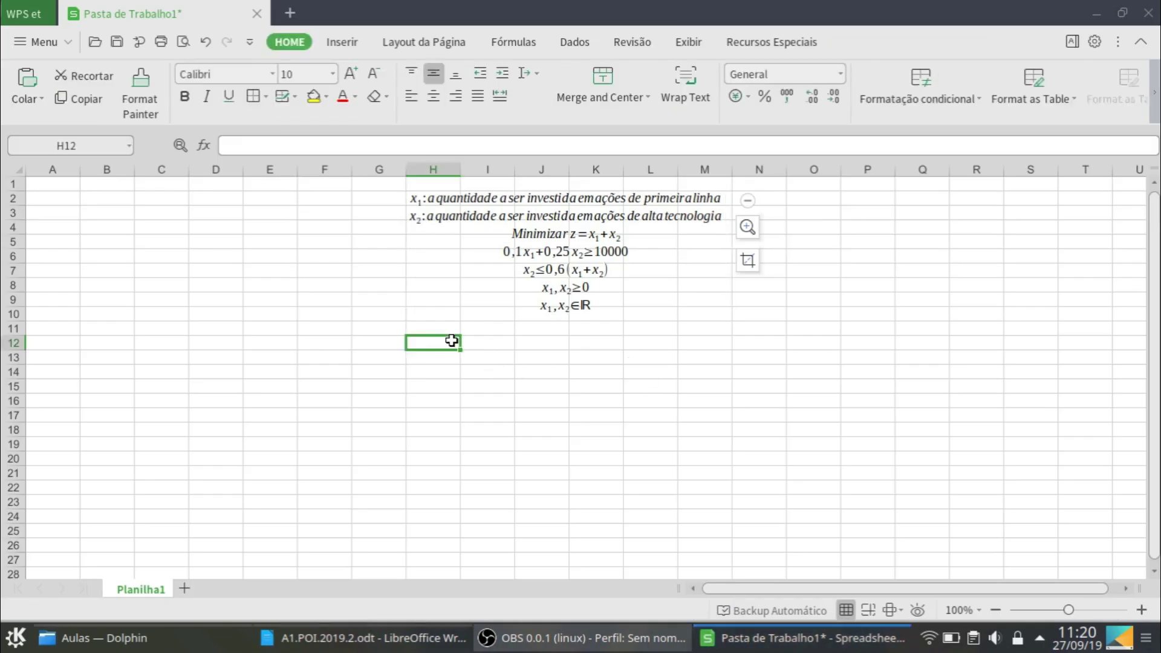
key(ctrl+v)
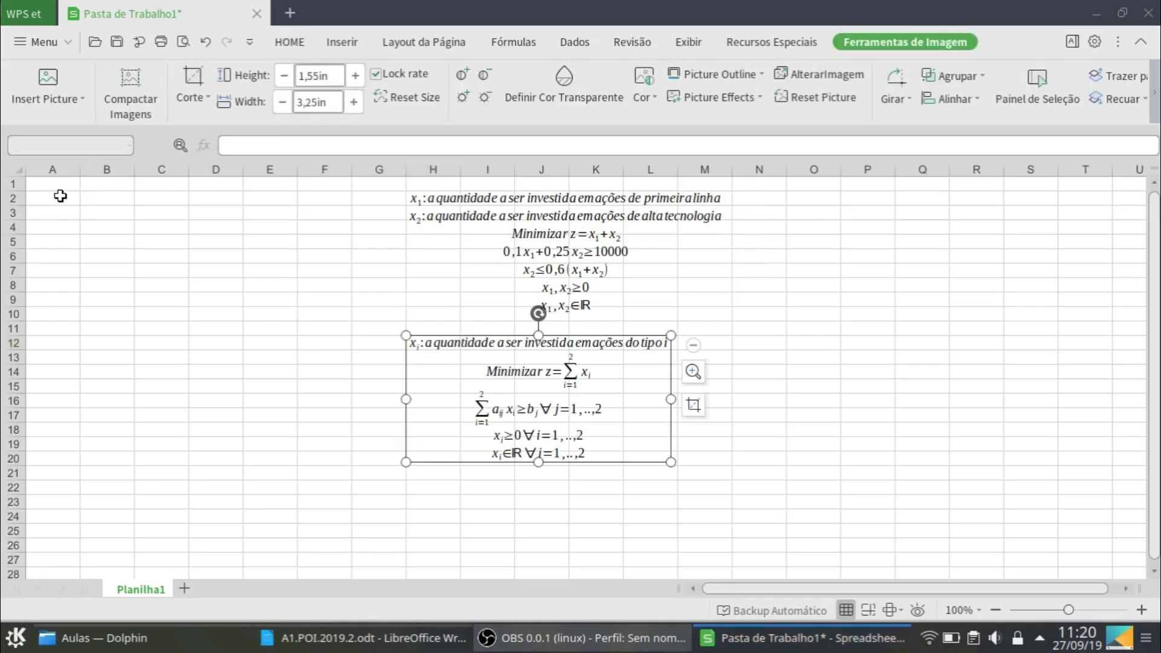
Enter the constraint coefficients 0,1 and 0,25 in cells B2:C2 and 0,6 and -0,4 in cells B3:C3
click(61, 195)
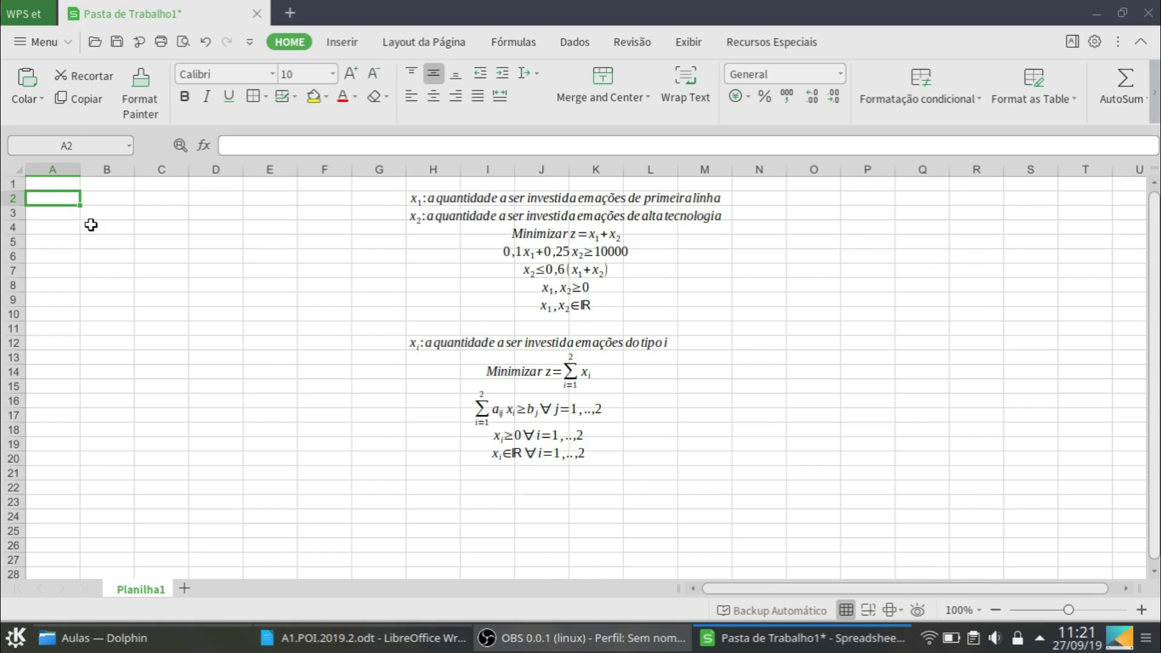
key(Right)
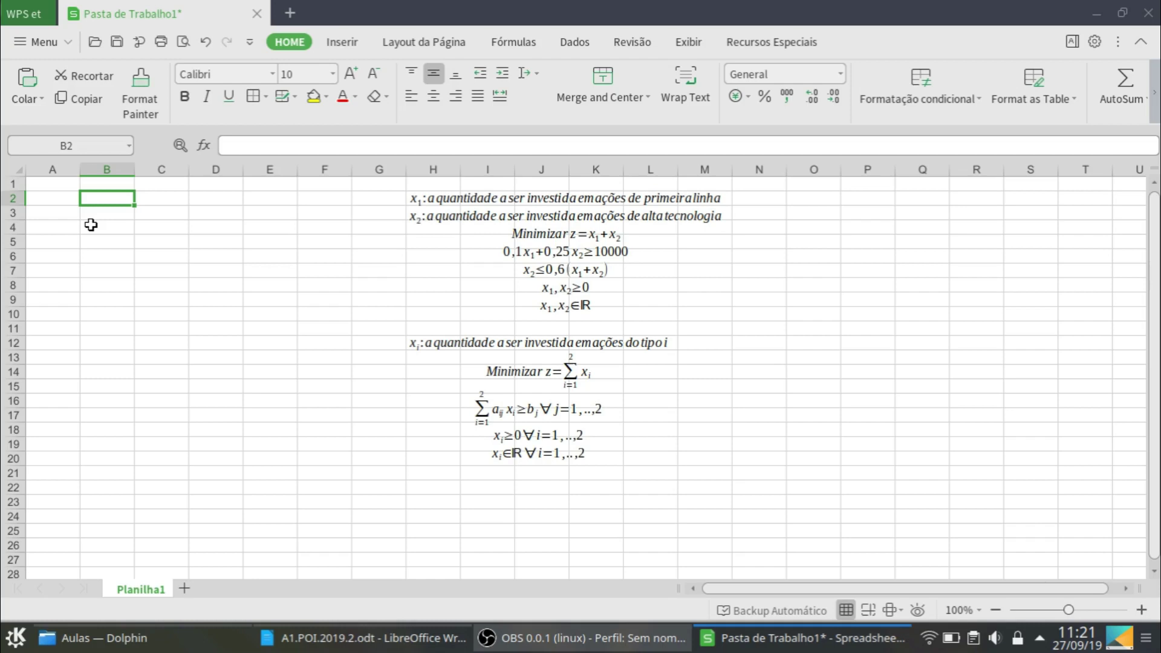
text(0,1)
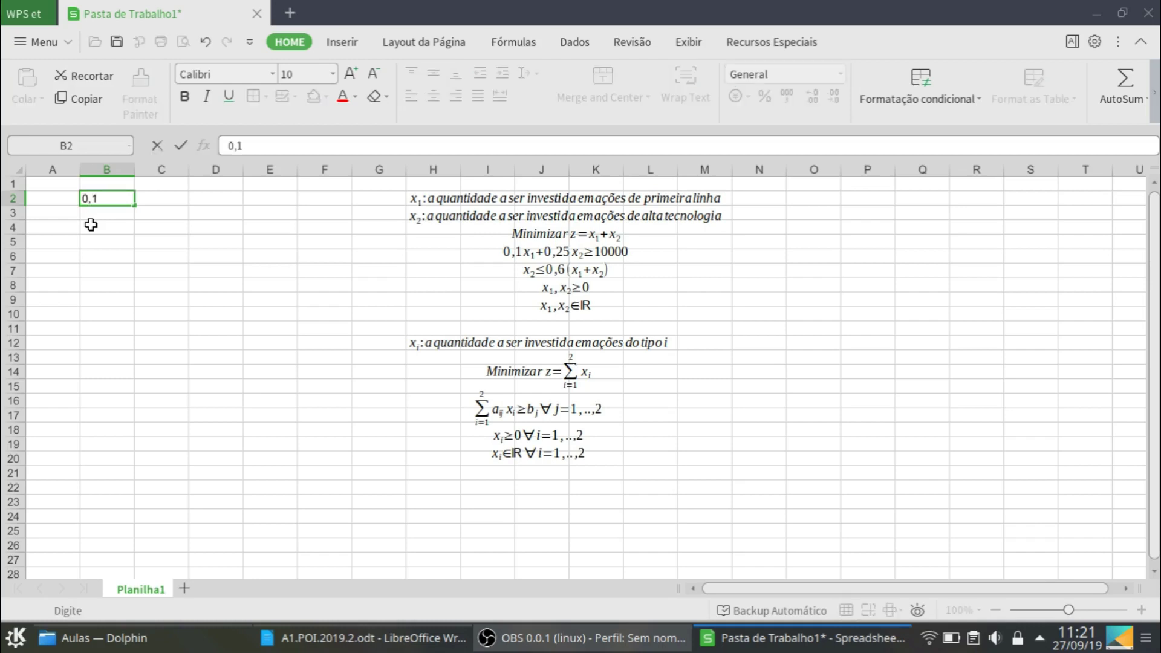
key(Right)
text(0,)
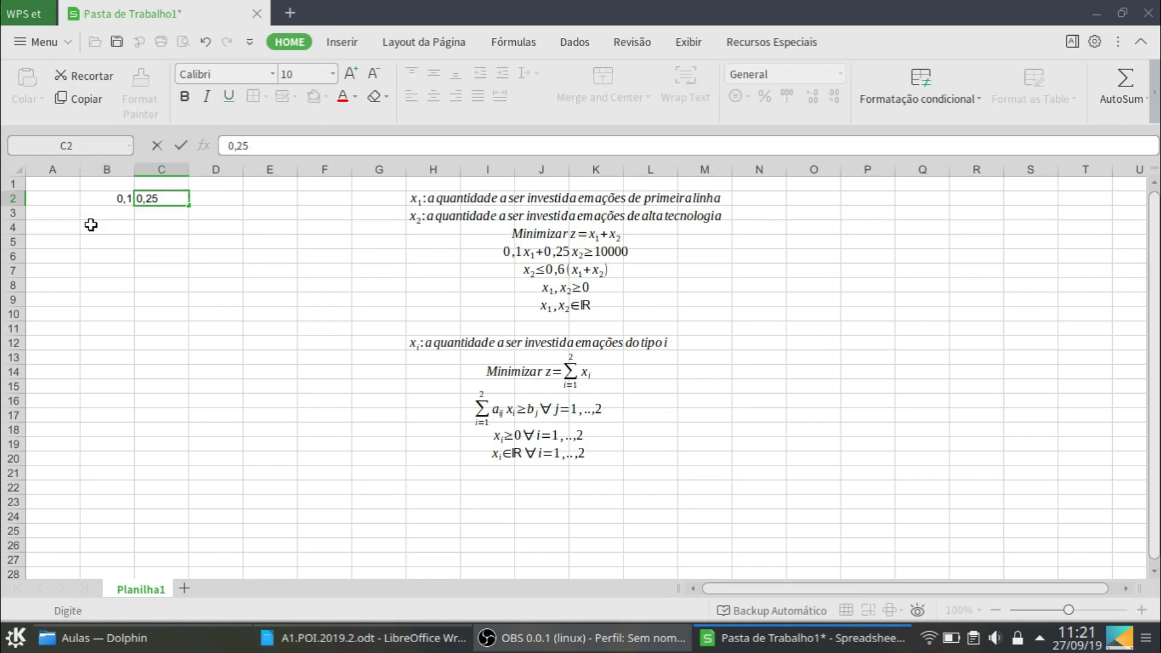
key(Return)
text(0,6)
key(Right)
text(-)
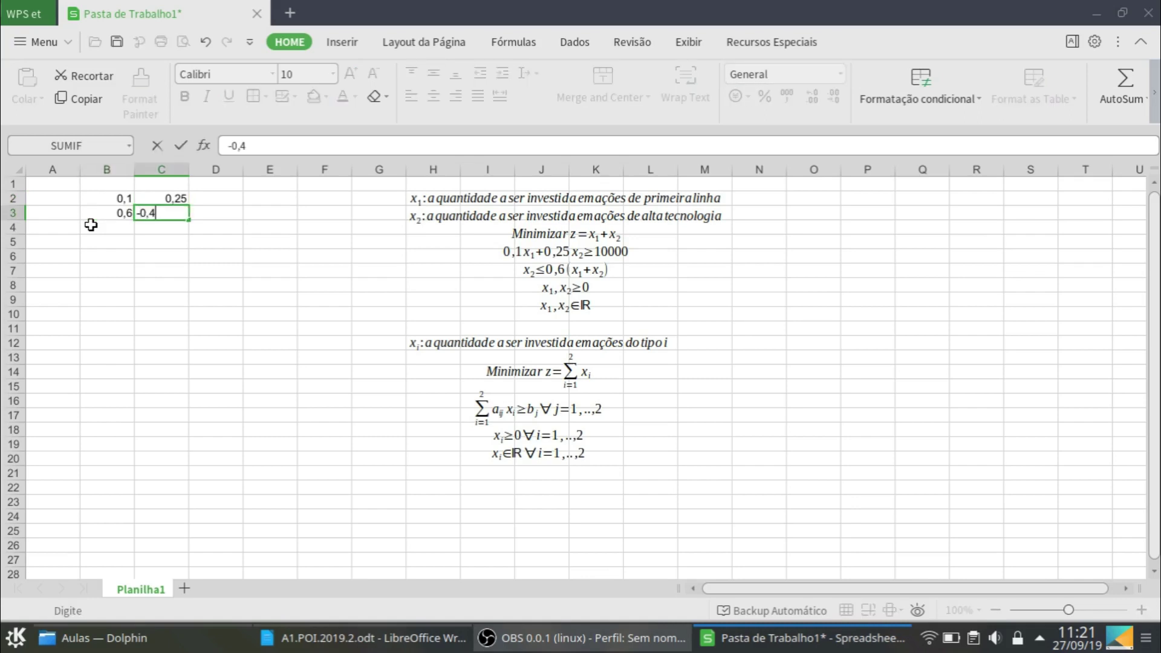
text(0,4)
key(Return)
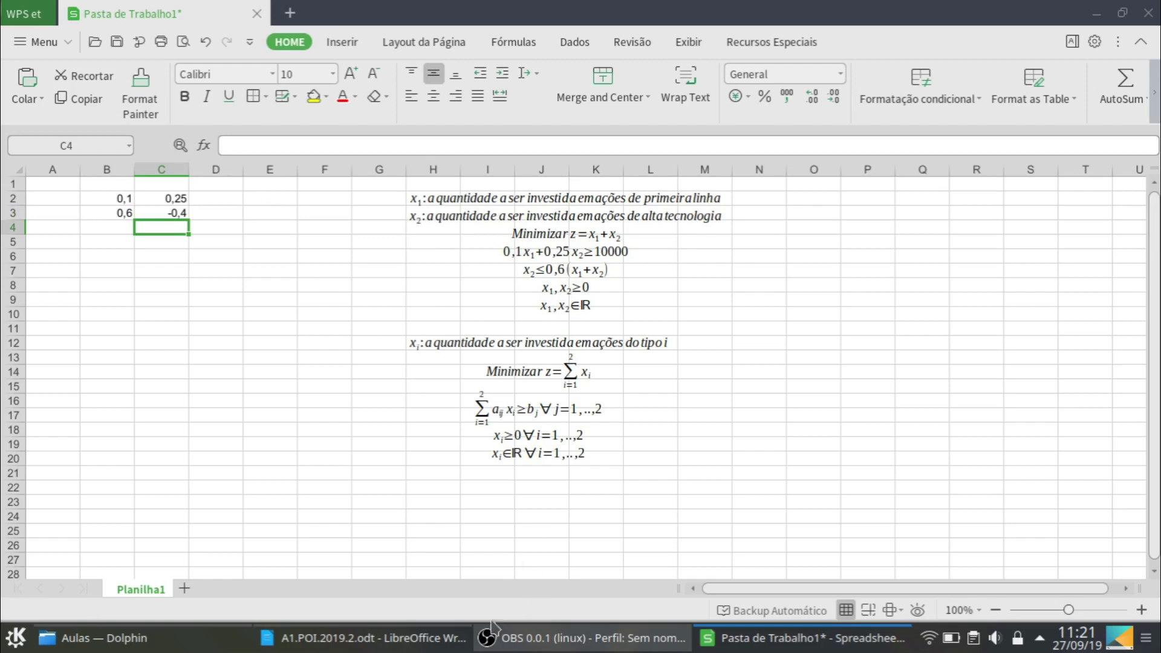
Consult the coefficient note in the Writer document, and label the workbook's coefficient matrix "A" in merged and centred cells A2:A3
click(410, 635)
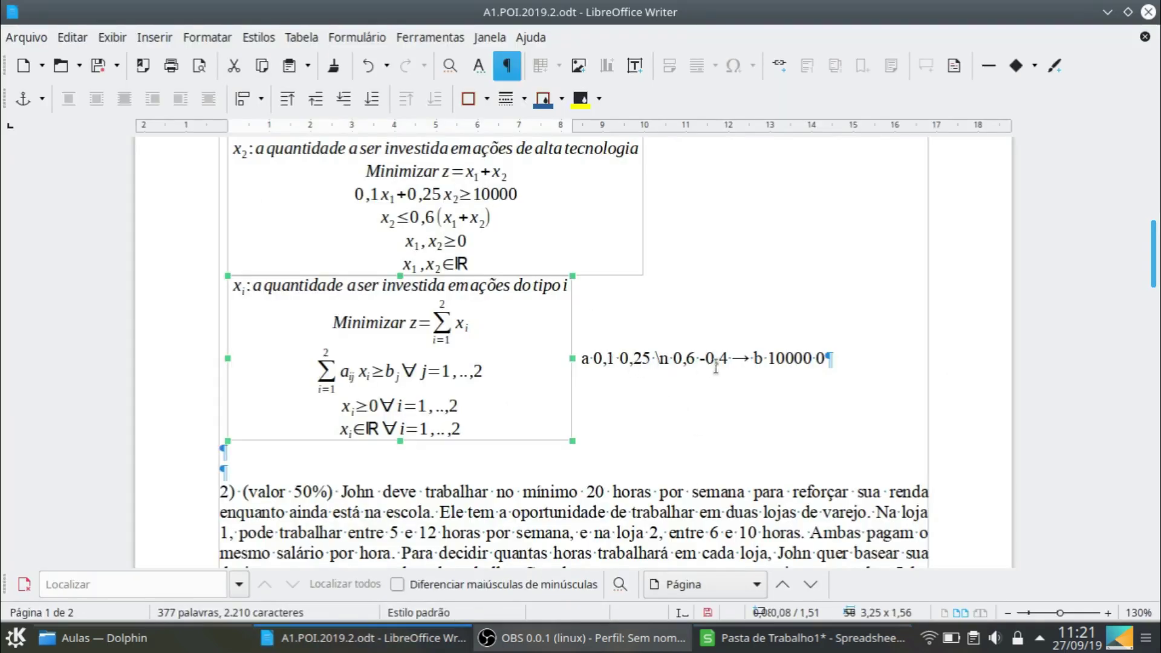
mouse_move(760, 646)
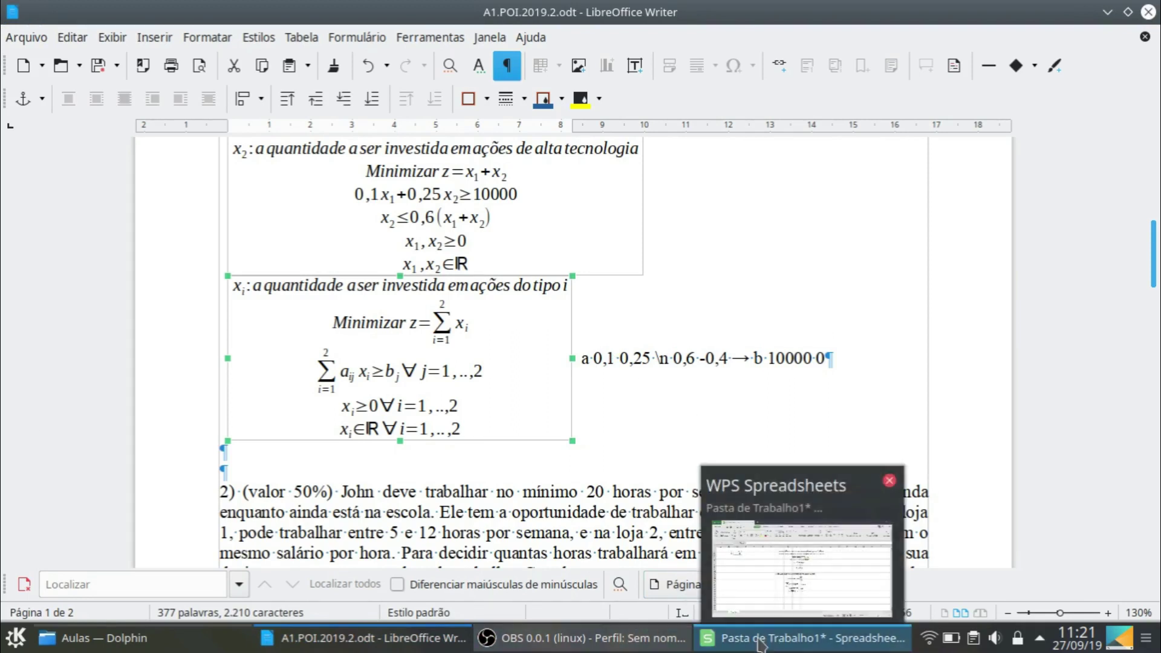
click(807, 650)
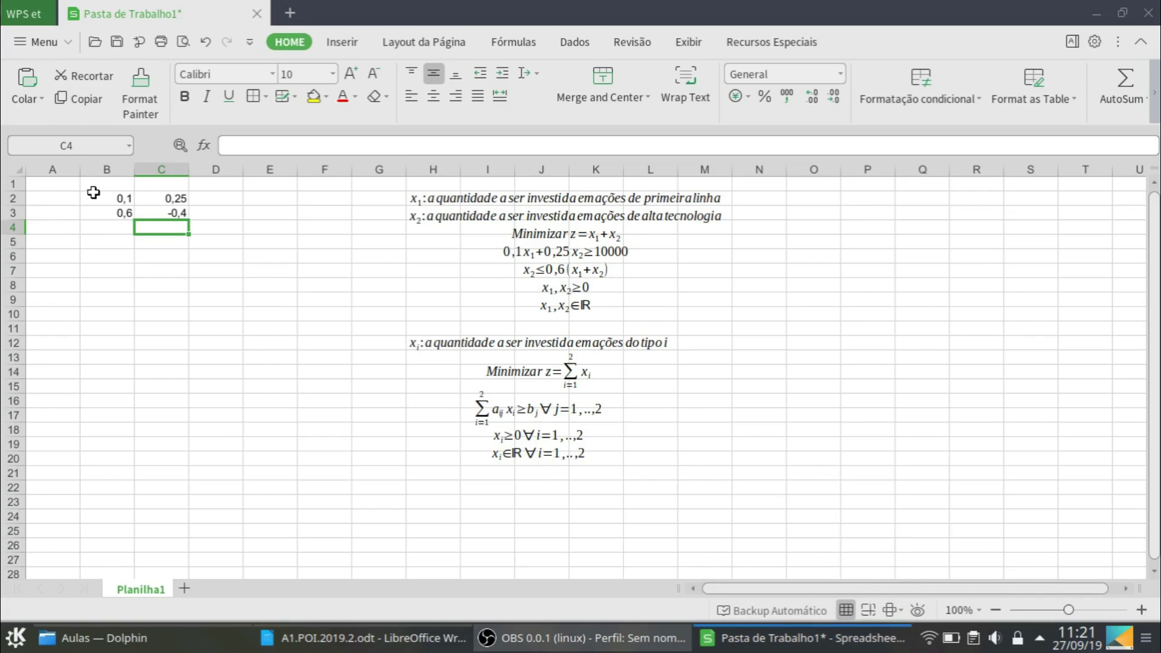
drag(97, 184, 137, 183)
drag(61, 200, 59, 215)
click(601, 82)
text(A)
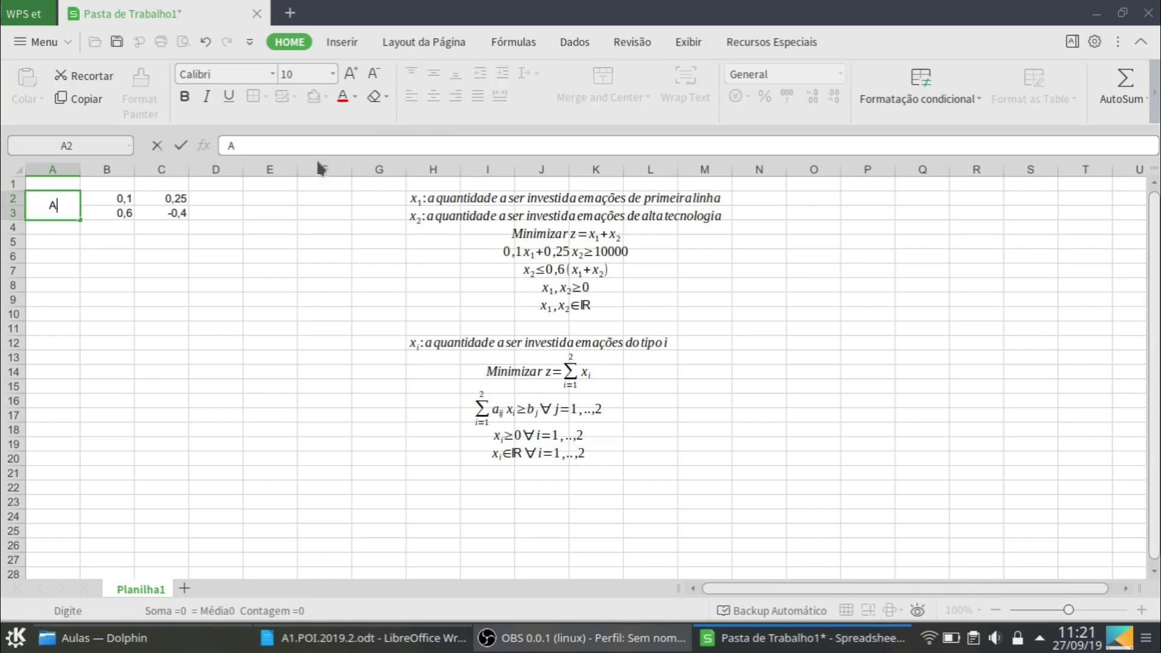
click(229, 187)
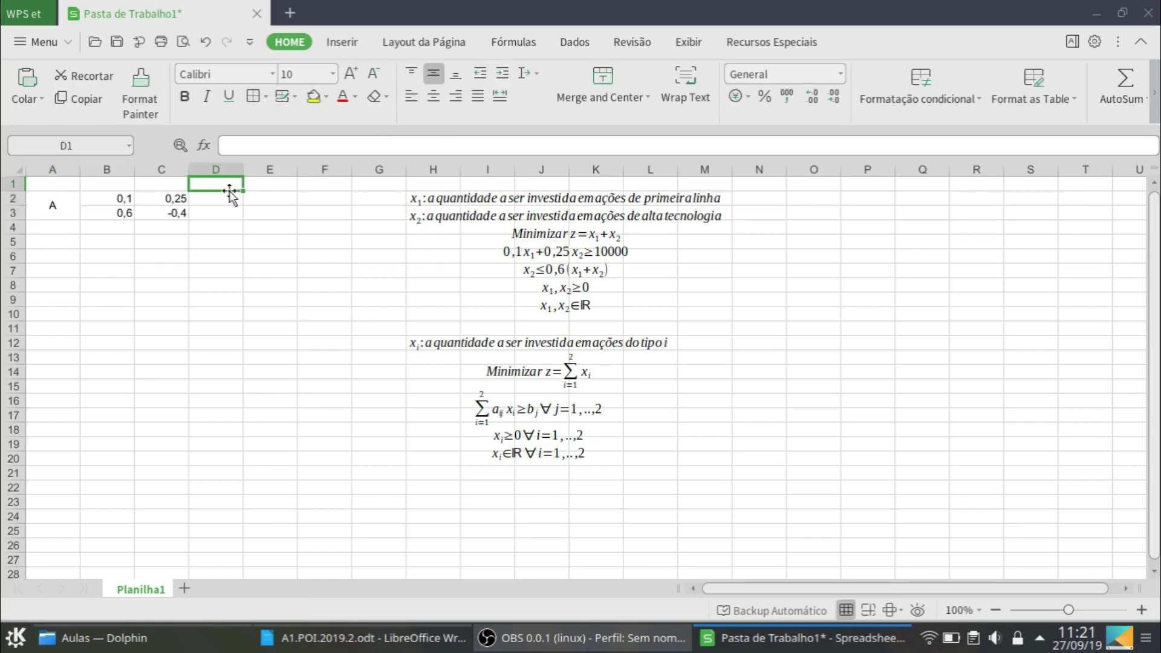
Label cell D1 "B" and enter the right-hand-side values 10000 in D2 and 0 in D3
text(B)
click(219, 206)
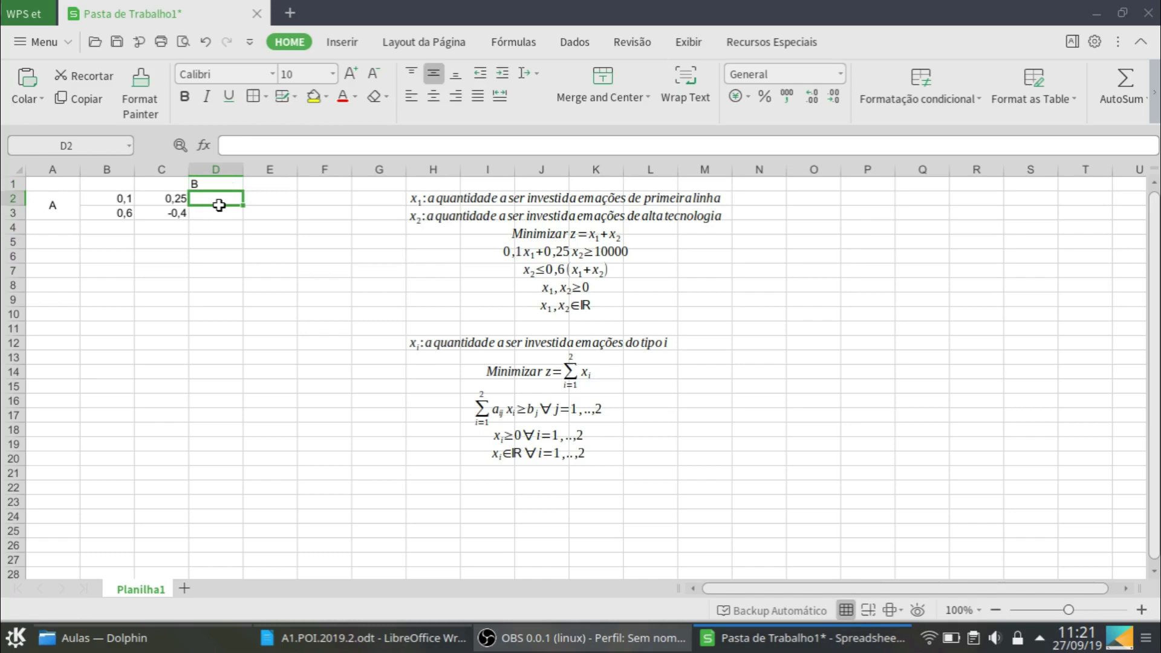
text(10000)
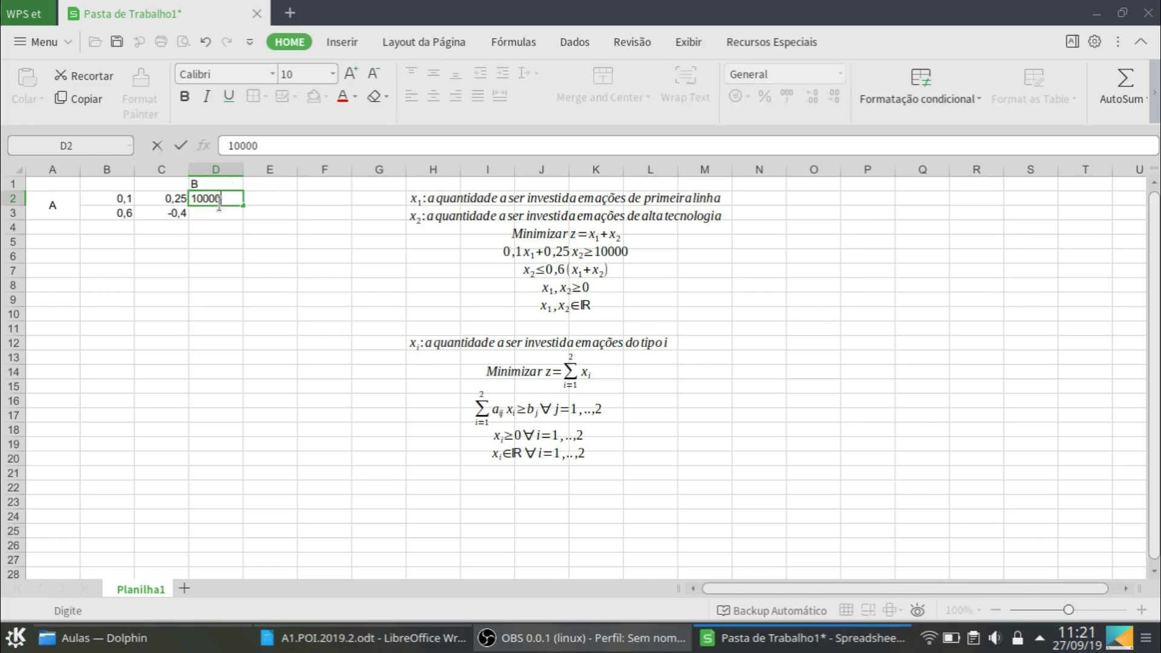
click(220, 209)
text(0)
key(Return)
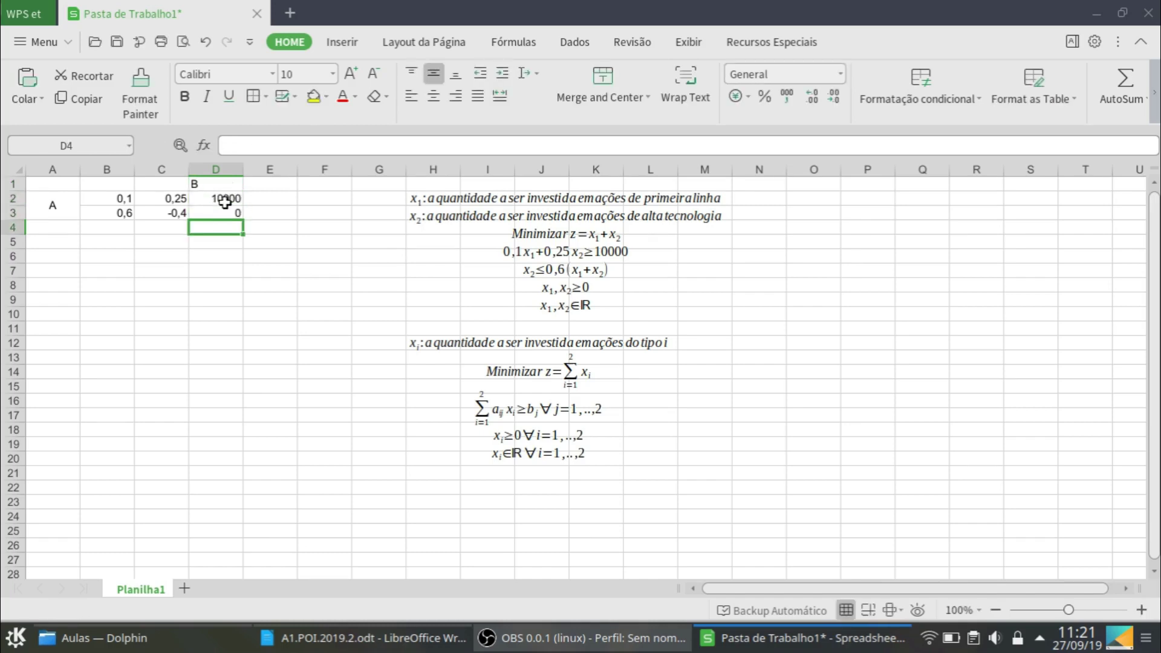
Centre the contents of all cells in the sheet horizontally
click(298, 429)
key(ctrl+a)
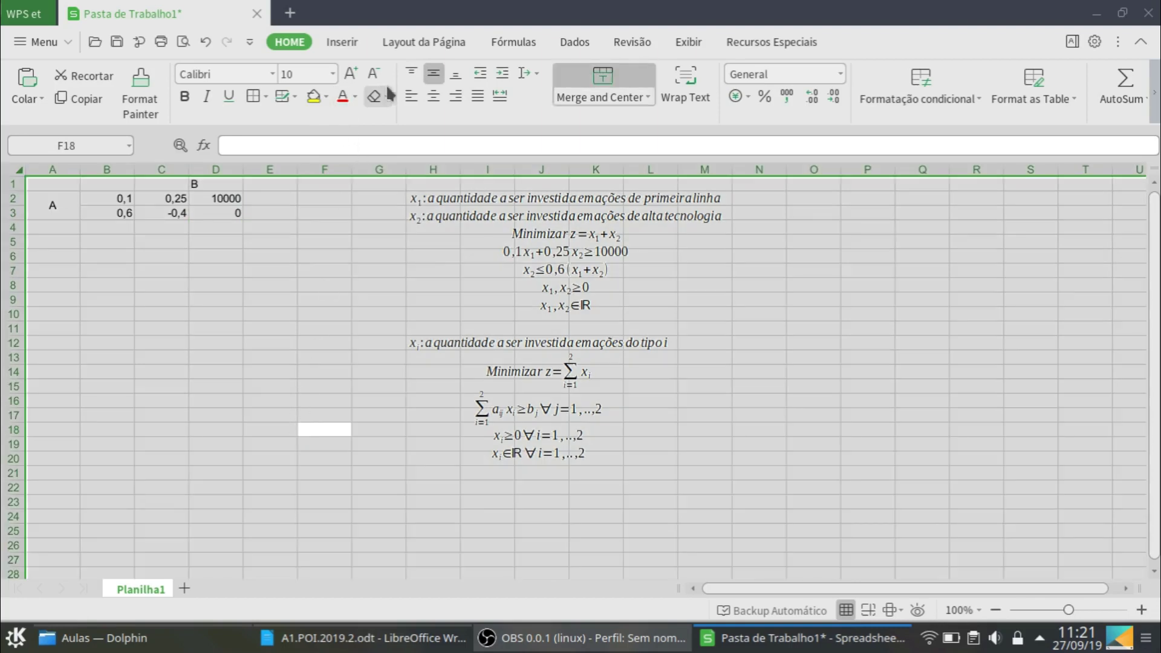
click(433, 96)
click(121, 271)
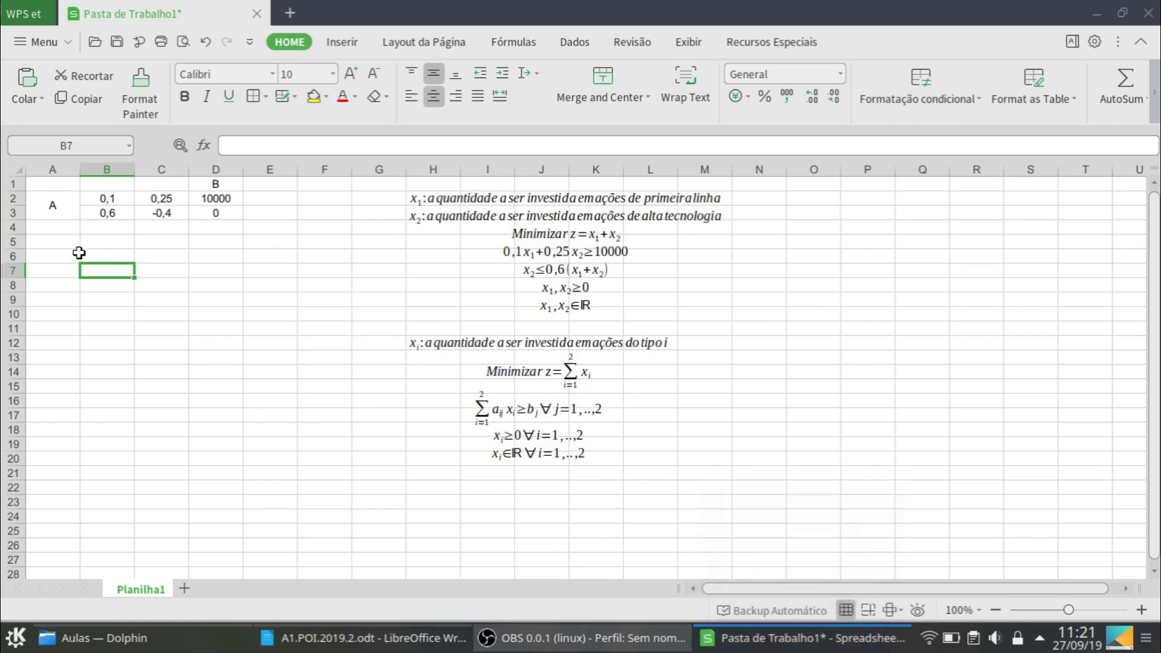
Enter the row label "X" in cell A4 and "Z" in cell A5
click(72, 228)
text(X)
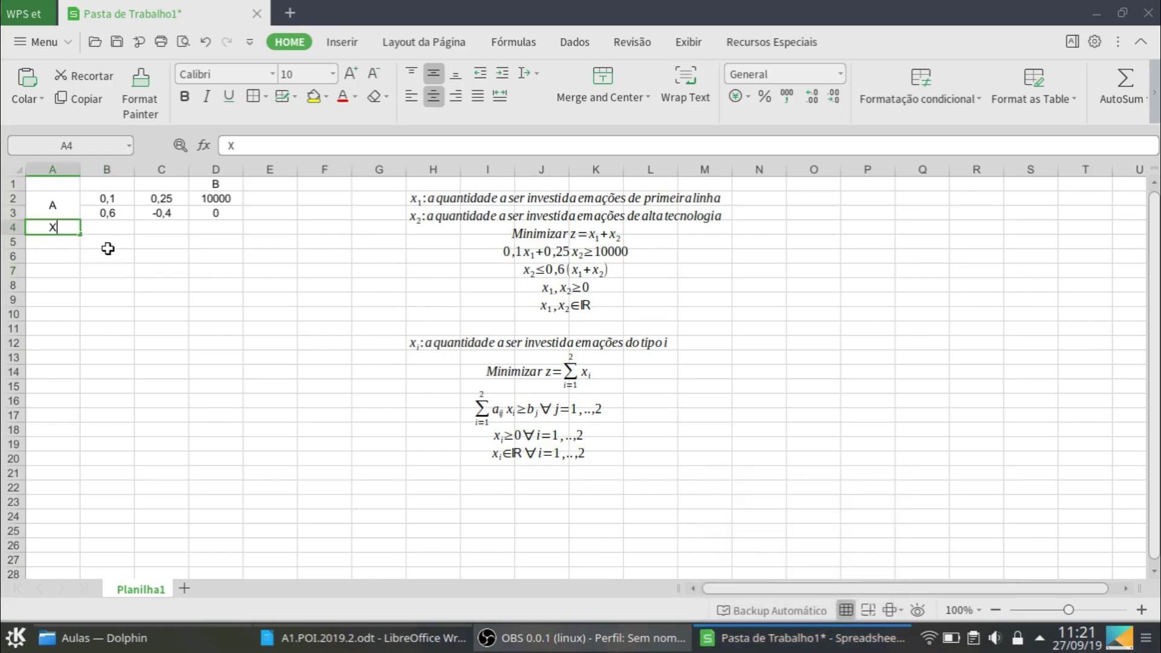
key(Return)
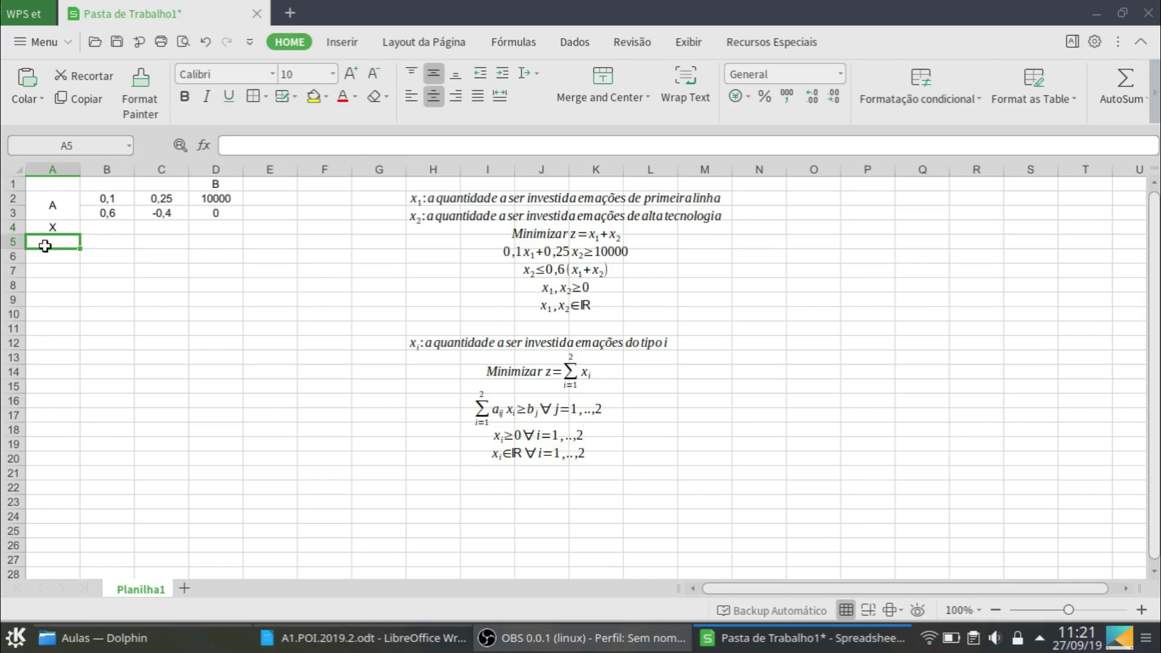
text(Z)
key(Return)
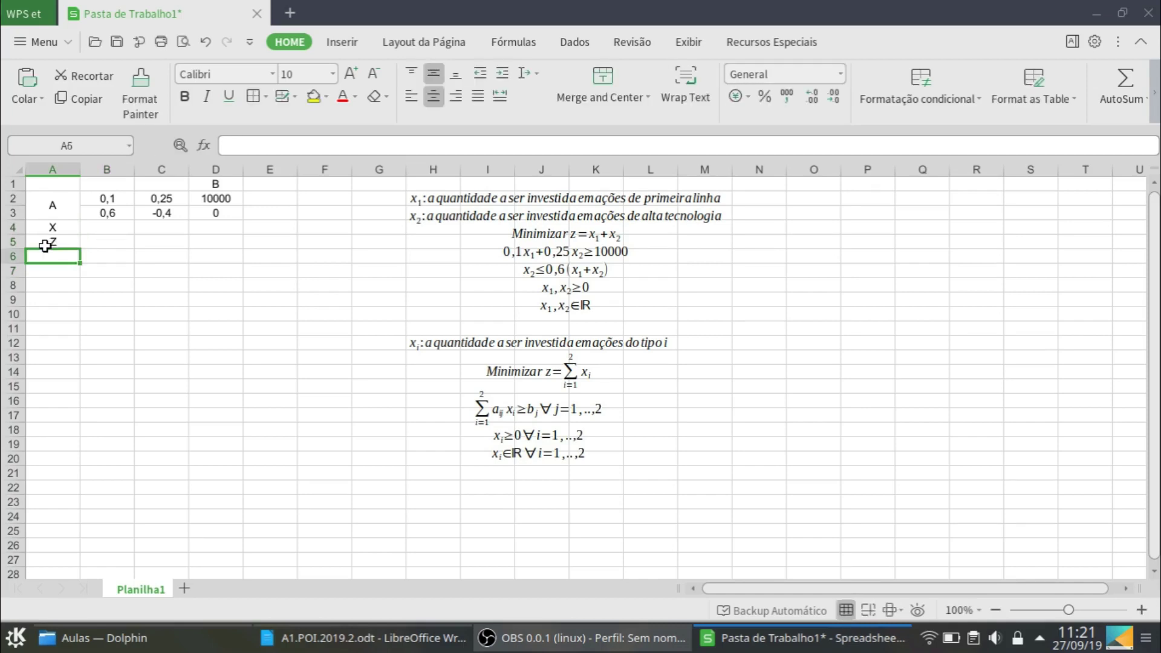
Enter the objective formula =SUM(B4:C4) in cell B5, beside the Z label
click(110, 245)
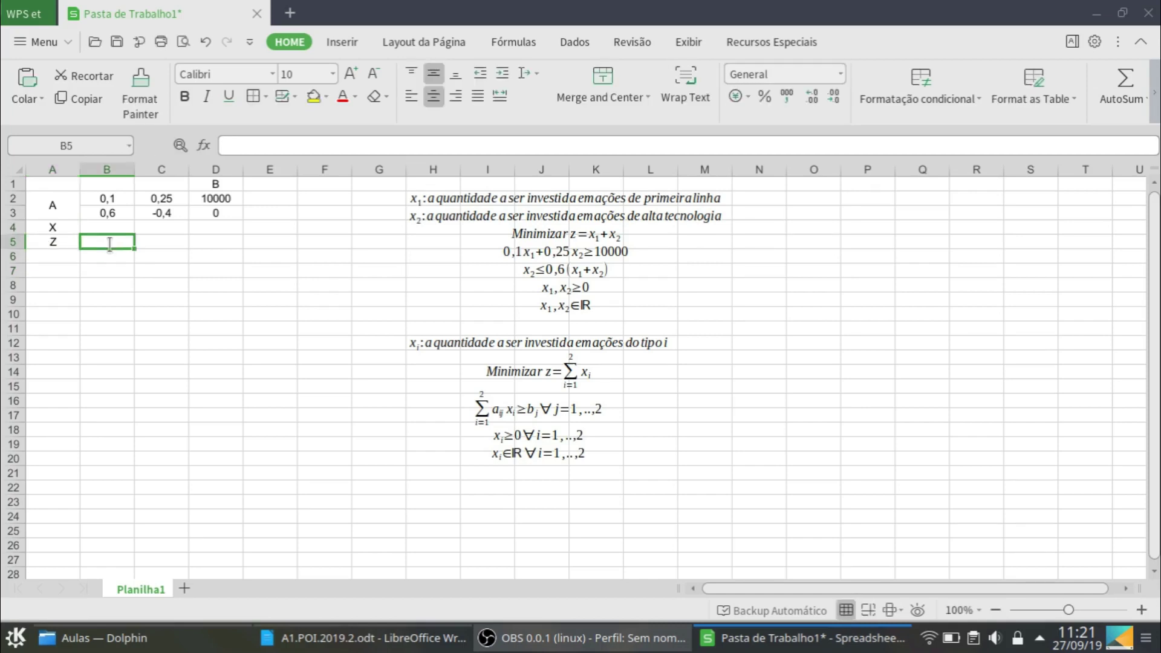
text(=soma)
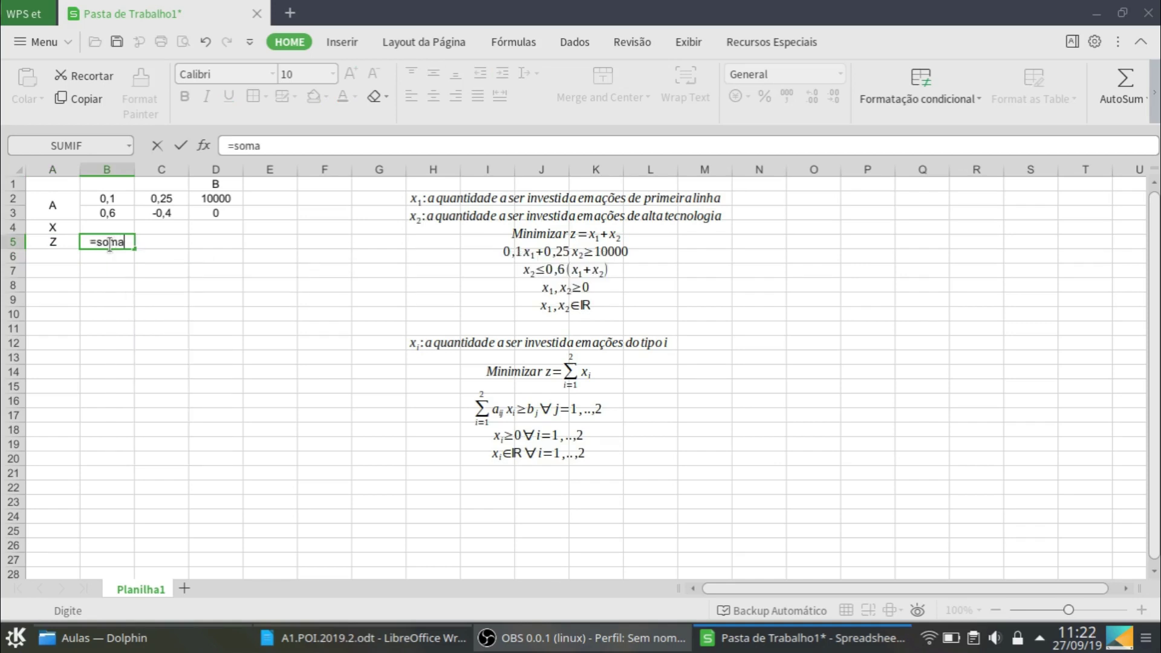
key(BackSpace)
key(BackSpace)
text(um)
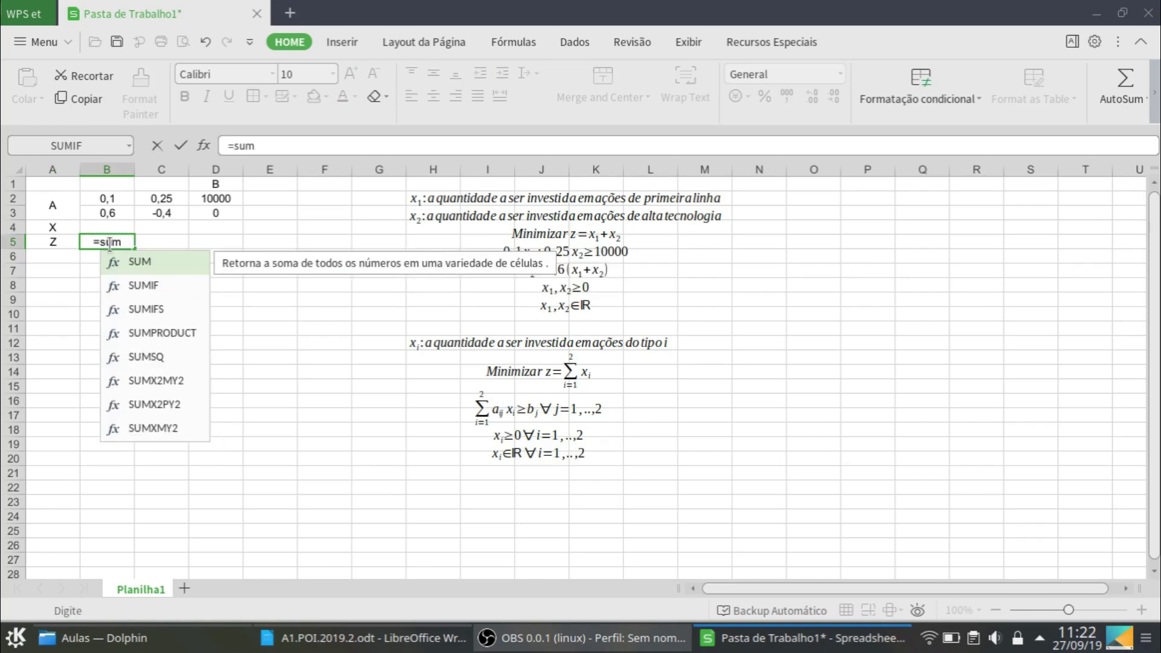
key(Tab)
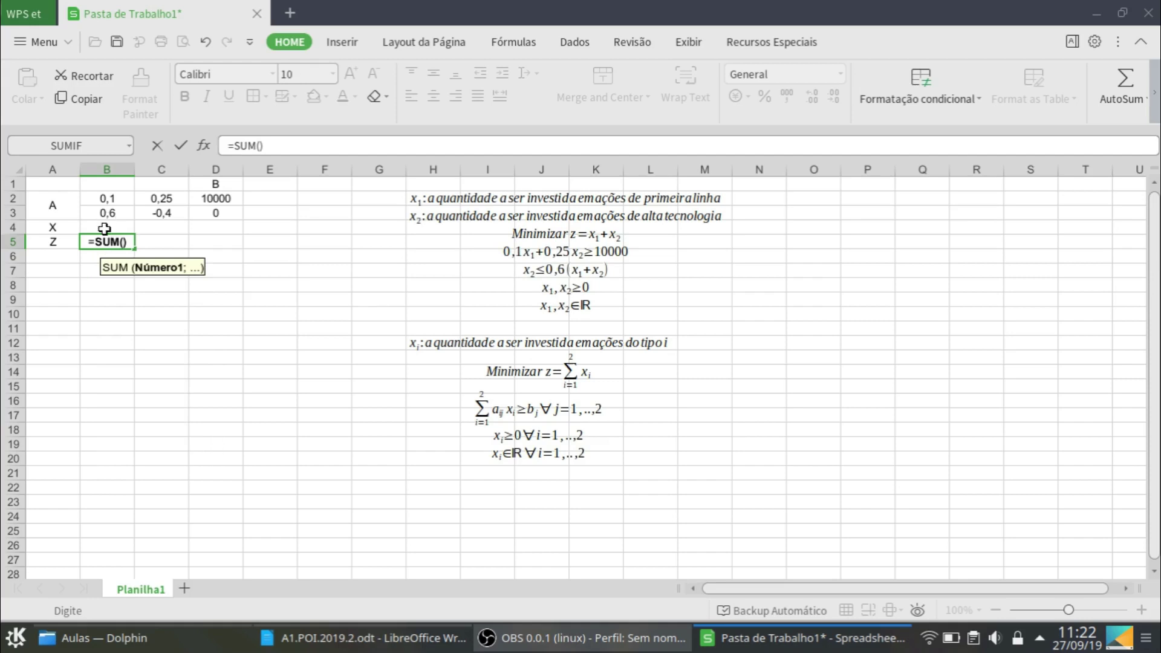
drag(108, 227, 159, 227)
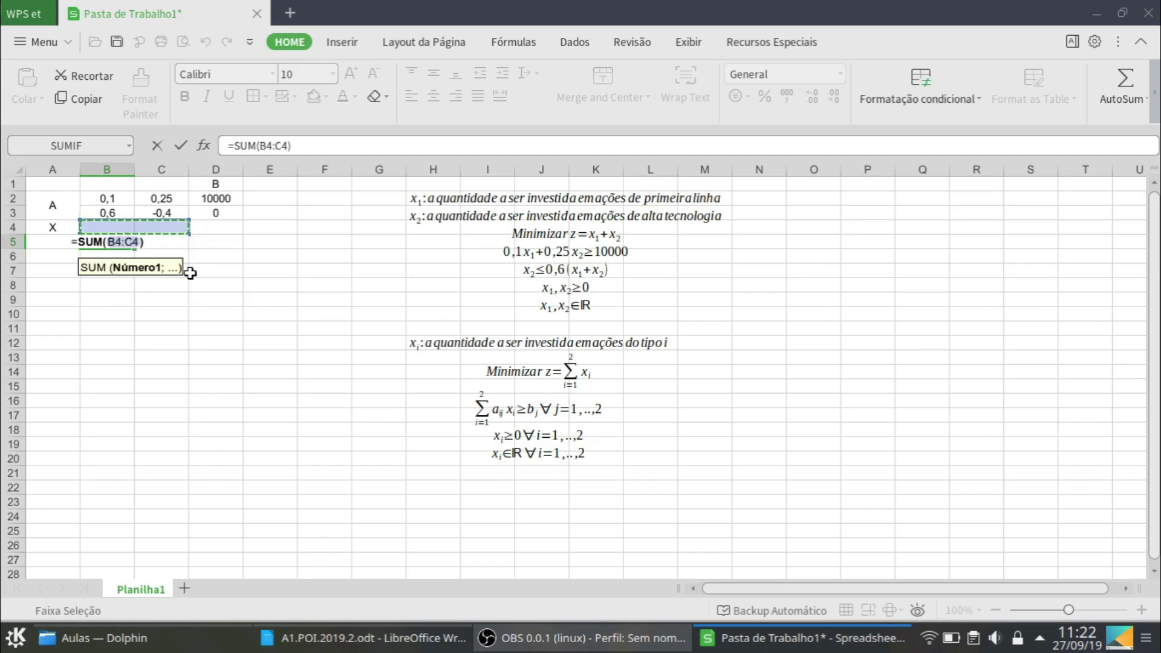
key(Return)
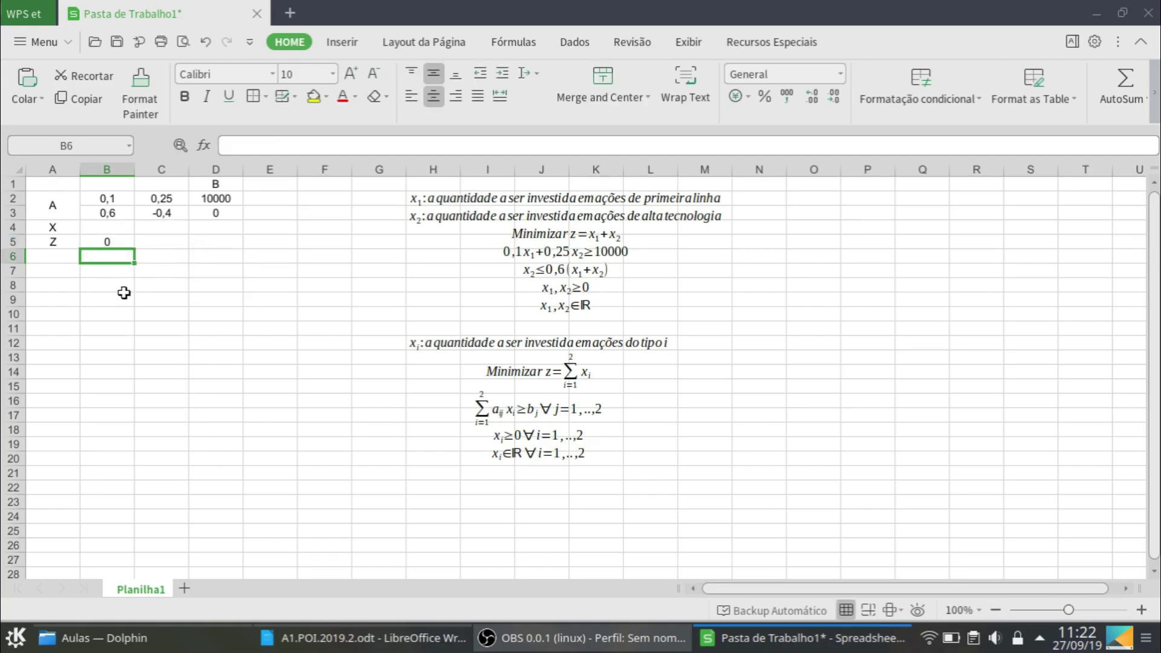
Label cell A6 "R1" and fill the label series down to "R2" in A7
click(66, 260)
text(R1)
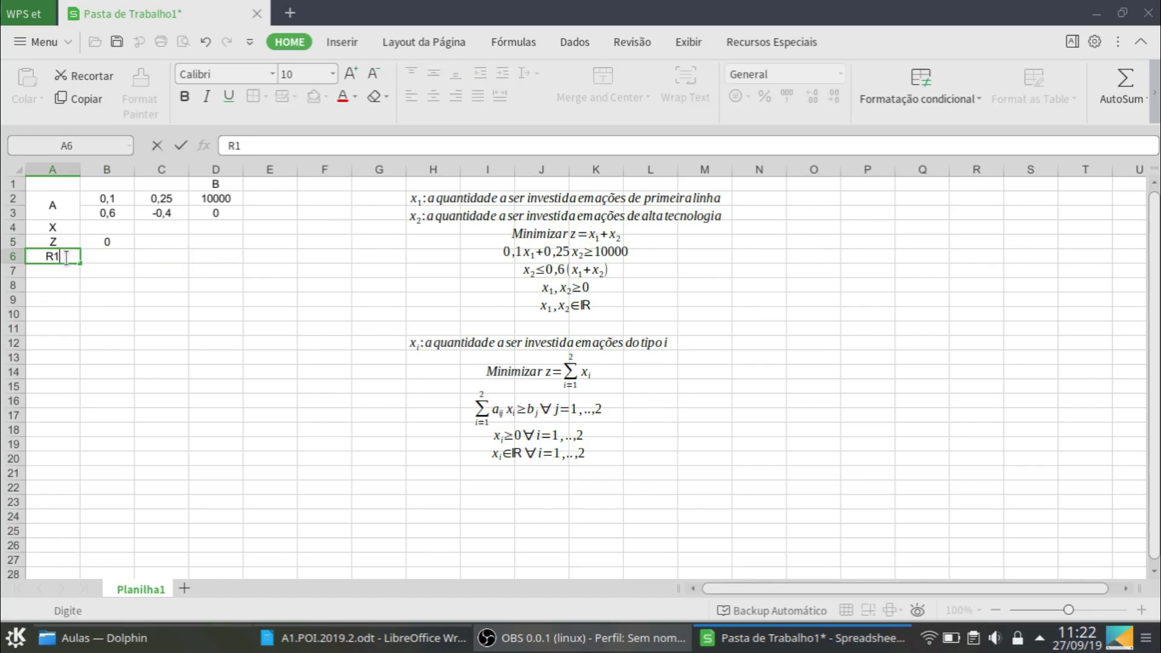
key(Return)
click(66, 259)
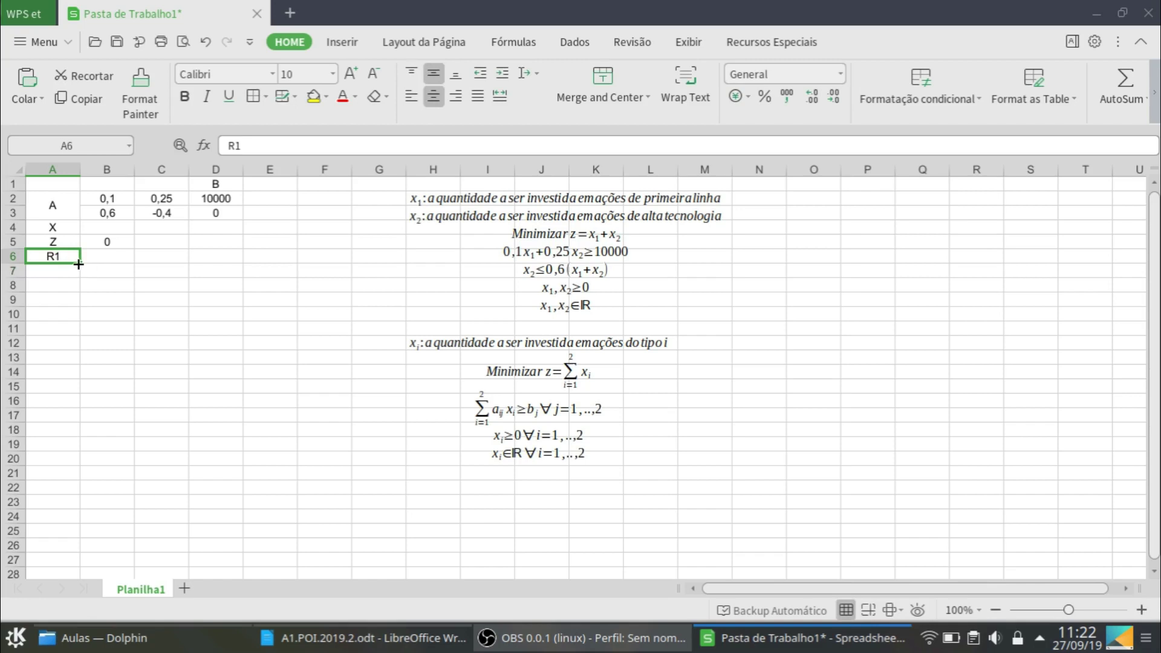
drag(79, 273, 79, 275)
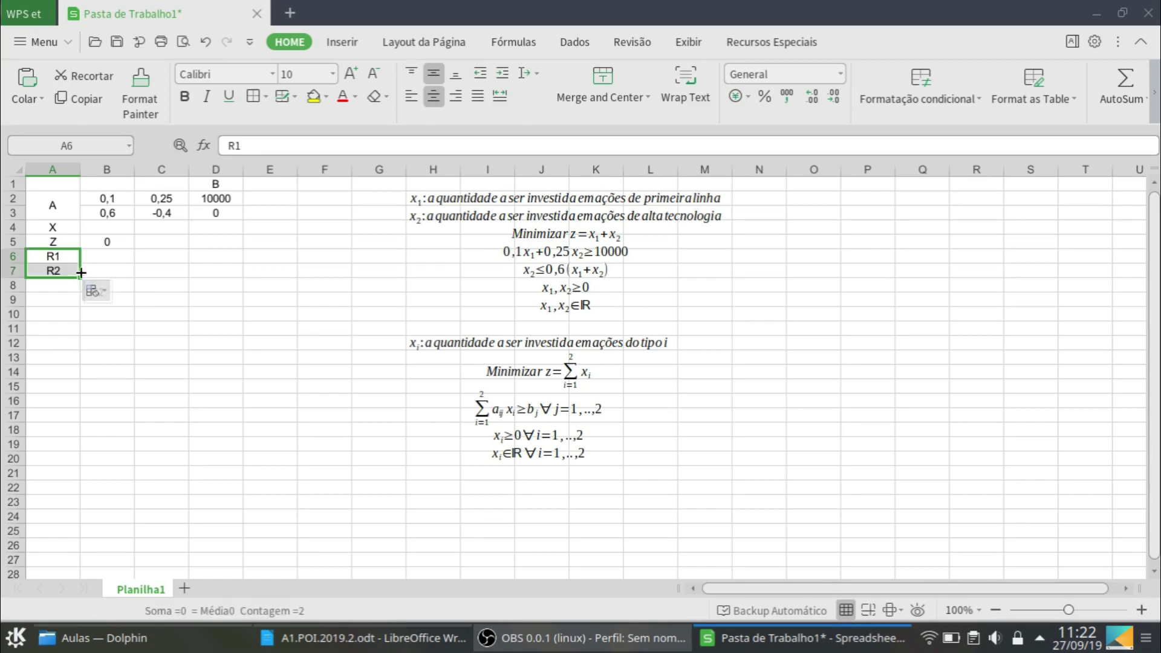
Enter the first constraint's formula =SUMPRODUCT(B2:C2;$B$4:$C$4) in cell B6, keeping the variable range absolute
click(115, 257)
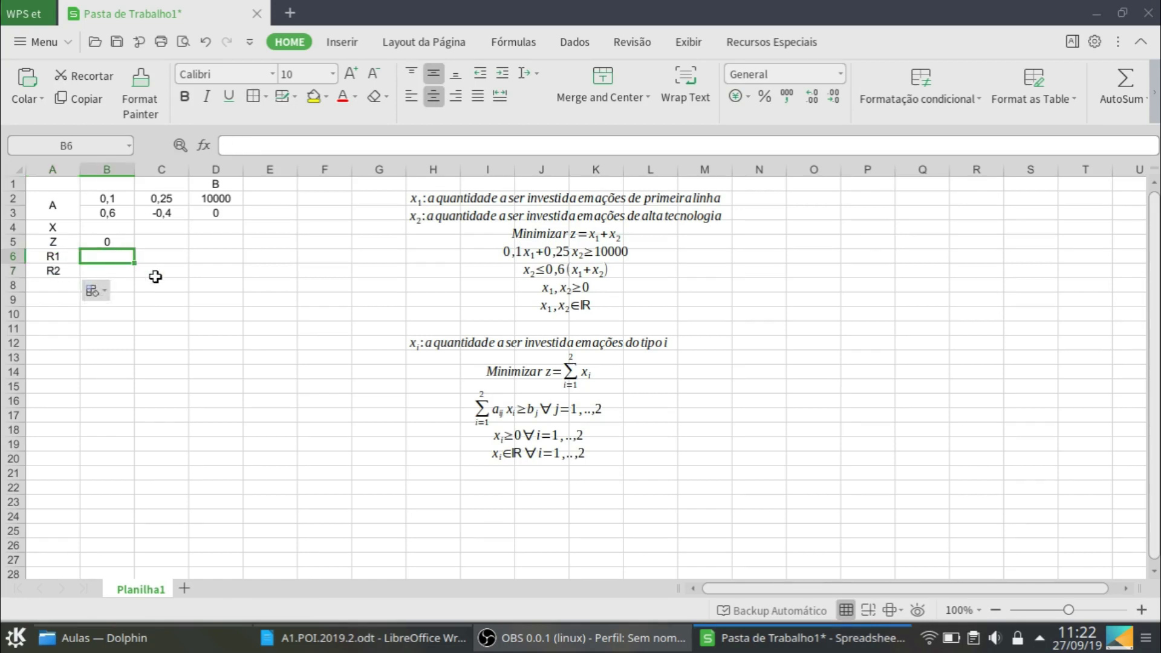
text(=sum)
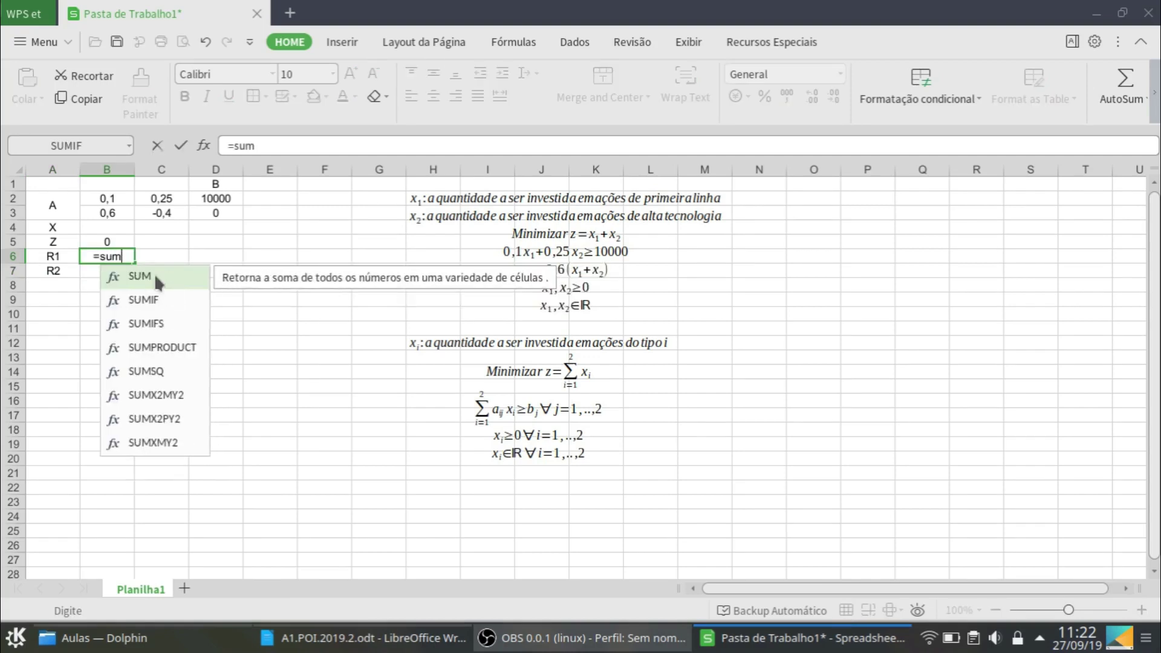
double_click(165, 344)
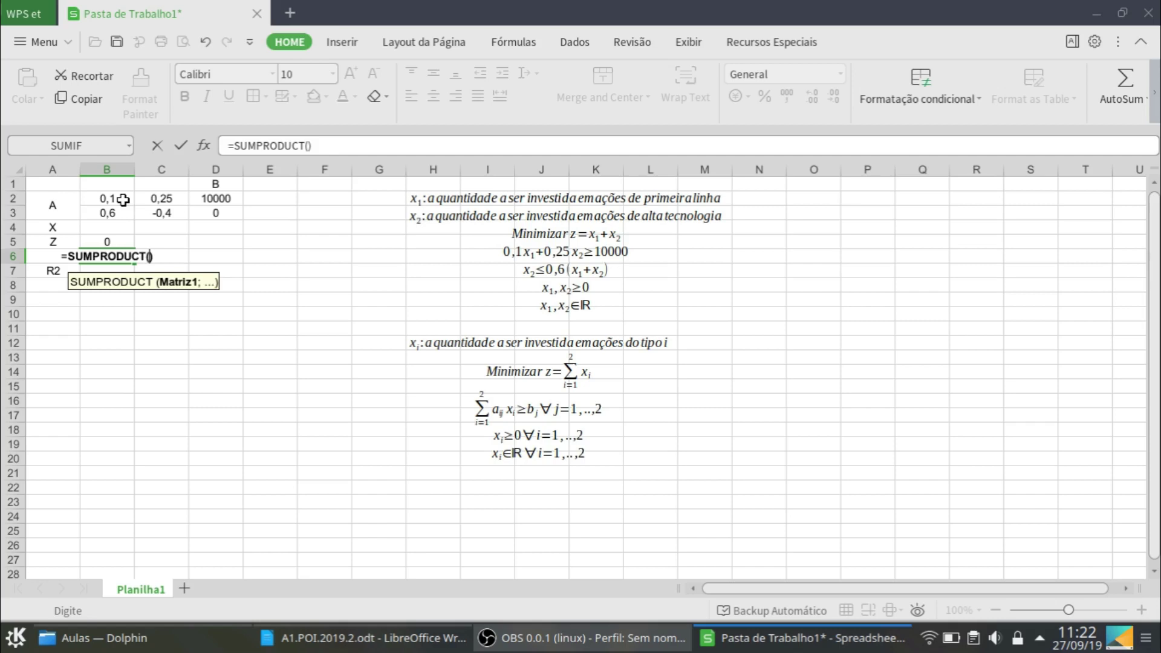
drag(115, 197, 161, 200)
text(;)
drag(104, 228, 155, 229)
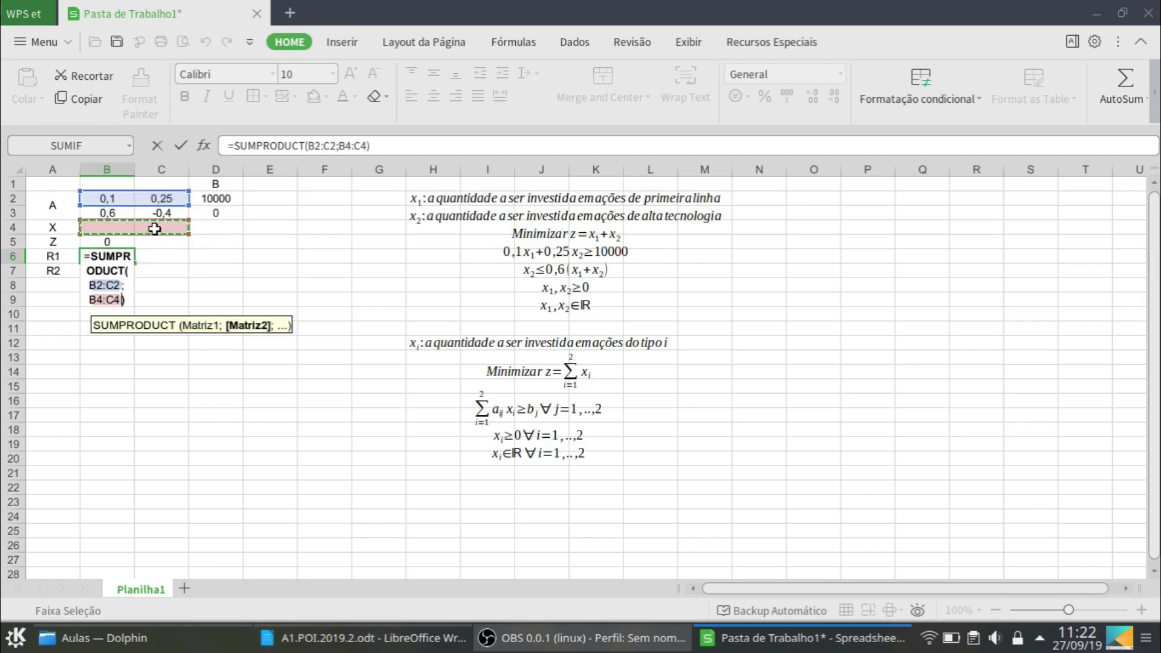
key(F4)
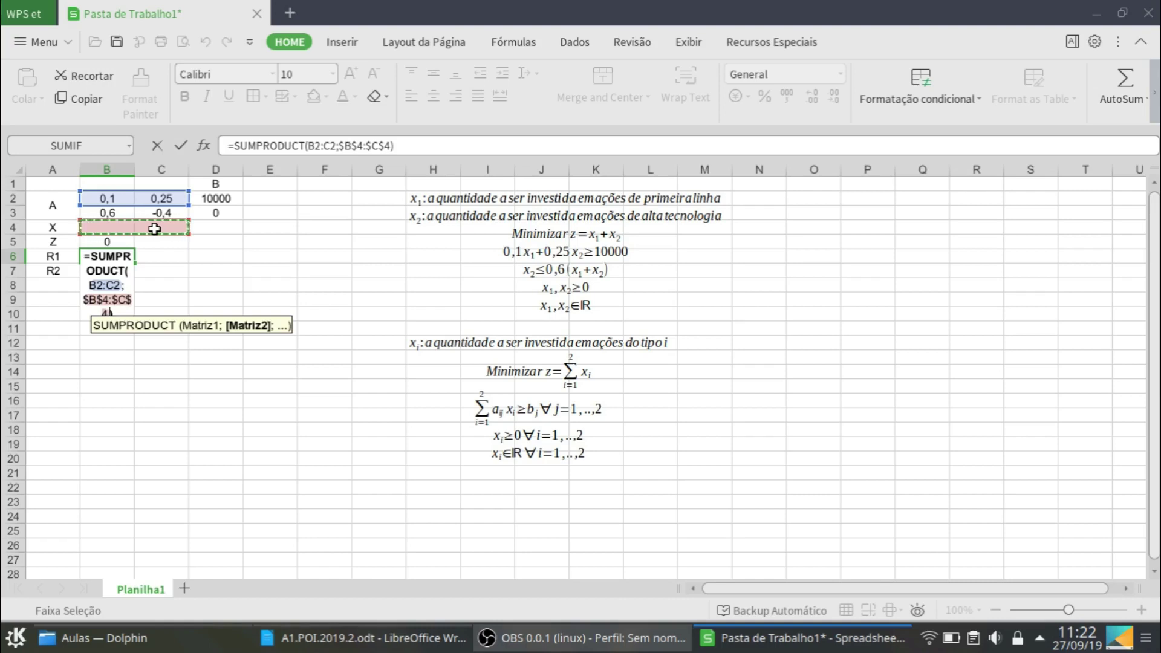
key(Return)
Fill the SUMPRODUCT formula from B6 down to B7 and check the ranges that both formulas reference
click(122, 261)
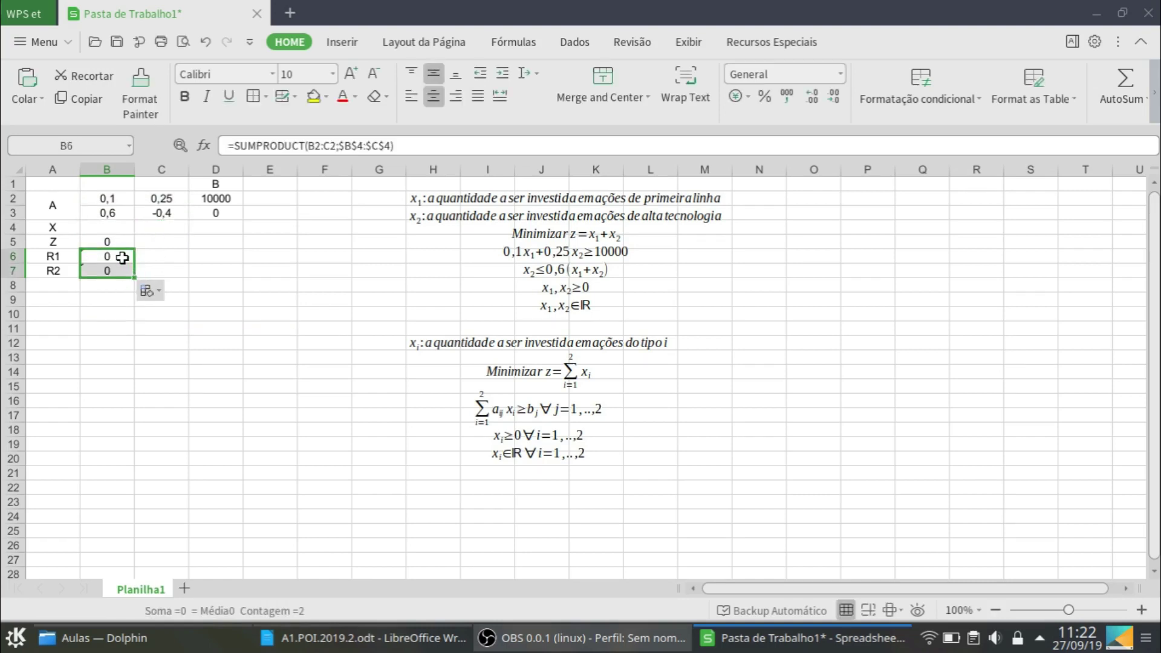
double_click(123, 256)
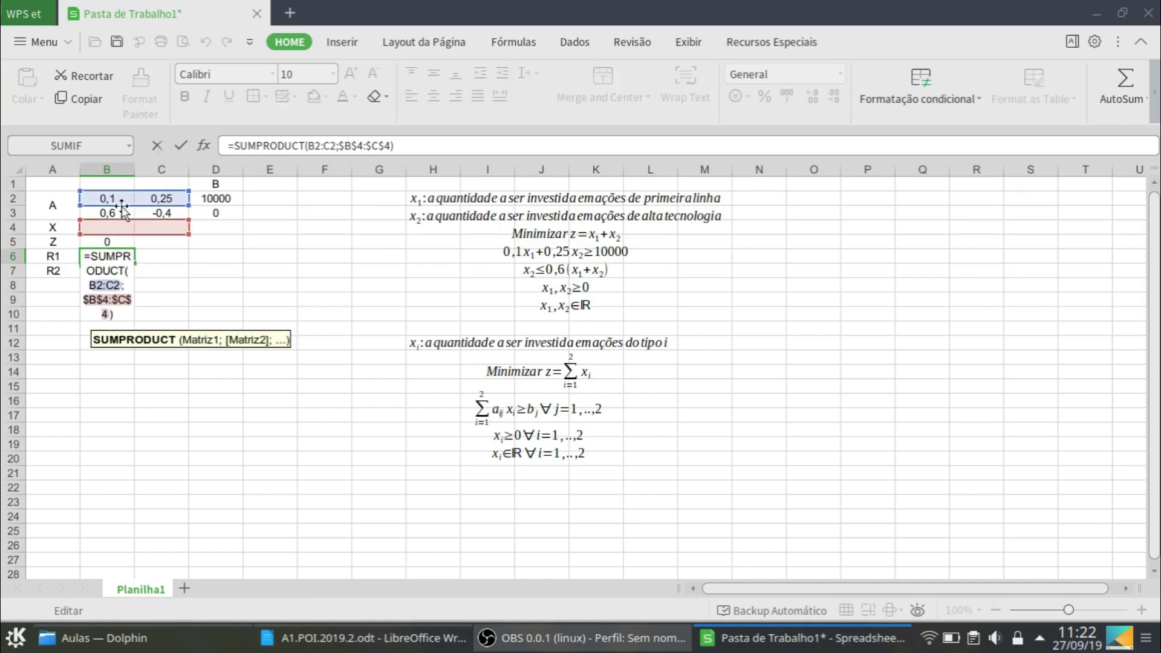
key(Return)
key(ctrl+d)
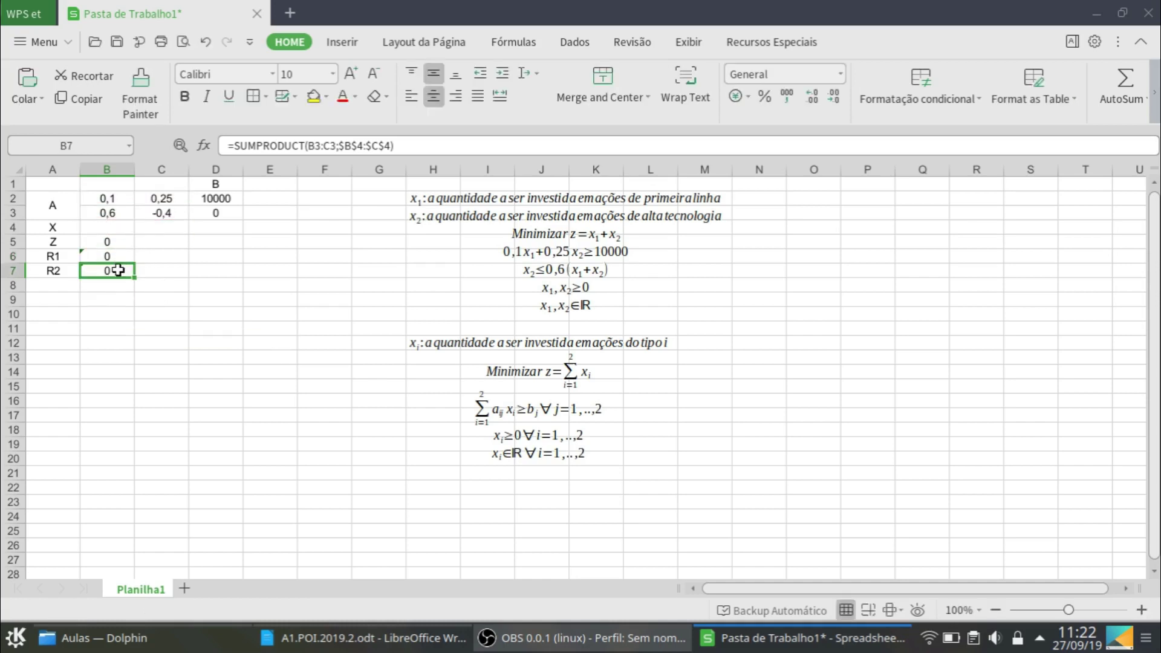
double_click(116, 270)
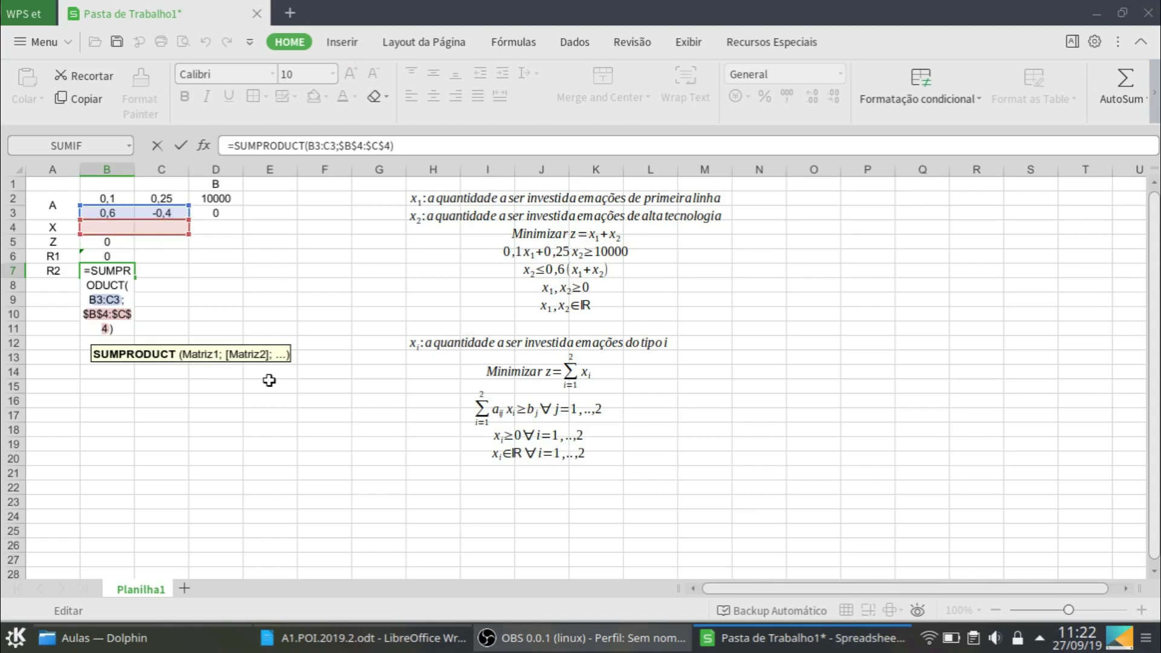
key(Return)
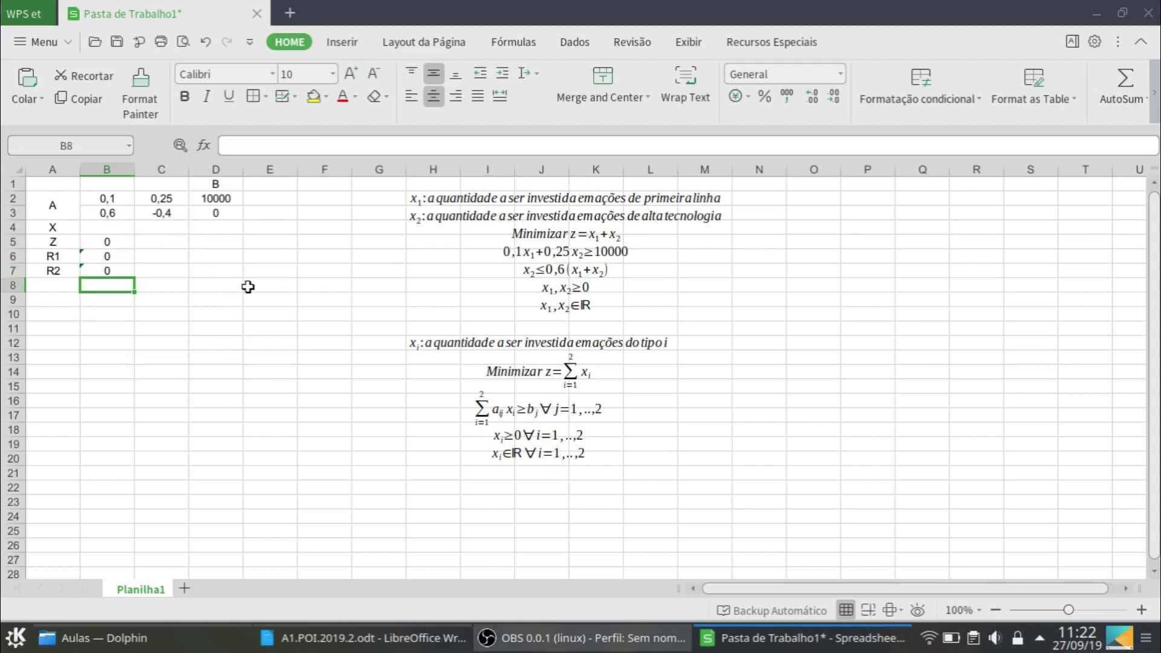
Open Solver and set it to minimise objective cell B5 by changing variable cells B4:C4
click(68, 41)
mouse_move(91, 193)
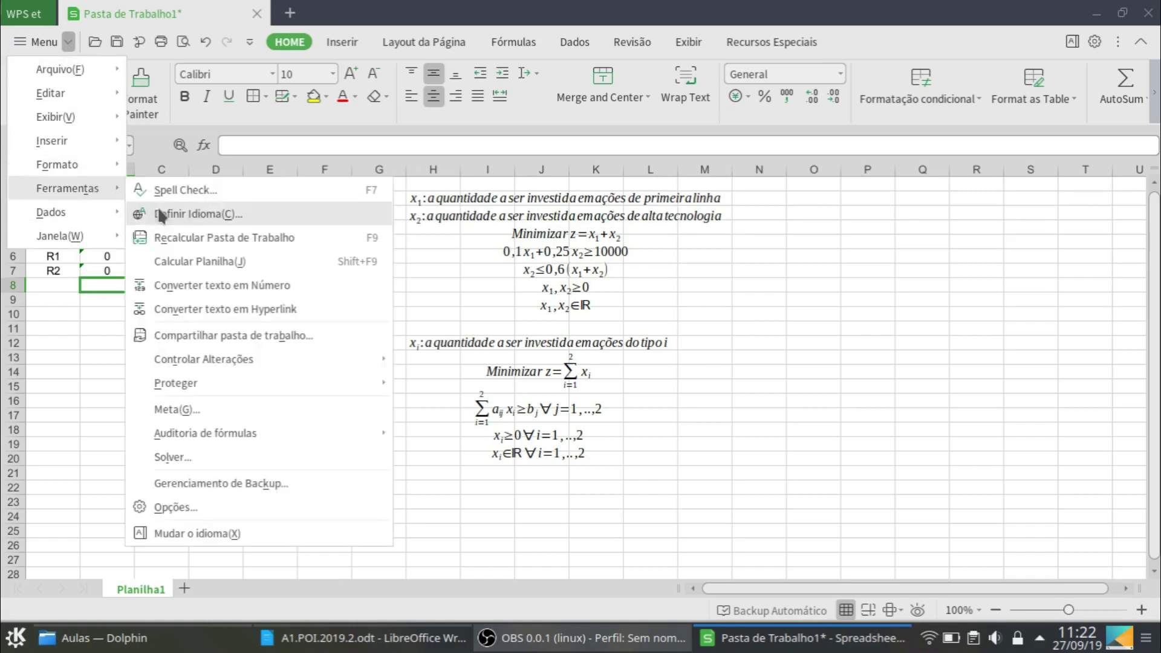
click(175, 457)
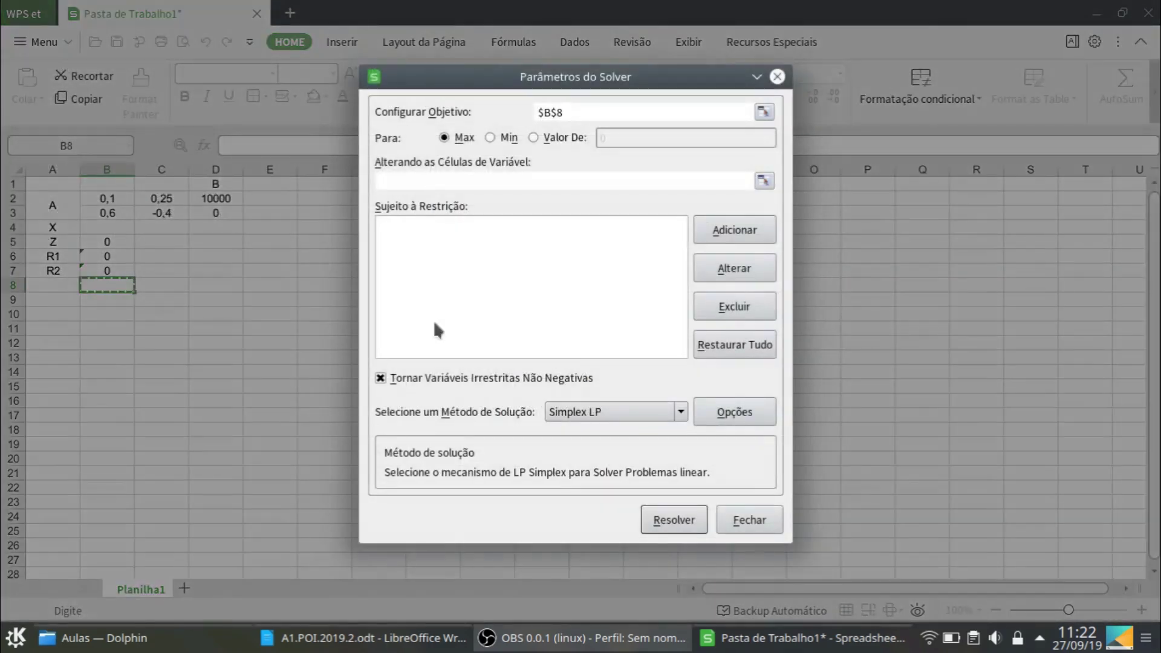
drag(578, 109, 524, 111)
click(111, 242)
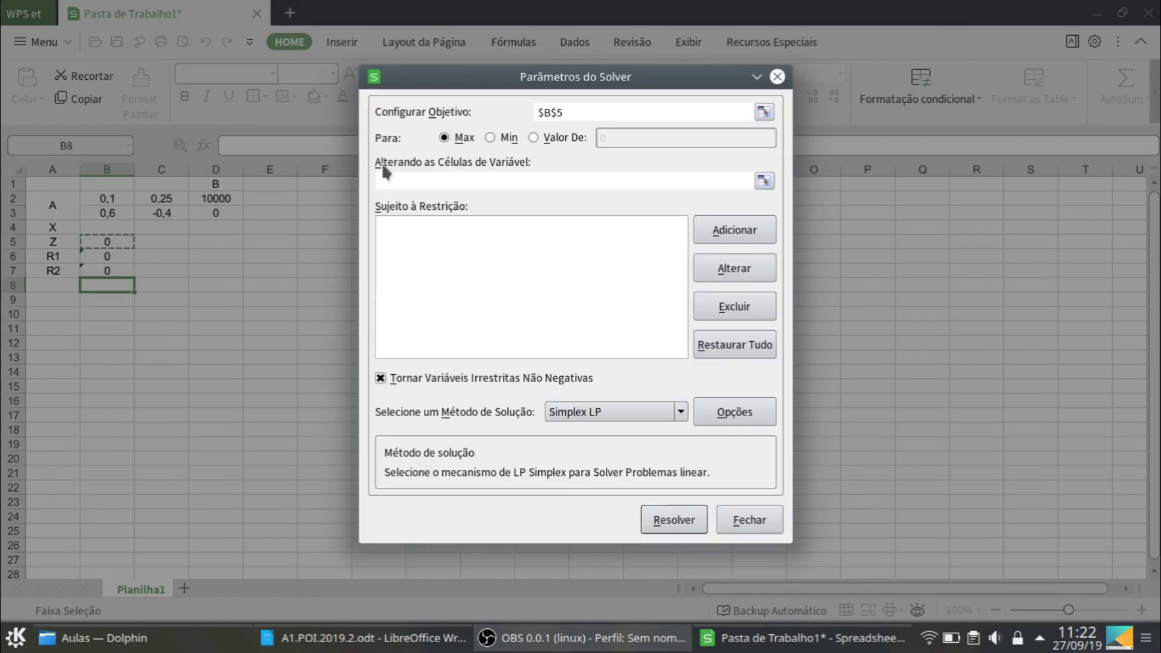
drag(518, 85, 830, 133)
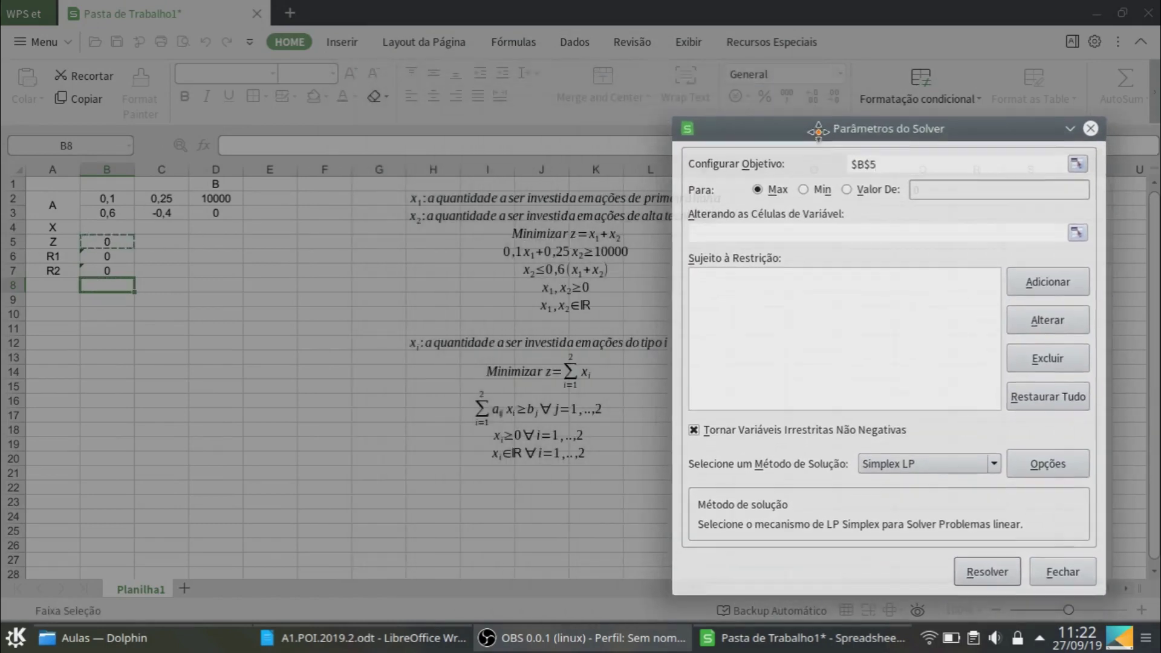
click(803, 185)
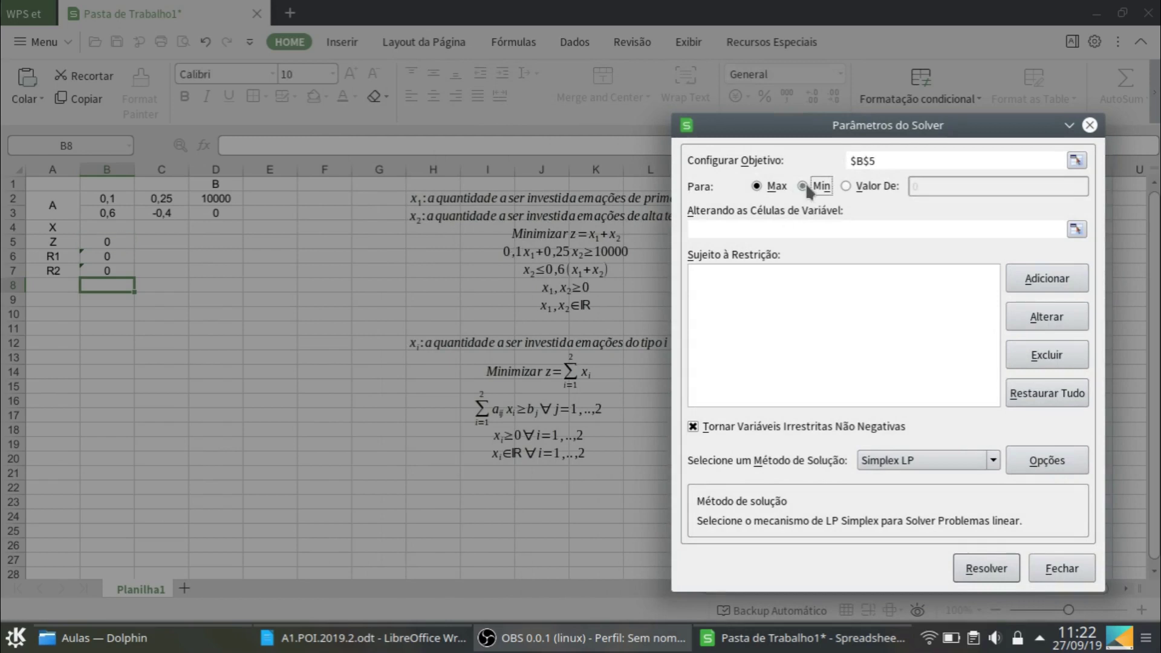
click(736, 228)
drag(104, 229, 160, 228)
Add a Solver constraint requiring $B$6 to be >= $D$2 and continue to another constraint
click(1046, 278)
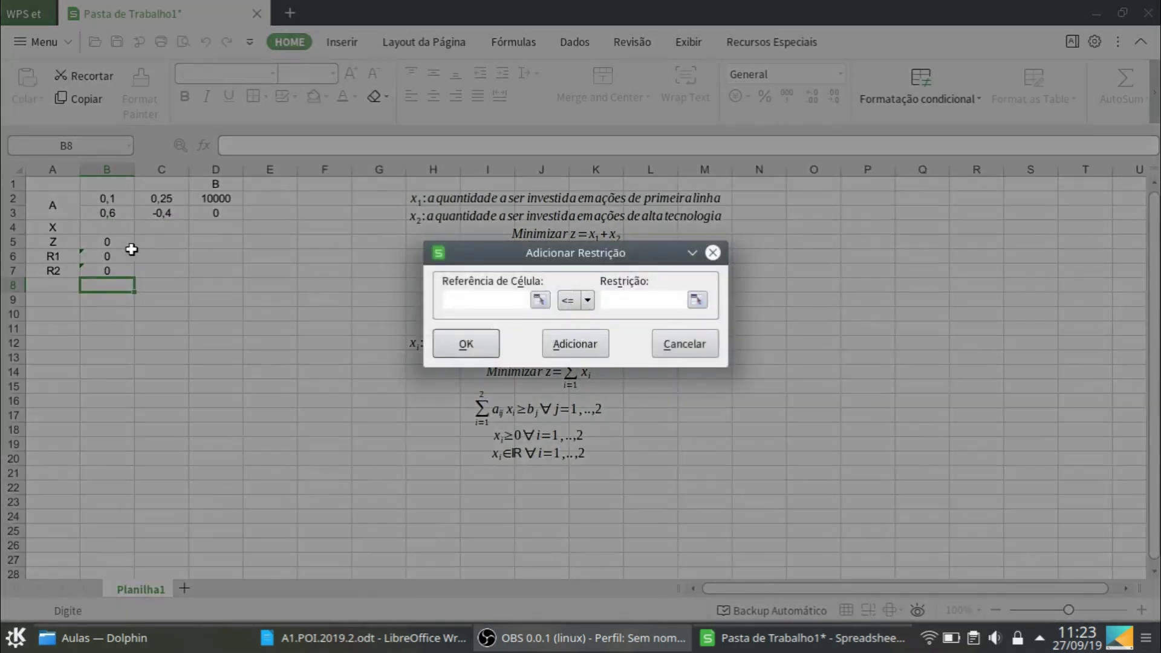
click(115, 257)
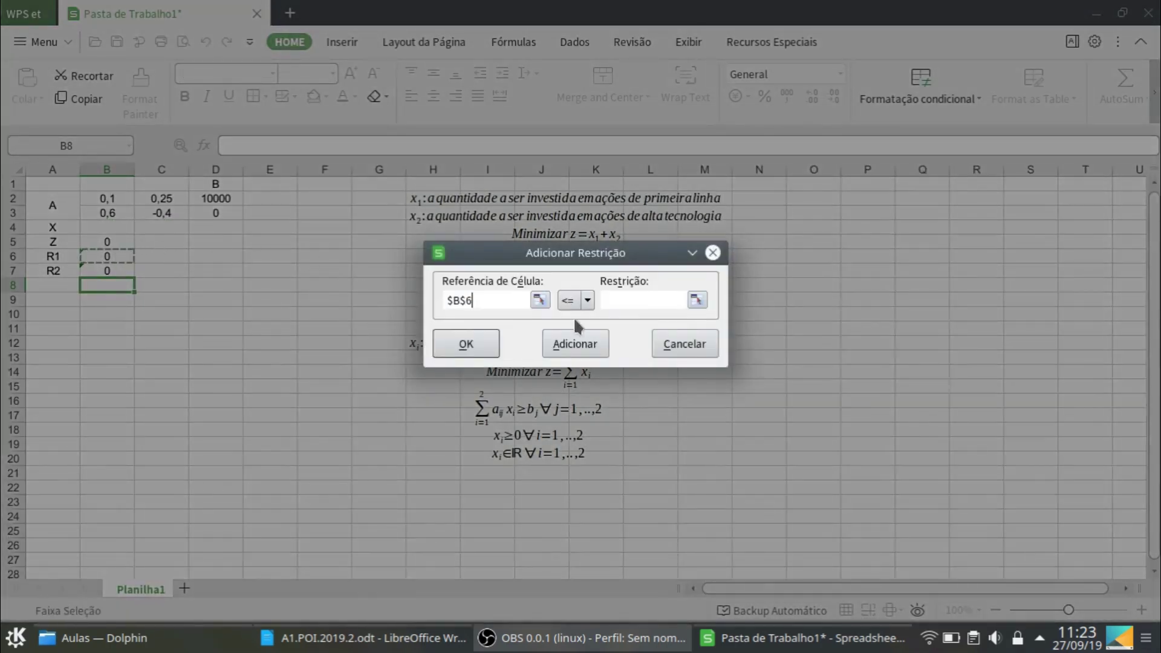
click(588, 301)
click(588, 300)
click(588, 302)
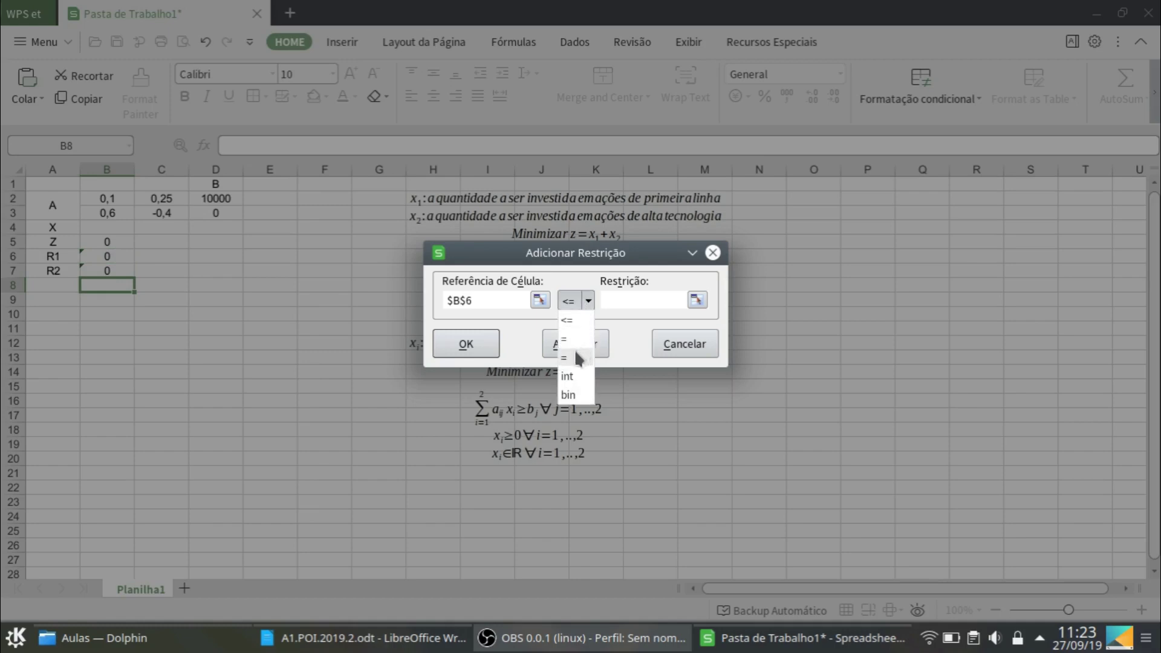
click(574, 354)
click(225, 201)
click(571, 344)
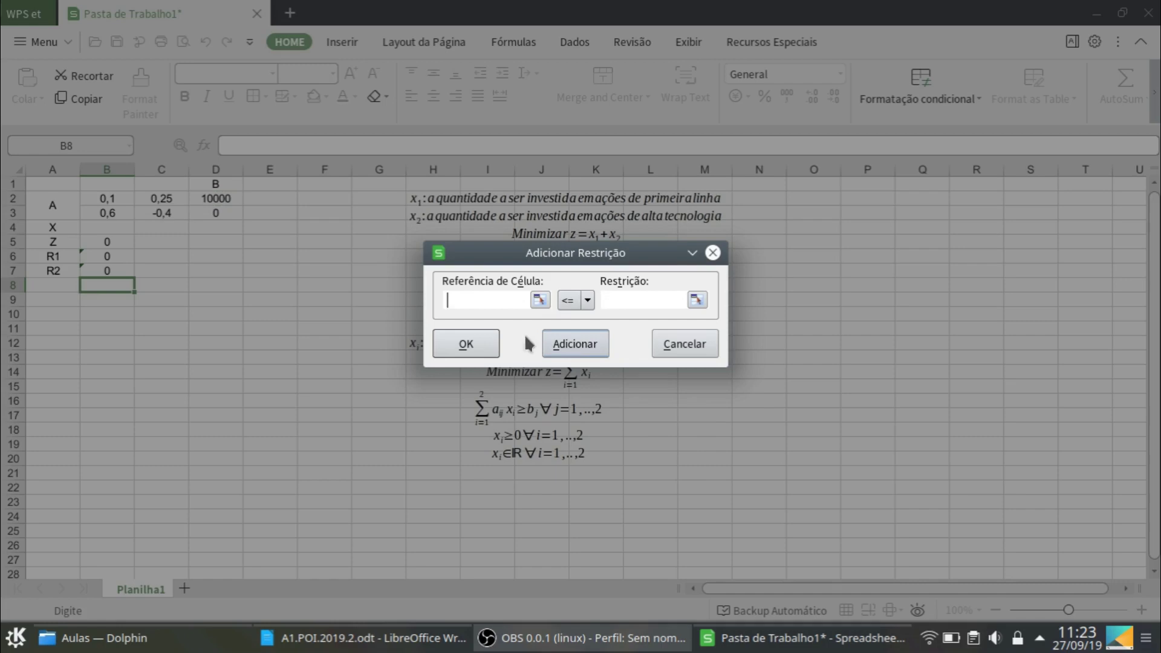
Add the second Solver constraint $B$7 >= $D$3 and finish adding constraints
click(109, 269)
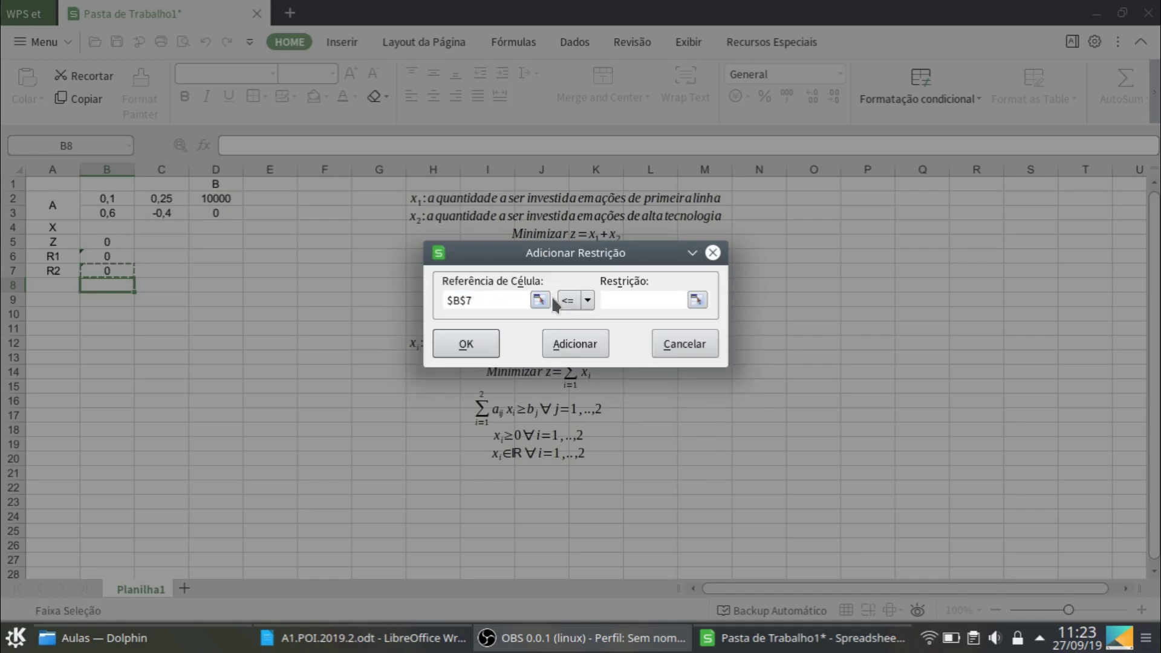
click(587, 301)
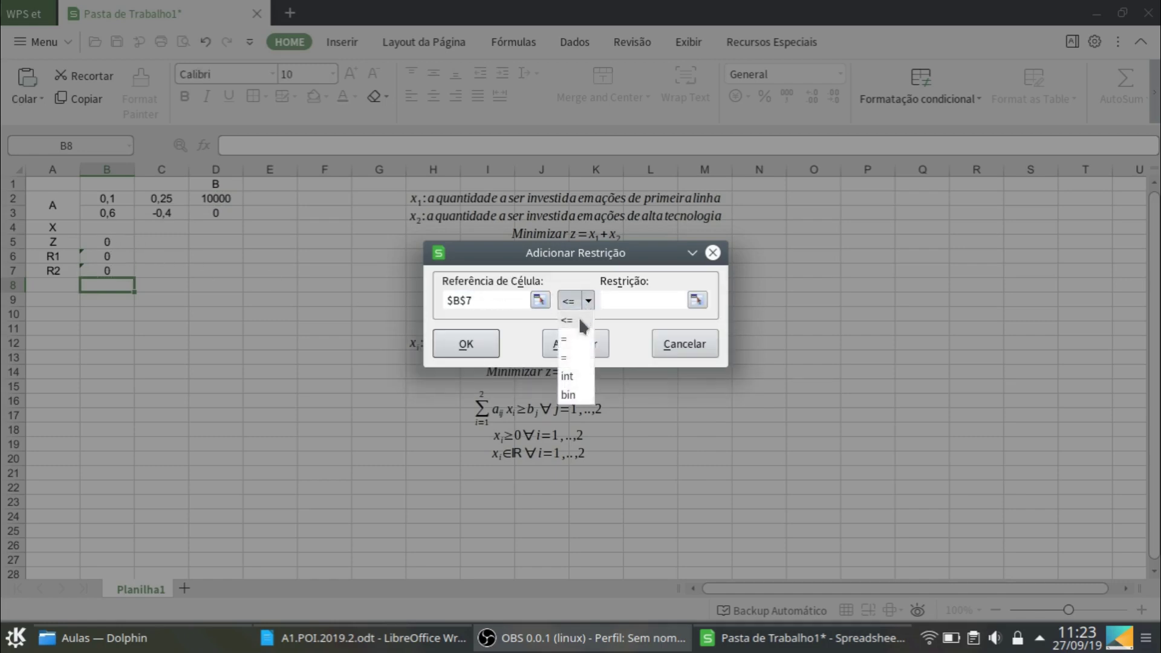
click(578, 358)
click(224, 212)
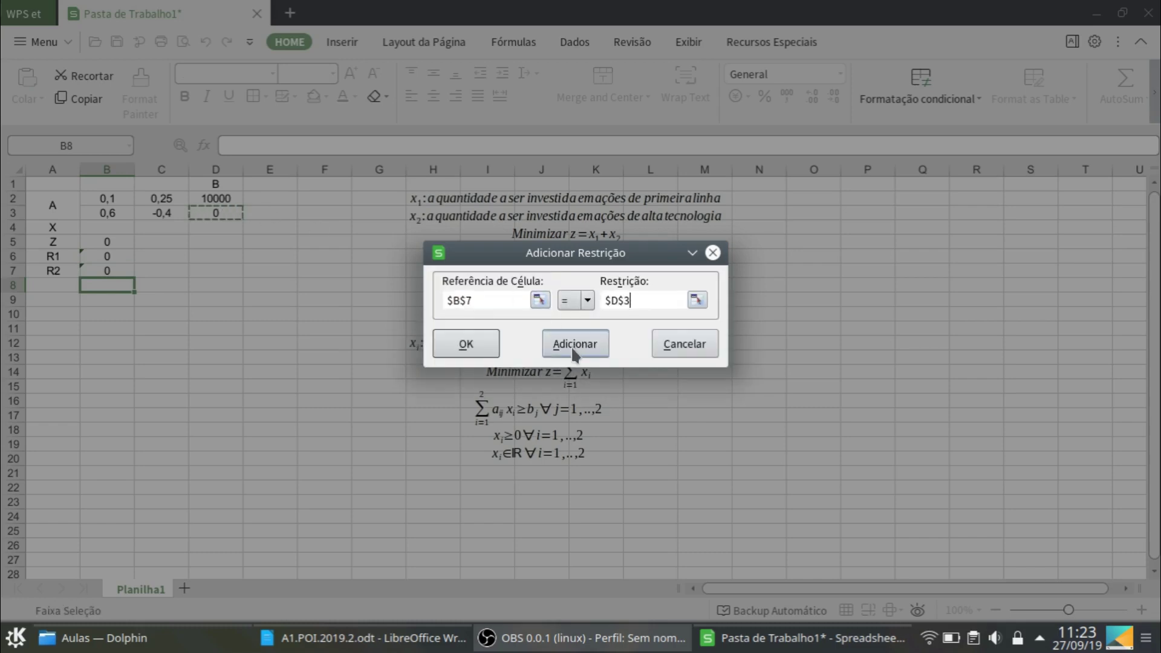
click(490, 350)
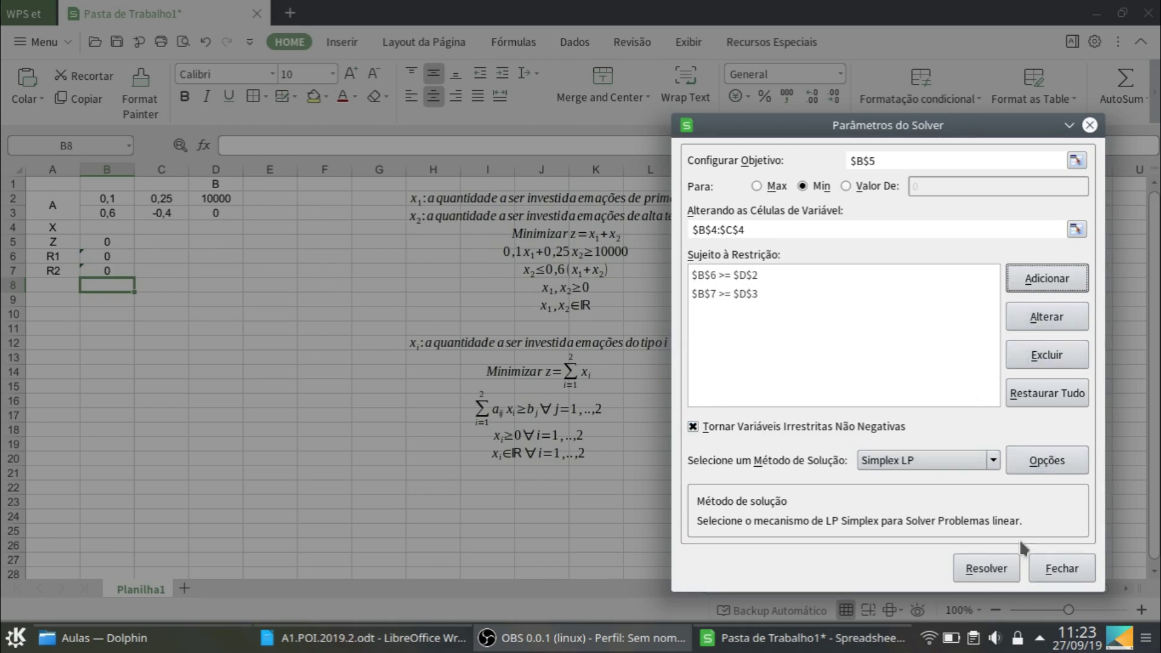
Solve the model, keep the Solver solution with a Resposta report, and check the report sheet before returning to Planilha1
click(986, 568)
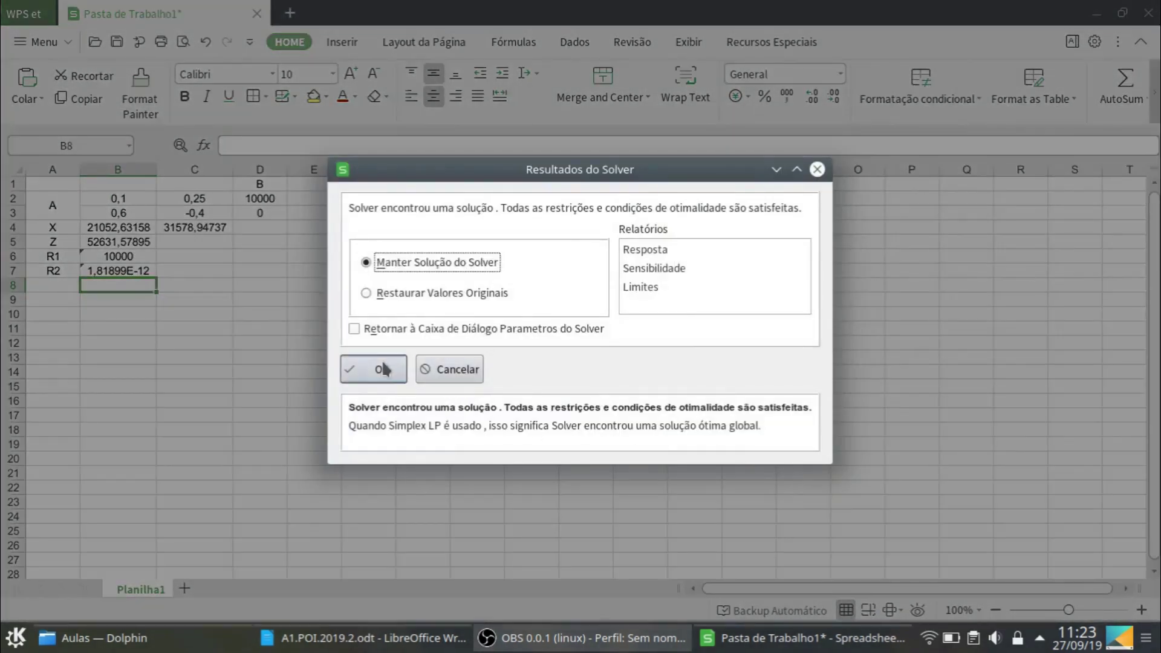
click(645, 251)
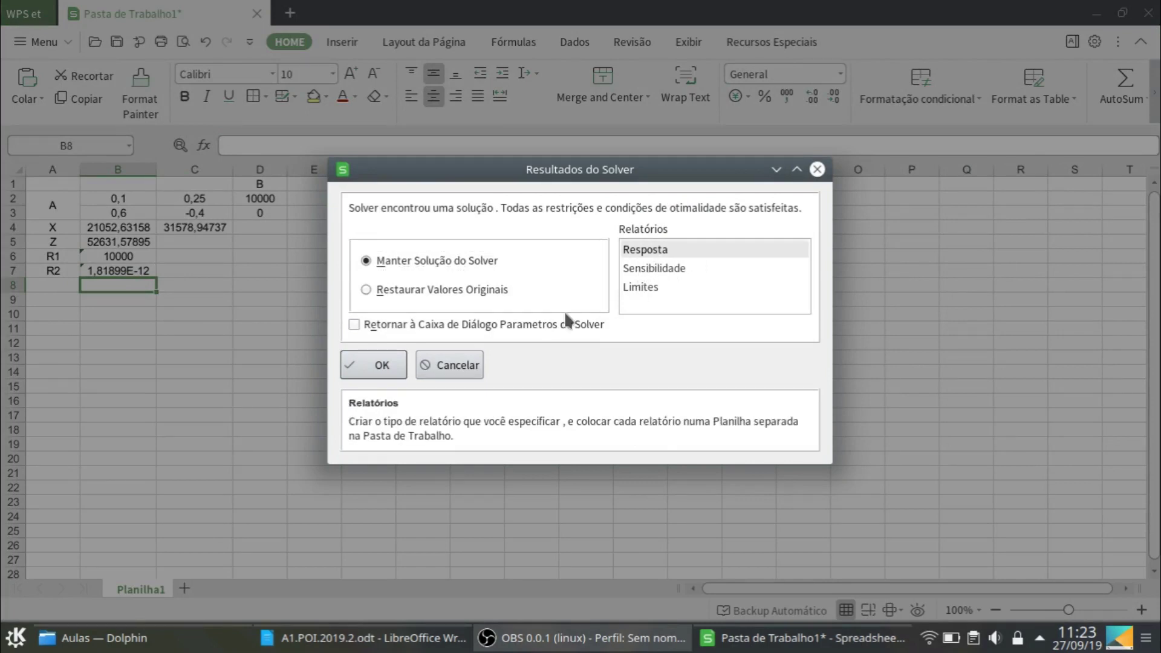
click(383, 366)
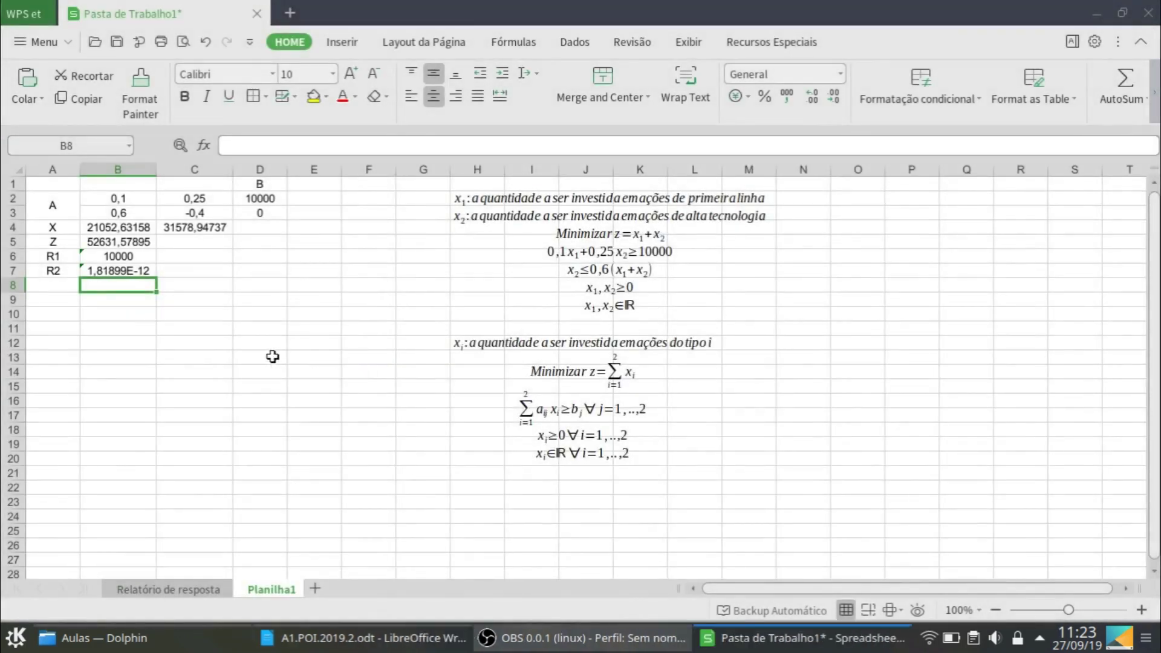
click(199, 590)
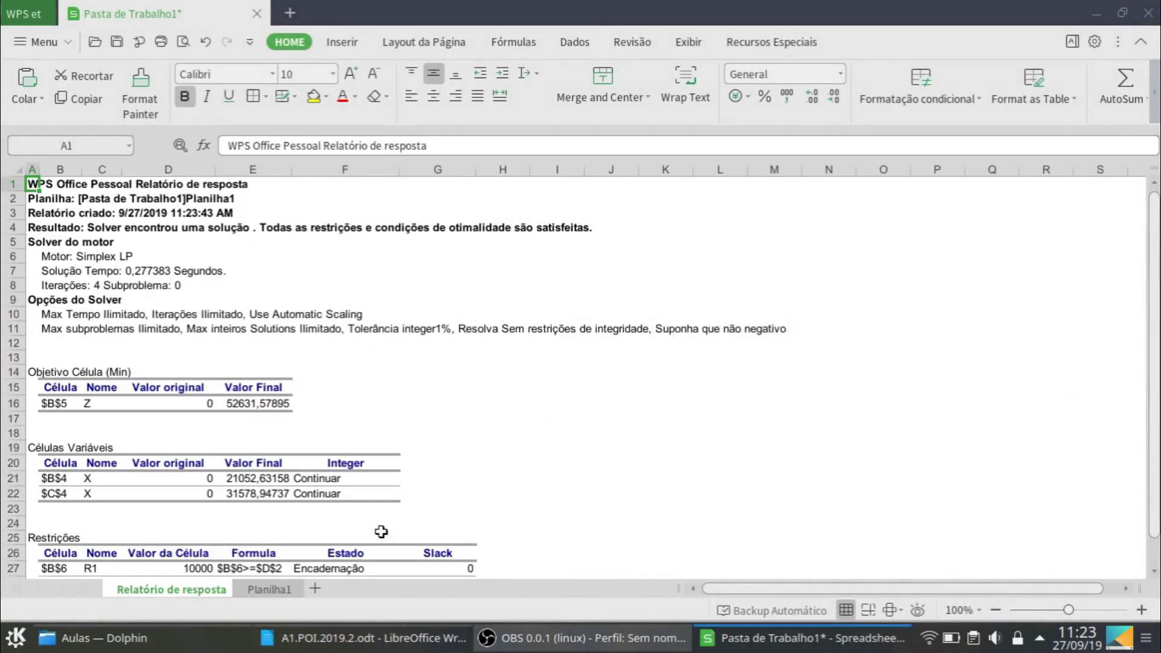
click(268, 589)
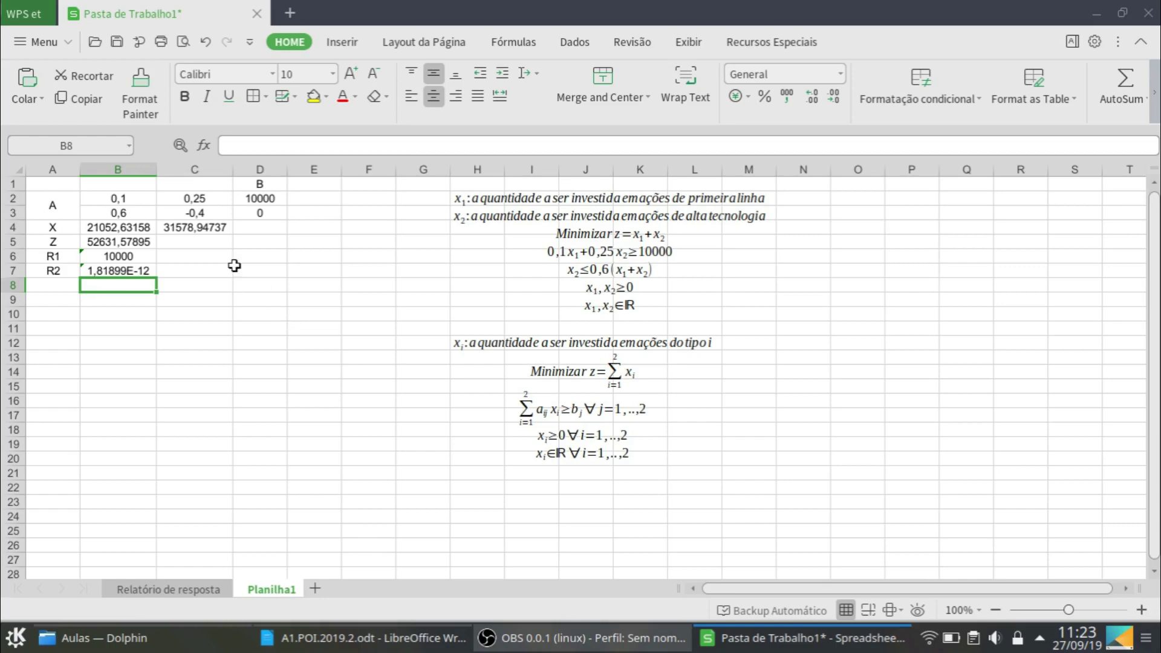
Apply the Currency format to the variable, objective and constraint result cells B4:C4, B5, B6 and B7
click(147, 233)
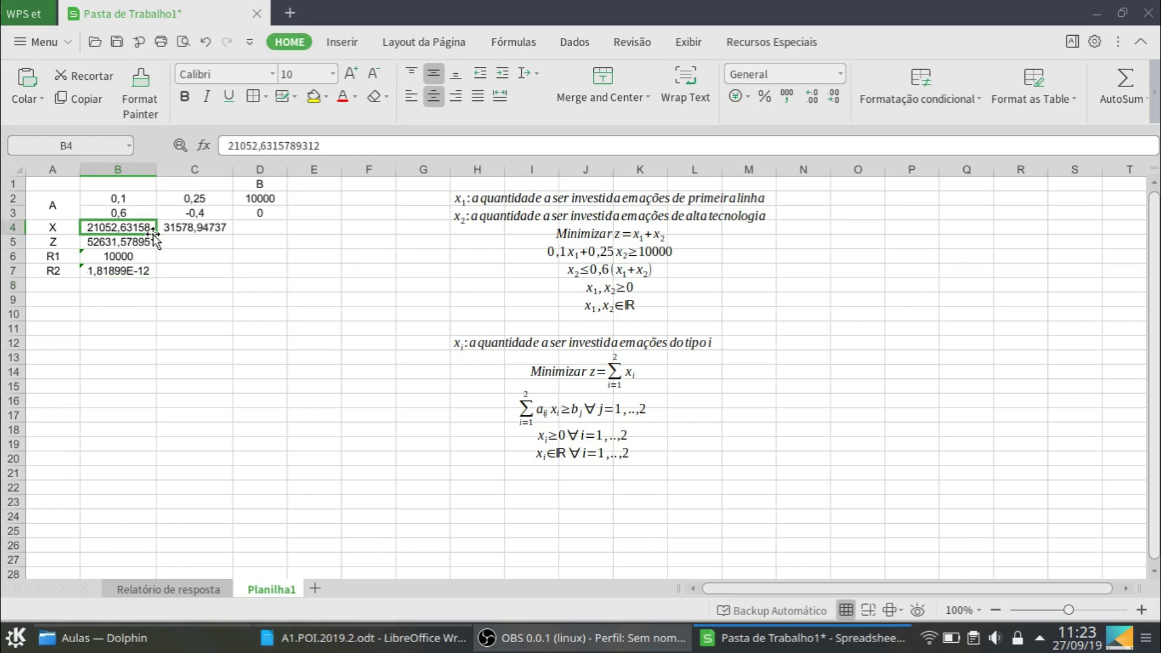
shift+click(177, 231)
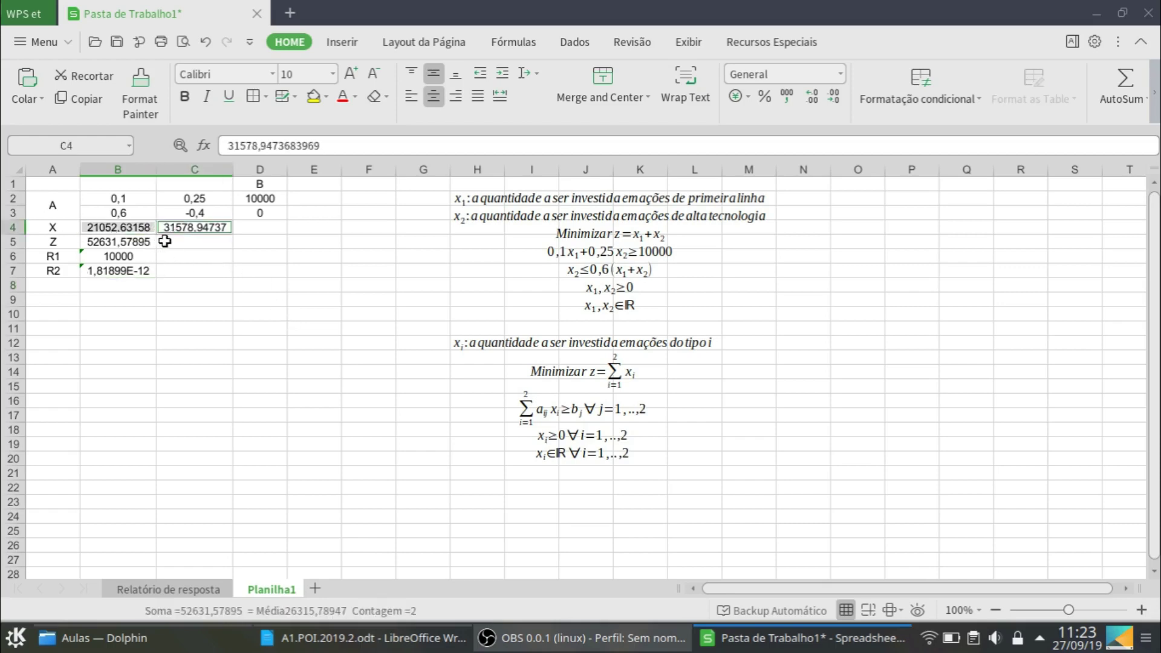
ctrl+click(135, 242)
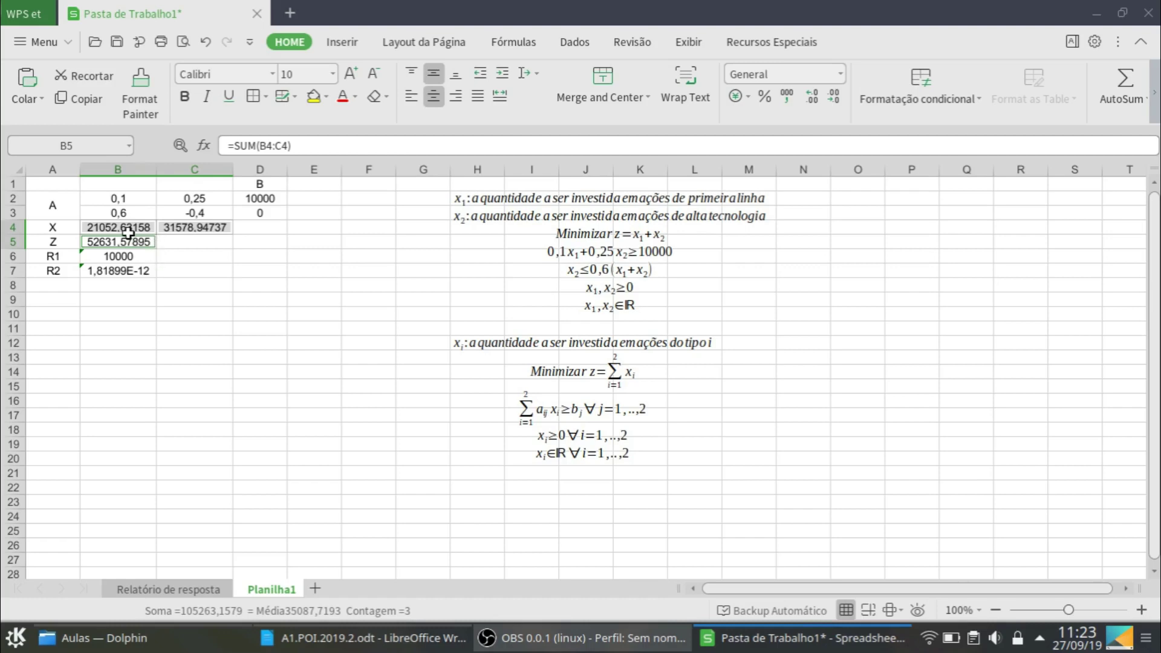
ctrl+click(136, 260)
ctrl+click(129, 273)
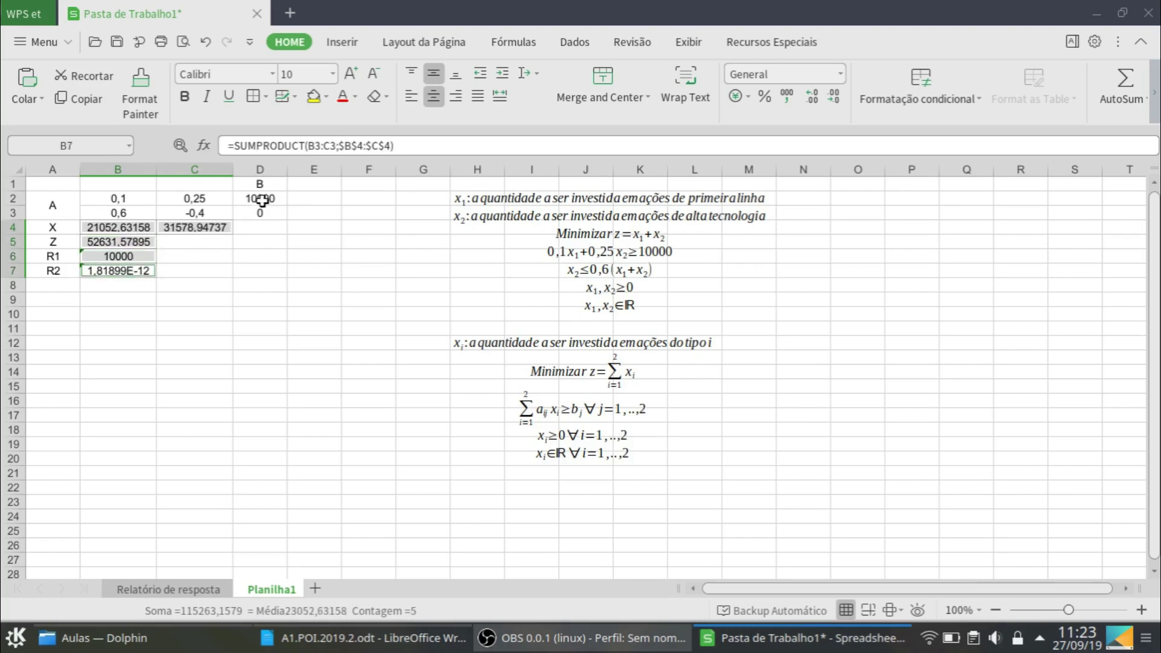
click(750, 100)
click(756, 118)
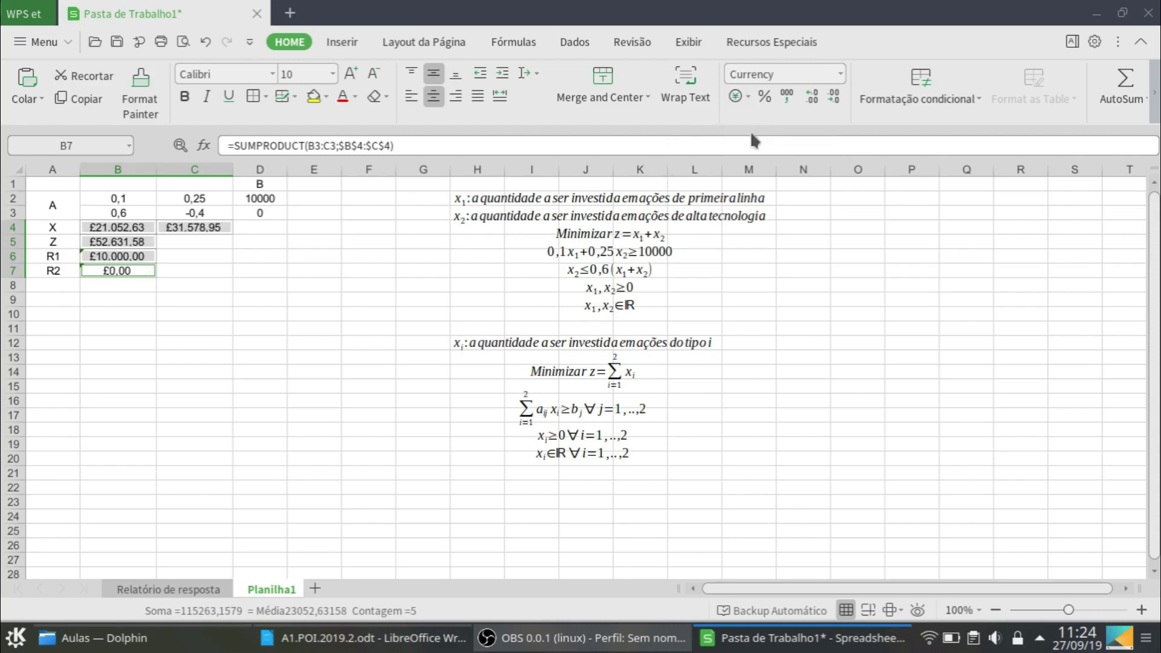
Check which currency symbols the cell format settings offer for the selected result cells
right_click(140, 254)
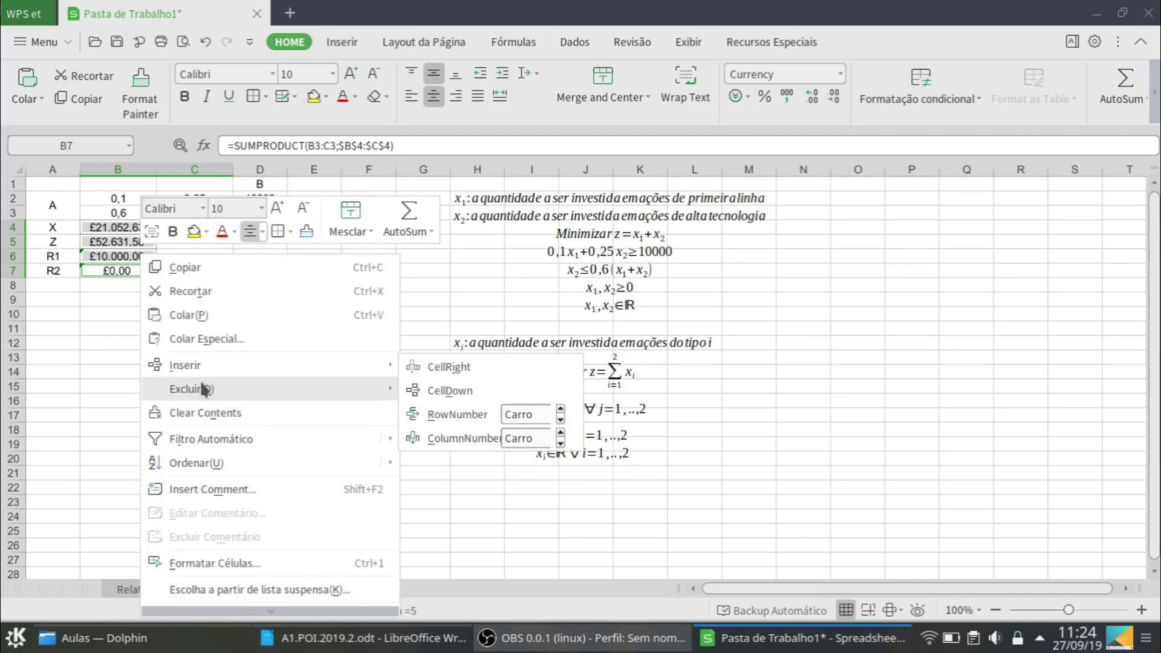
click(239, 565)
click(556, 269)
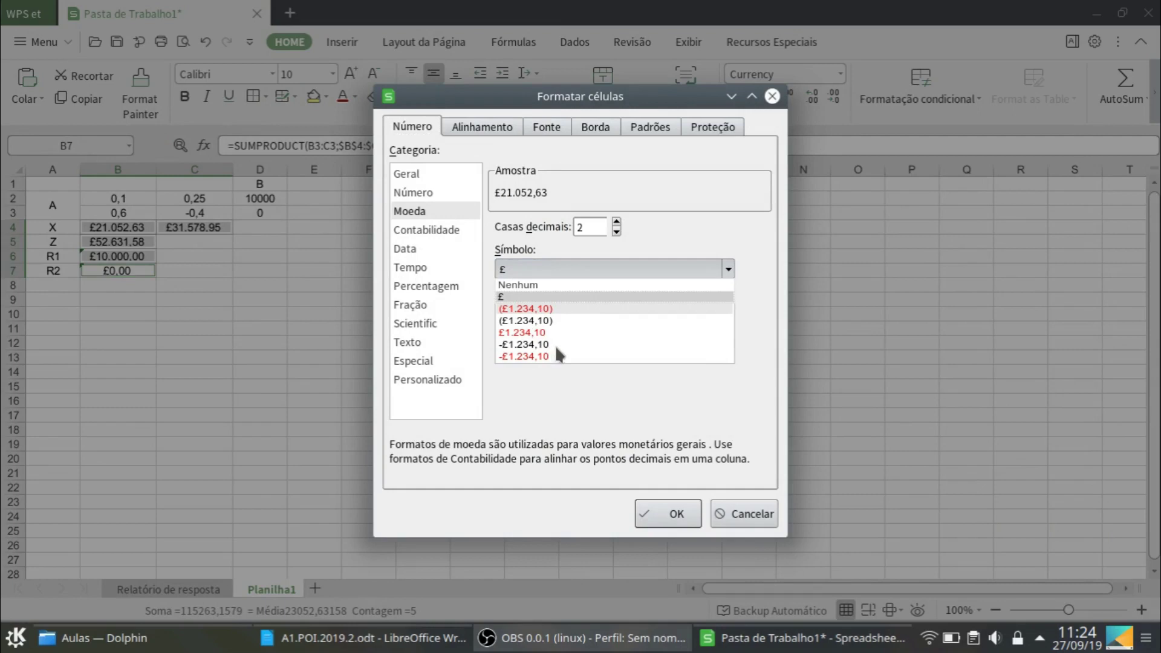
click(641, 265)
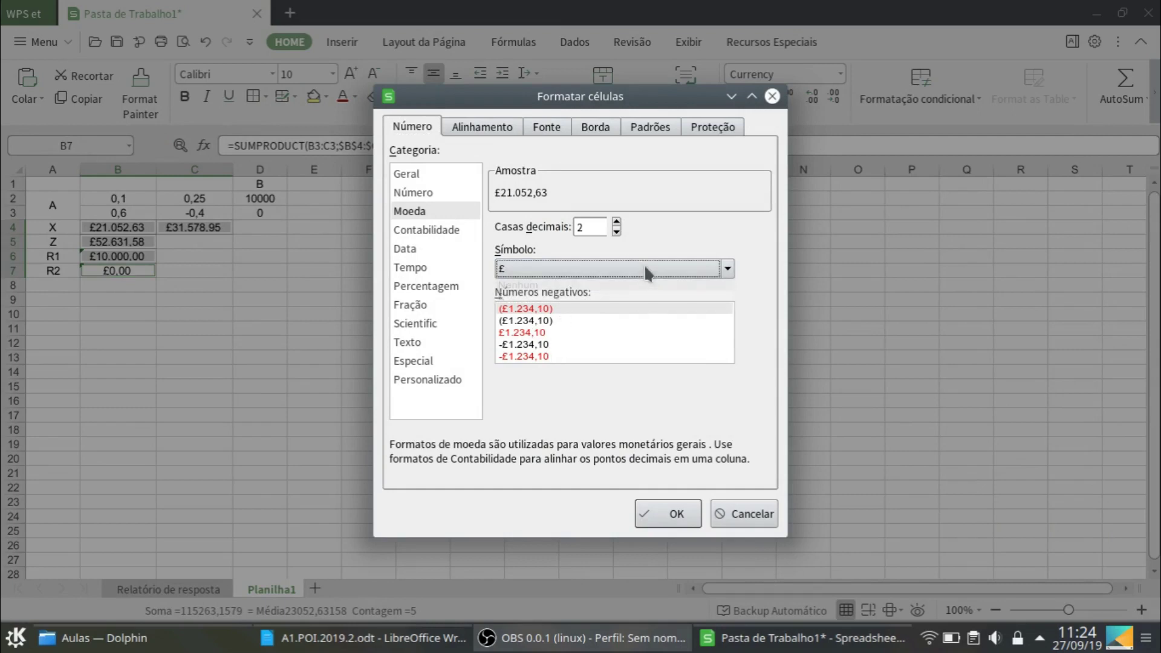
click(728, 270)
click(757, 244)
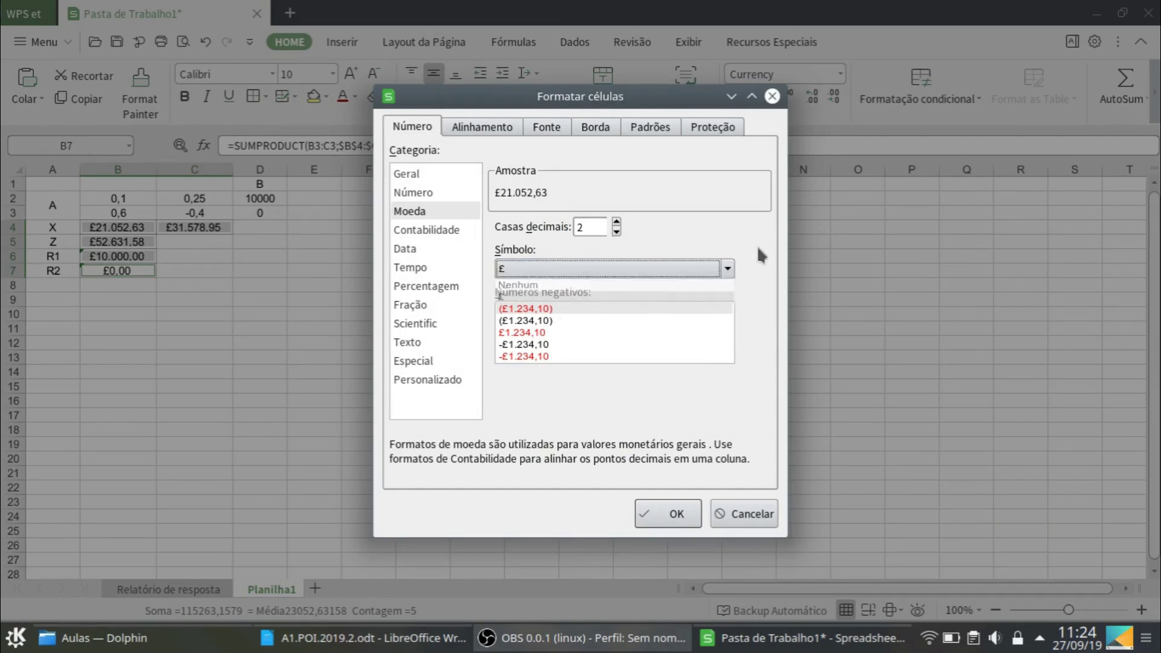
click(670, 517)
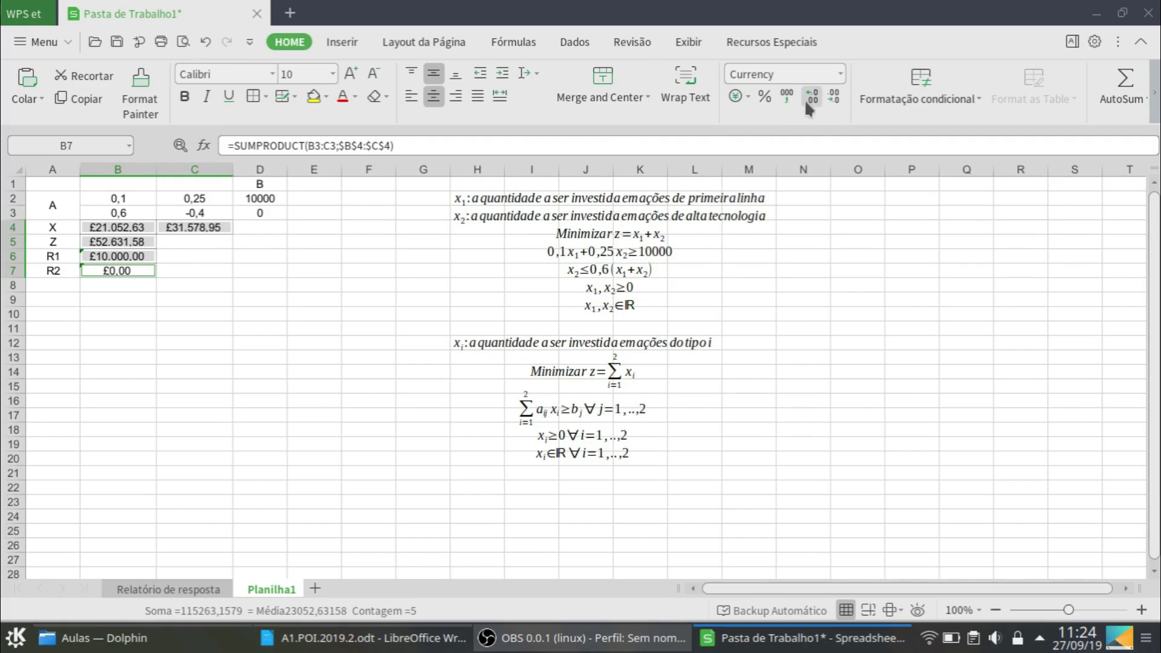
Change the selected result cells to the Accounting format and deselect them
click(748, 97)
click(756, 142)
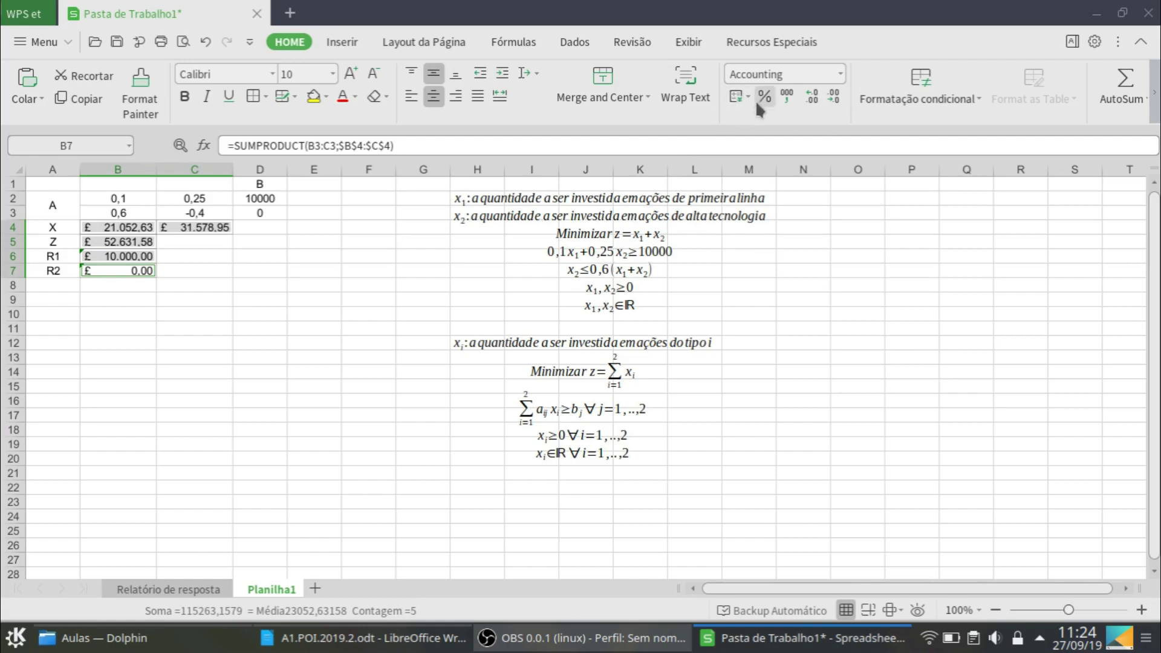
click(164, 287)
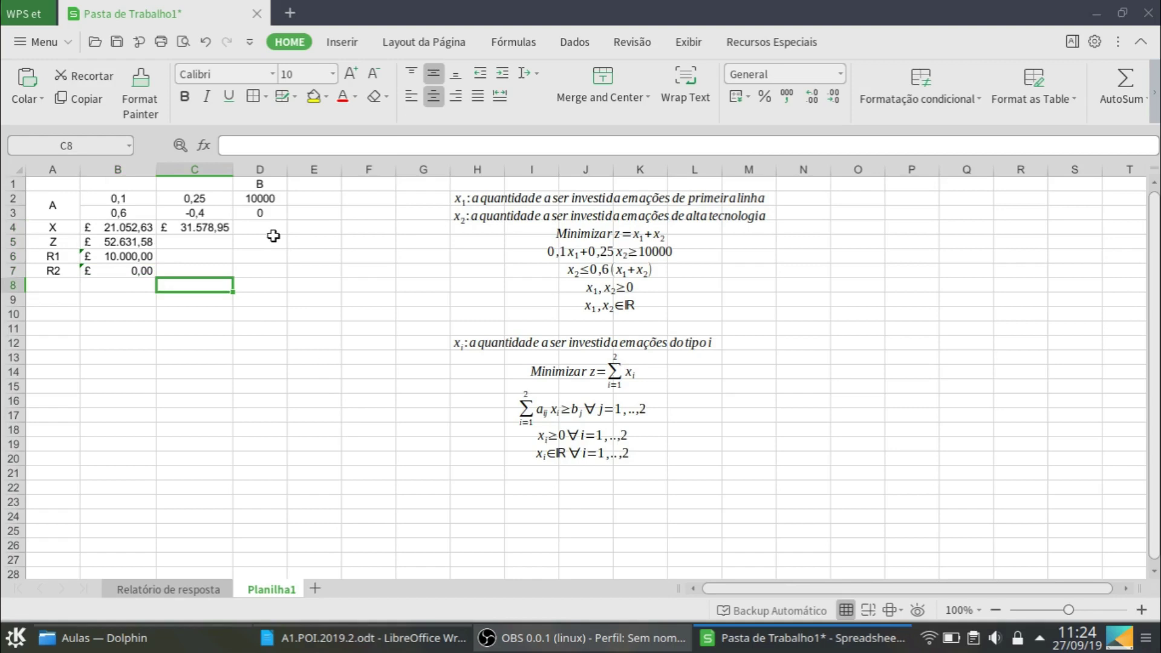
Calculate the high-tech share of the total investment in cell C10 with =C4/B5
click(117, 229)
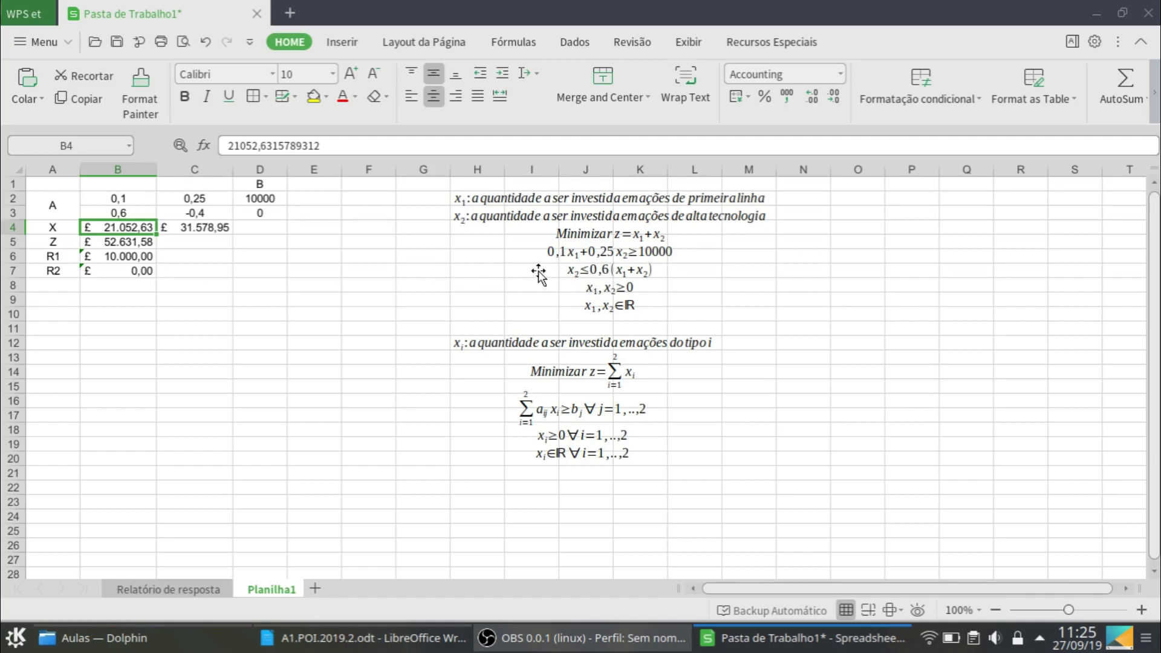
click(210, 315)
text(=)
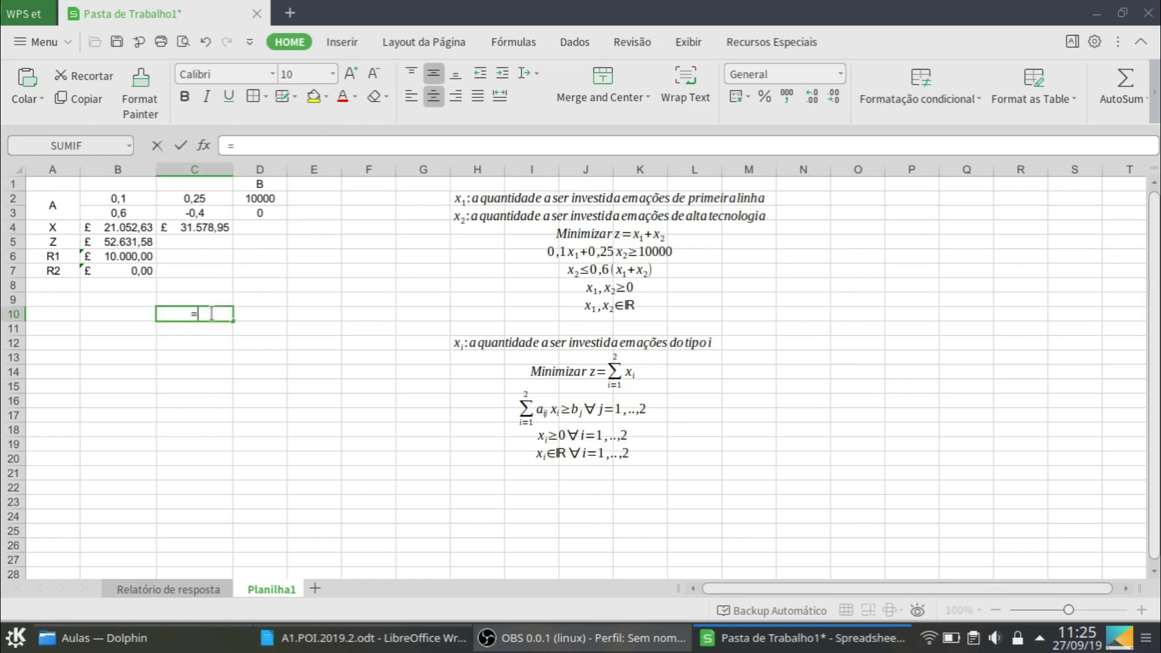
click(214, 231)
text(/)
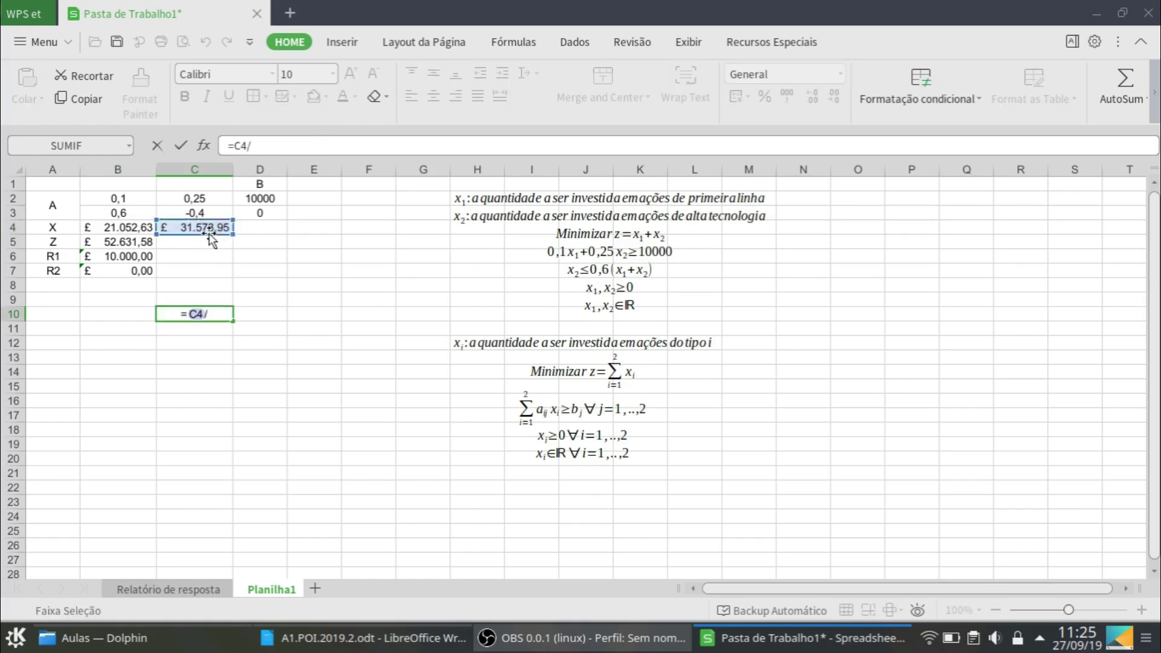
click(145, 243)
key(Return)
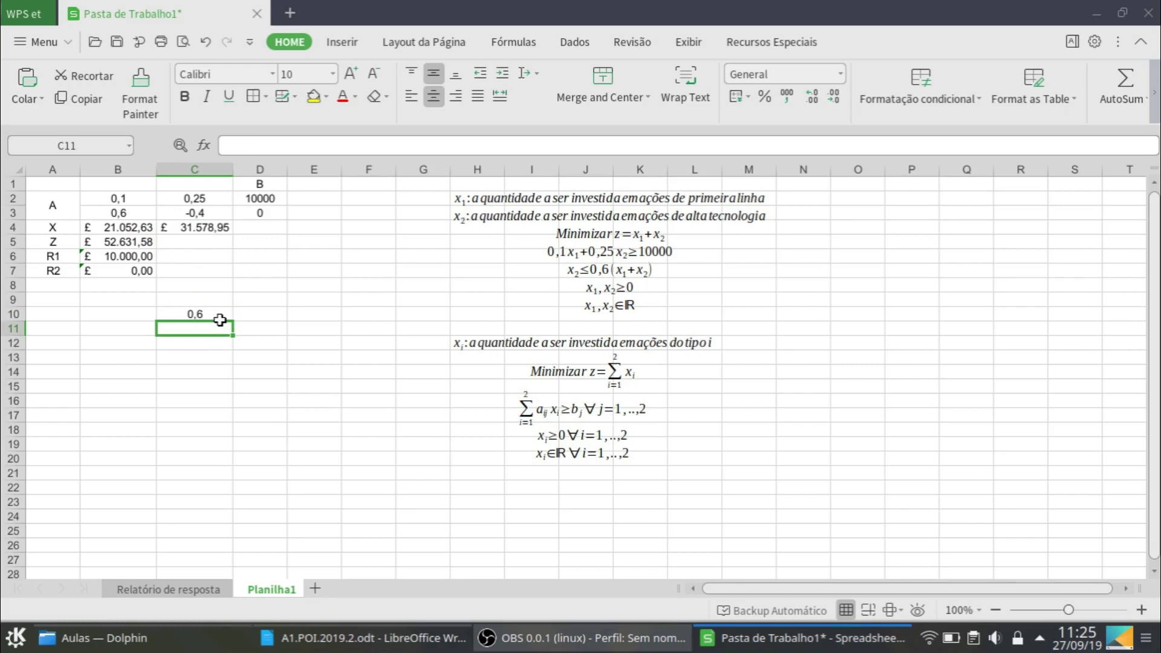
click(221, 317)
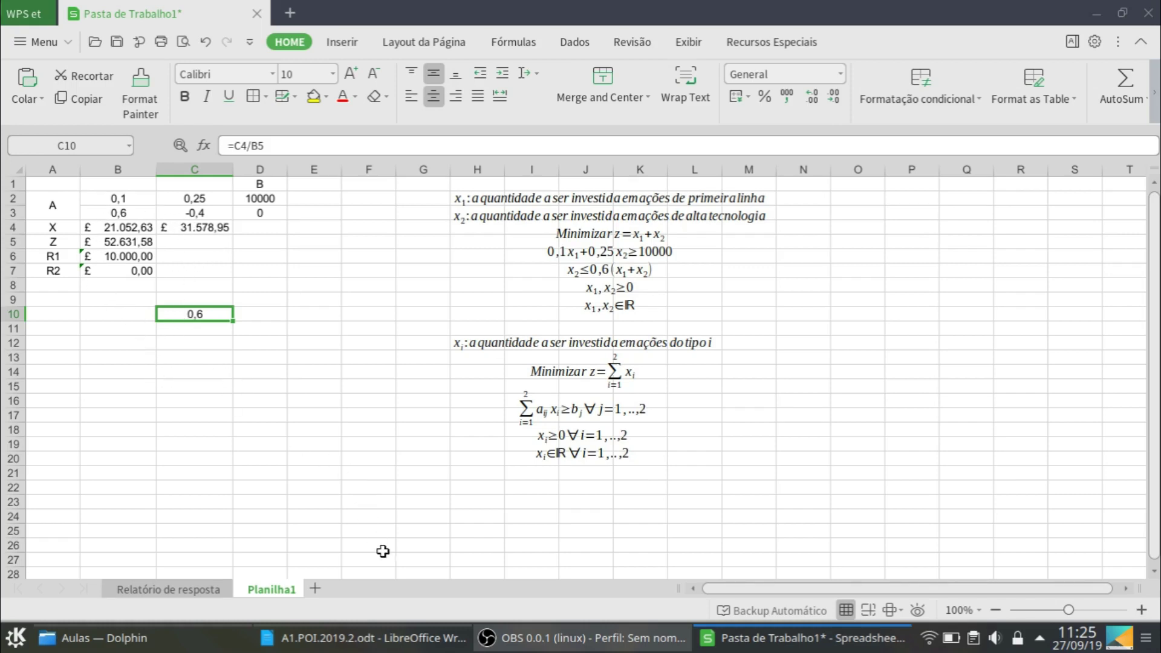
Switch to A1.POI.2019.2.odt in LibreOffice Writer, hide the find bar and review question 2's statement alongside question 1's model
click(363, 638)
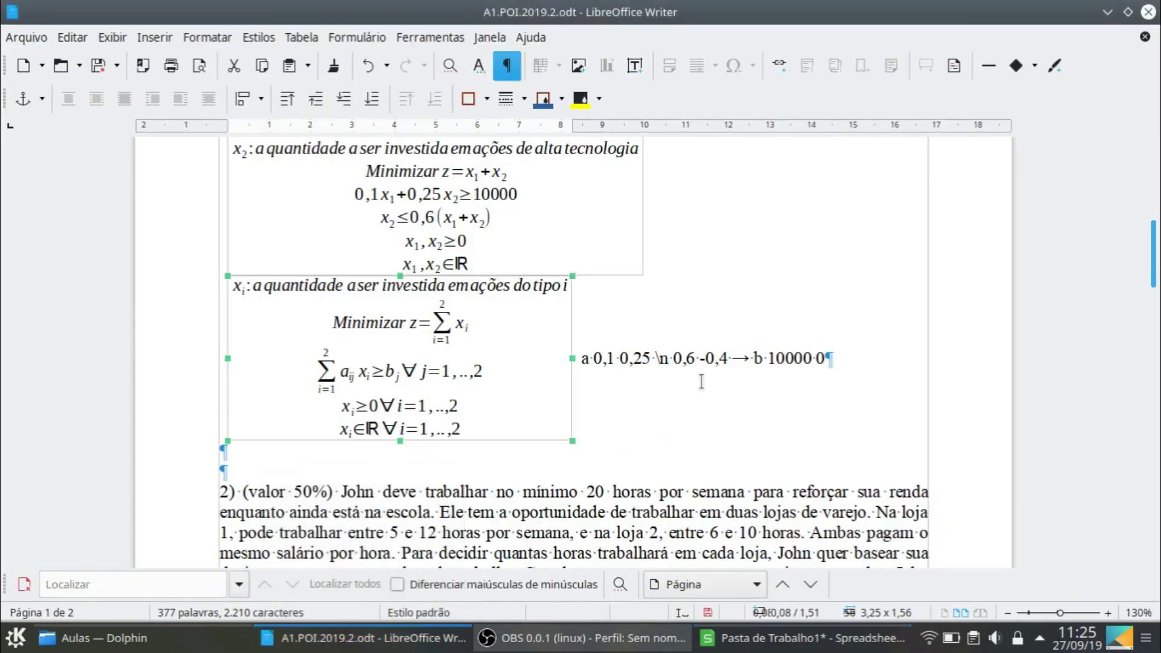
scroll(772, 409, down, 5)
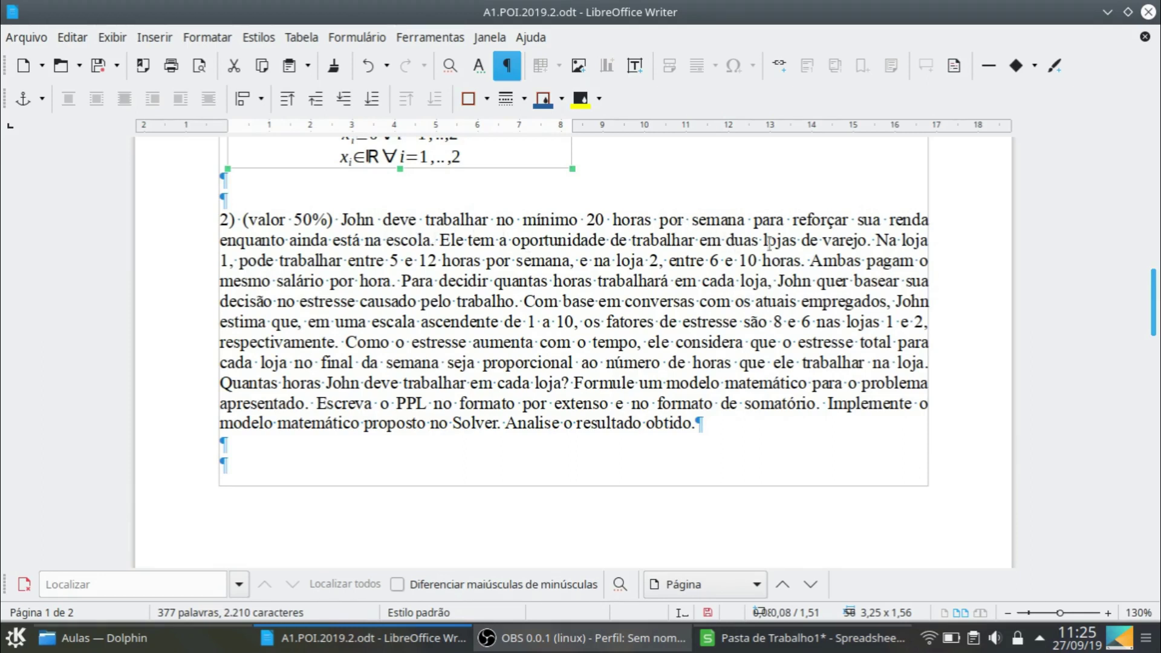
click(24, 584)
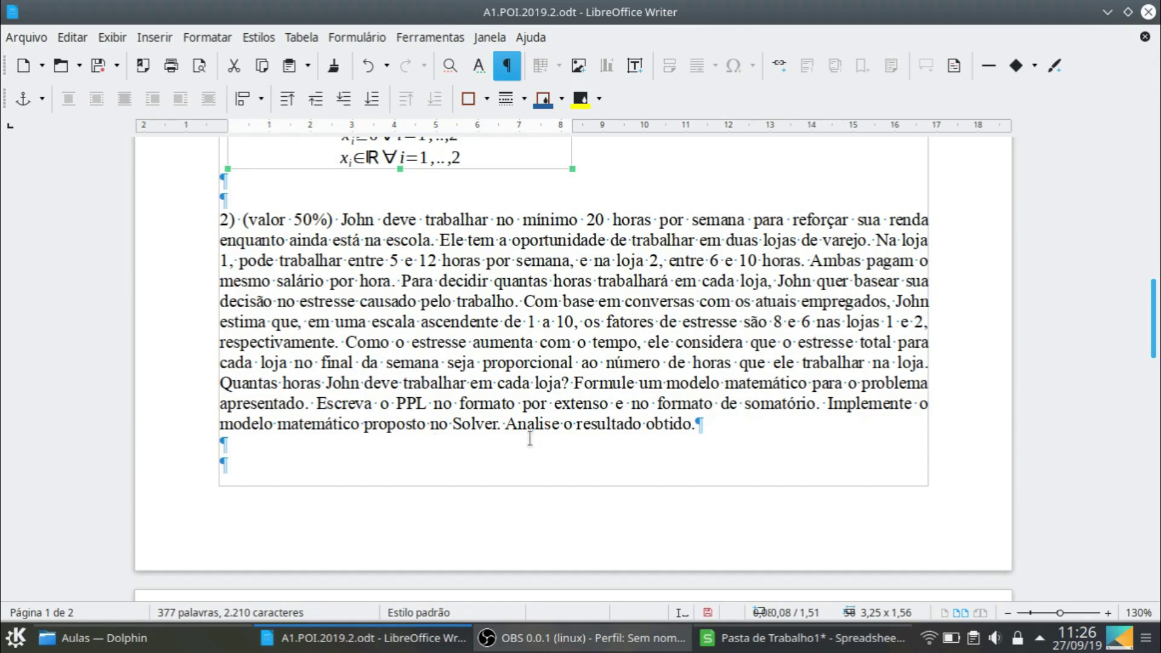
click(299, 459)
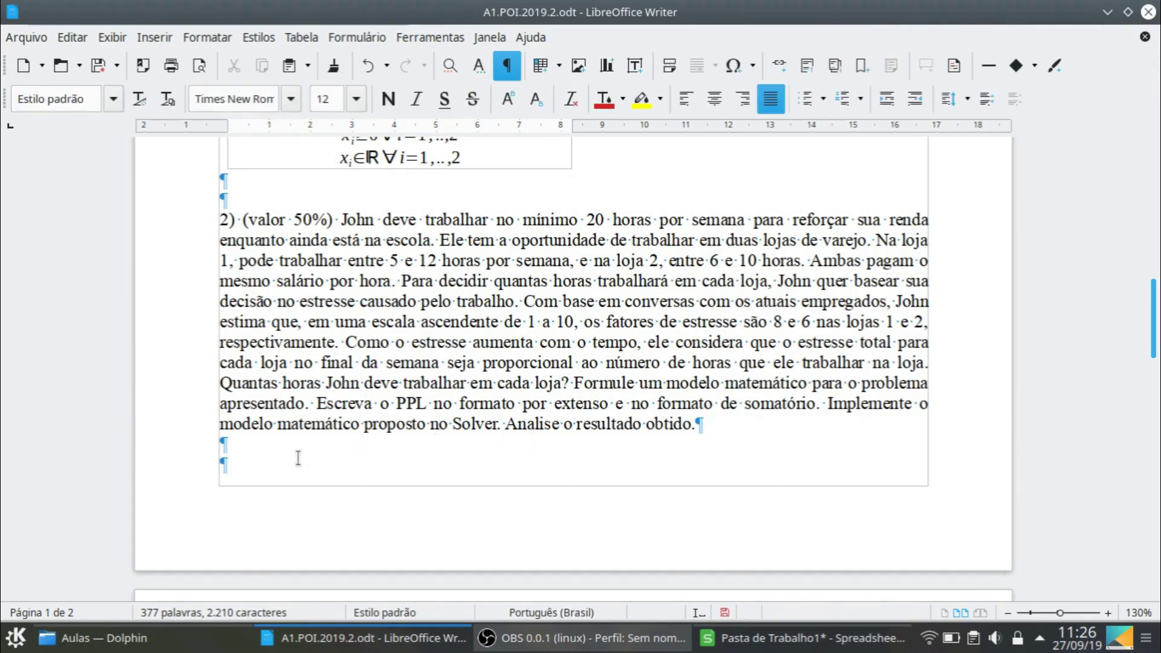
scroll(299, 459, down, 5)
scroll(424, 387, up, 14)
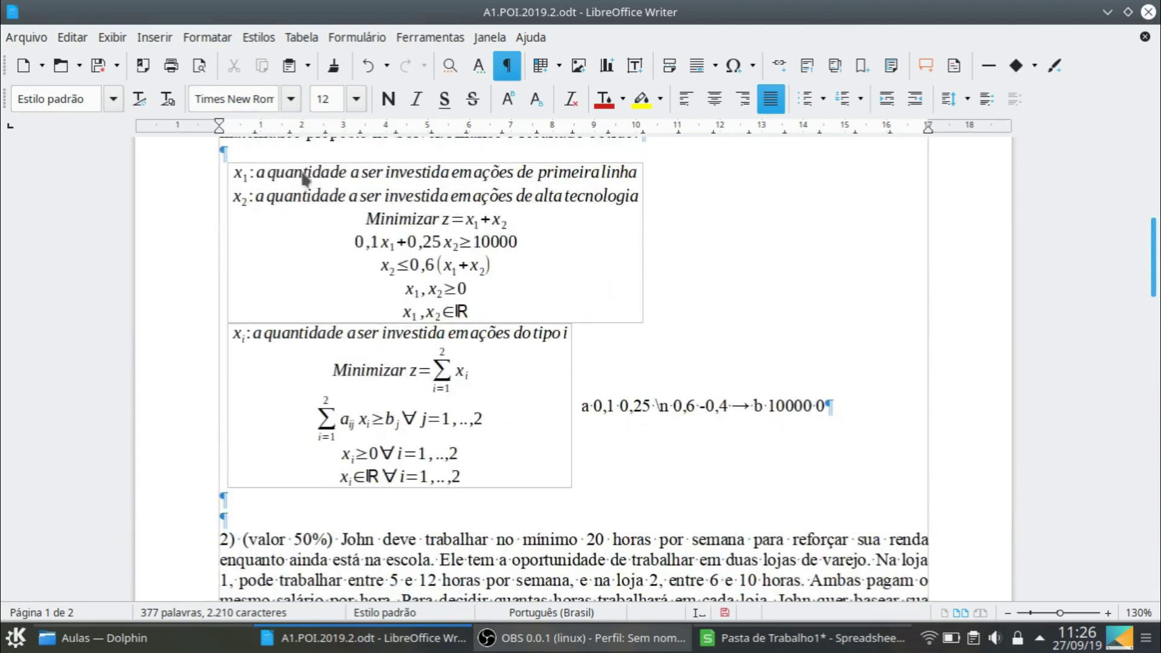
Delete question 1's two model formulas and the coefficient note beside them, leaving only empty paragraphs below its statement
shift+click(618, 447)
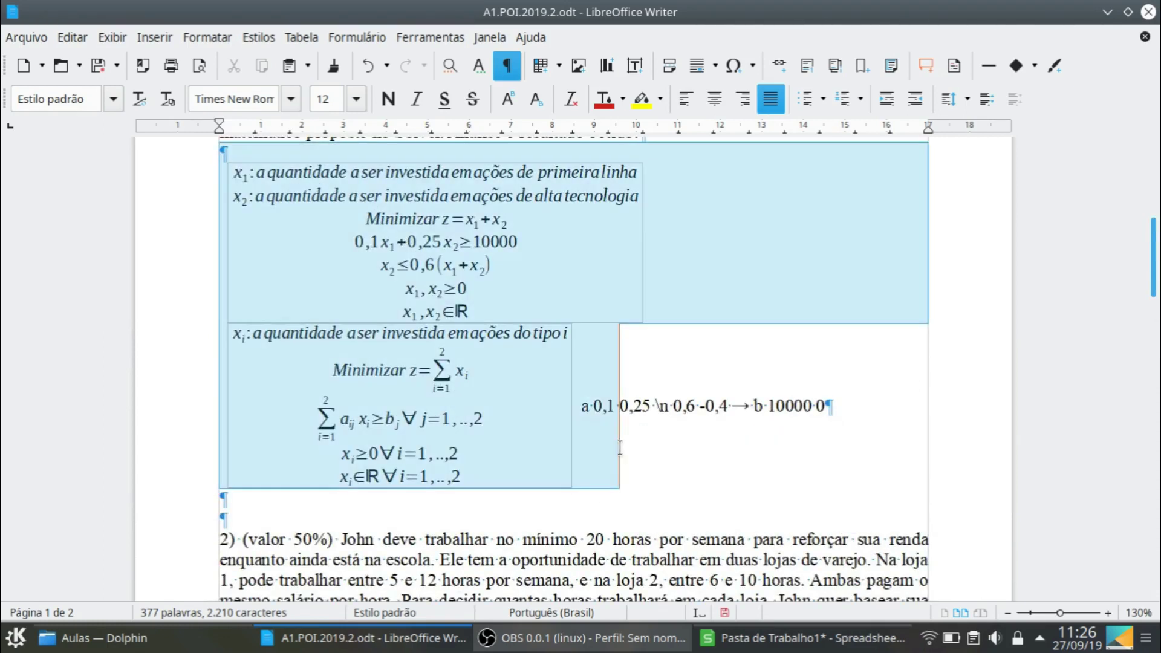
key(Delete)
key(Delete)
key(Delete)
key(Delete)
key(Delete)
key(Delete)
key(Delete)
key(Delete)
key(Delete)
key(Delete)
key(Delete)
key(Delete)
key(Delete)
key(Delete)
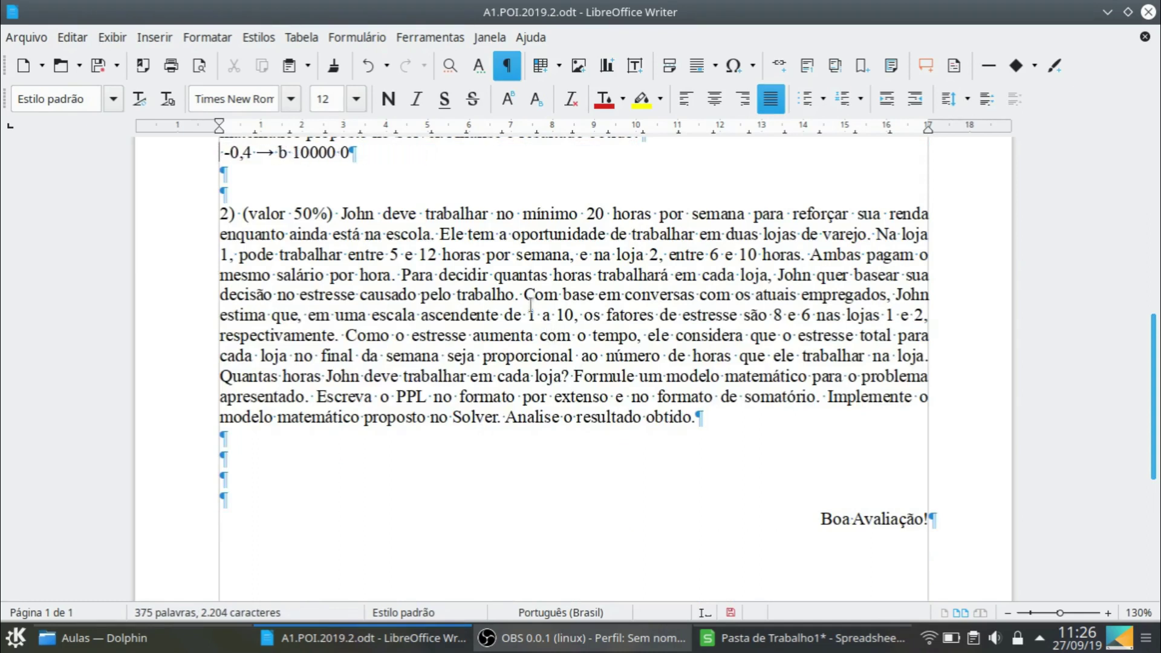
scroll(475, 323, up, 2)
key(Delete)
key(Delete)
key(Delete)
key(Delete)
key(Delete)
key(Delete)
key(Delete)
key(Delete)
key(Delete)
key(Delete)
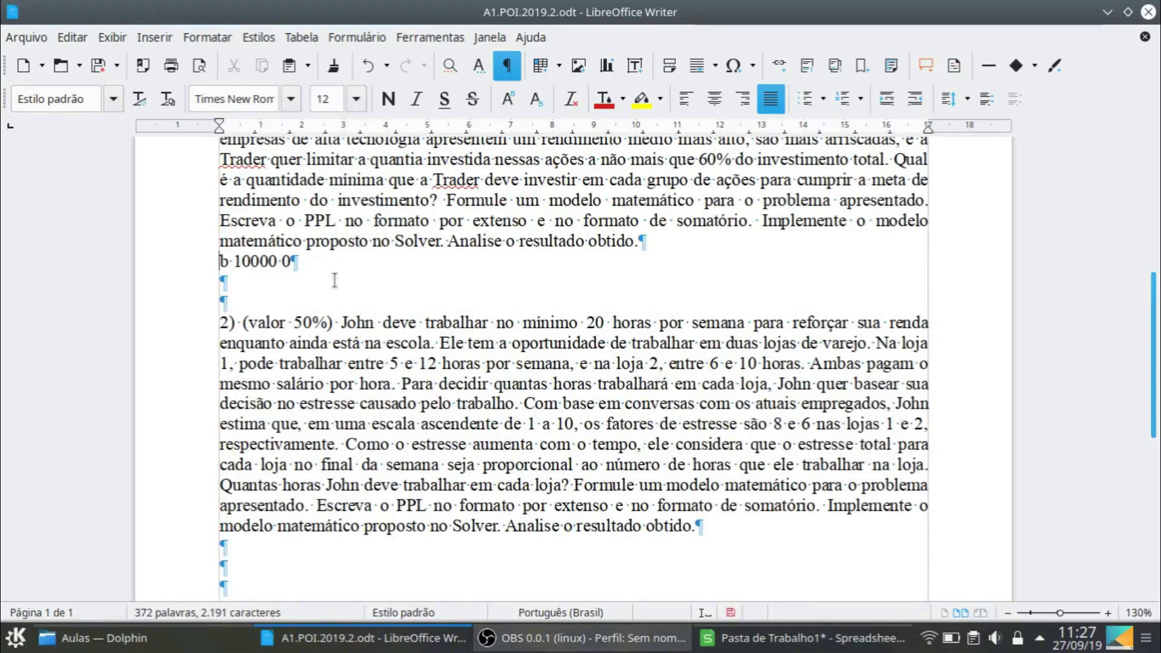
key(Delete)
key(Delete)
key(Delete)
key(Delete)
key(Delete)
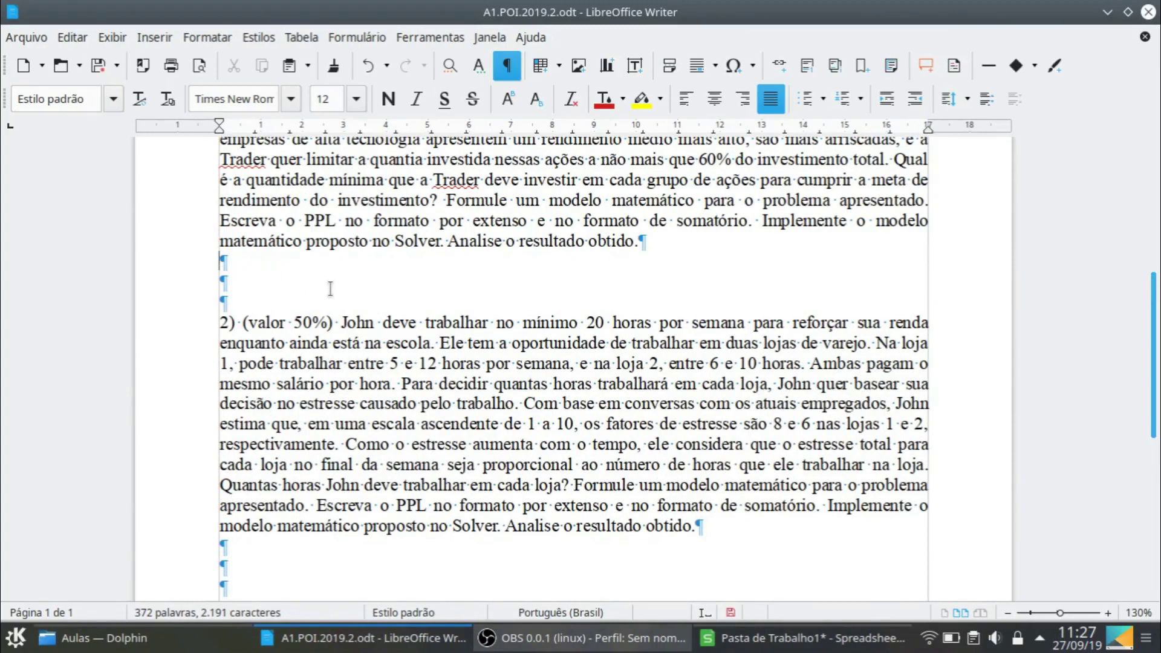
Insert a formula object on the second empty line below question 2's statement, containing "x_1: quantidade de horas a trabalhar na loja 1 newline"
scroll(375, 424, down, 3)
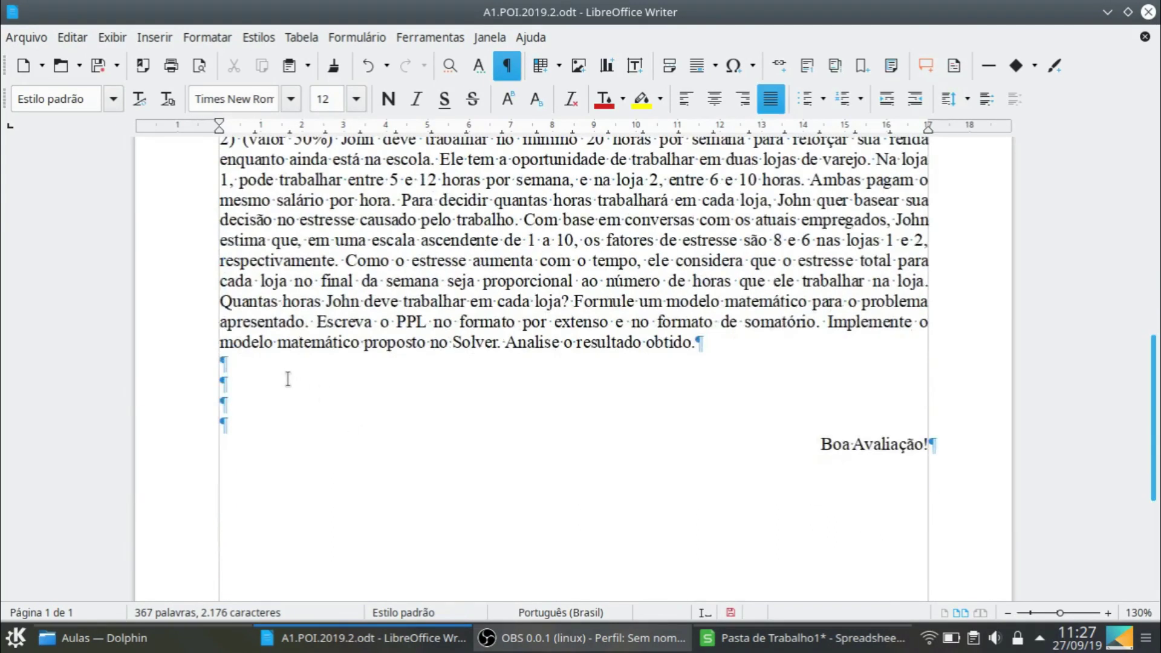
click(251, 382)
click(158, 38)
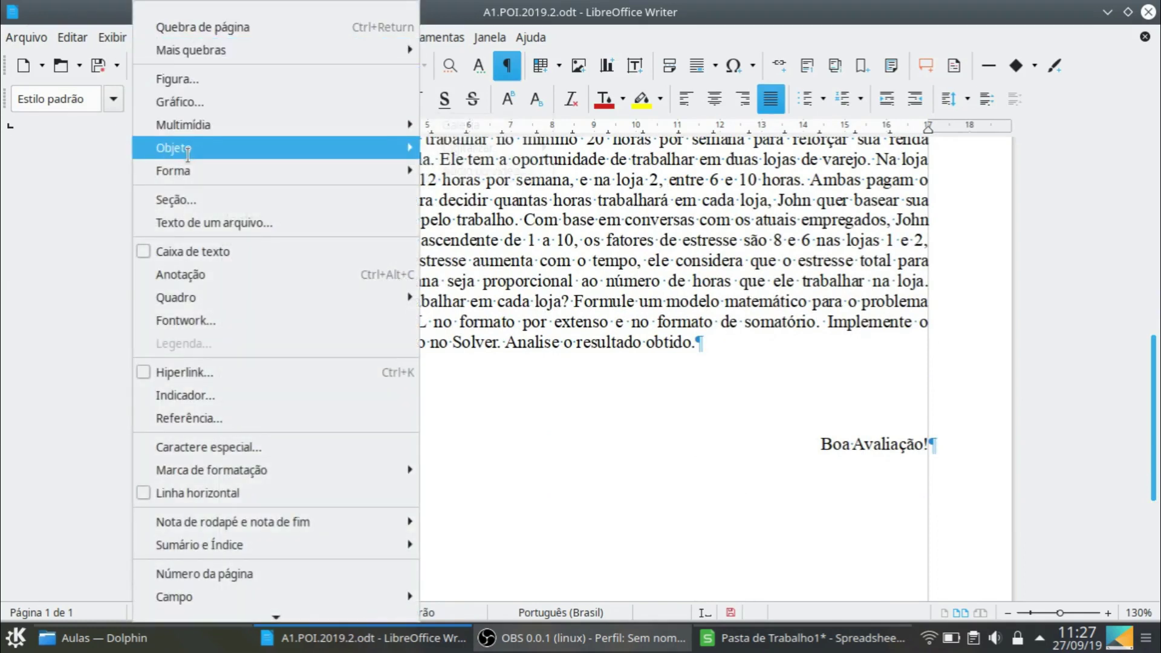
mouse_move(181, 148)
click(447, 147)
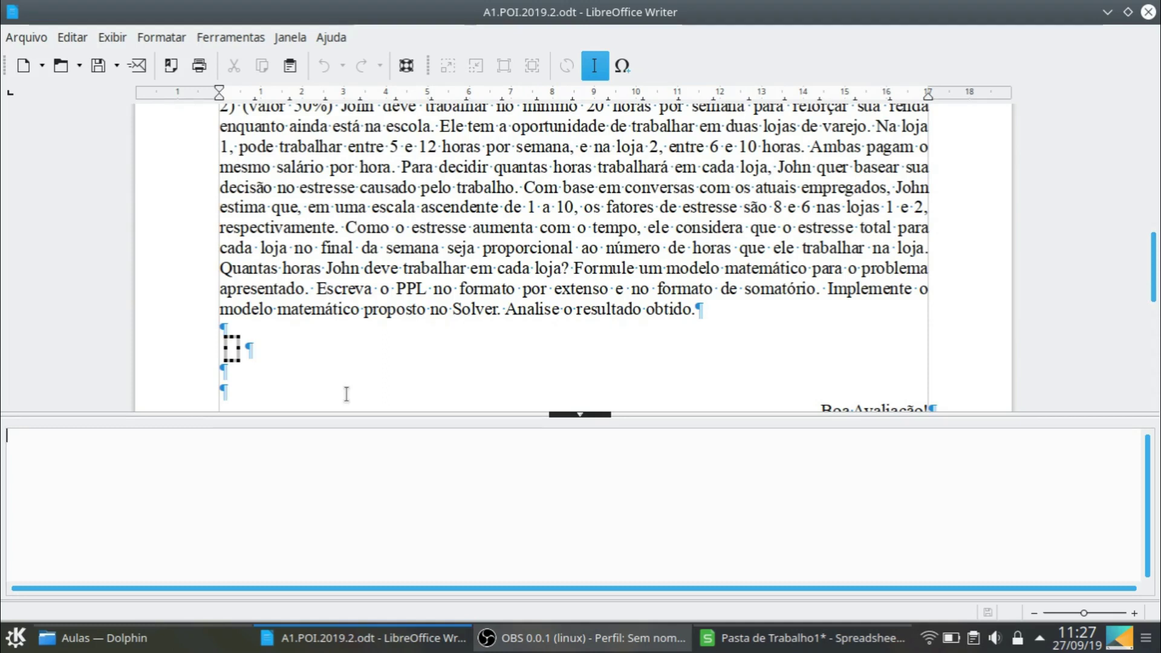
text(x_1)
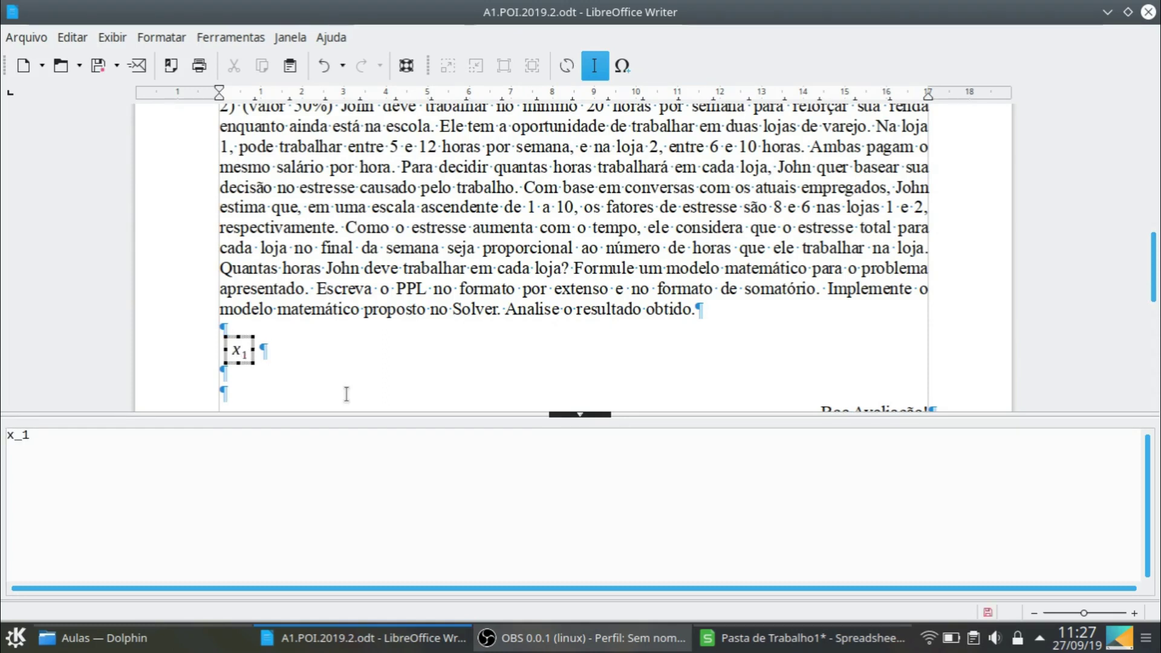
text(:)
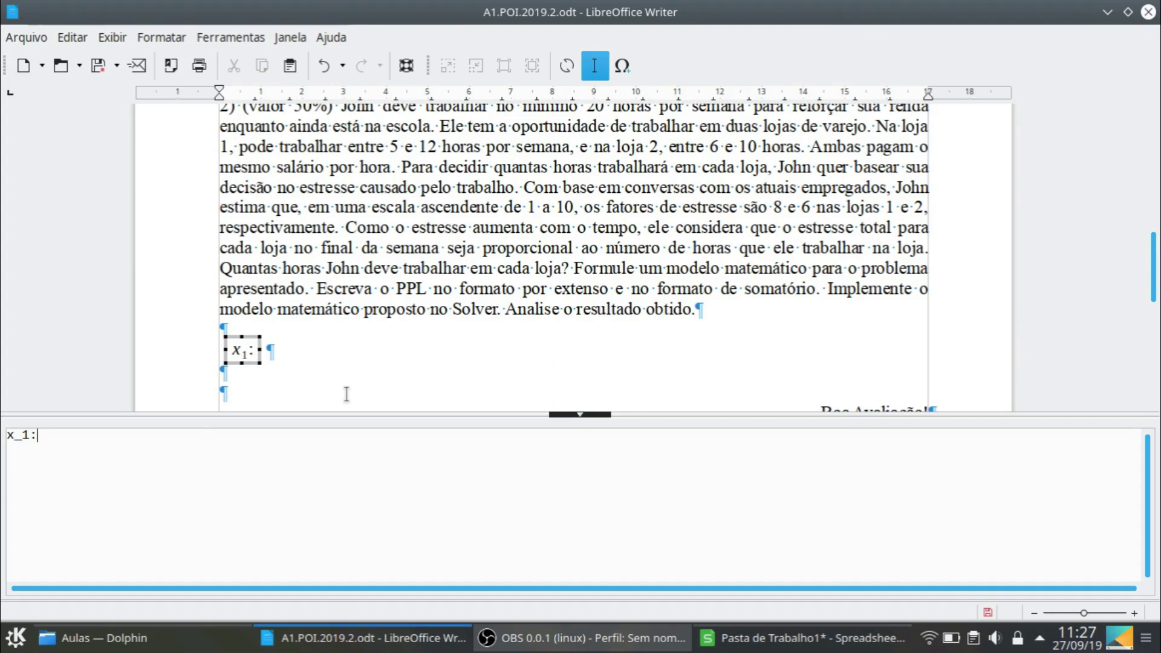
text( quant)
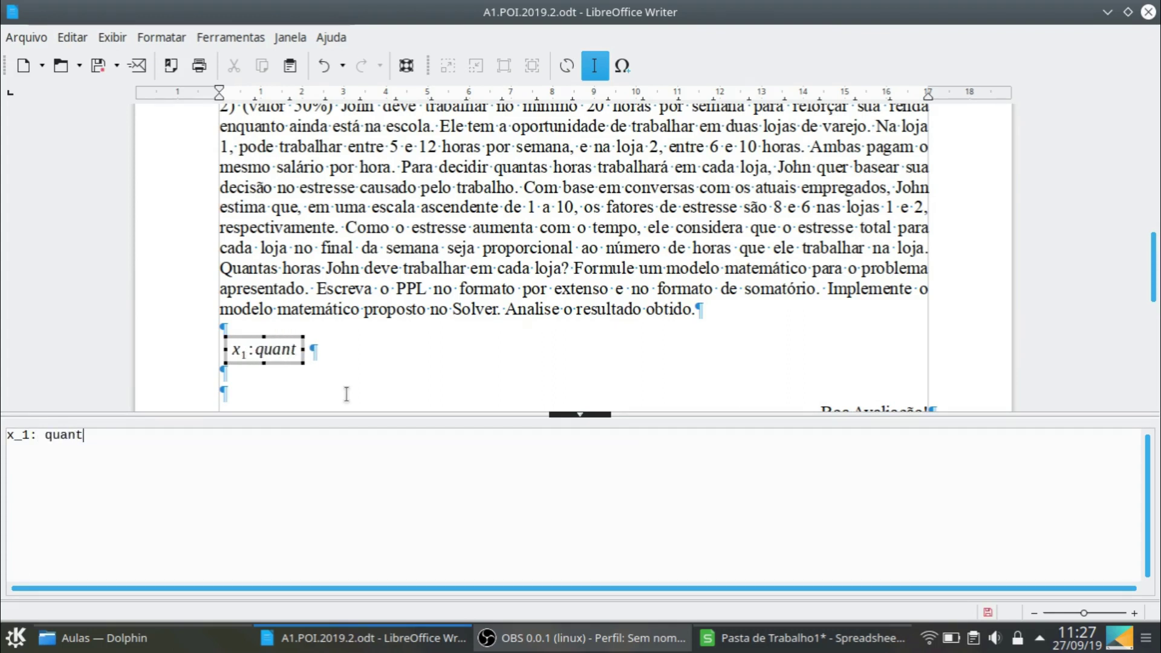
text(idade de ho)
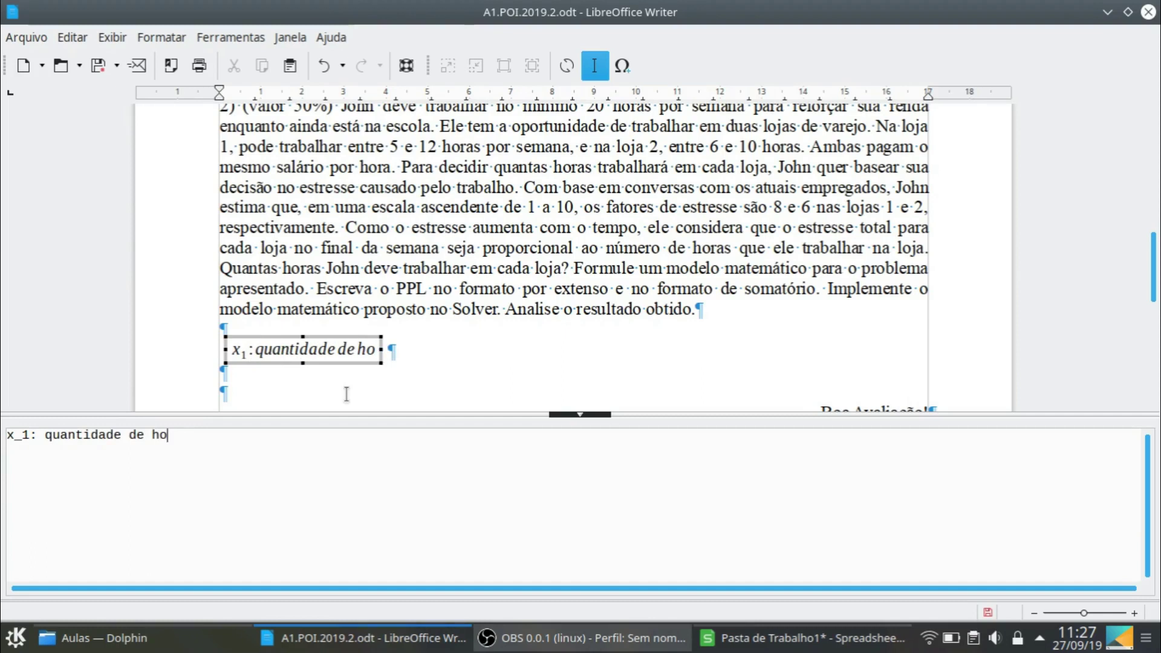
text(ras a trab)
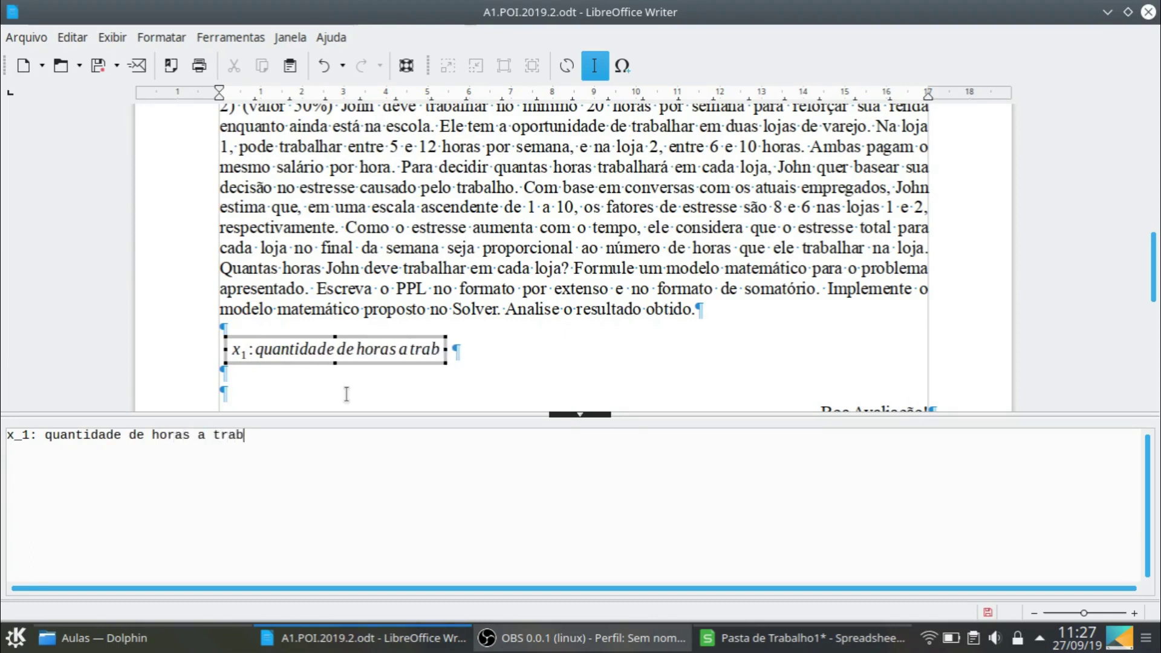
text(alhar)
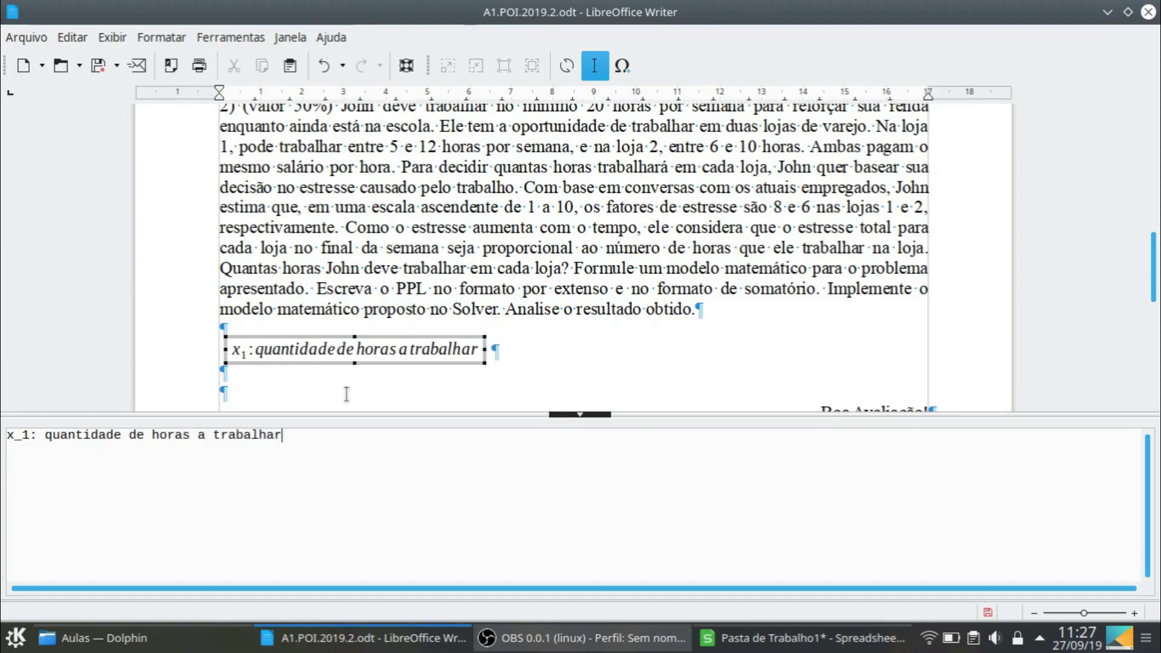
text( na loja 1 )
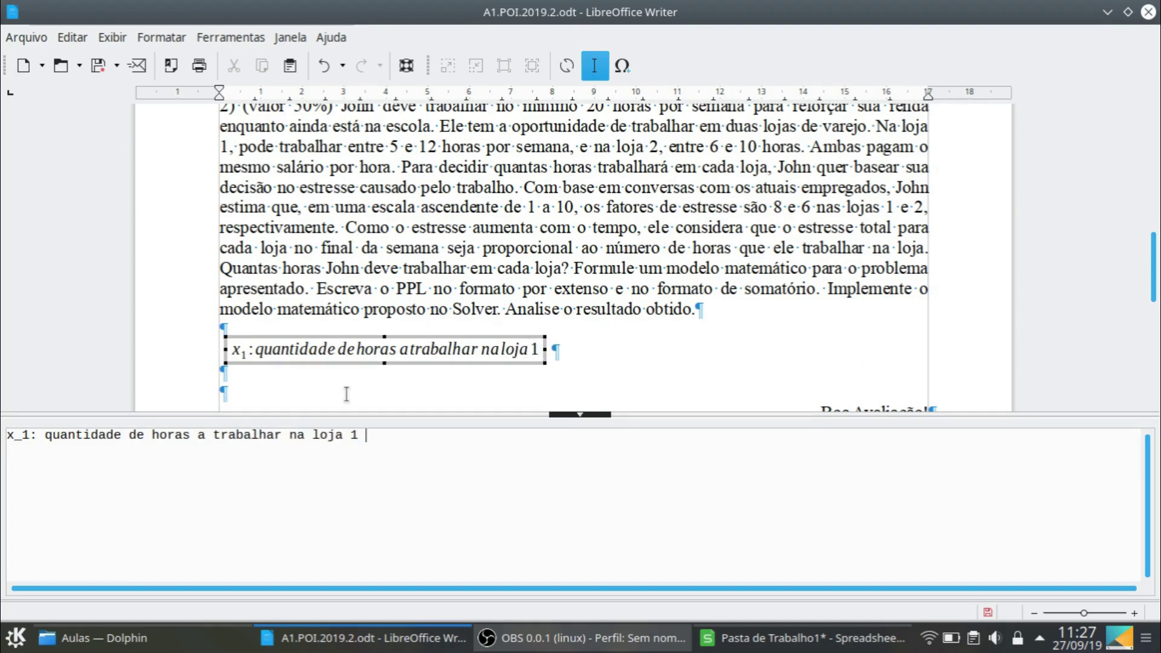
text(newline)
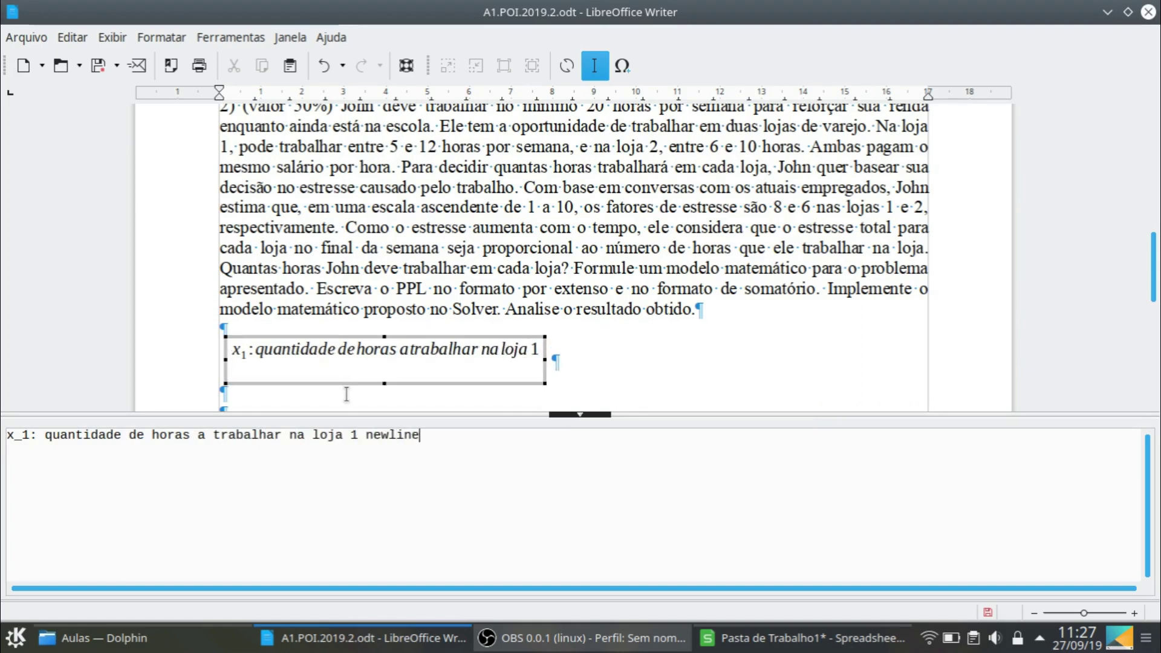
Duplicate the x_1 definition on a second formula line and change the copy to x_2 and loja 2
key(ctrl+a)
key(ctrl+c)
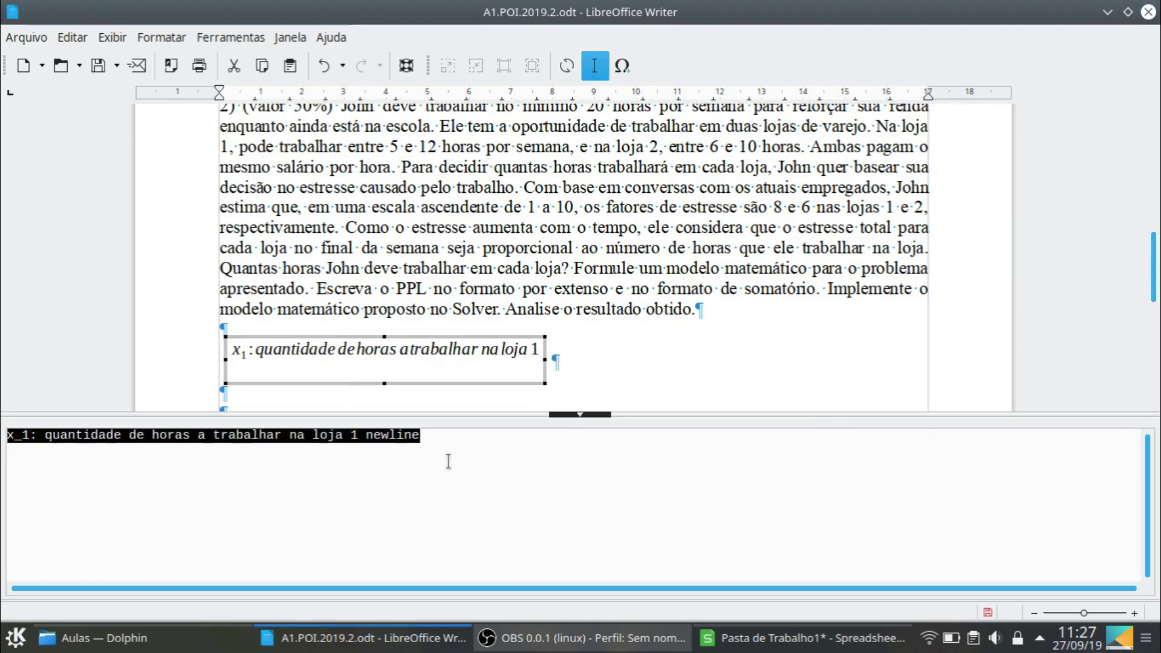
click(428, 434)
key(Return)
key(ctrl+v)
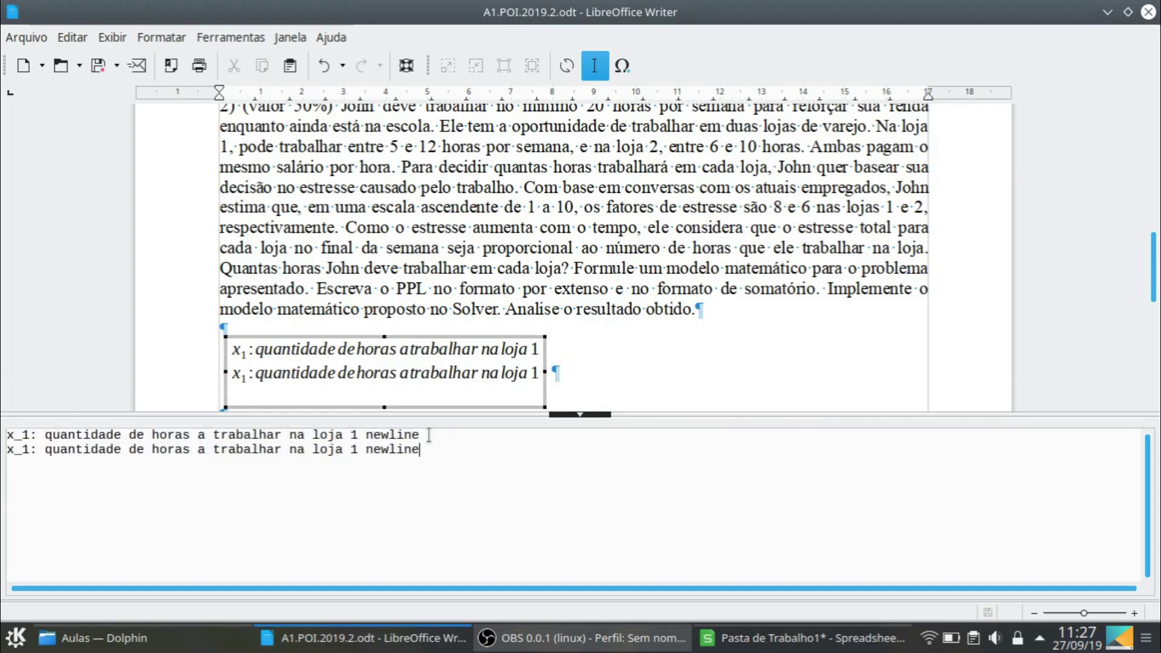
click(32, 446)
key(BackSpace)
text(2)
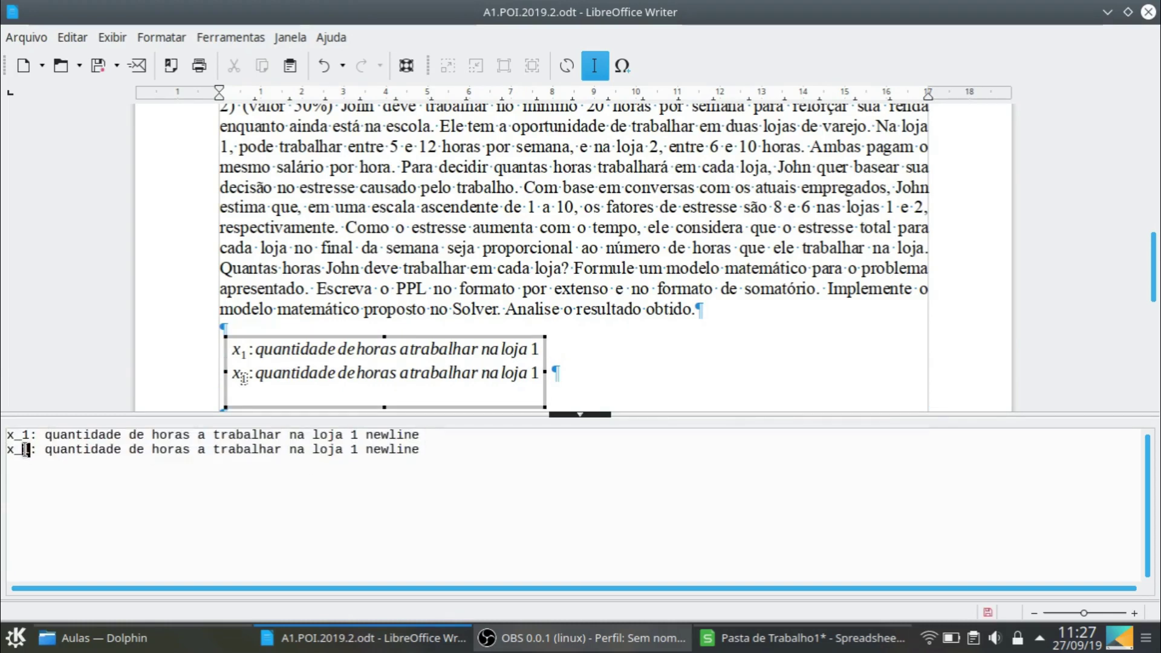
double_click(354, 449)
text(2)
click(435, 447)
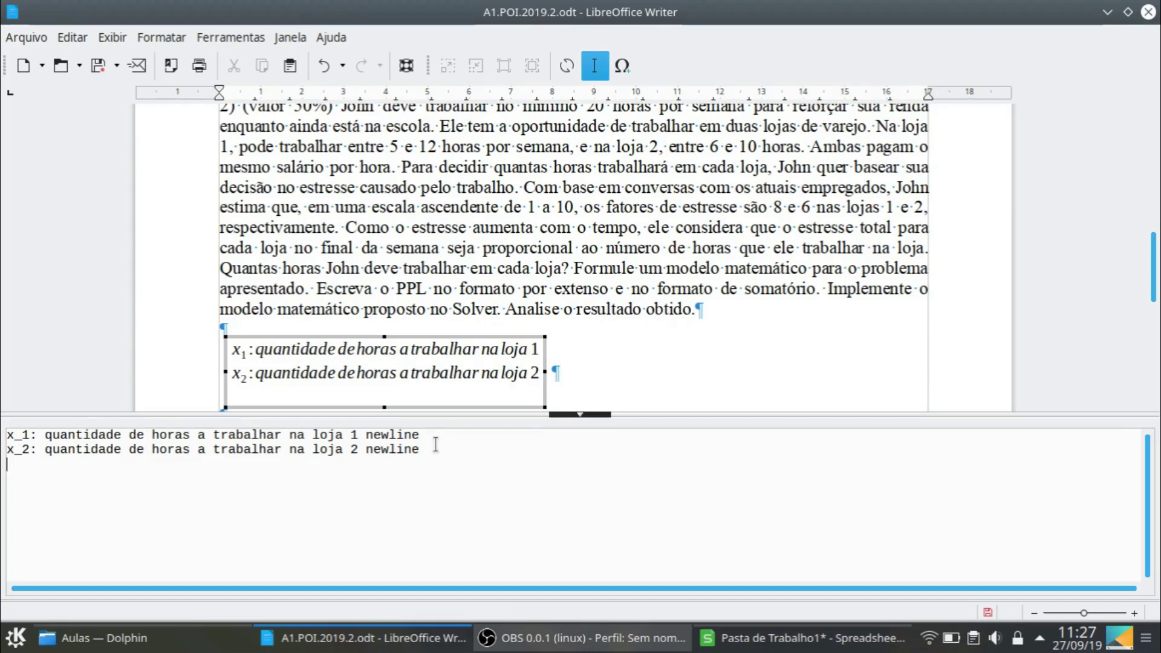
Add the objective function line "Minimizar z = 8 x_1 + 6 x_2 newline" to the formula
text(Minimi)
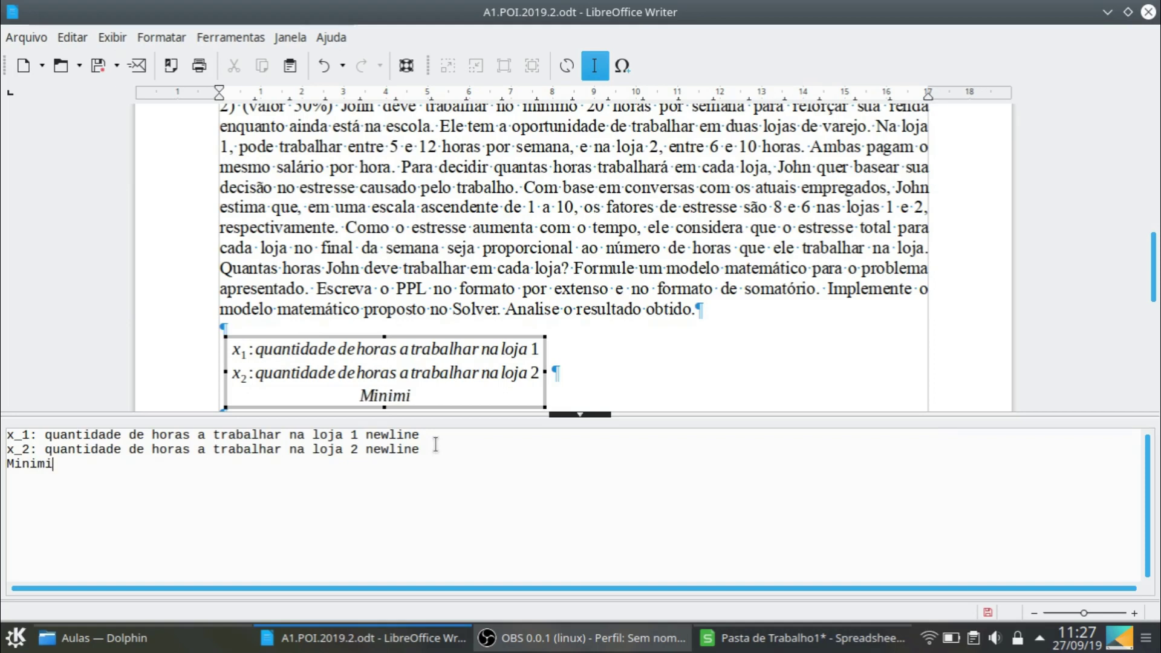
text(zar z = )
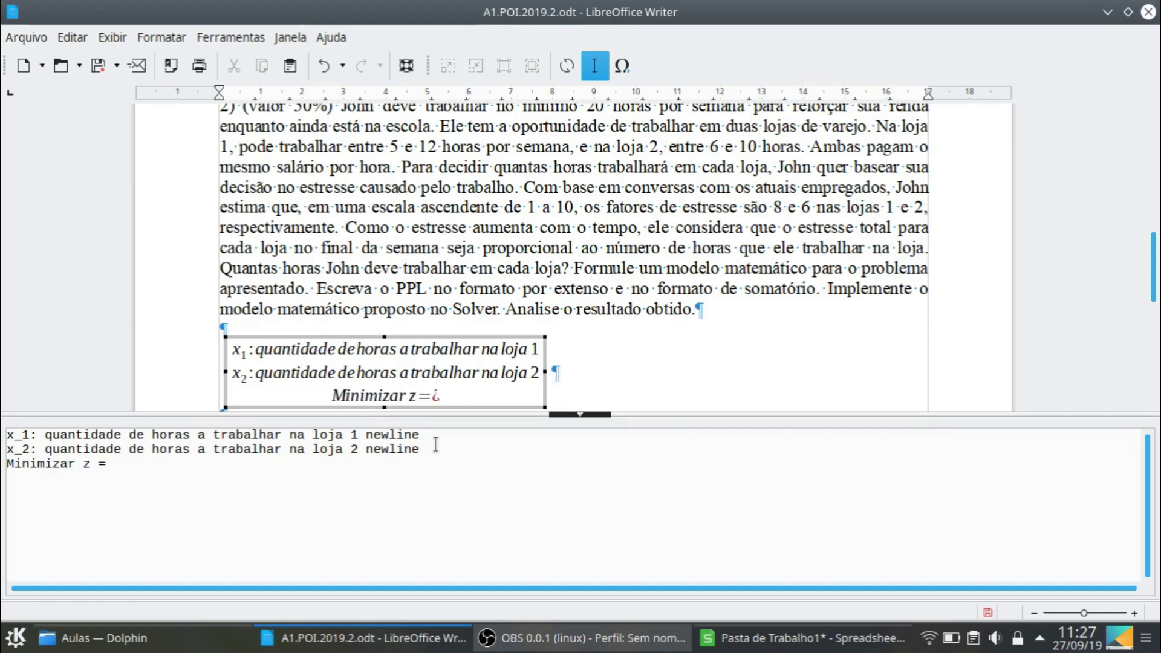
text(8 x_1)
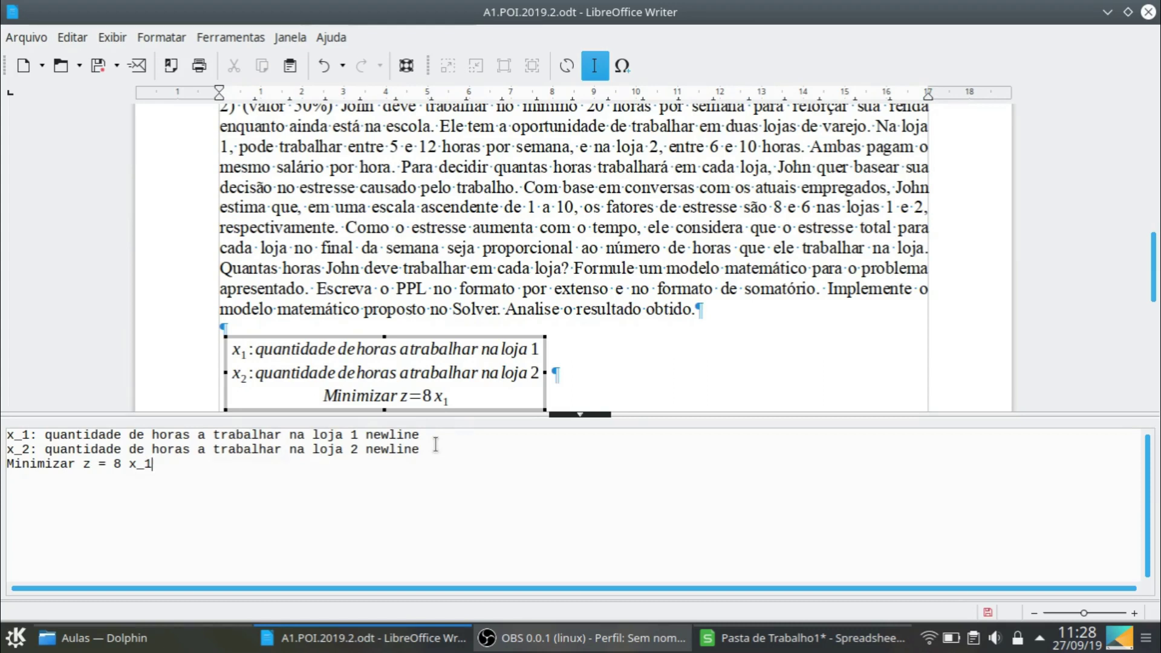
text( + )
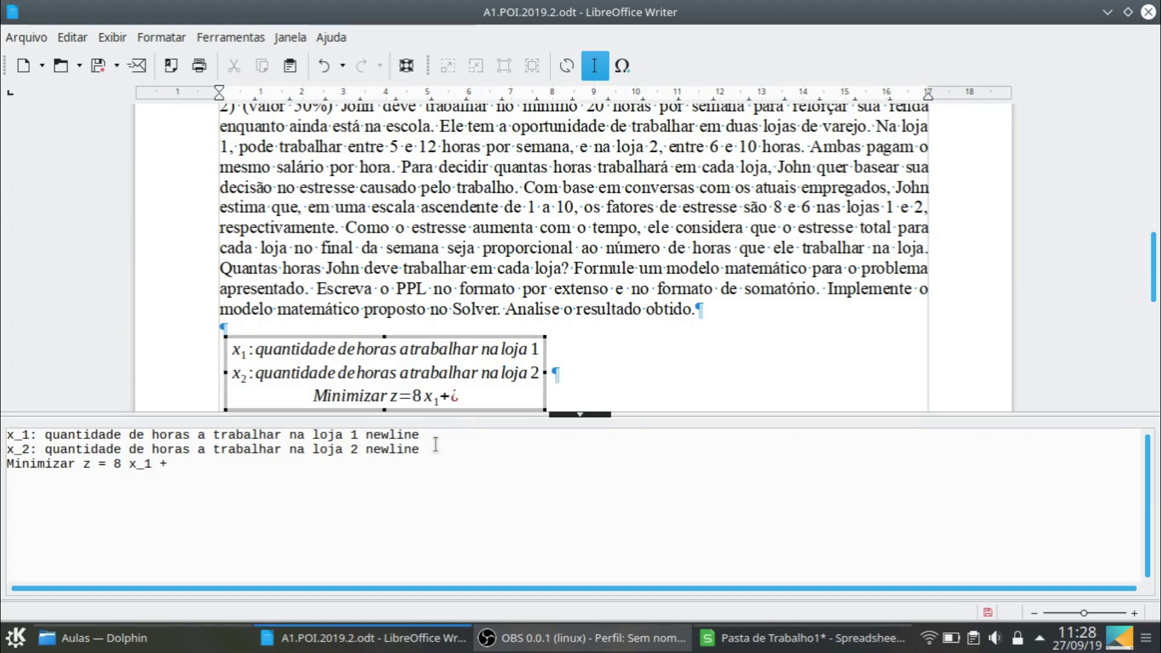
text(6 x_2)
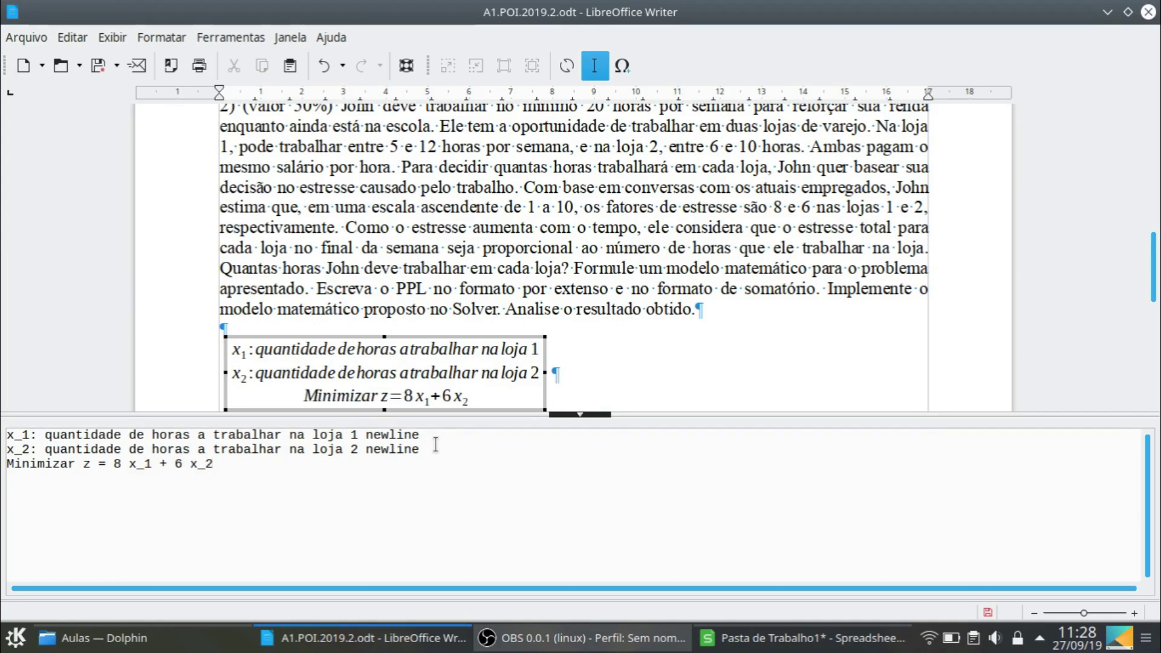
text( newline)
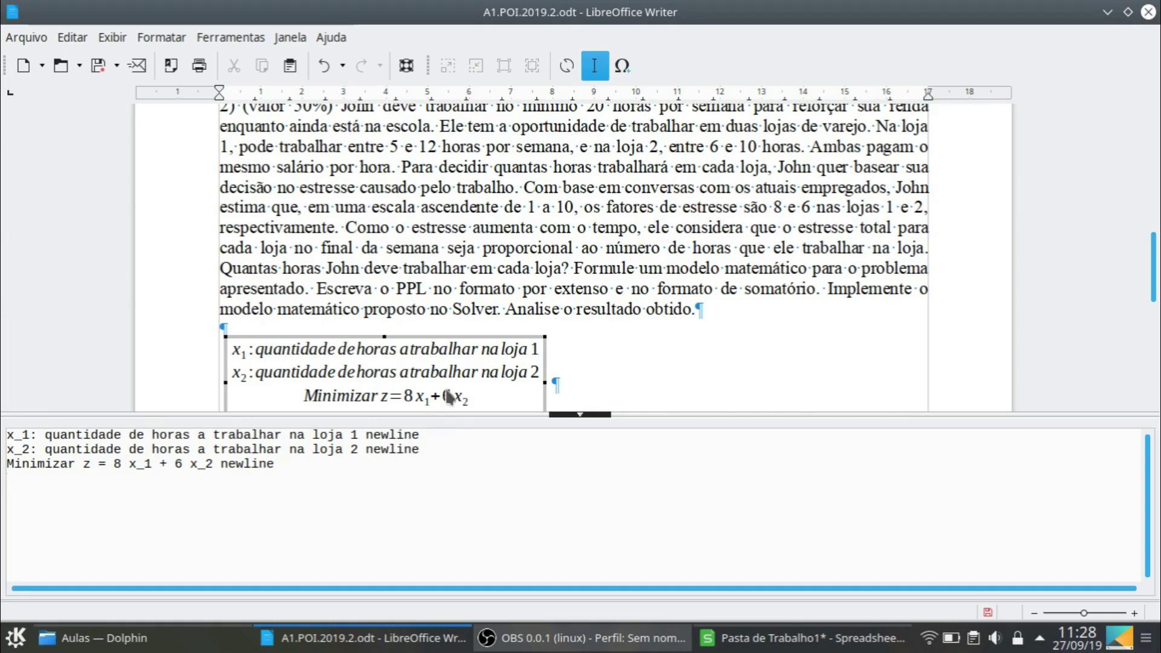
Add the constraint lines x_1 + x_2 >= 20, 5 <= x_1 <= 12 and 6 <= x_2 <= 10, each ending with newline
scroll(623, 206, up, 1)
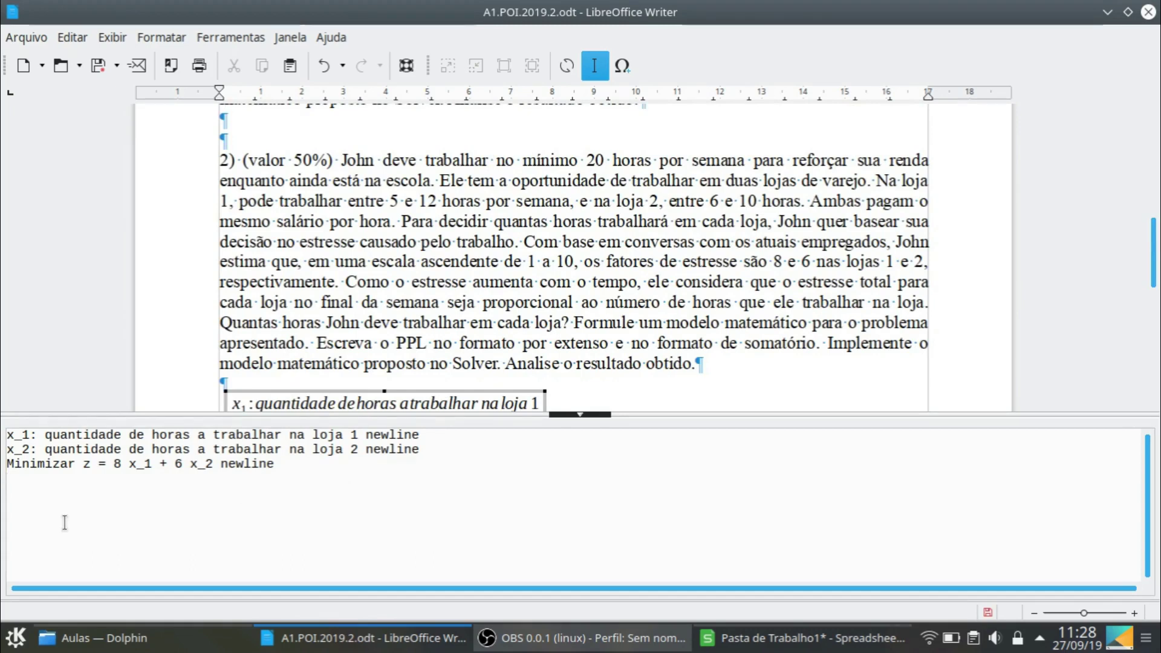
text(x_1 + x_2 >= 20 newline)
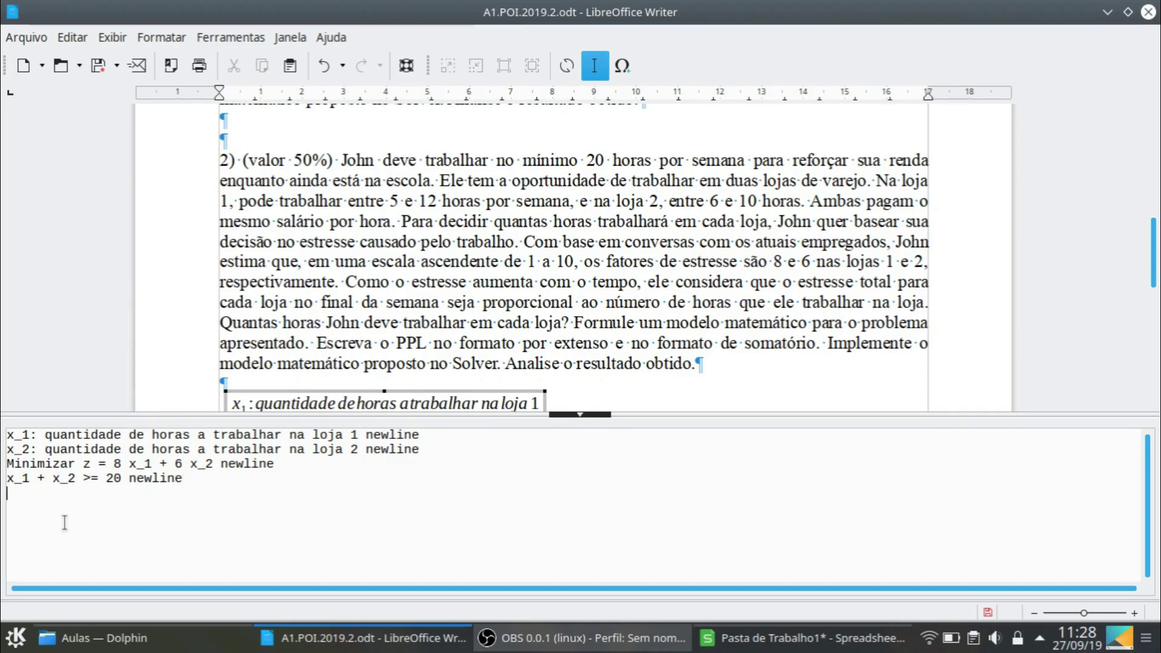
text(5 <= x_1 <= 12)
text(newline)
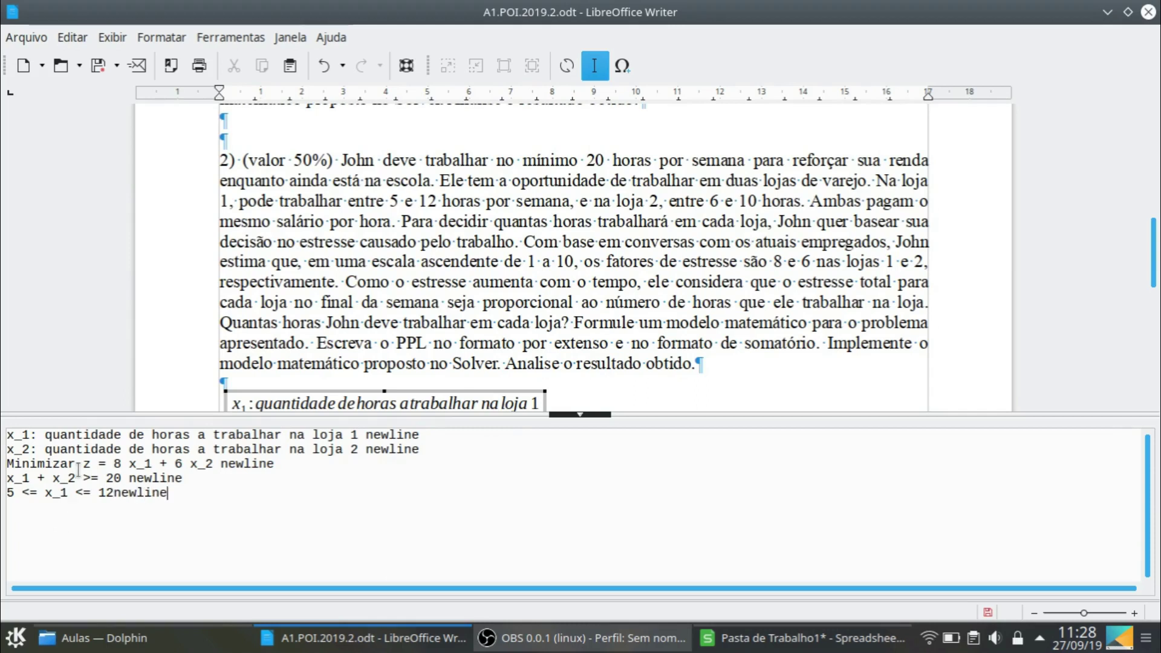
click(114, 492)
text(newline )
text(6)
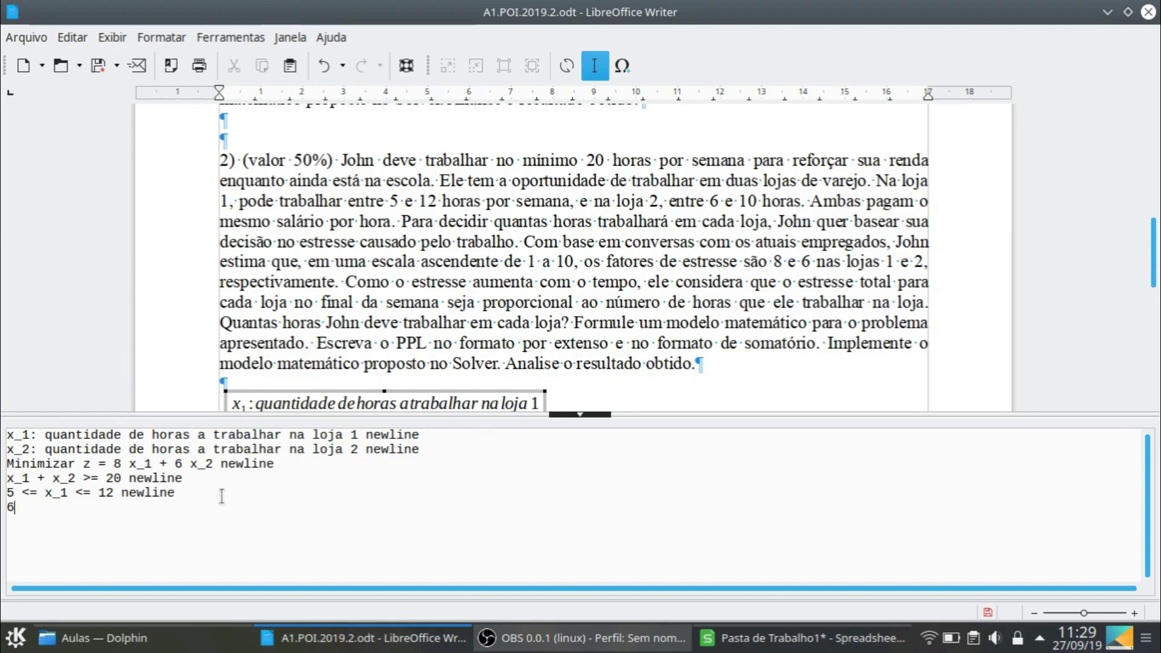
text( <= x_2 <= 10 newline)
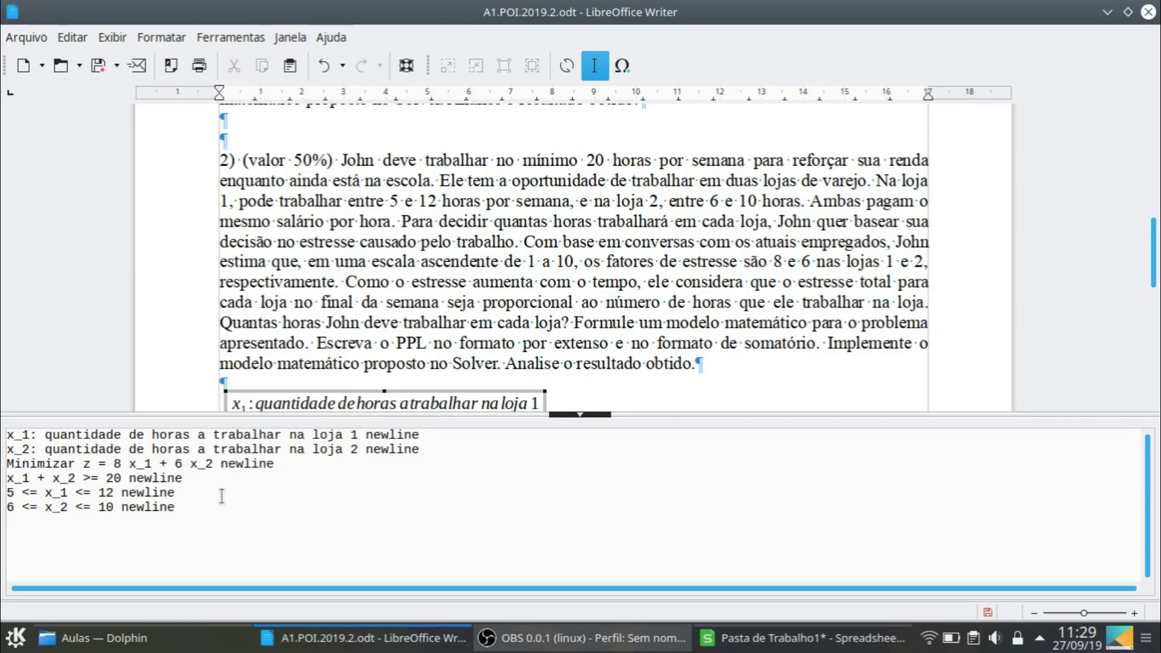
Finish the formula with the domain line "x_1, x_2 in setR" and leave formula editing
text(x_1, x_2 in set)
key(BackSpace)
text(R)
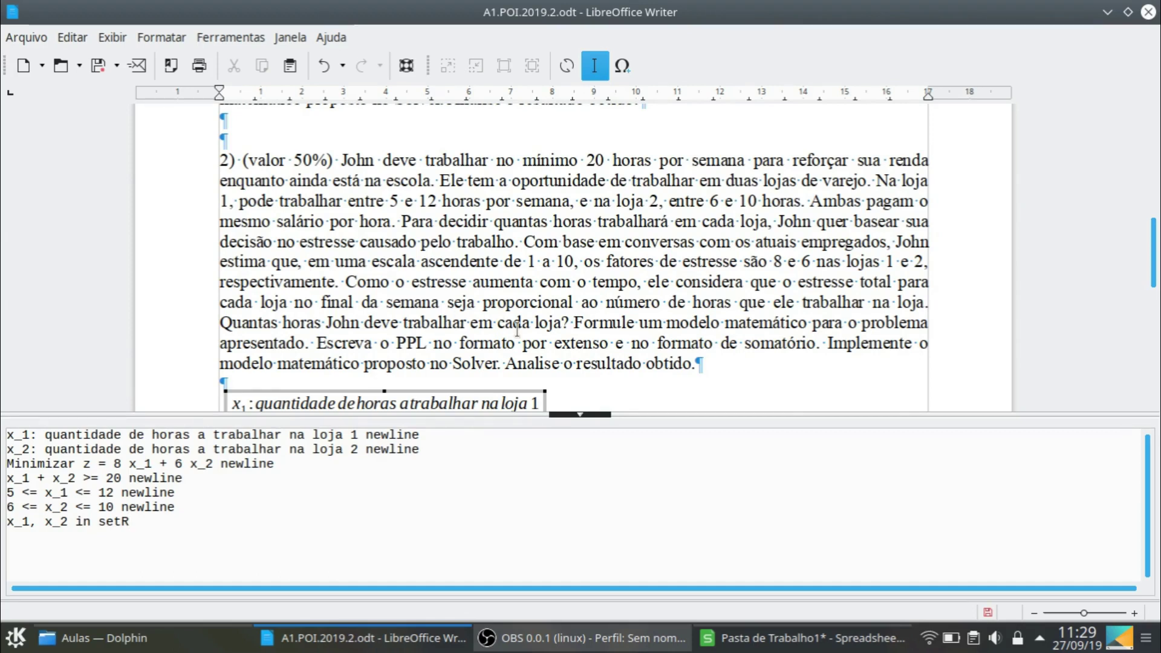
key(Escape)
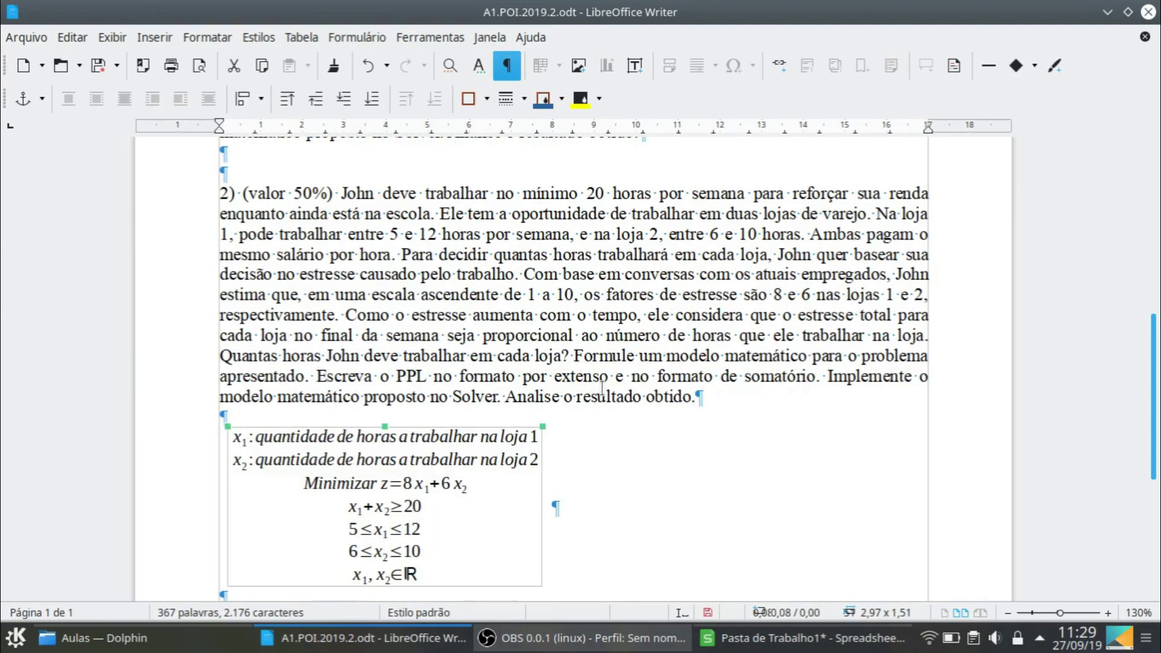
Copy question 2's model formula and paste the duplicate beside the original on the same line
scroll(610, 437, down, 3)
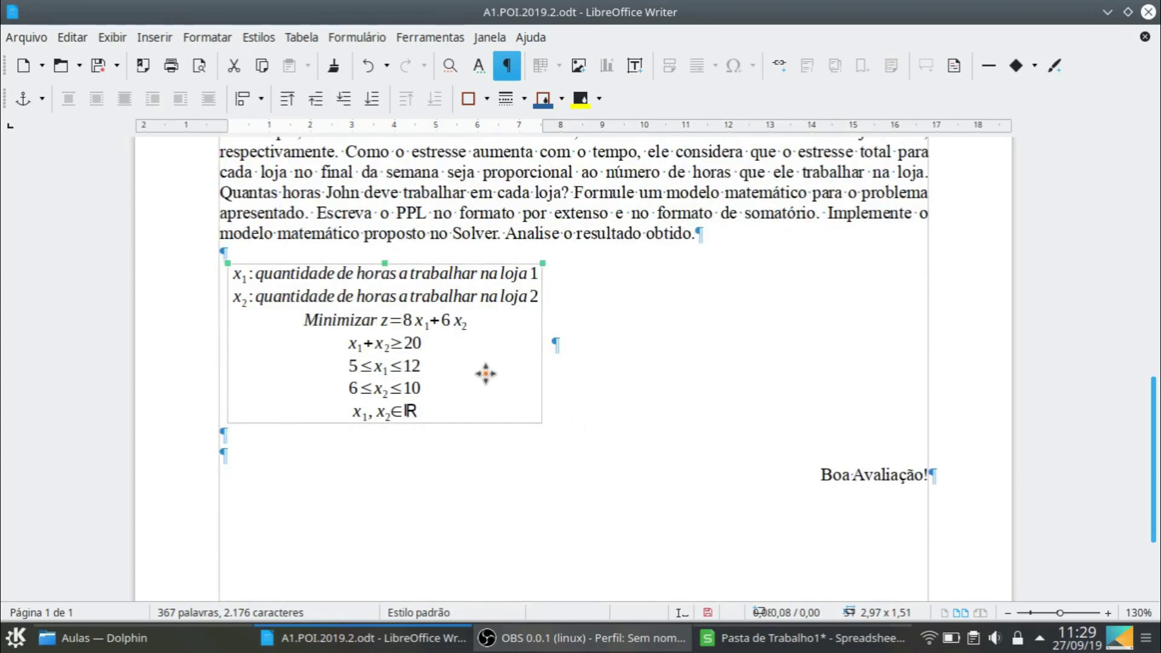
key(ctrl+c)
click(584, 338)
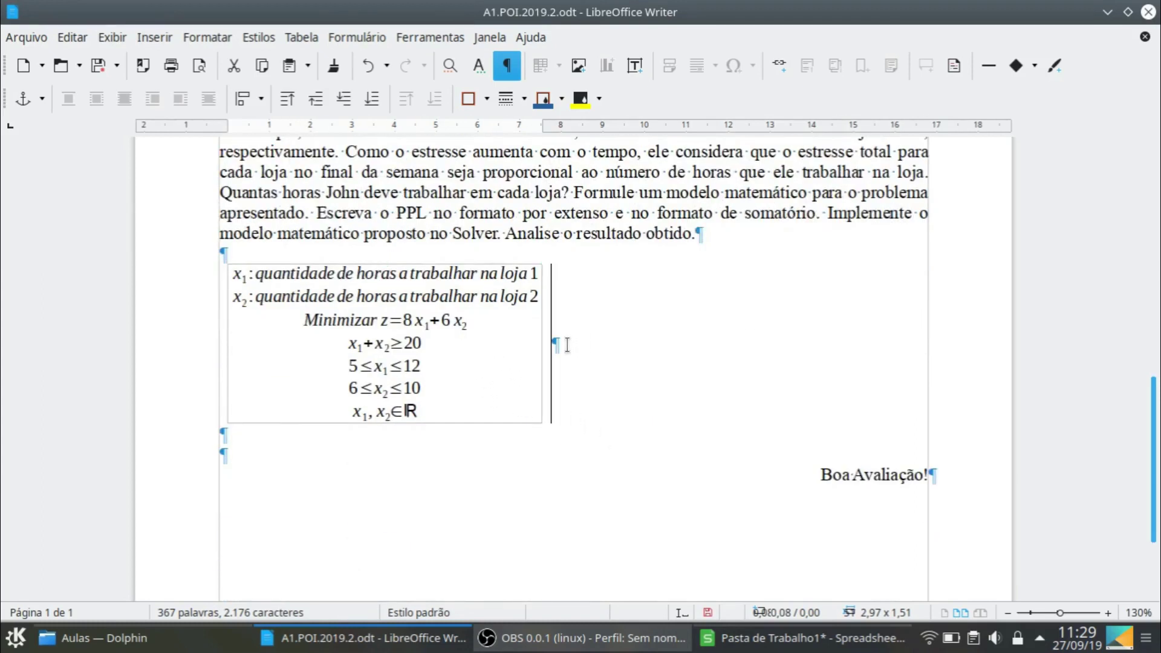
key(ctrl+v)
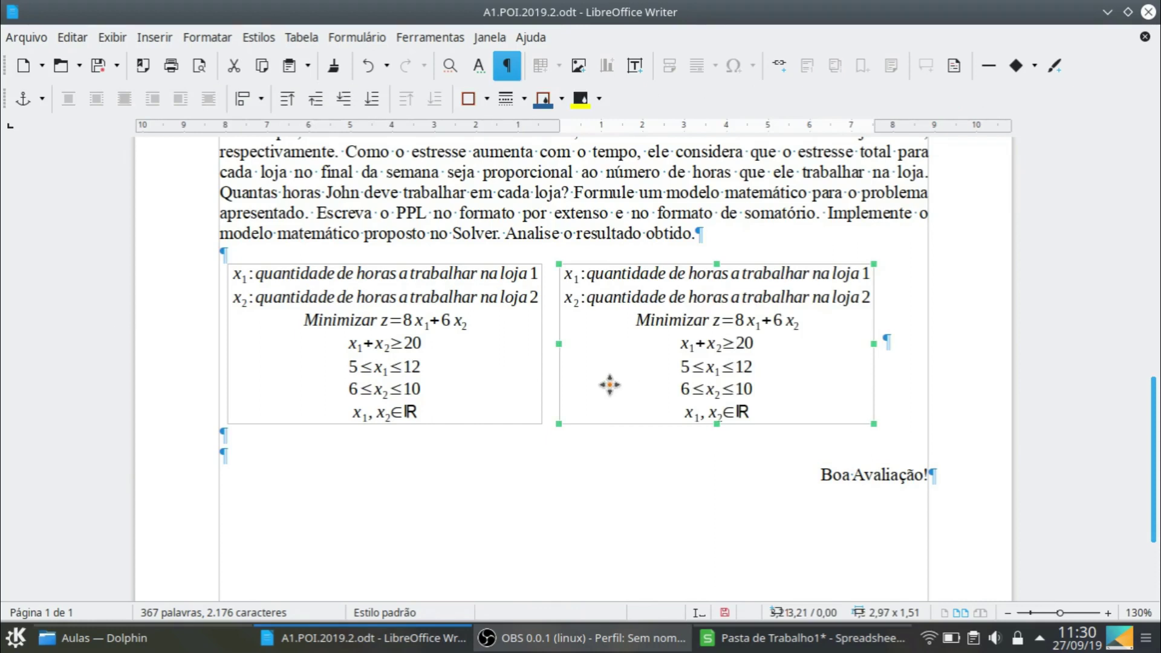
In the duplicated formula, change the first variable definition to x_i for loja i and delete the x_2 definition line
double_click(646, 327)
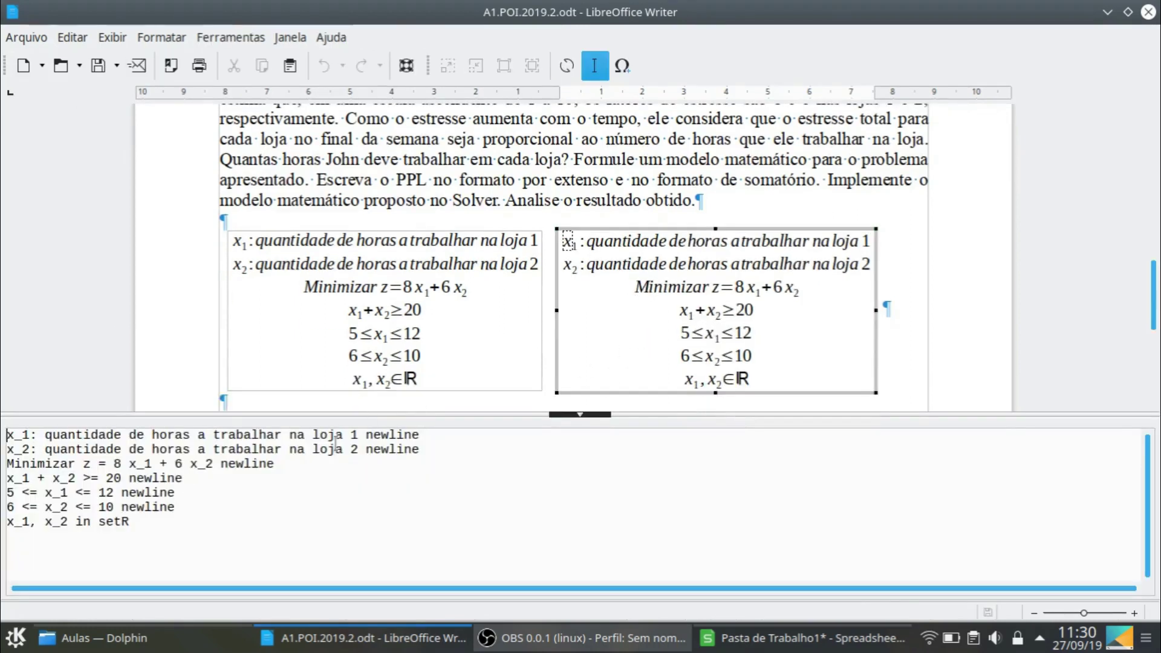
double_click(26, 435)
text(i)
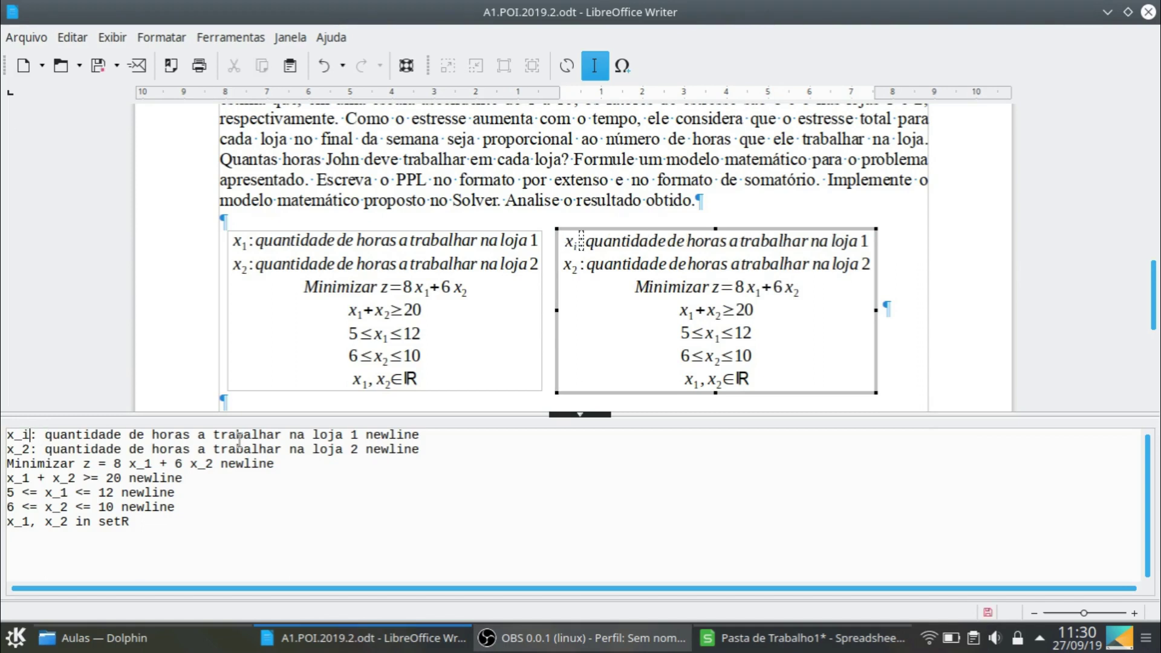
double_click(354, 434)
text(i)
triple_click(426, 449)
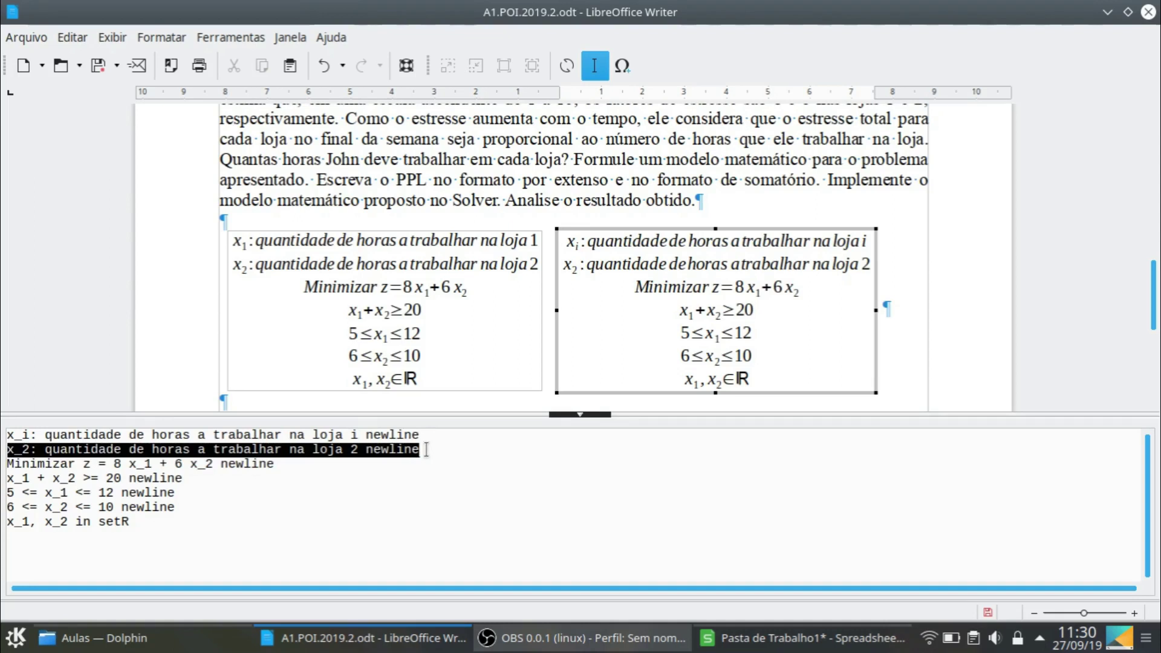
key(Delete)
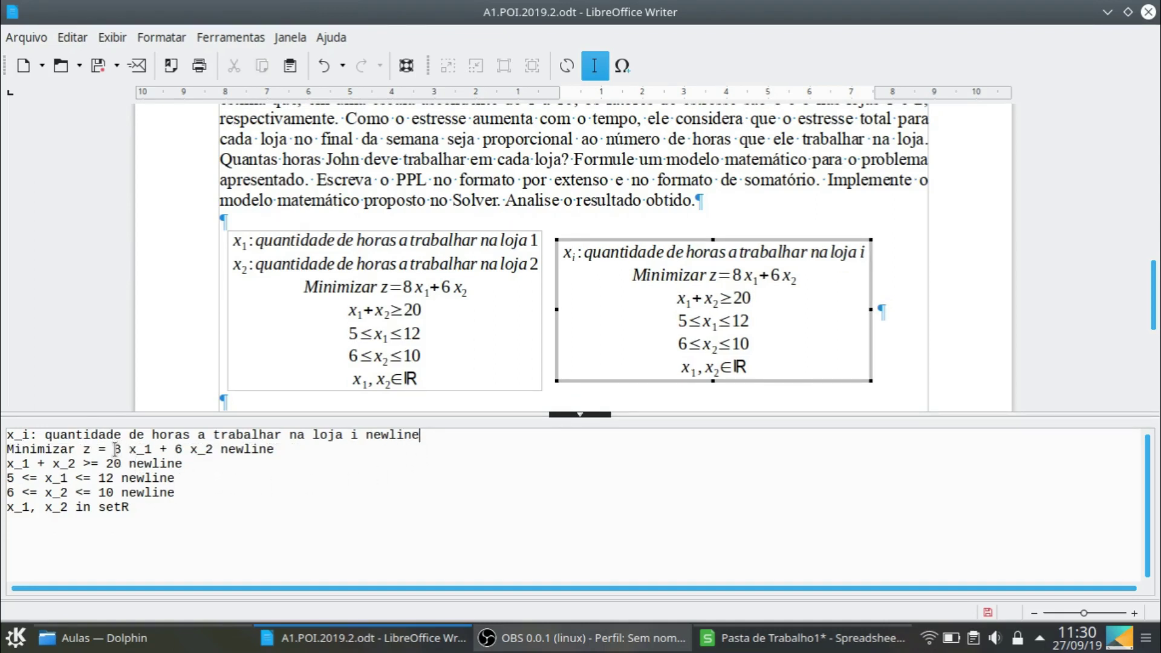
In the duplicate's objective line, replace the coefficient 8 with "sum from i=1 to 2 c_i"
double_click(116, 448)
text(m)
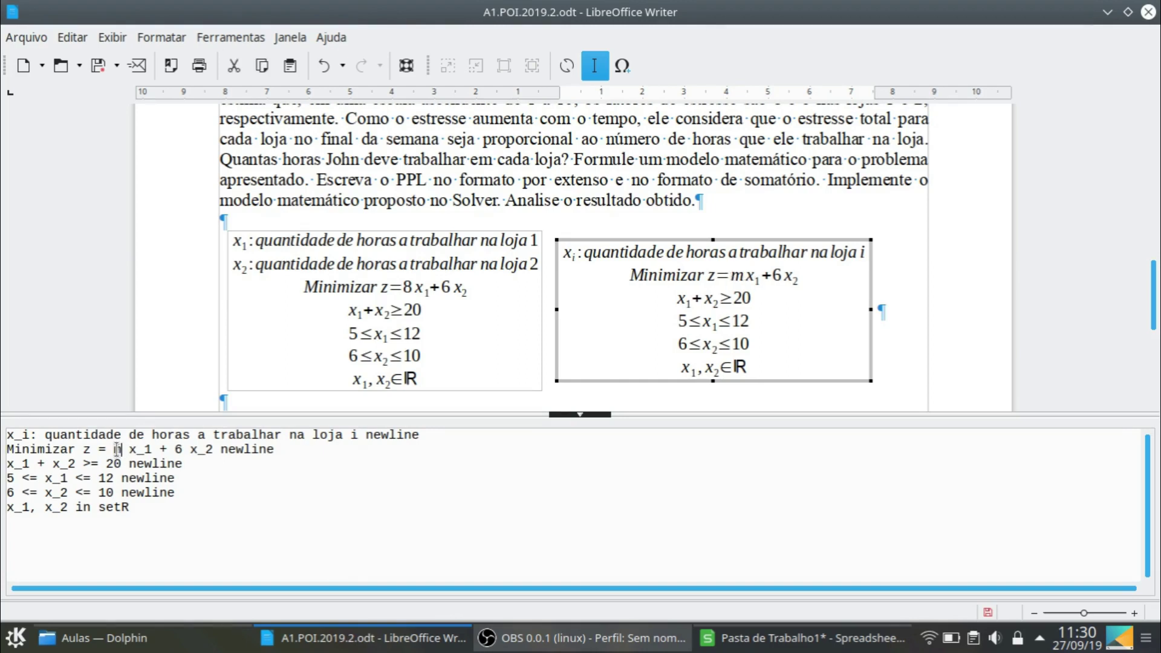
key(BackSpace)
text(sum)
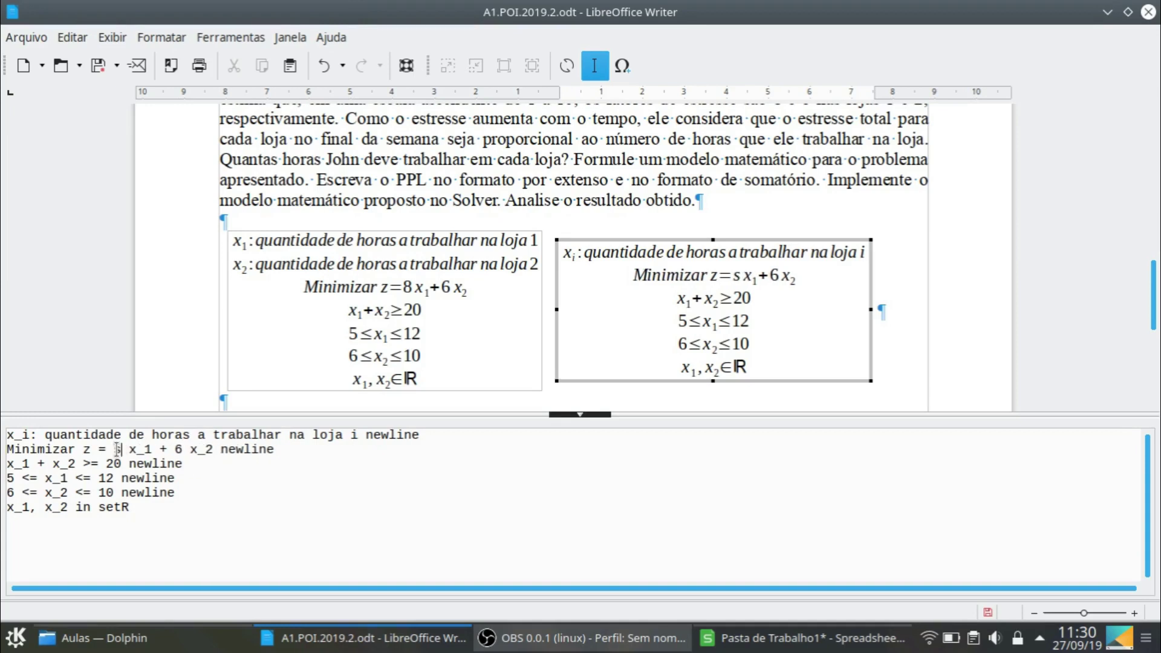
text( from i=1 to 2)
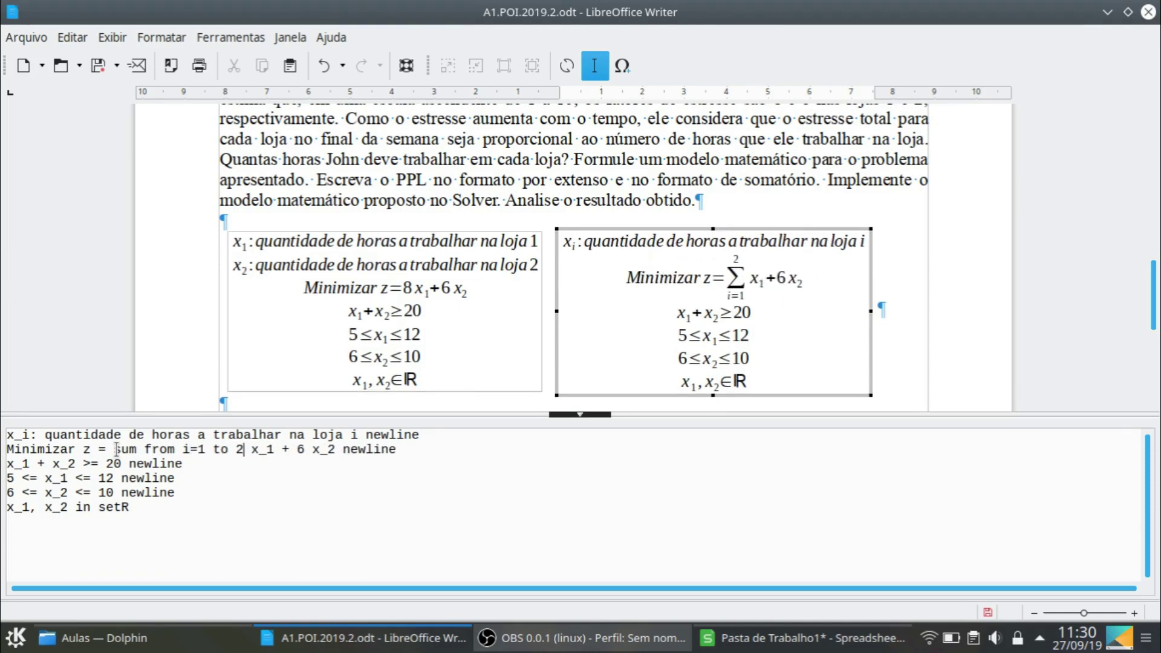
text(c_i)
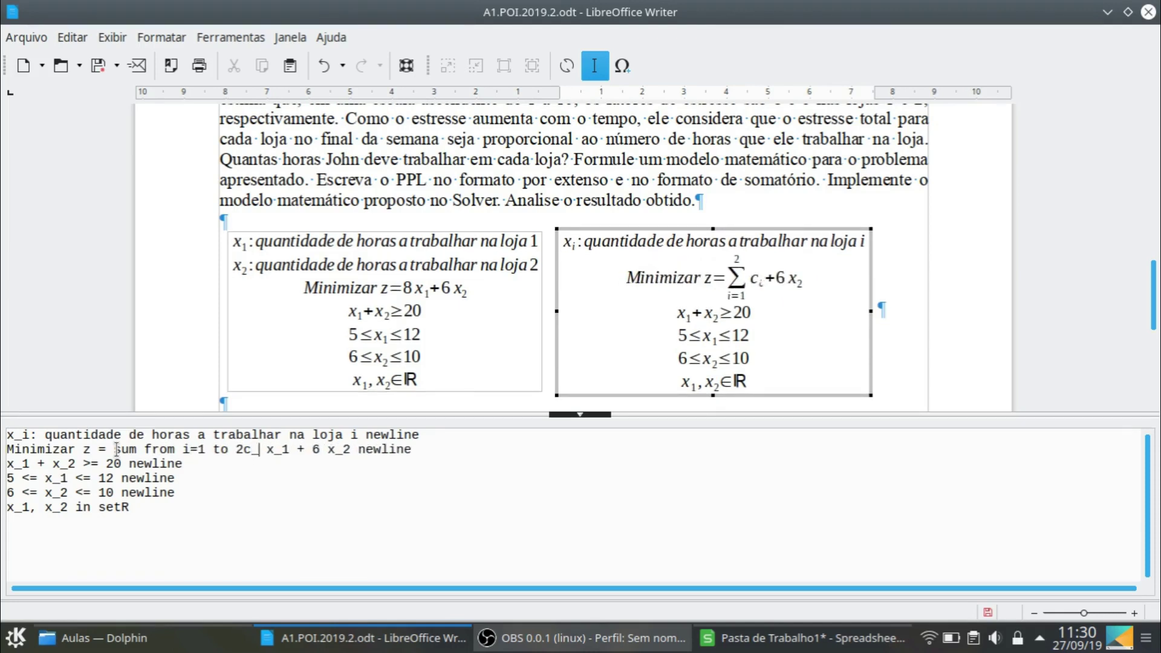
key(Left)
key(Left)
key(Left)
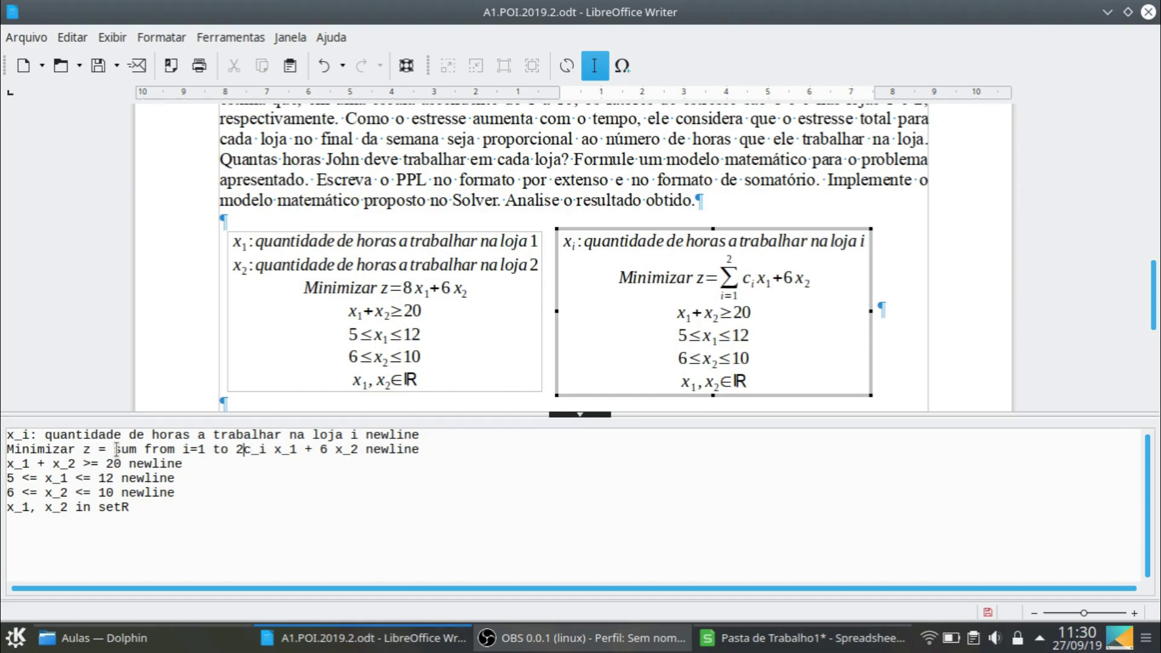
key(Right)
key(Right)
key(Right)
key(Right)
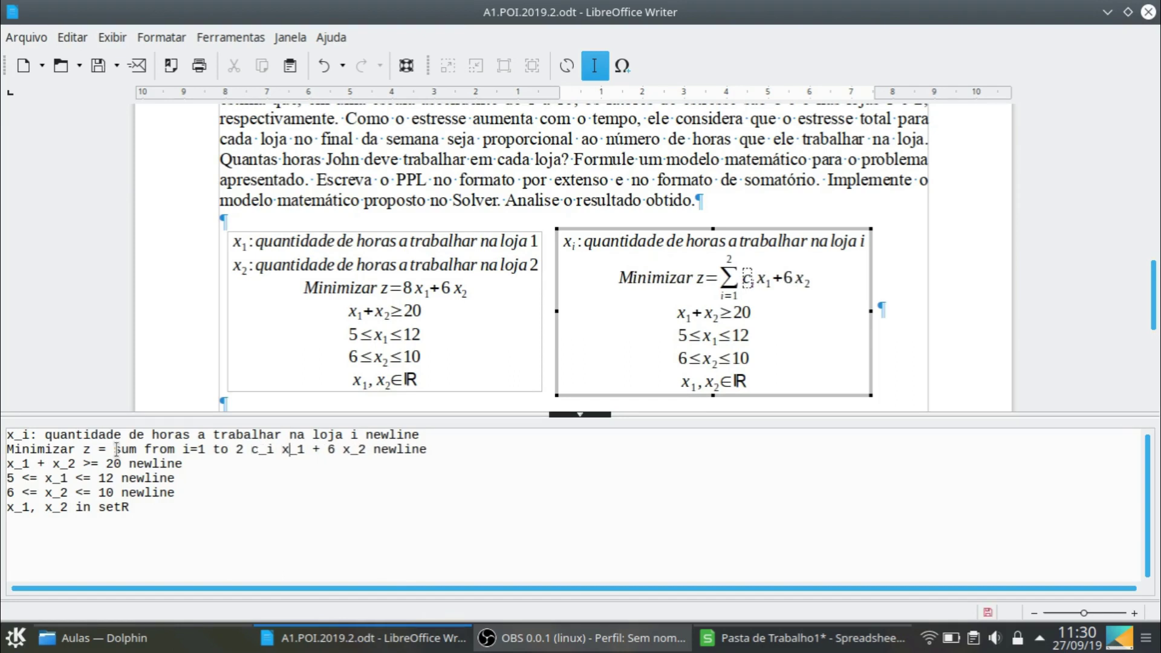
Change x_1 to x_i in the objective function and delete the "+ 6 x_2" term
key(shift+Right)
text(i)
key(Right)
key(shift+Right)
key(shift+Right)
key(shift+Right)
key(shift+Right)
key(shift+Right)
key(shift+Right)
key(shift+Right)
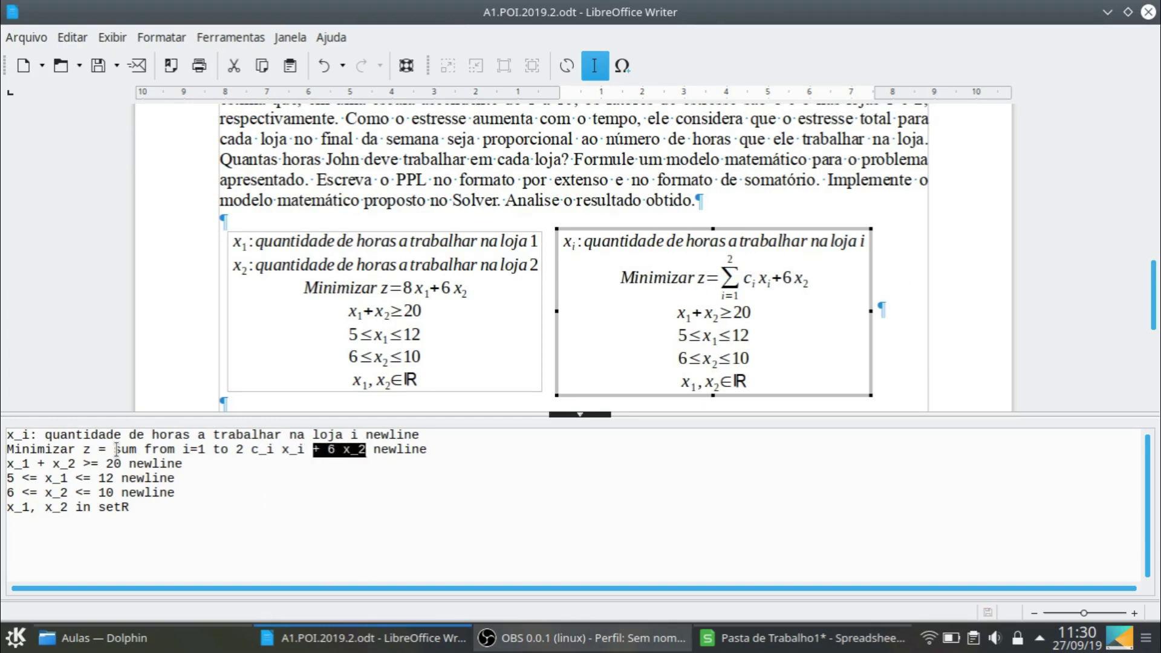
key(Delete)
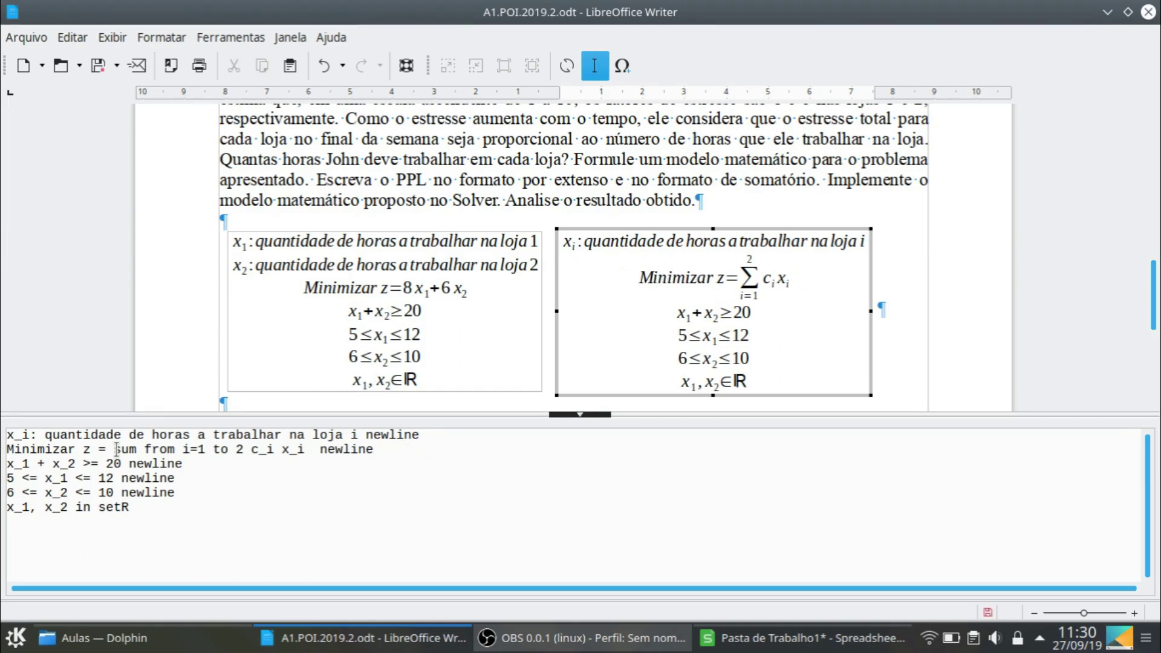
Insert "sum from i=1 to 2" at the start of the total-hours constraint x_1 + x_2 >= 20
click(8, 464)
text(sum f)
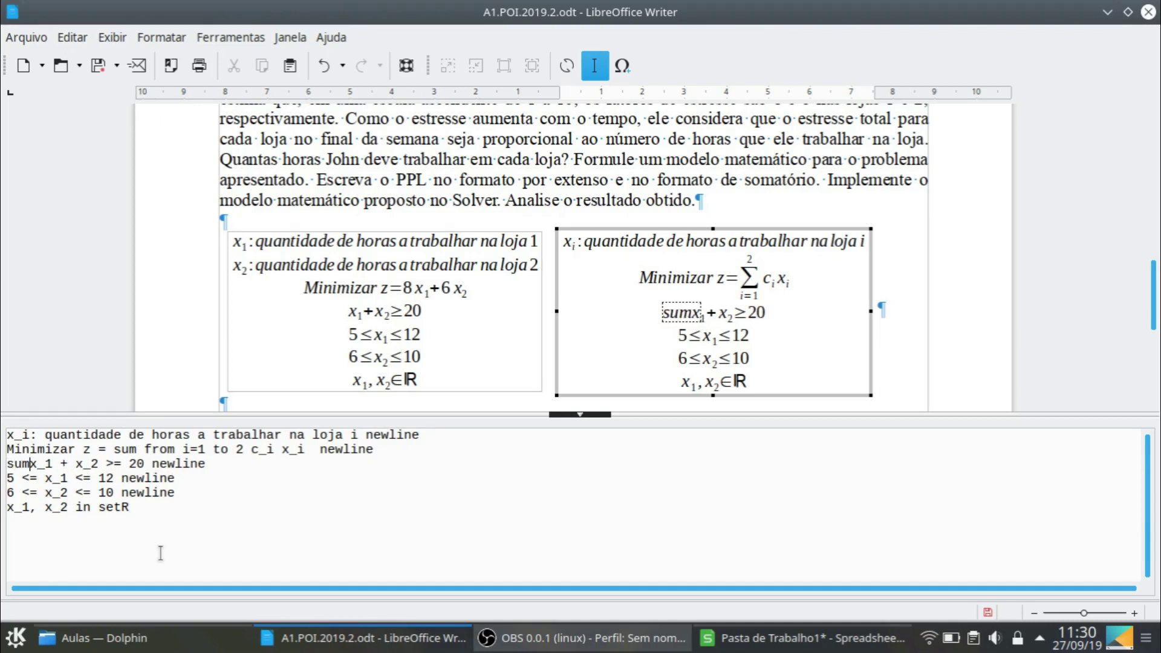
text(rom i=)
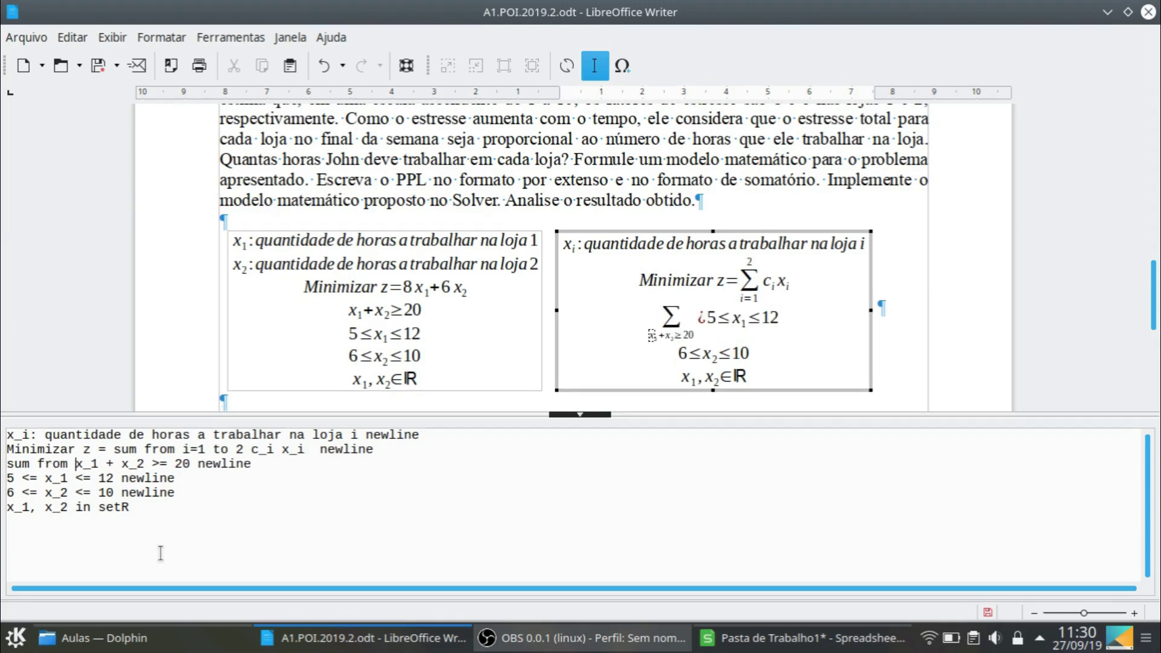
text(1 to 2)
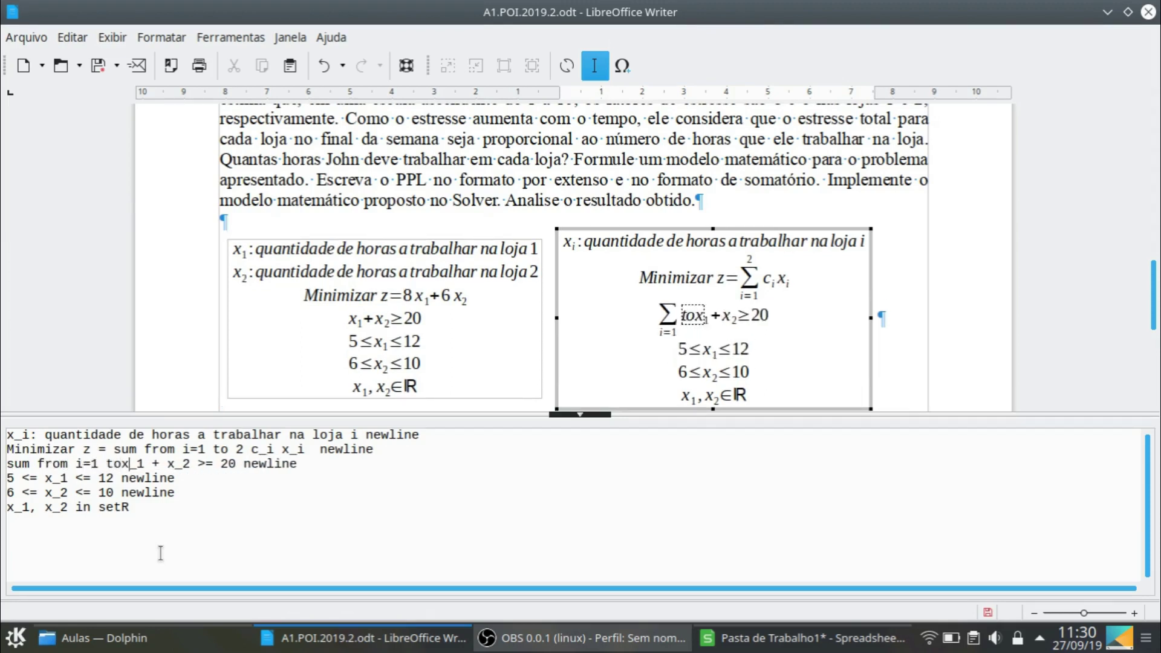
Reduce the summed terms of that constraint to x_i and replace its right-hand side 20 with b
key(Right)
key(Right)
key(shift+Right)
key(shift+Right)
key(shift+Right)
key(shift+Right)
key(shift+Right)
key(shift+Right)
key(shift+Right)
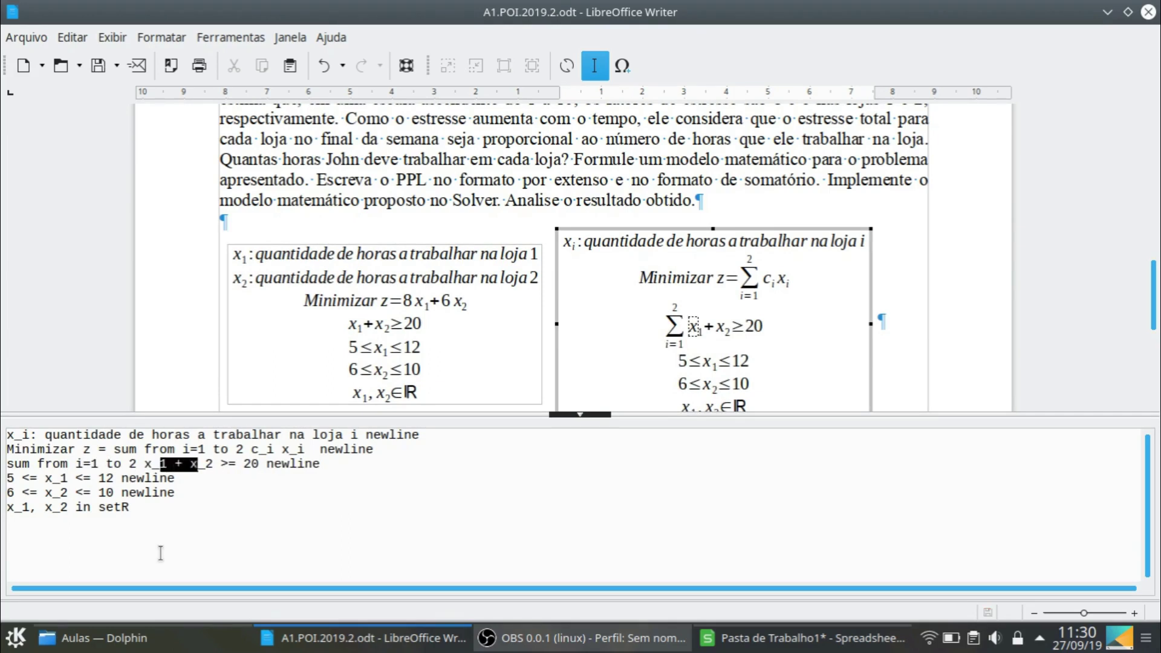
text(i)
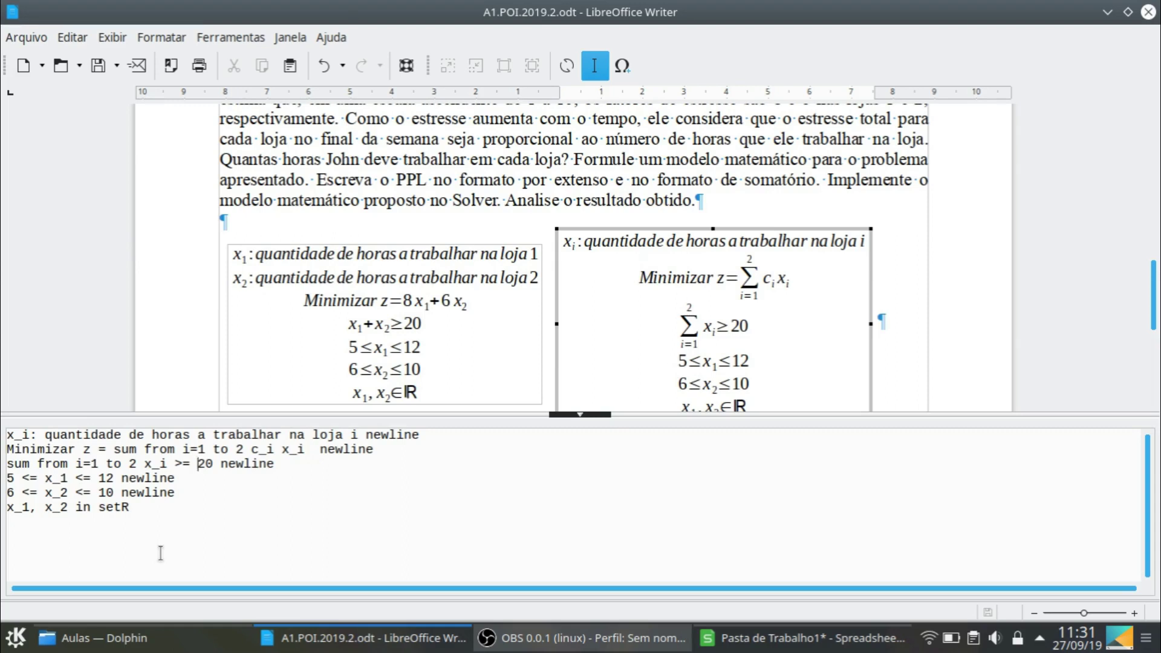
key(shift+Right)
key(shift+Right)
text(b)
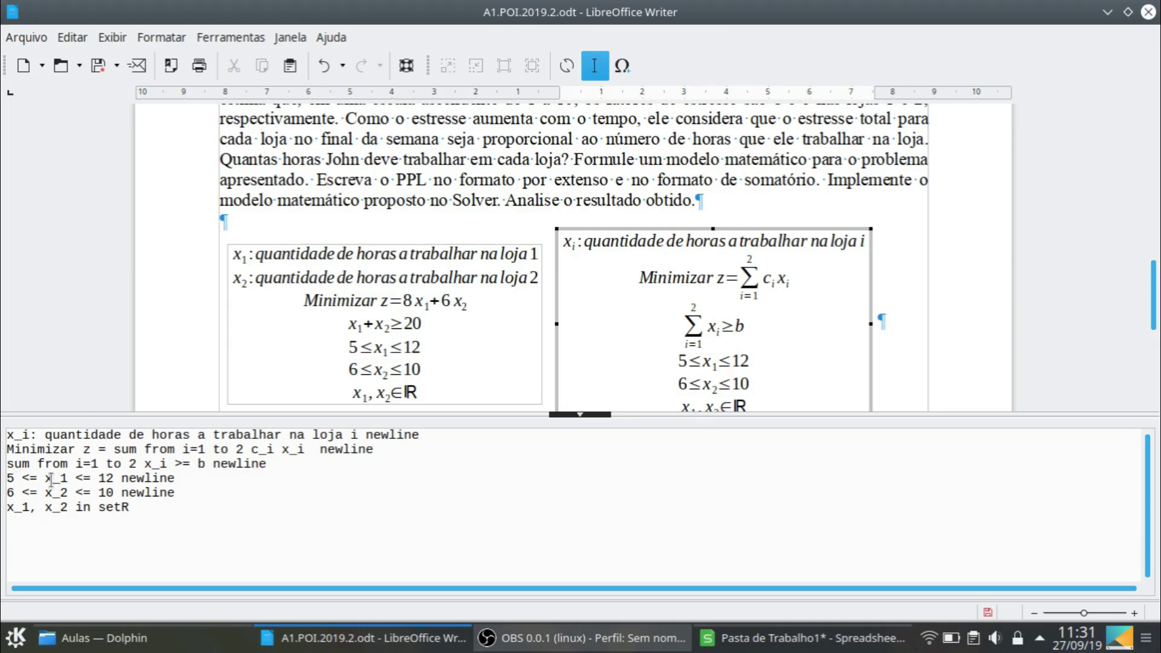
Rewrite the constraint 5 <= x_1 <= 12 as lower_i <= x_i <= upper_i
click(14, 478)
click(14, 480)
double_click(10, 478)
text(lower)
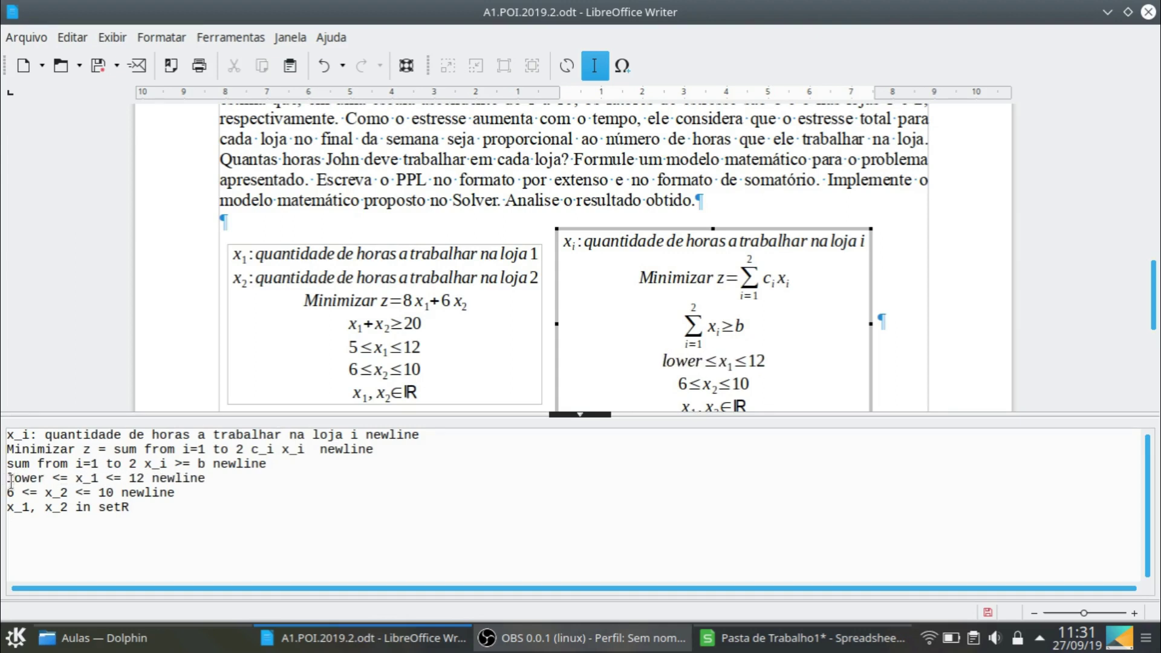
text(_i)
key(Right)
key(Right)
key(Right)
key(Right)
key(Right)
key(Right)
key(shift+Right)
text(i)
key(Right)
key(Right)
key(Right)
key(shift+Right)
key(shift+Right)
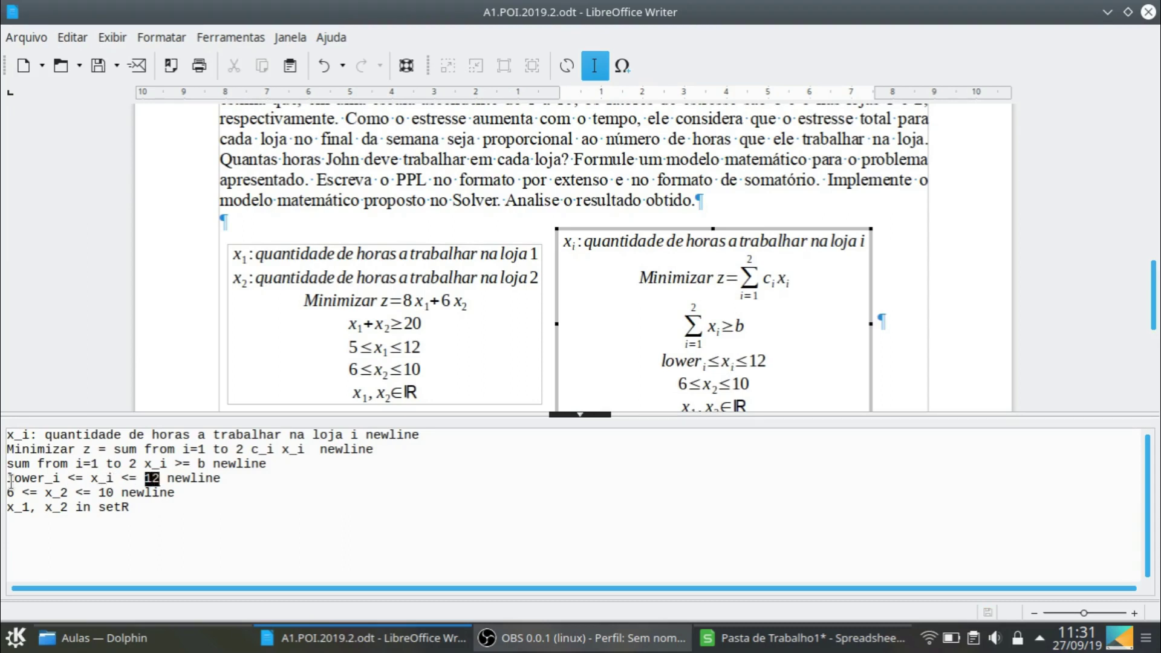
text(uppe)
text(r_i)
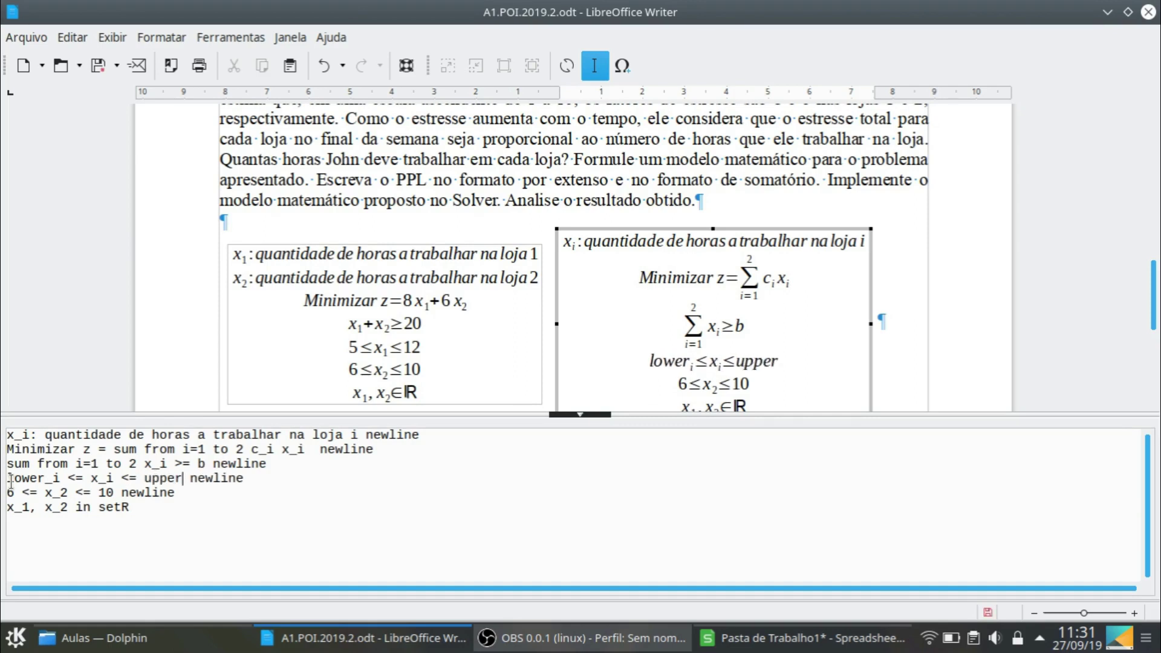
Append "forall i=1,..,2" to the lower/upper bound constraint, before its newline
text( forall)
key(Left)
text(i)
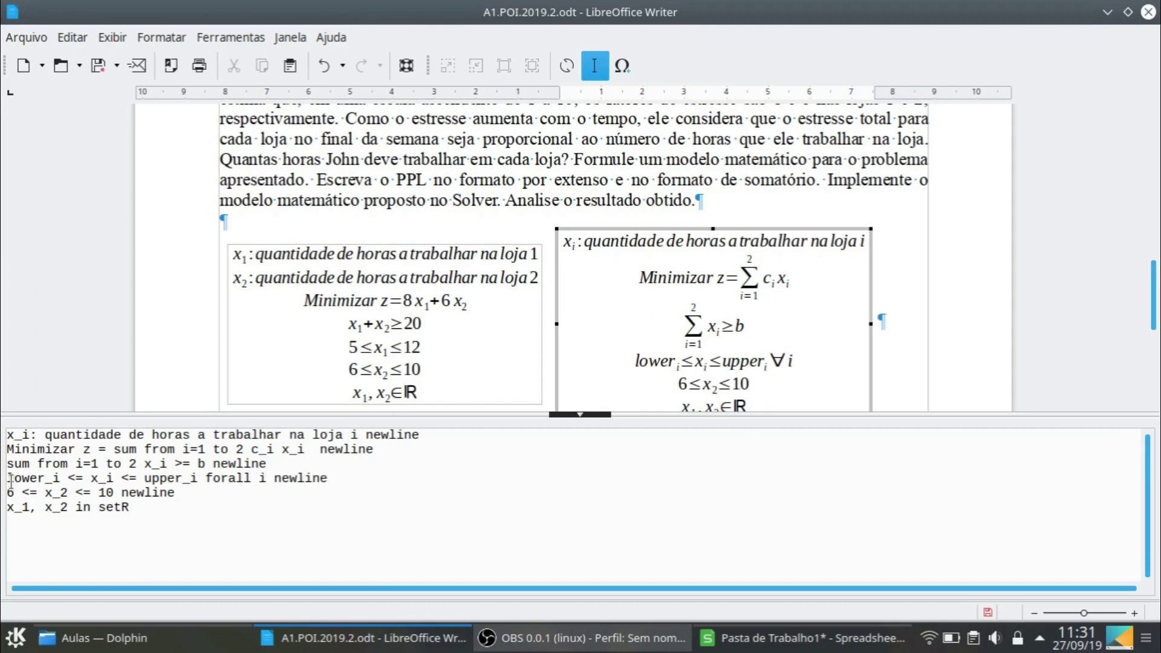
text(=1,..,2)
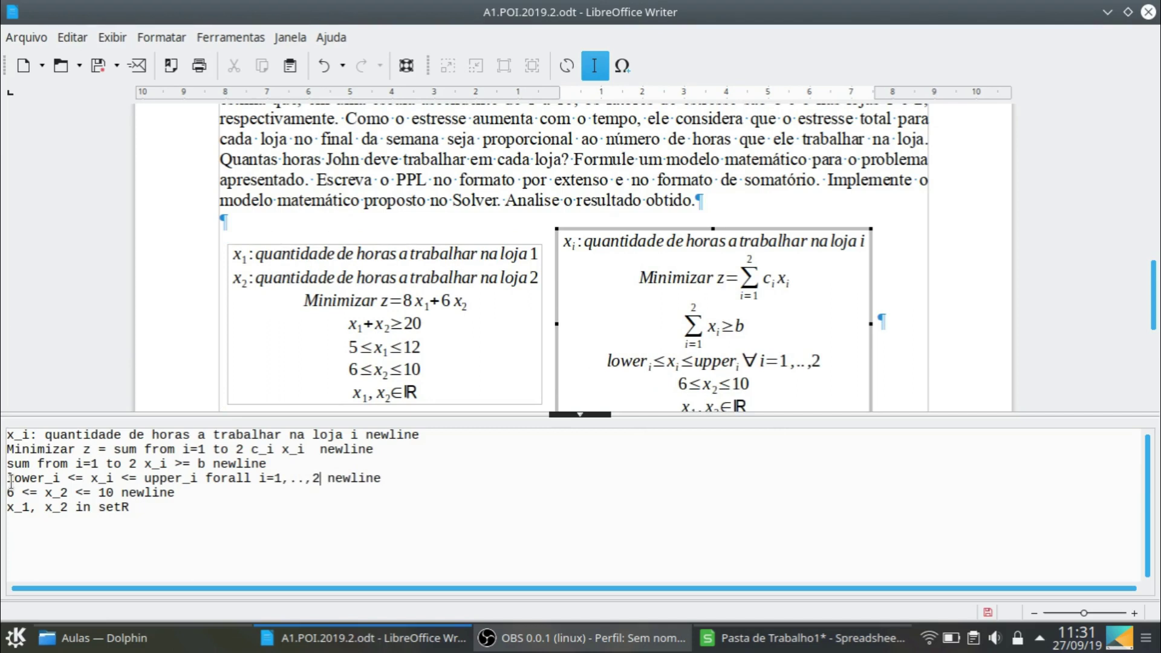
Delete the redundant constraint line 6 <= x_2 <= 10 from the summation formula and save the document
key(shift+Left)
key(shift+Left)
key(shift+Left)
key(shift+Left)
key(shift+Left)
key(shift+Left)
key(shift+Left)
key(shift+Left)
key(shift+Left)
key(shift+Left)
key(shift+Left)
key(shift+Left)
key(shift+Left)
key(shift+Left)
key(shift+Left)
key(shift+Left)
key(shift+Left)
key(shift+Left)
key(shift+Left)
key(shift+Left)
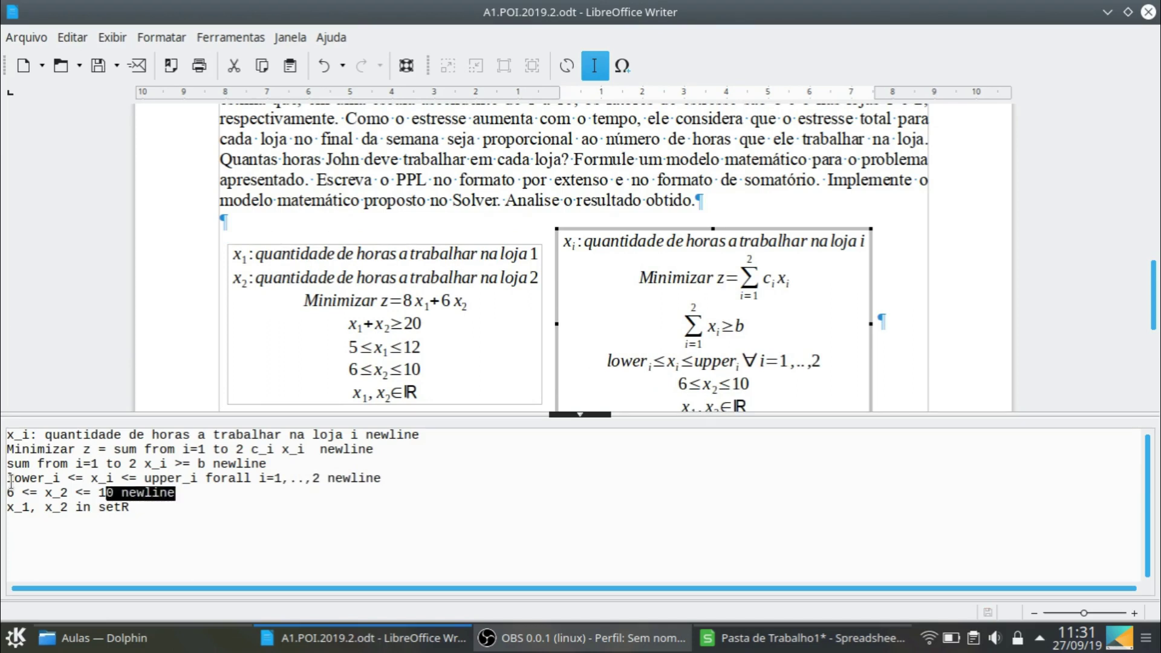
key(shift+Left)
key(shift+Left)
key(BackSpace)
key(BackSpace)
key(ctrl+s)
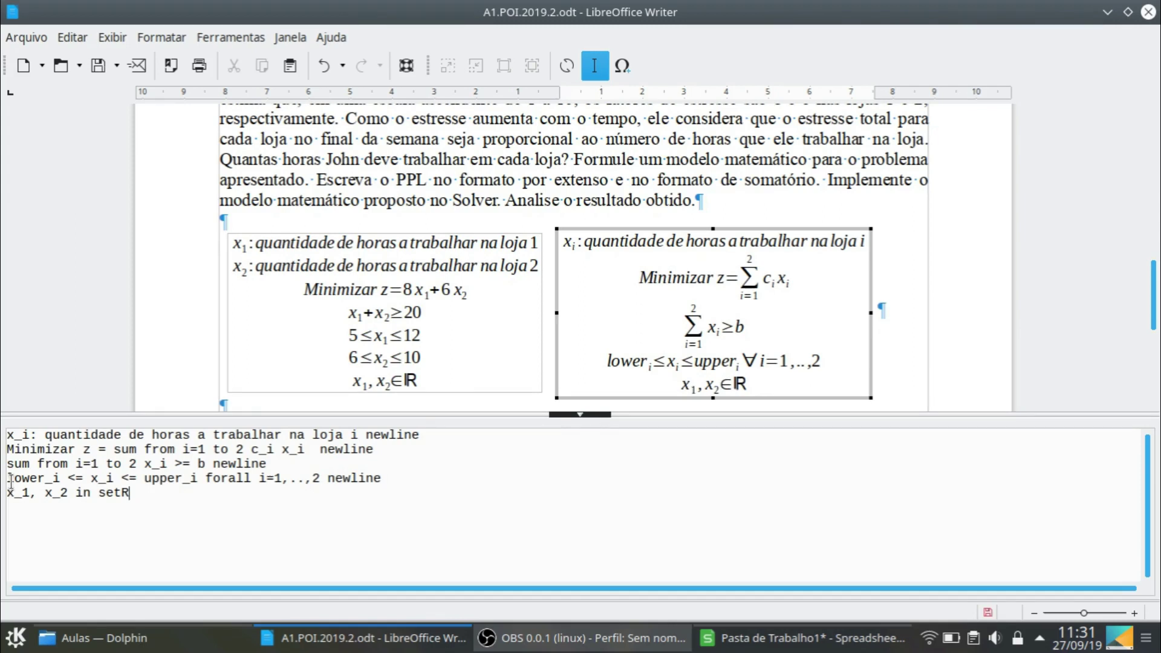
Generalise the domain line by replacing "x_1, x_2" with x_i, giving "x_i in setR"
key(Left)
key(shift+Left)
key(shift+Left)
key(shift+Left)
key(shift+Left)
key(shift+Left)
key(shift+Left)
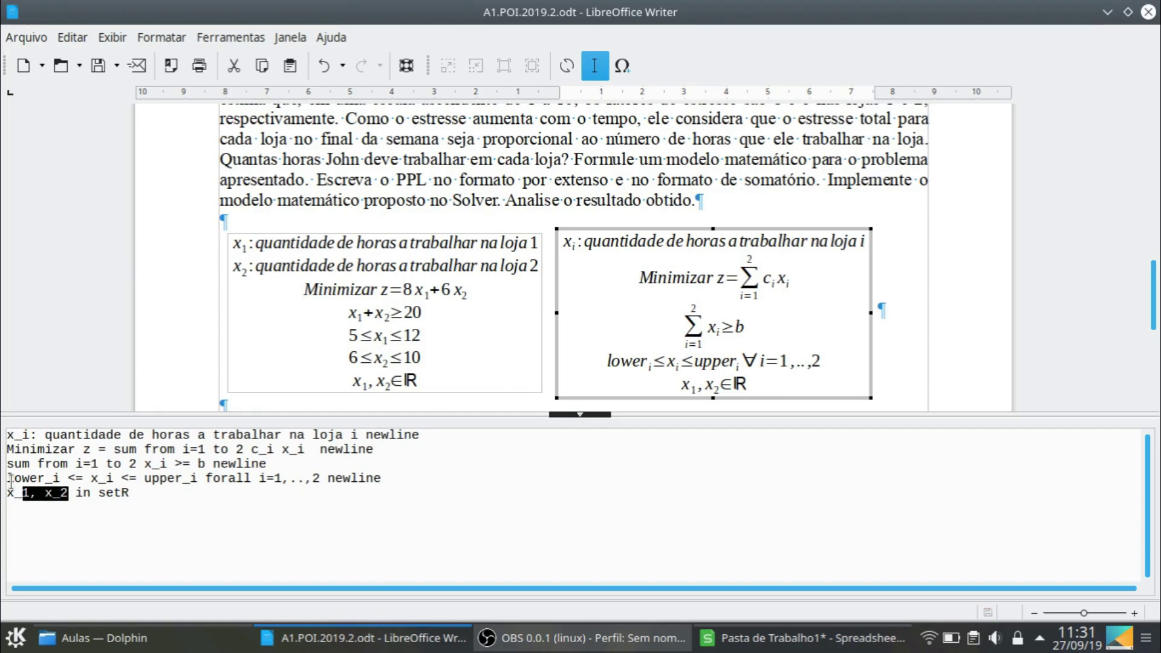
text(i)
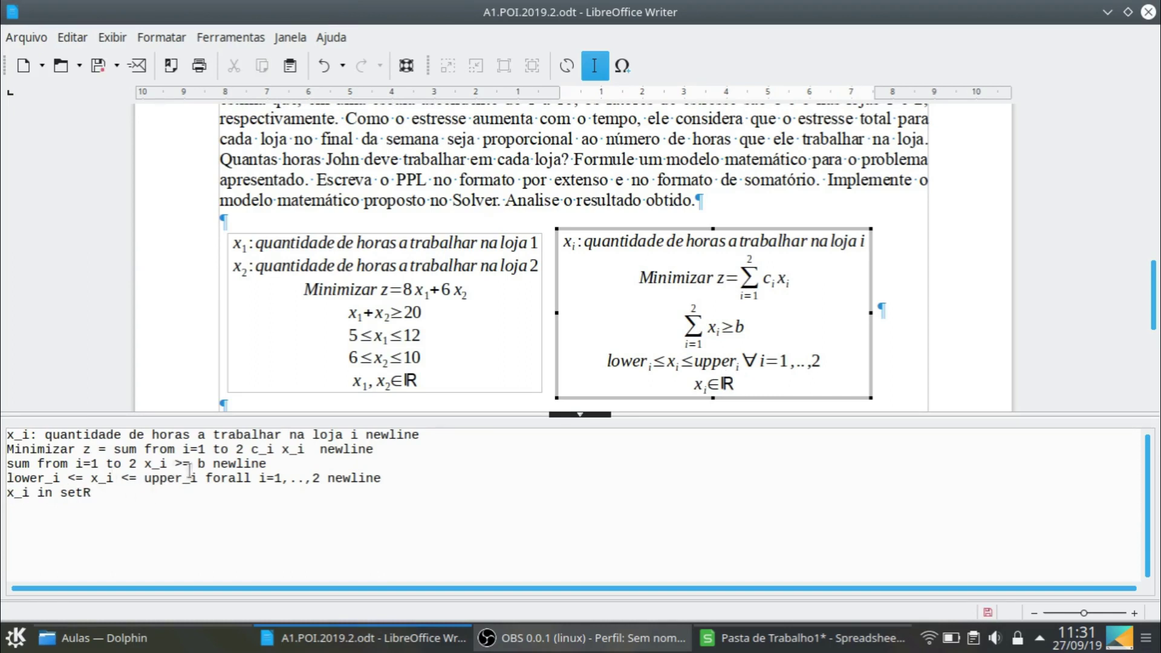
Copy "forall i=1,..,2" from the bound constraint to the end of the domain line and leave formula editing
double_click(209, 477)
key(shift+Right)
key(shift+Right)
key(shift+Right)
key(shift+Right)
key(shift+Right)
key(shift+Right)
key(shift+Right)
key(shift+Right)
key(shift+Right)
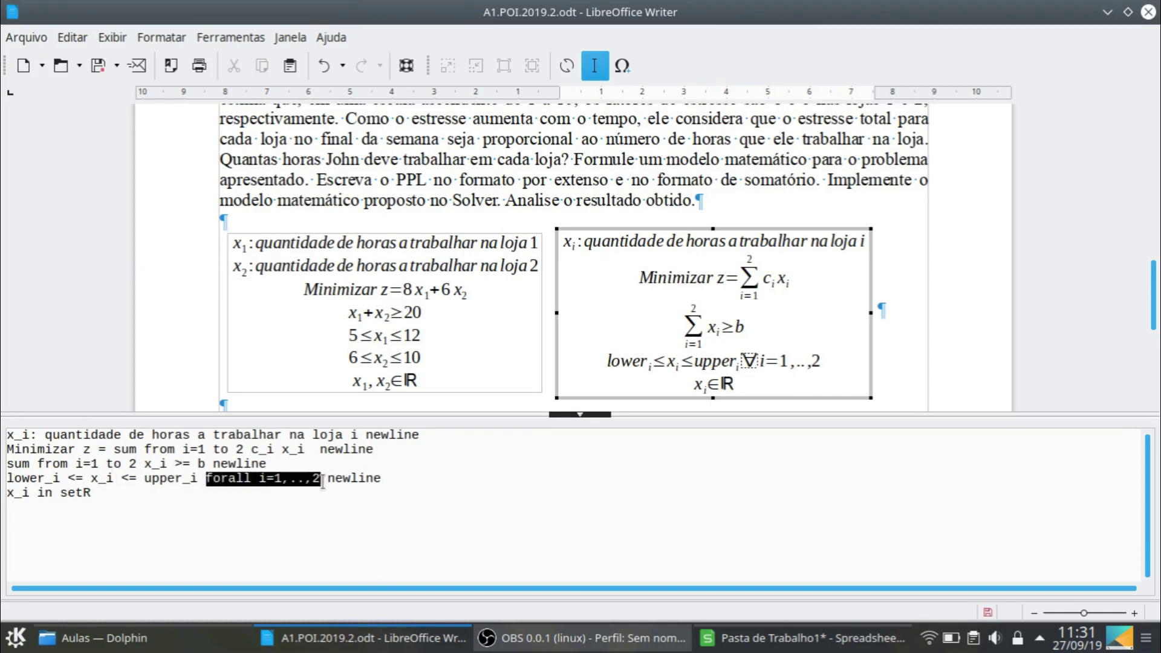
key(ctrl+c)
click(100, 495)
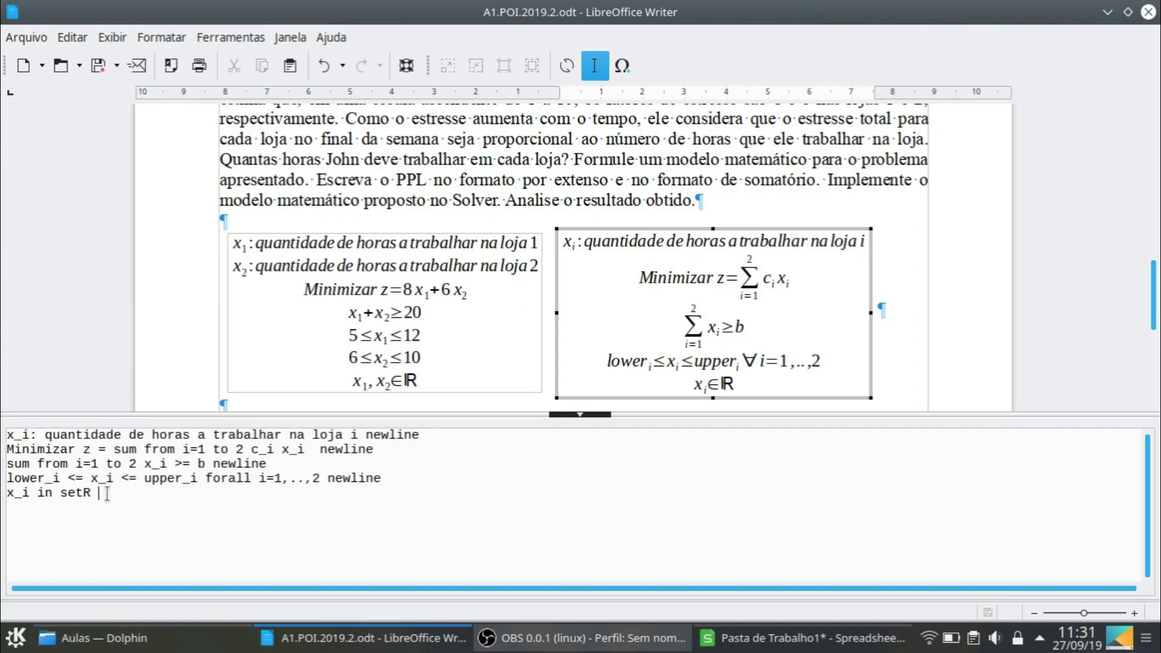
key(ctrl+v)
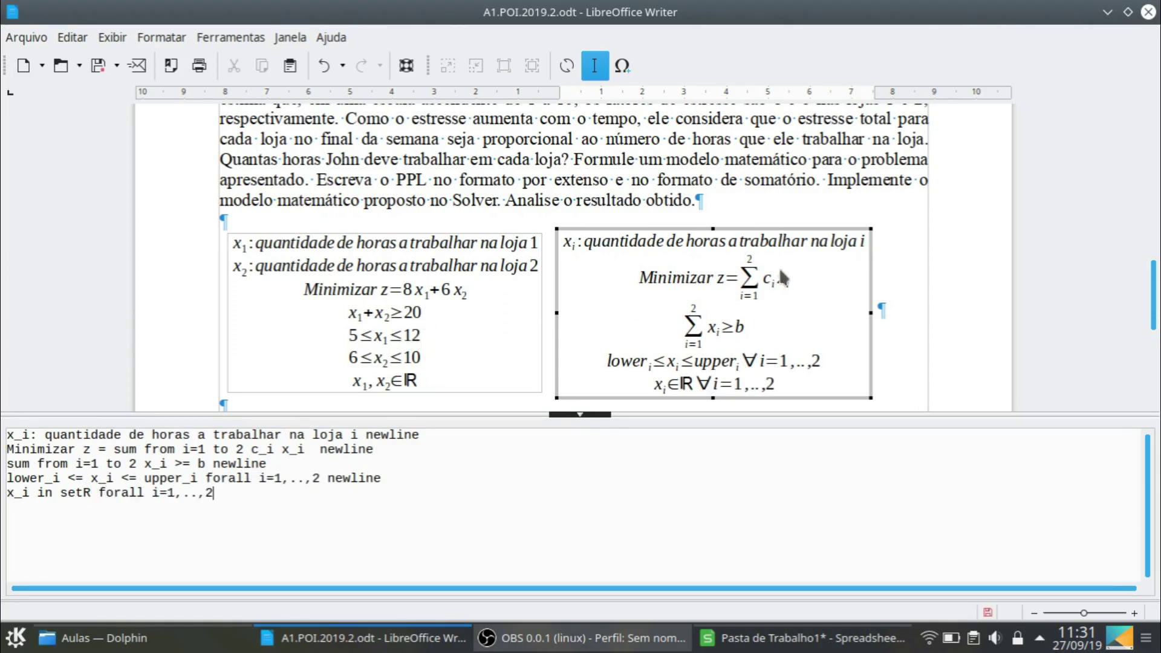
click(889, 203)
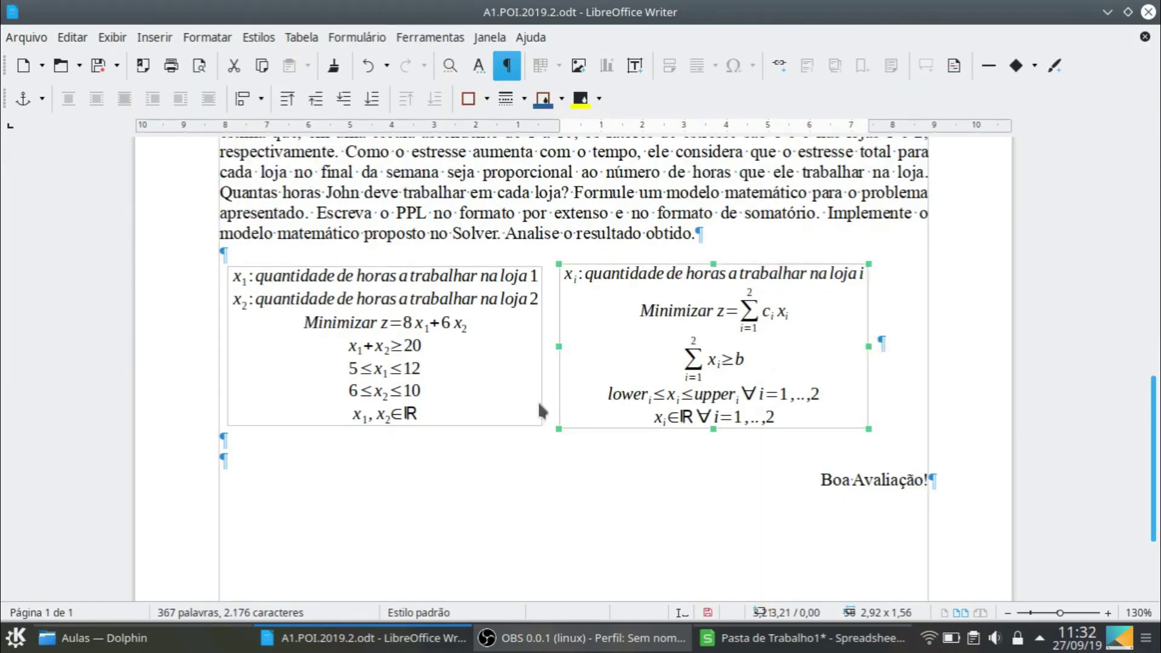
Copy the extended-form model from the Writer document into a new sheet of the WPS workbook, placing it at J2
click(466, 387)
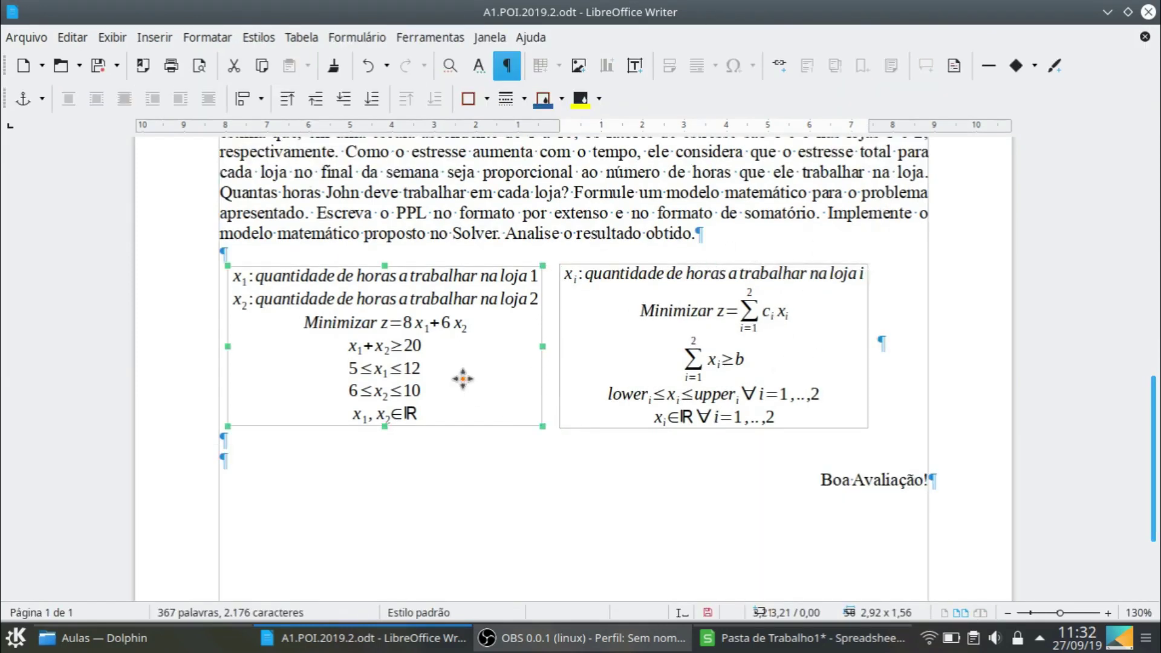
key(ctrl+c)
click(708, 637)
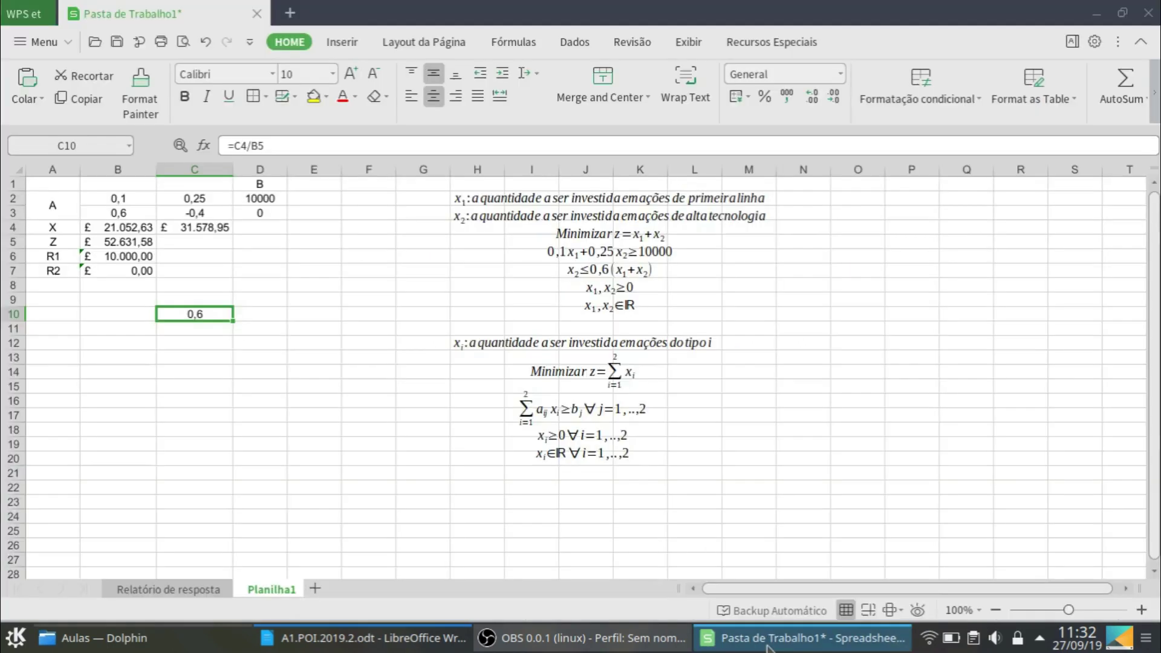
click(315, 588)
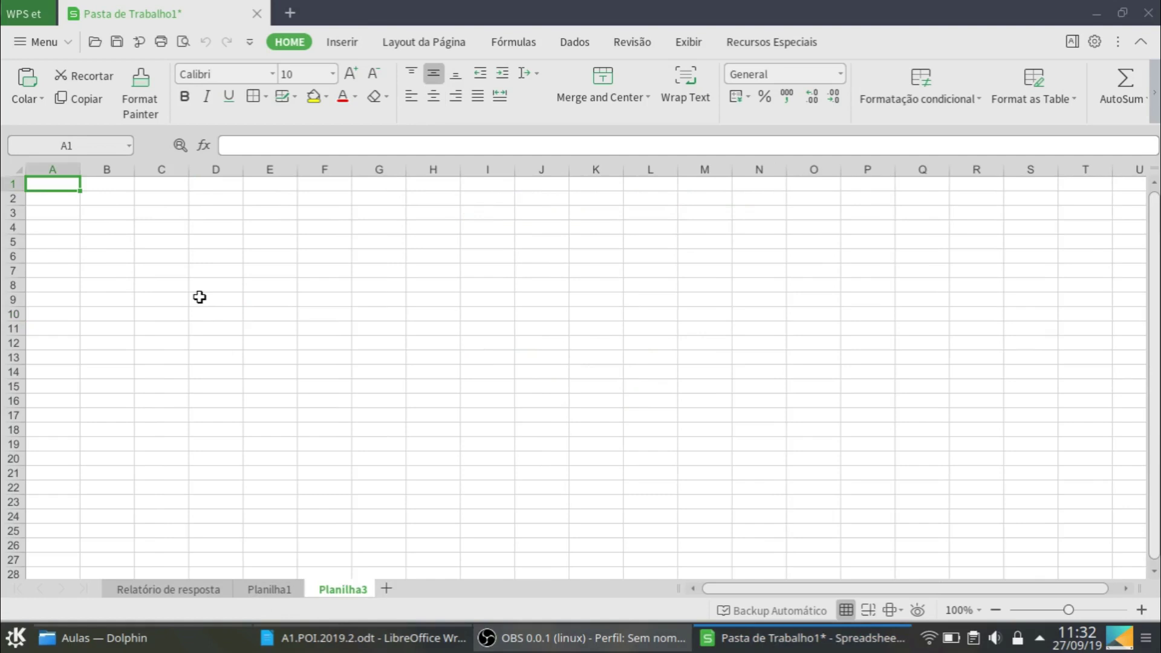
click(544, 198)
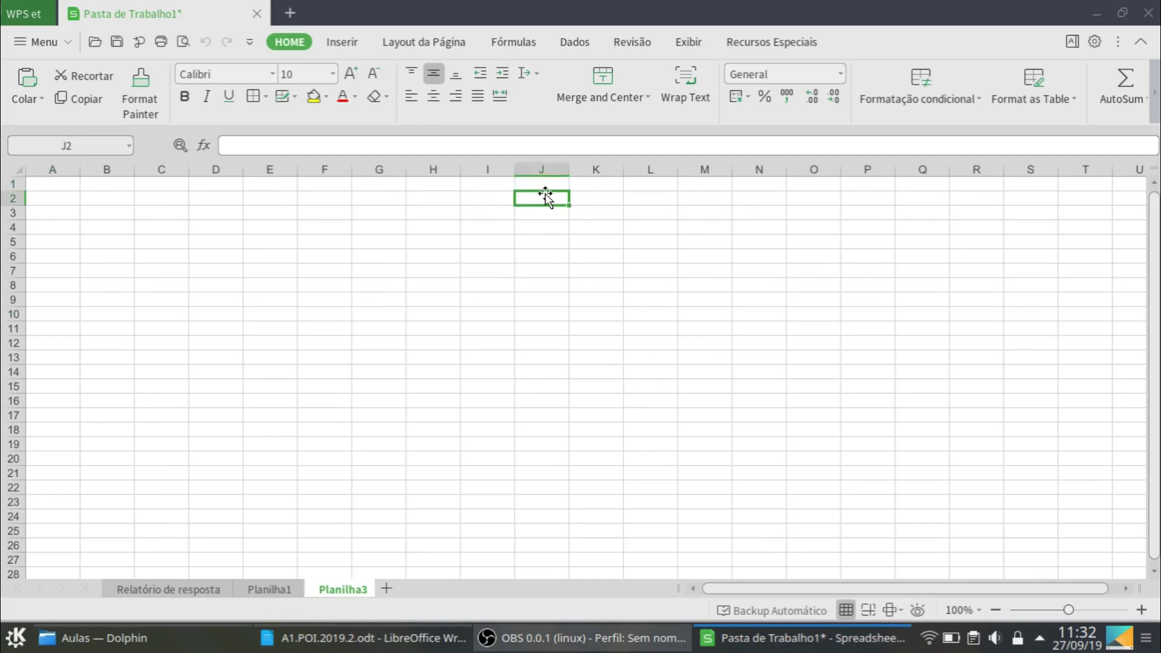
key(ctrl+v)
Copy the summation-form model from the Writer document into the new spreadsheet sheet at J11, below the extended model
click(363, 638)
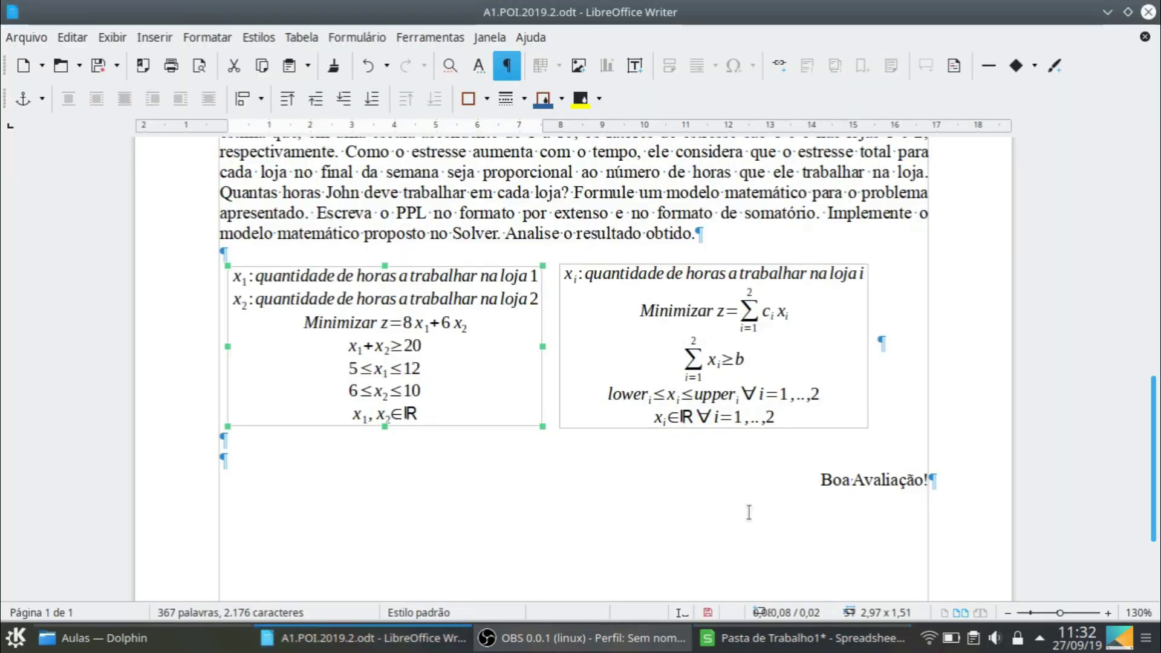
click(739, 368)
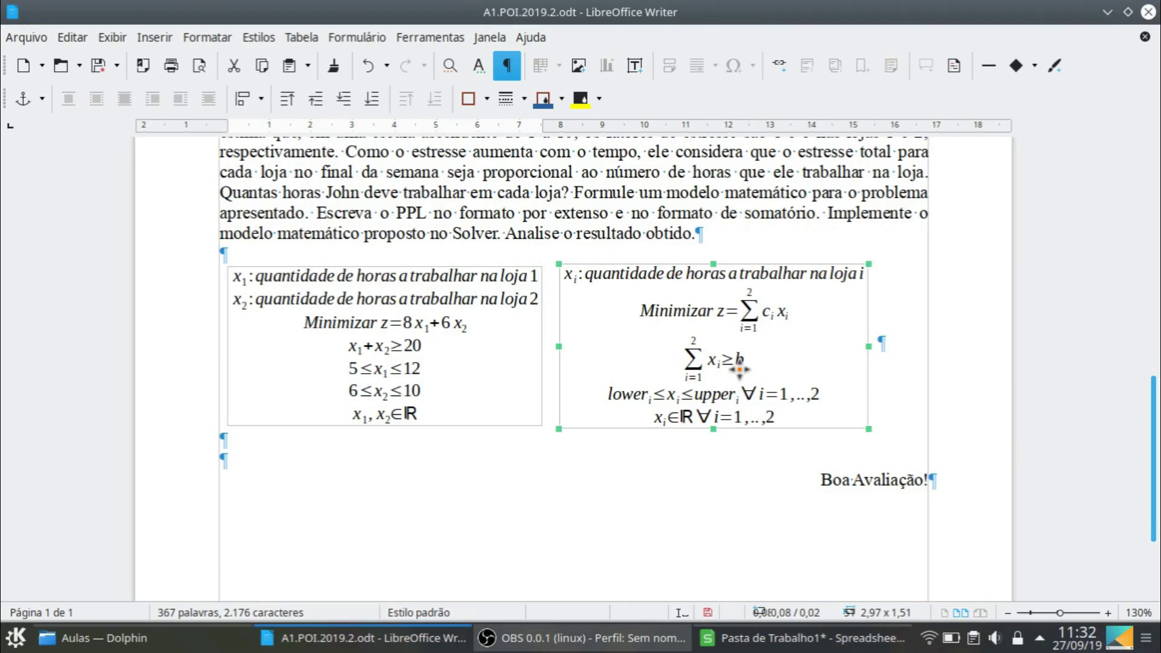
click(754, 640)
click(554, 329)
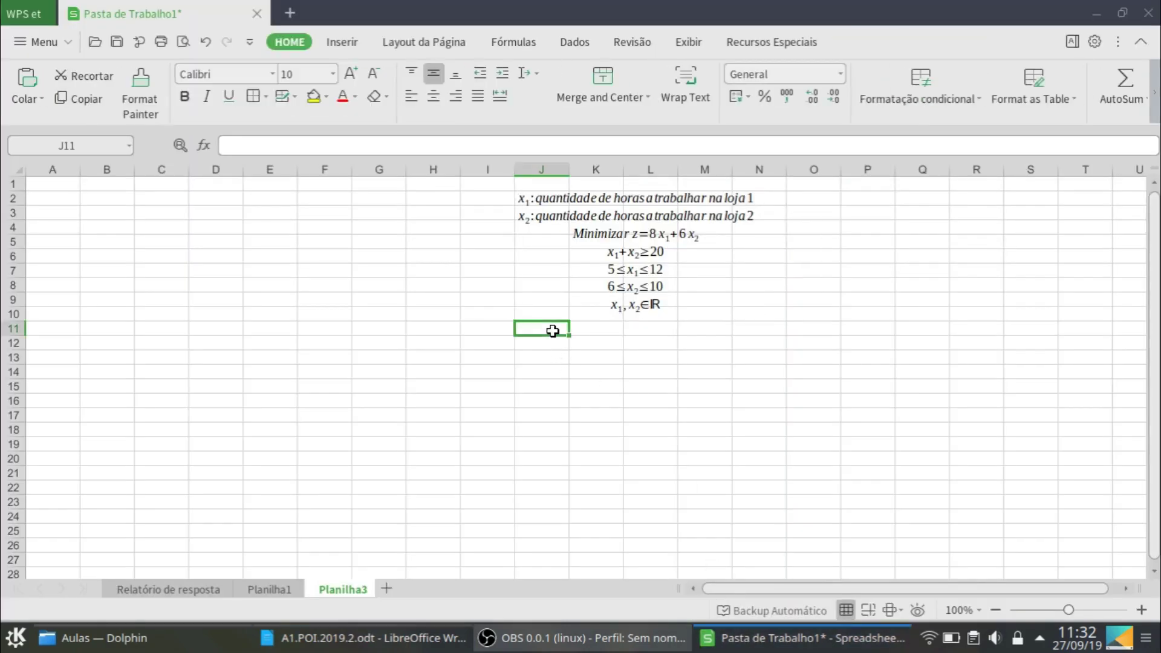
key(ctrl+v)
Label A1 as C and enter the objective coefficients 8 in B1 and 6 in C1
click(65, 189)
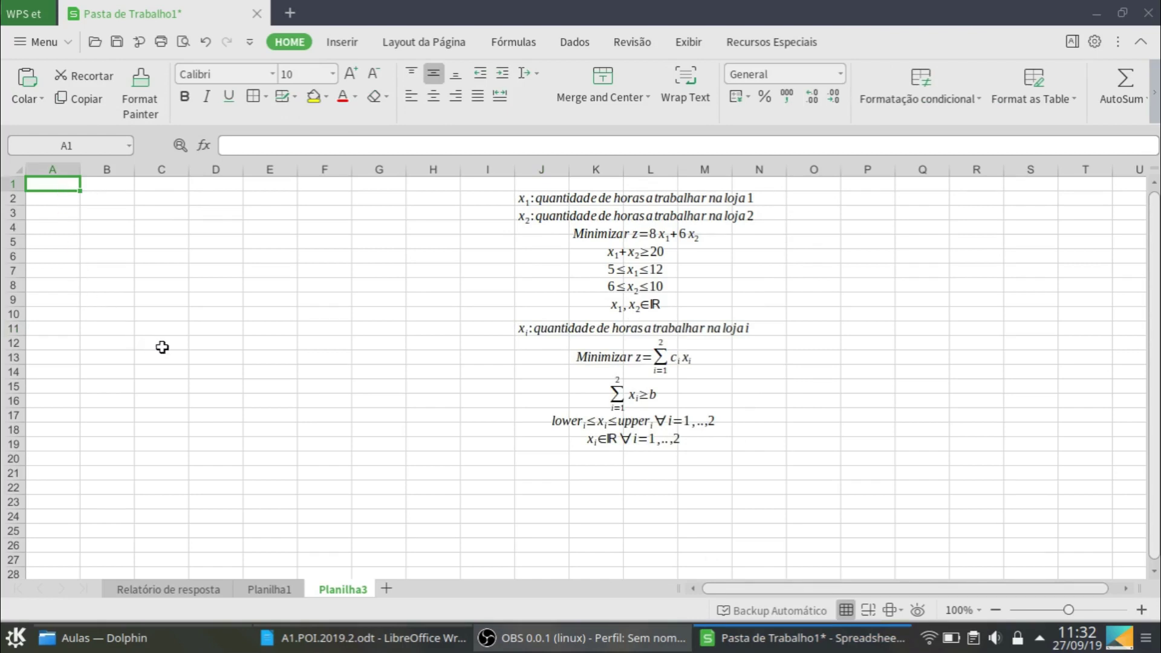
text(C)
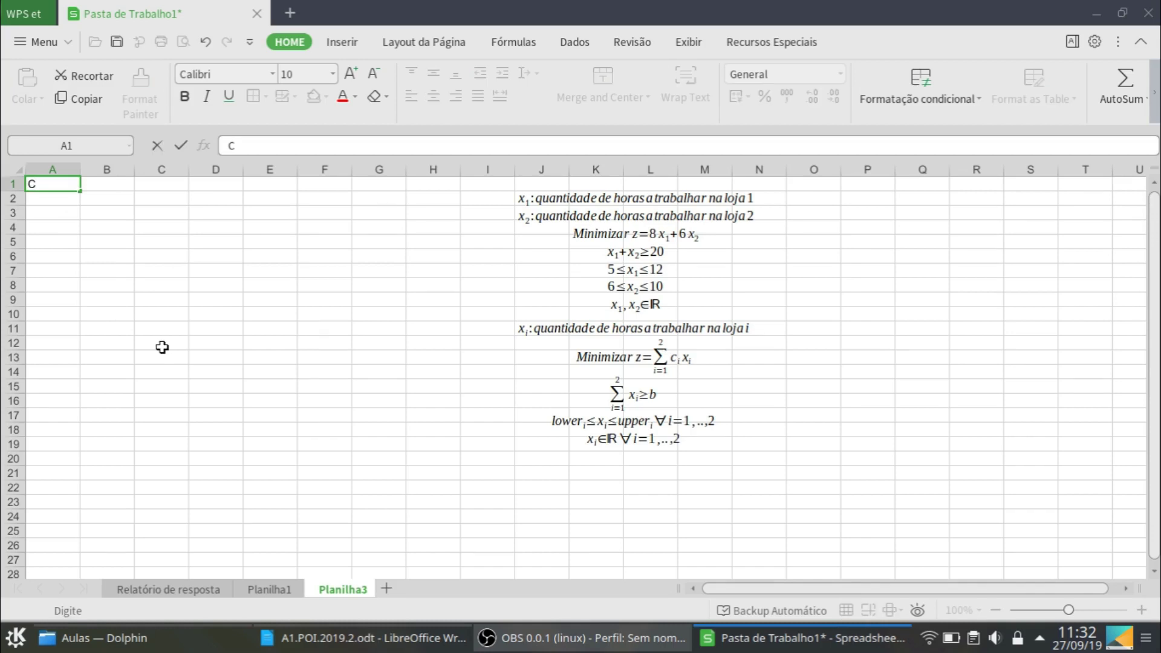
key(Return)
key(Up)
key(Right)
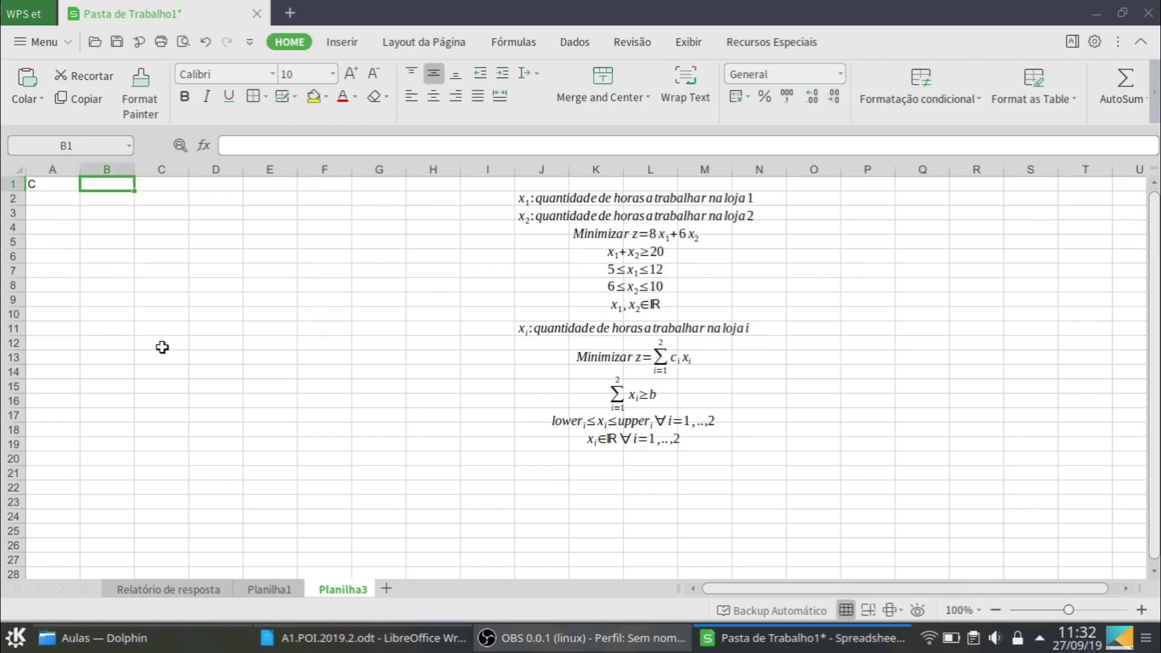
text(8)
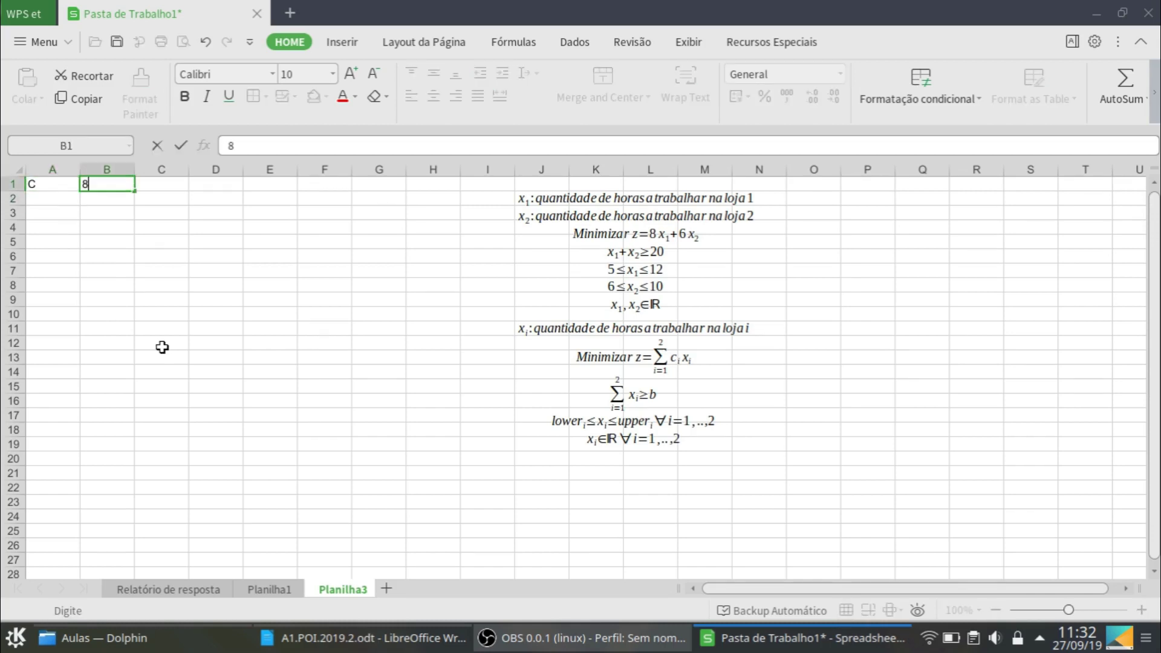
key(Right)
text(6)
key(Return)
Label the bound rows Lower in A2 and Upper in A3
key(Left)
key(Left)
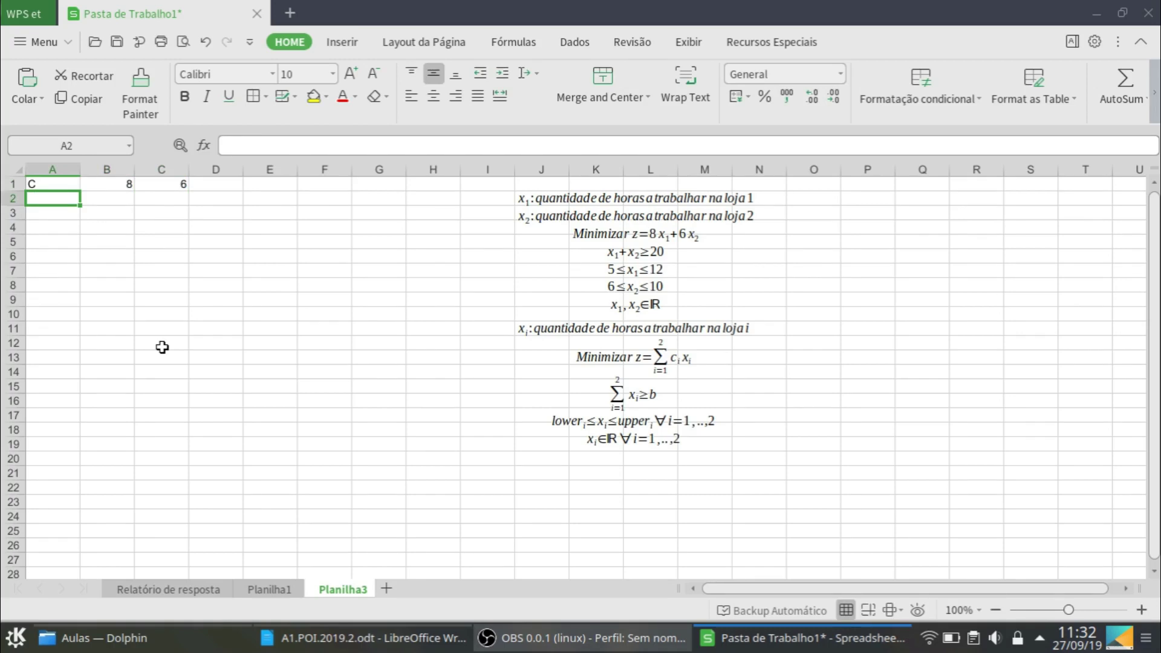
key(Right)
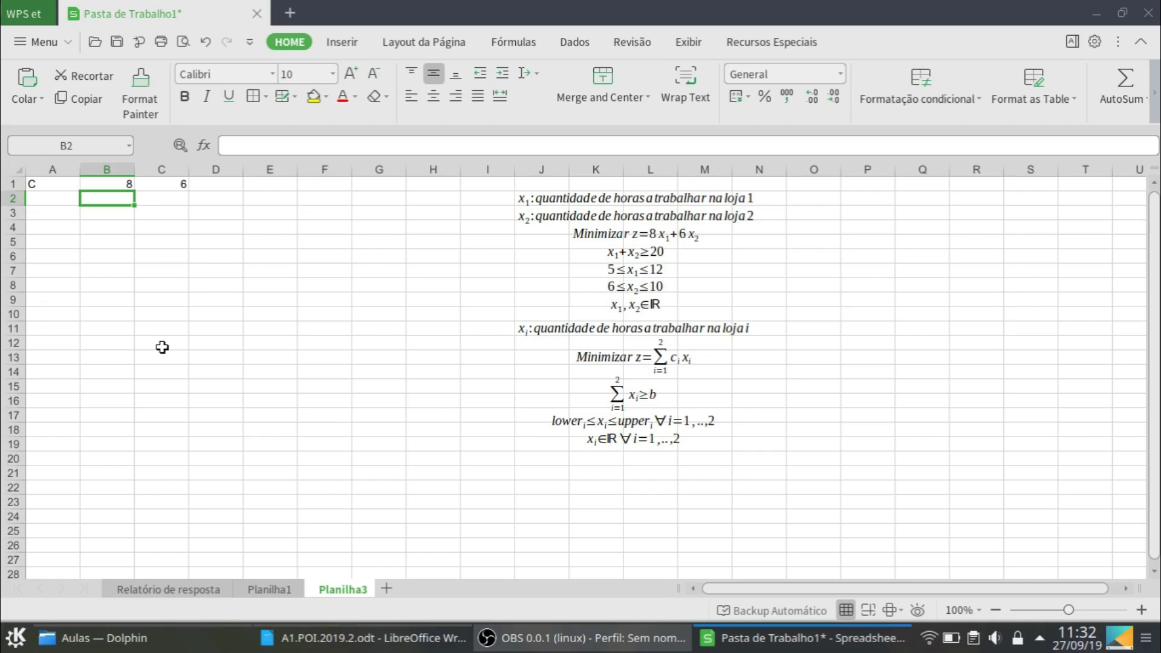
key(Left)
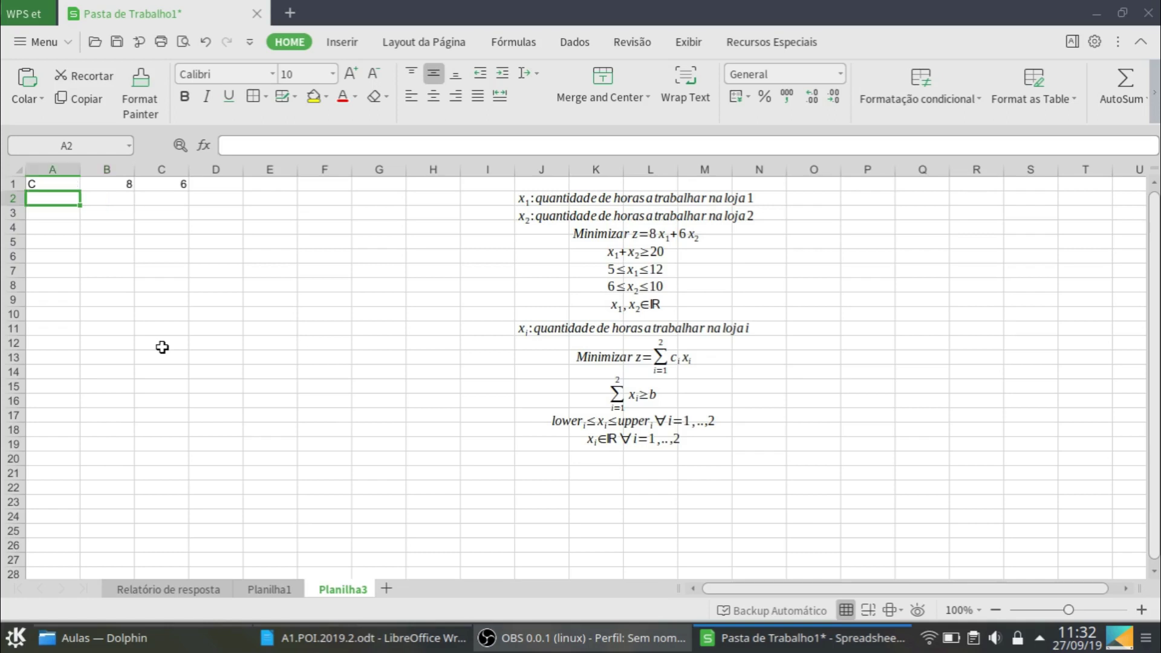
text(Lower)
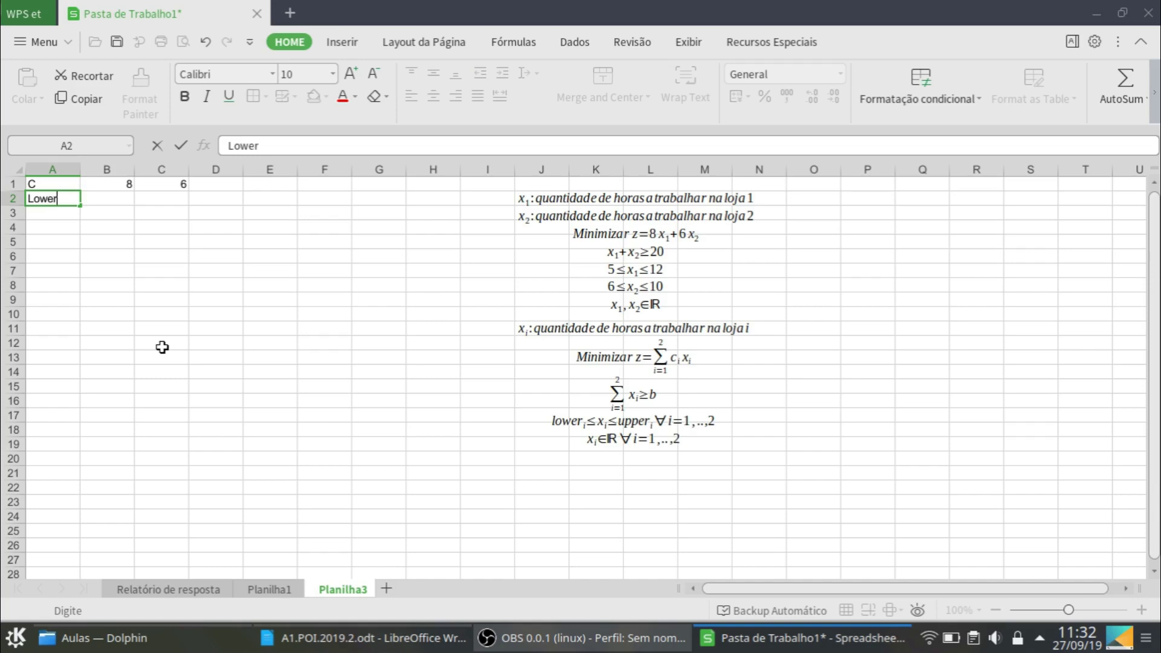
key(Return)
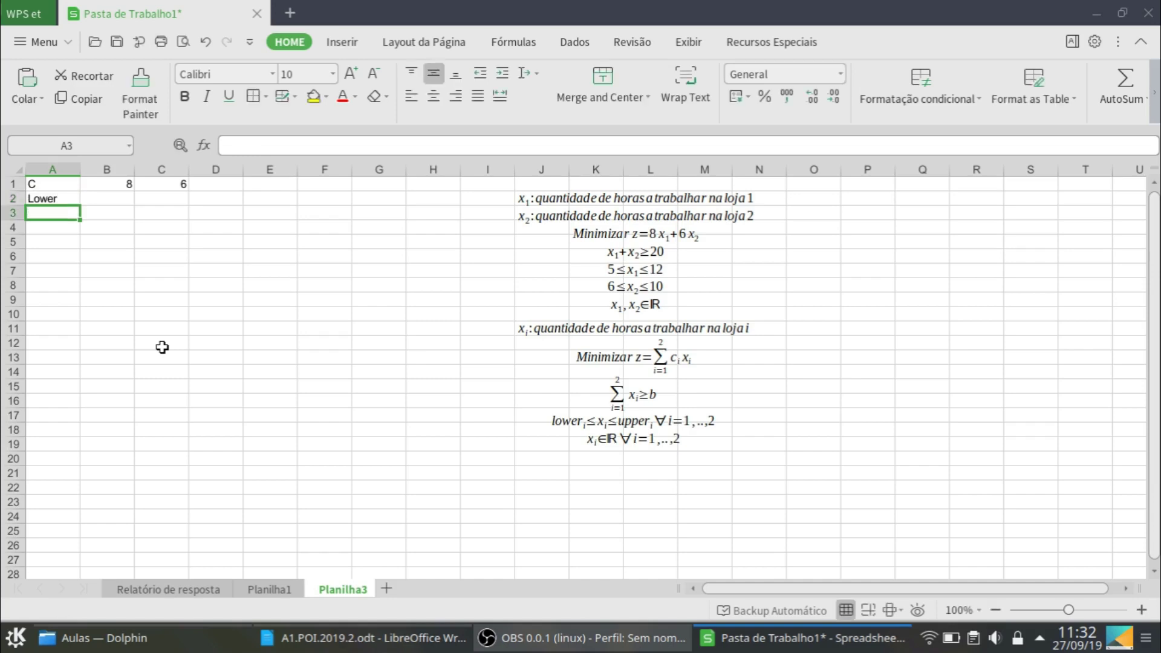
text(Upper)
key(Tab)
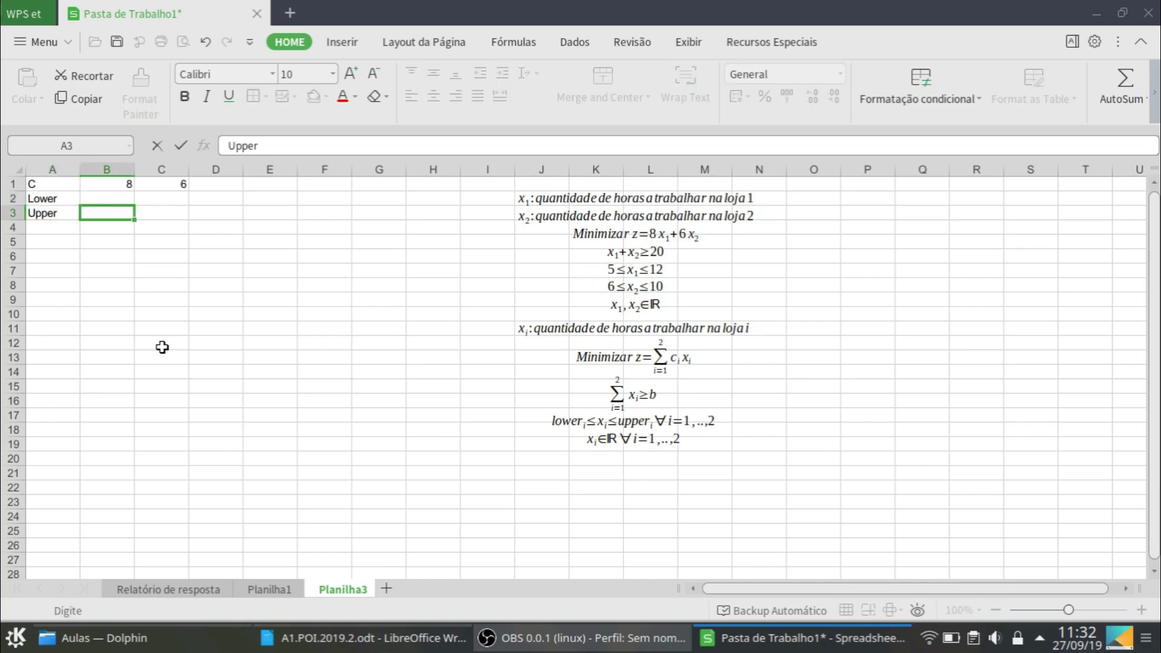
Fill in the lower bounds 5 and 6 in B2:C2 and the upper bounds 12 and 10 in B3:C3
key(Up)
text(5)
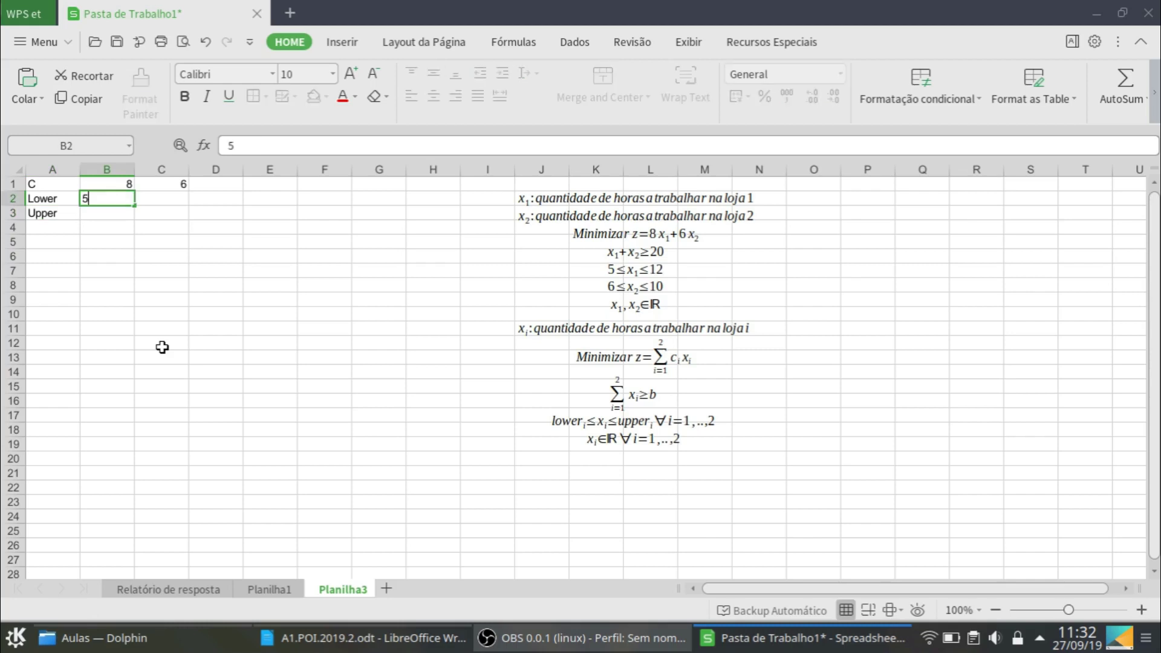
key(Tab)
text(6)
key(Return)
key(Left)
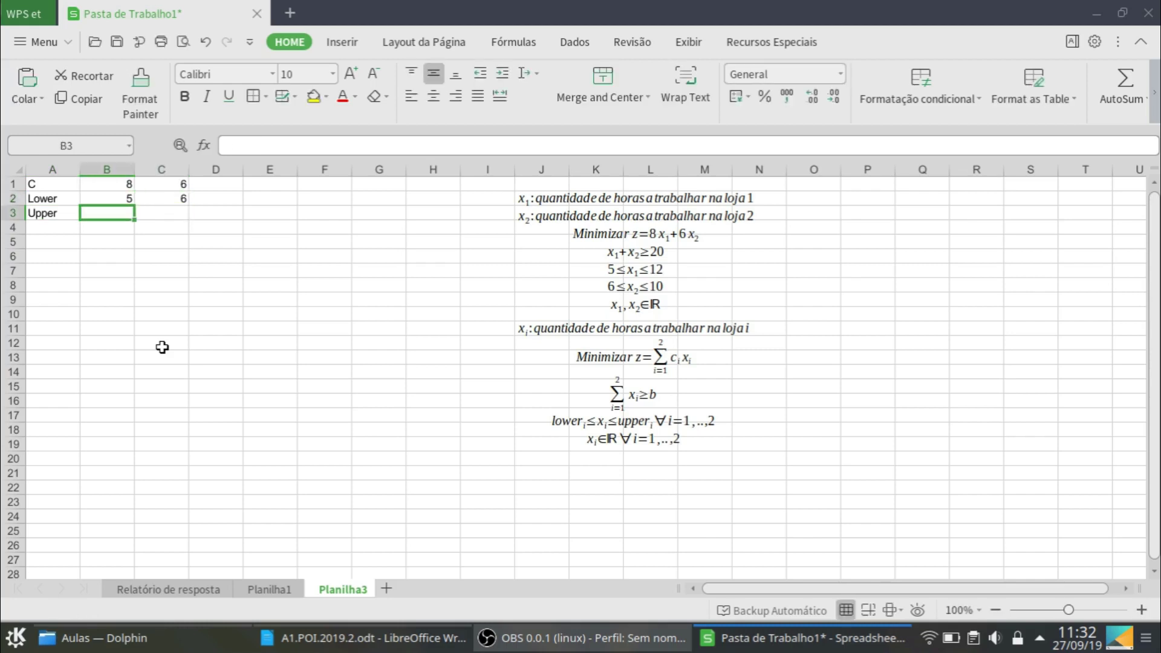
text(12)
key(Tab)
text(10)
key(Return)
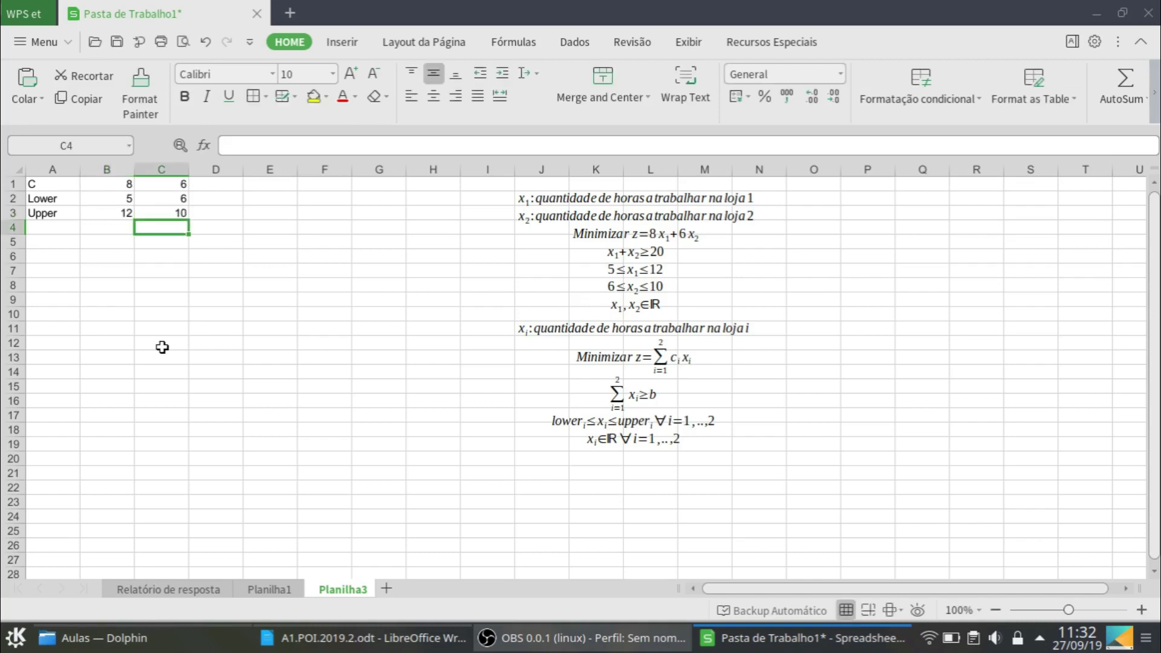
Add the row labels X, Z and R1 in cells A4 to A6
key(Left)
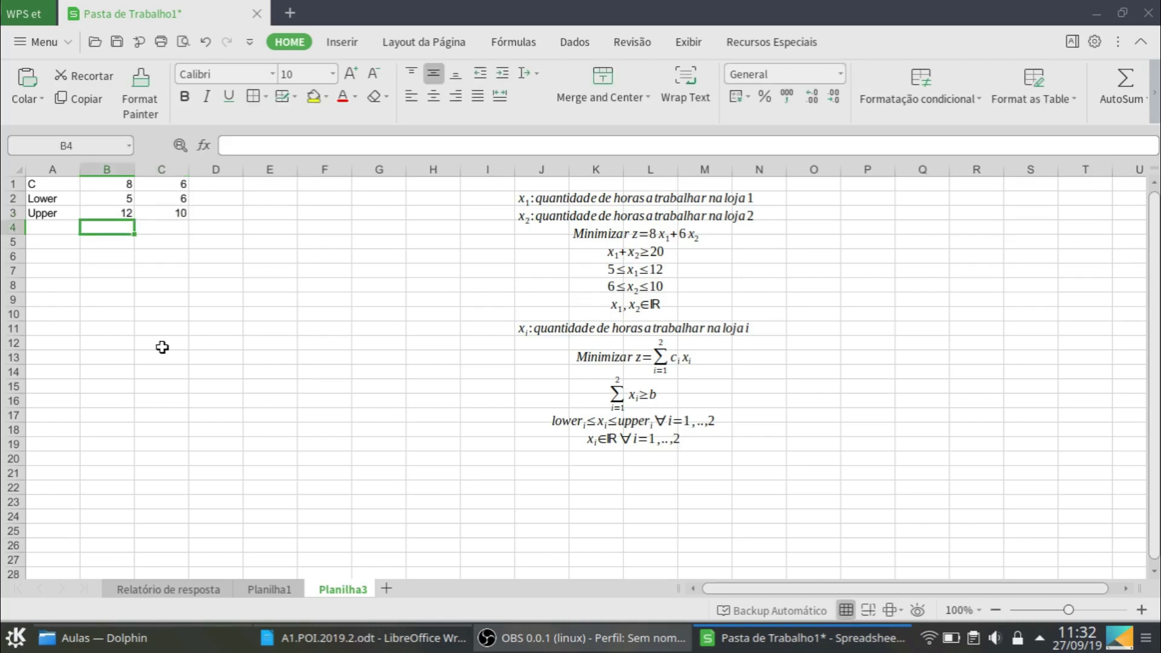
key(Left)
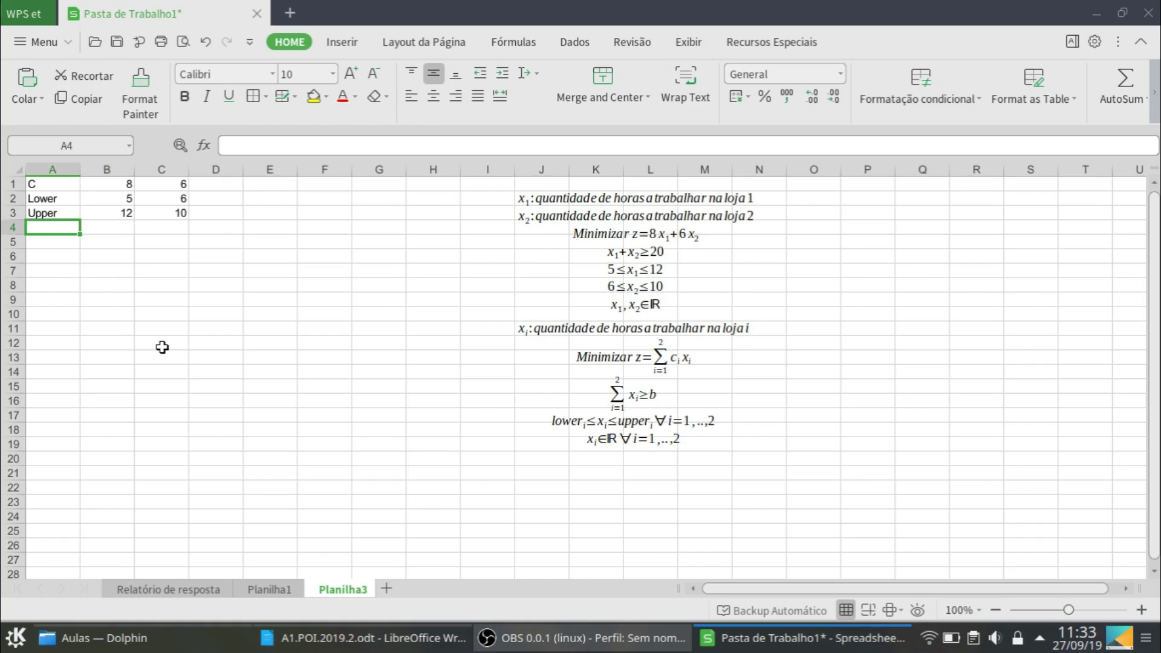
text(X)
key(Return)
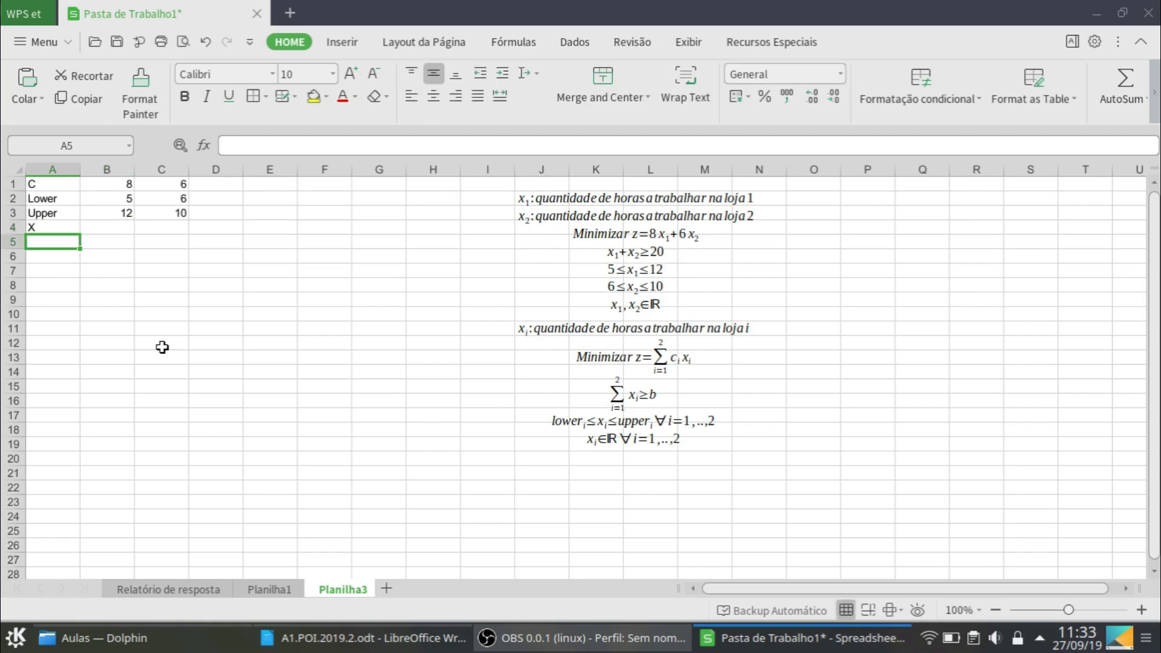
text(Z)
key(Return)
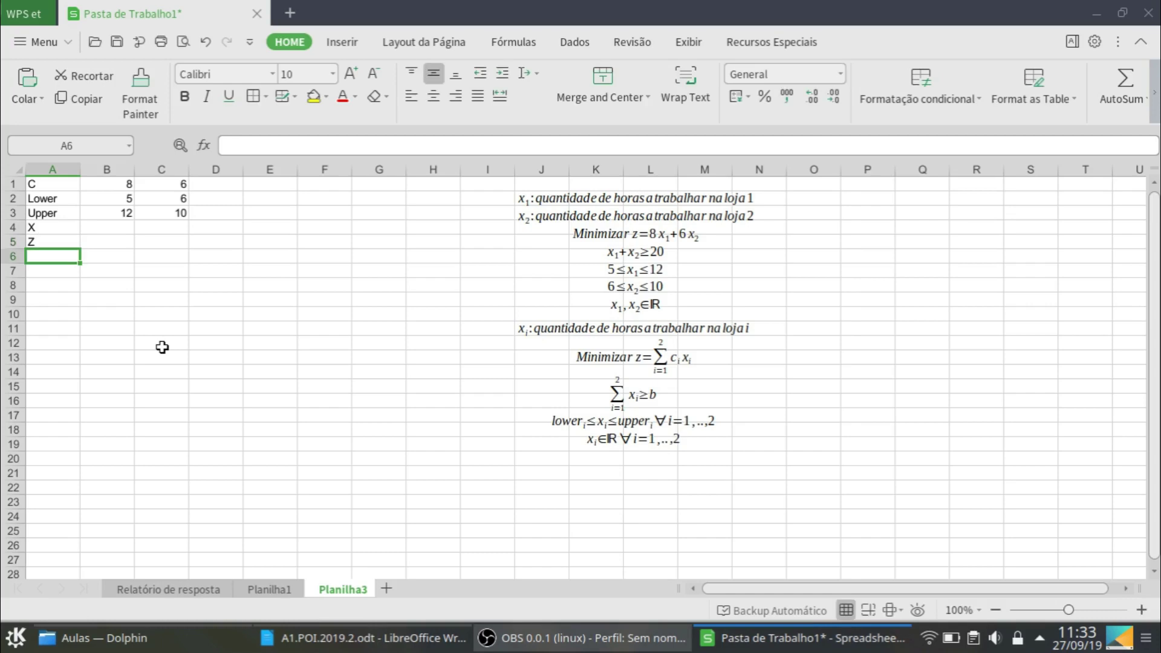
text(R1)
key(Return)
Enter the minimum-hours limit 20 for constraint R1 in C6
key(Up)
key(Right)
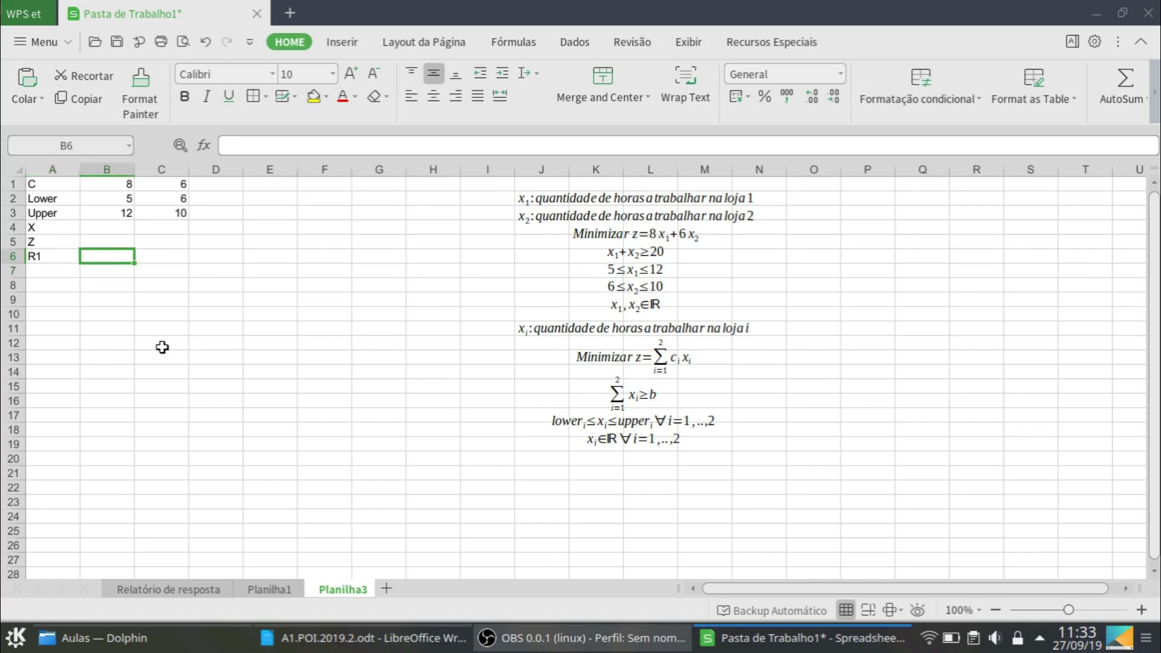
key(Right)
text(20)
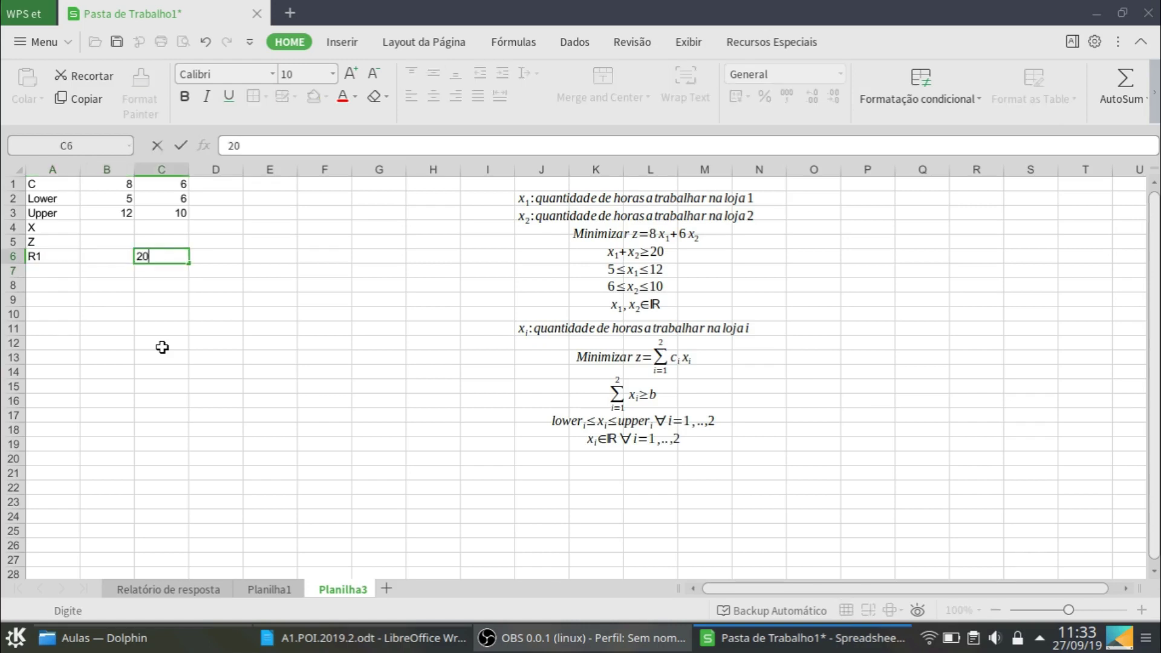
key(Return)
Enter the Z objective in B5 as the SUMPRODUCT of the coefficients B1:C1 and the X cells in row 4
key(Up)
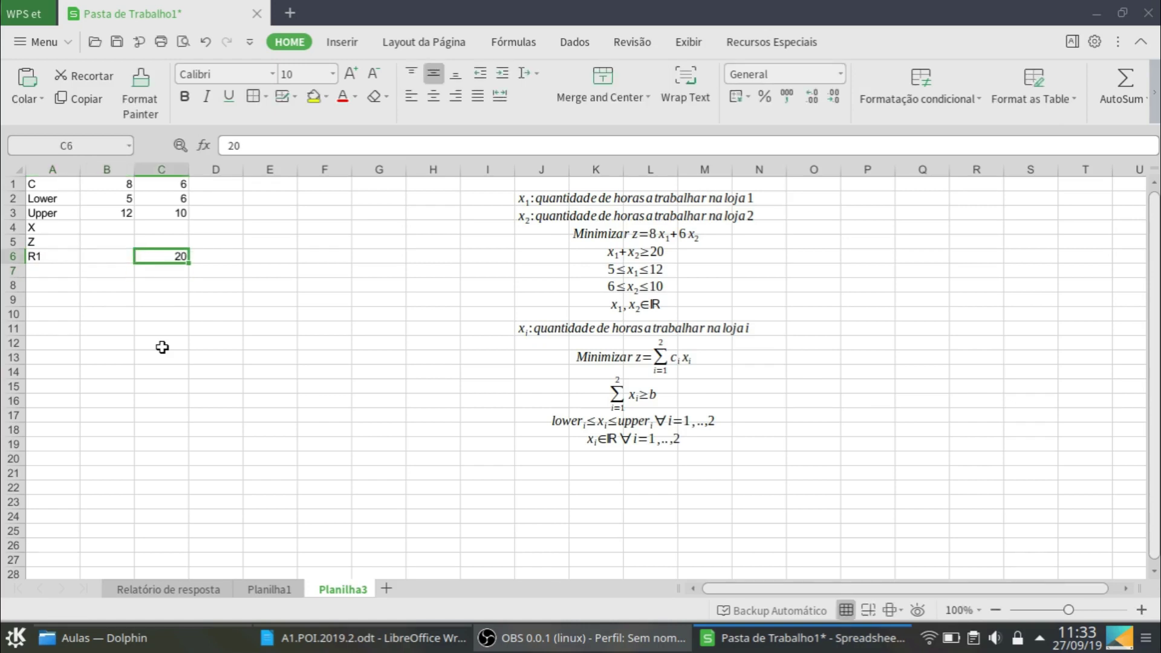
key(Left)
key(Up)
key(Up)
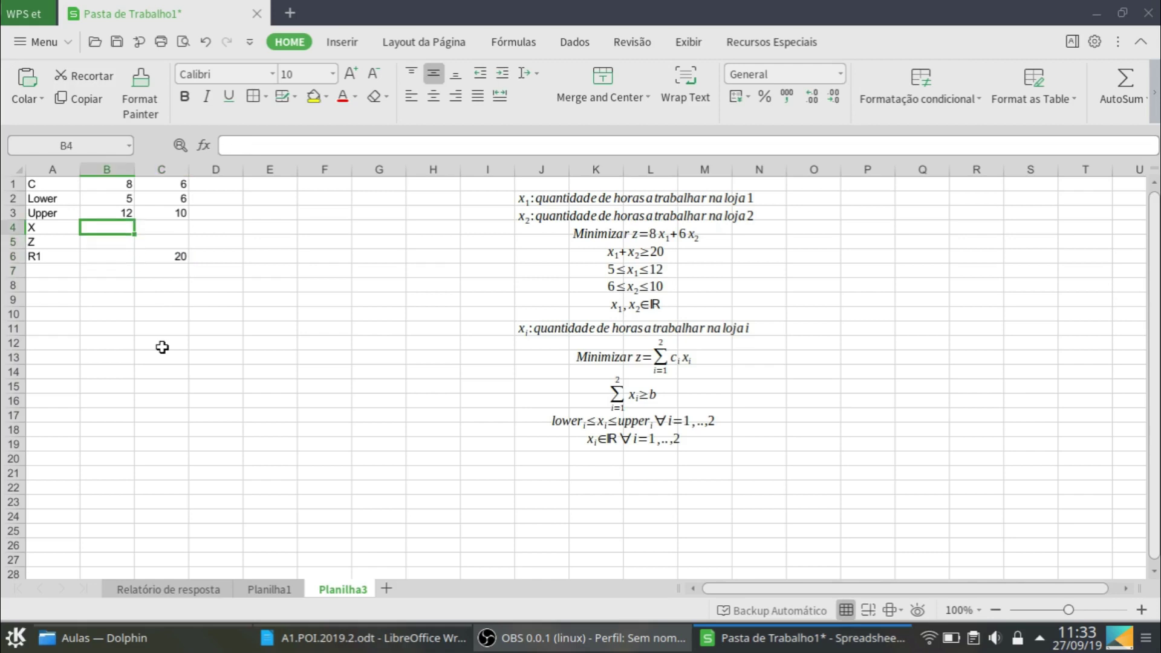
key(Down)
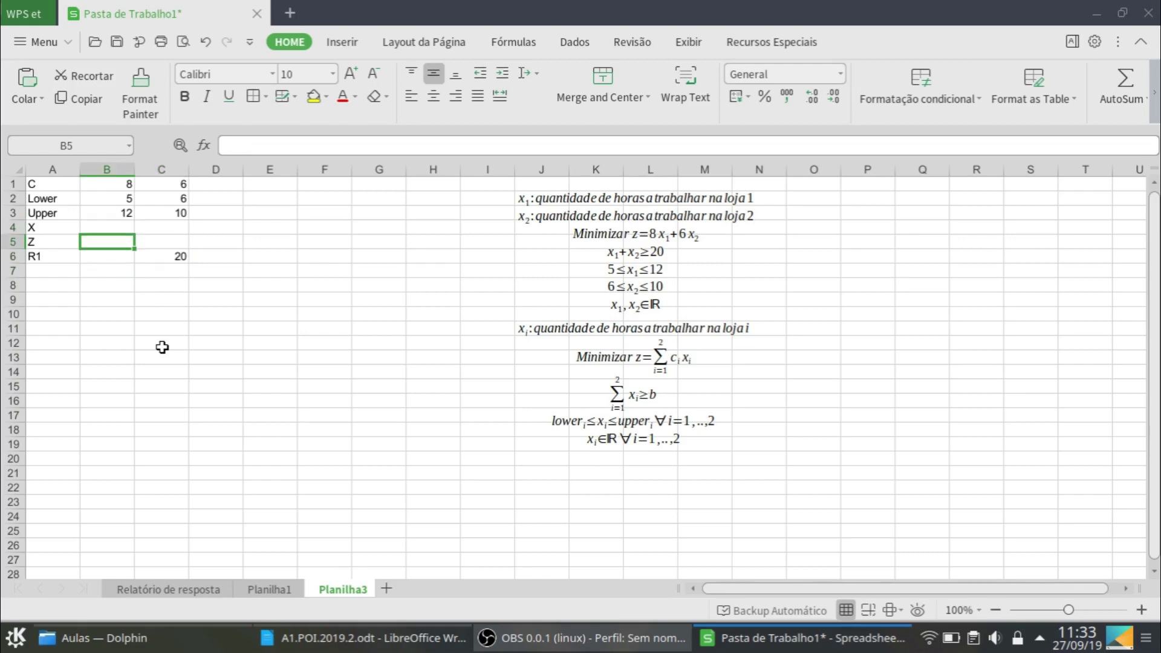
text(=sum)
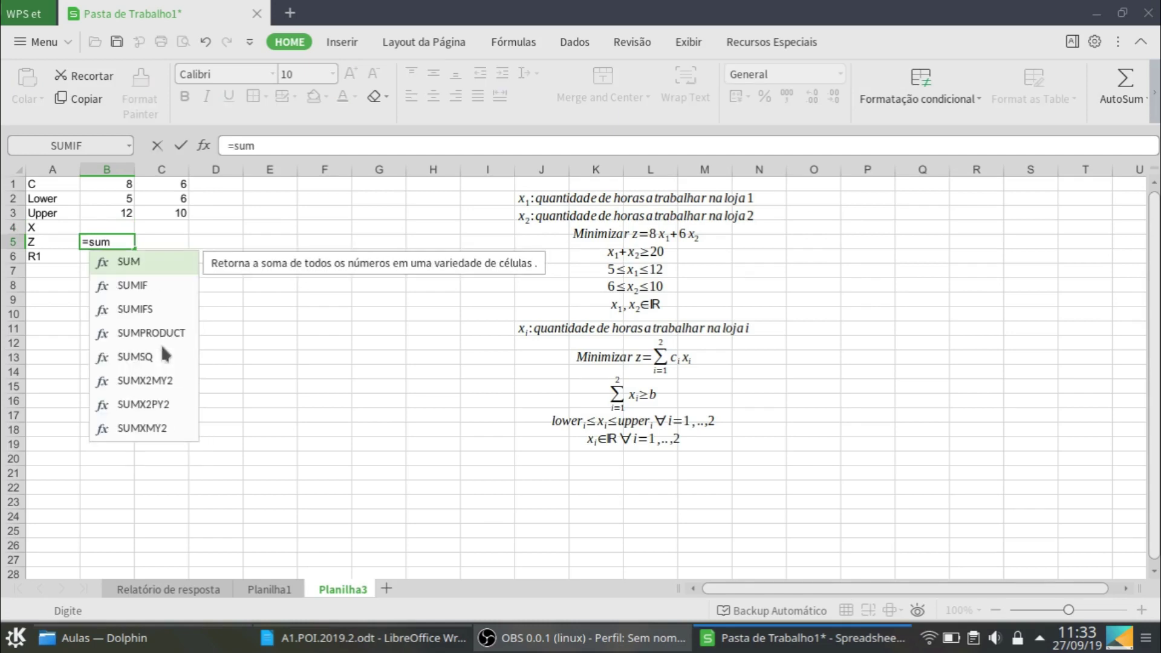
double_click(162, 332)
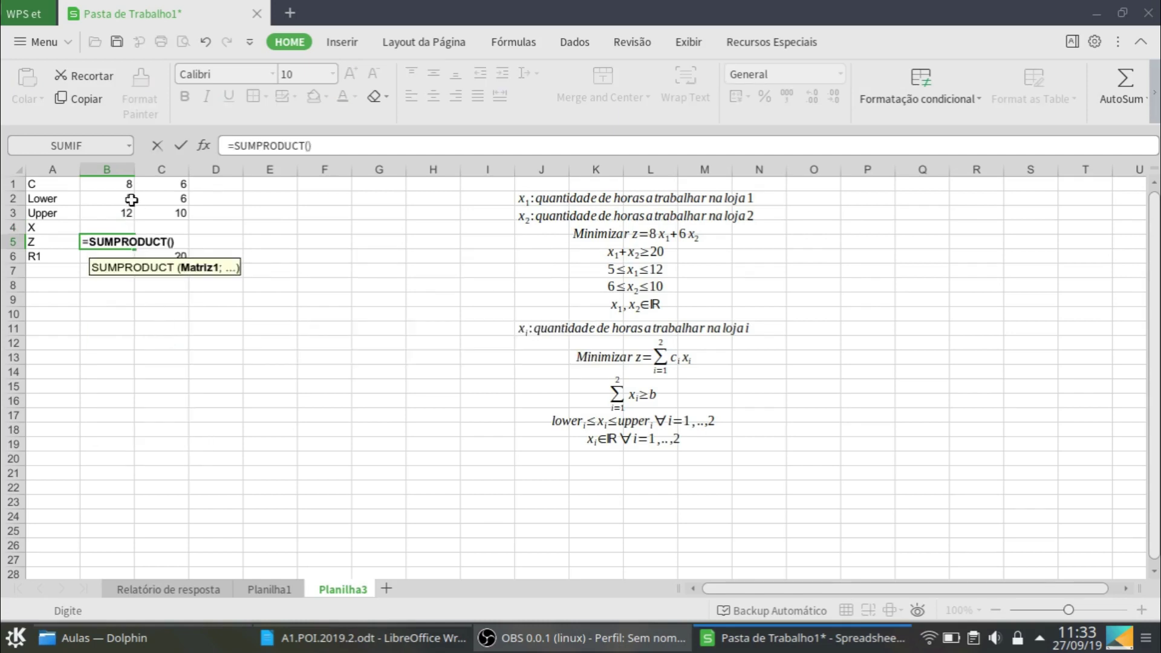
drag(129, 184, 171, 187)
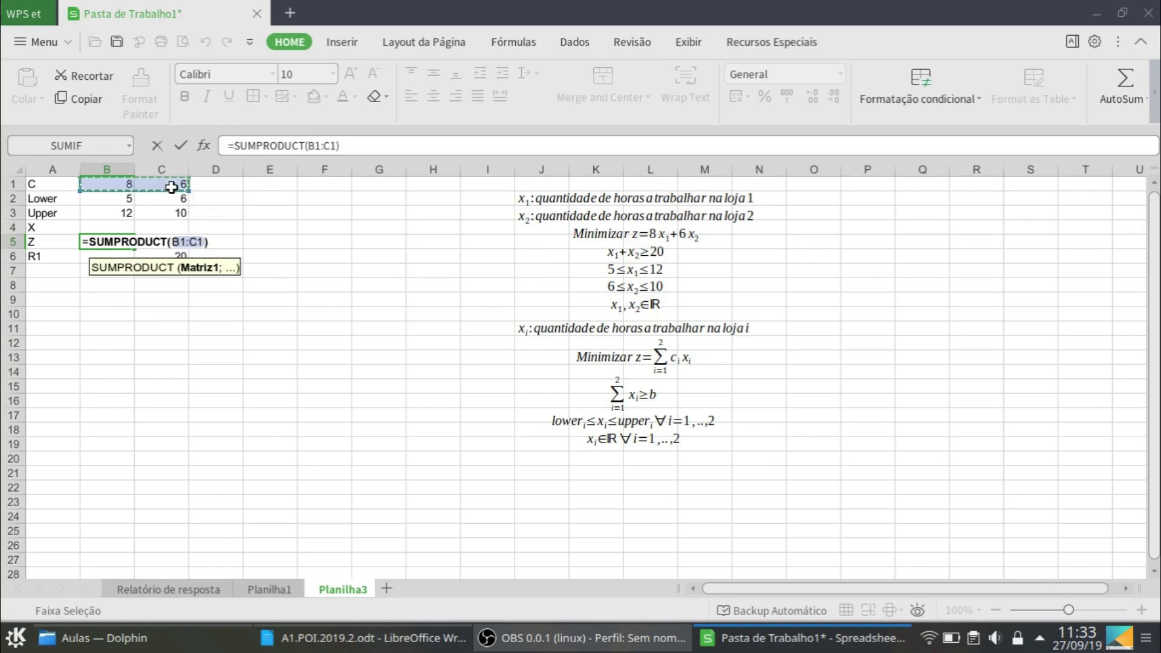
text(;)
click(139, 224)
mouse_move(139, 224)
mouse_down()
mouse_move(159, 220)
mouse_move(148, 226)
mouse_up()
text())
key(Return)
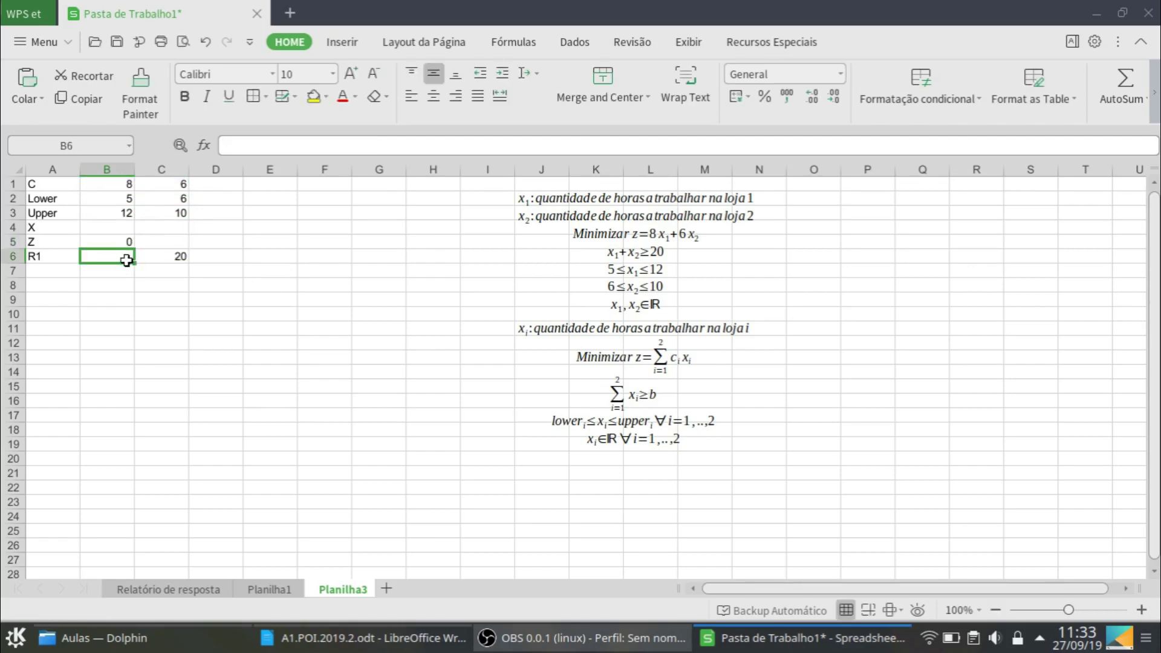
Enter the R1 constraint formula in B6 as the SUM of the X cells B4:C4
text(=sum)
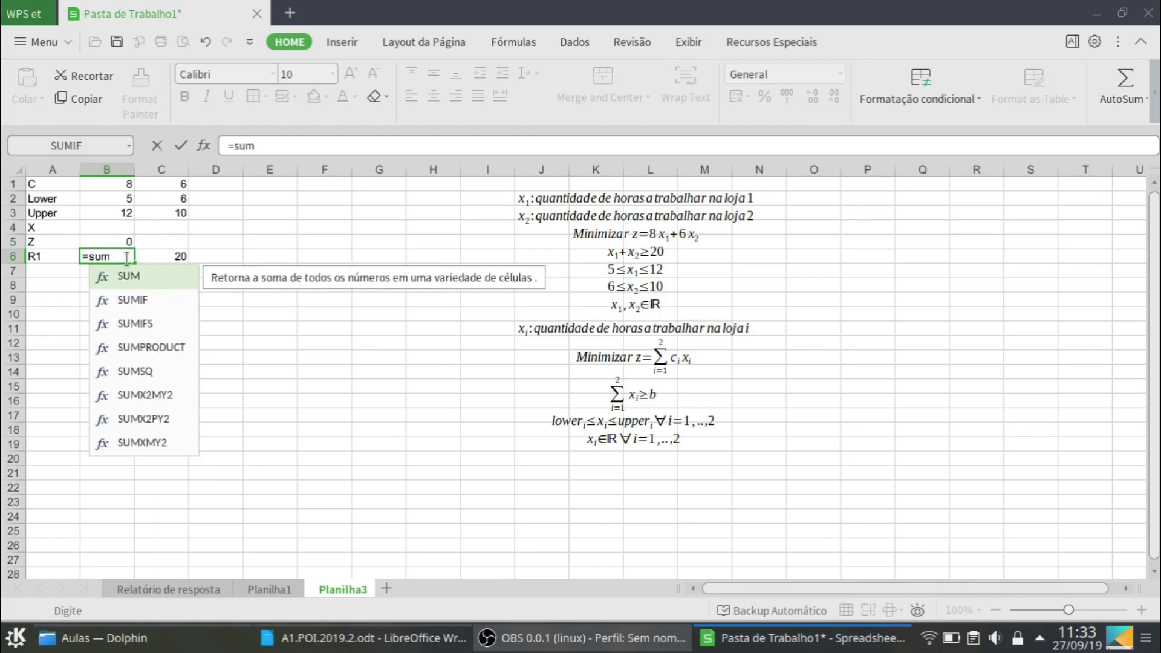
key(Tab)
drag(124, 227, 151, 228)
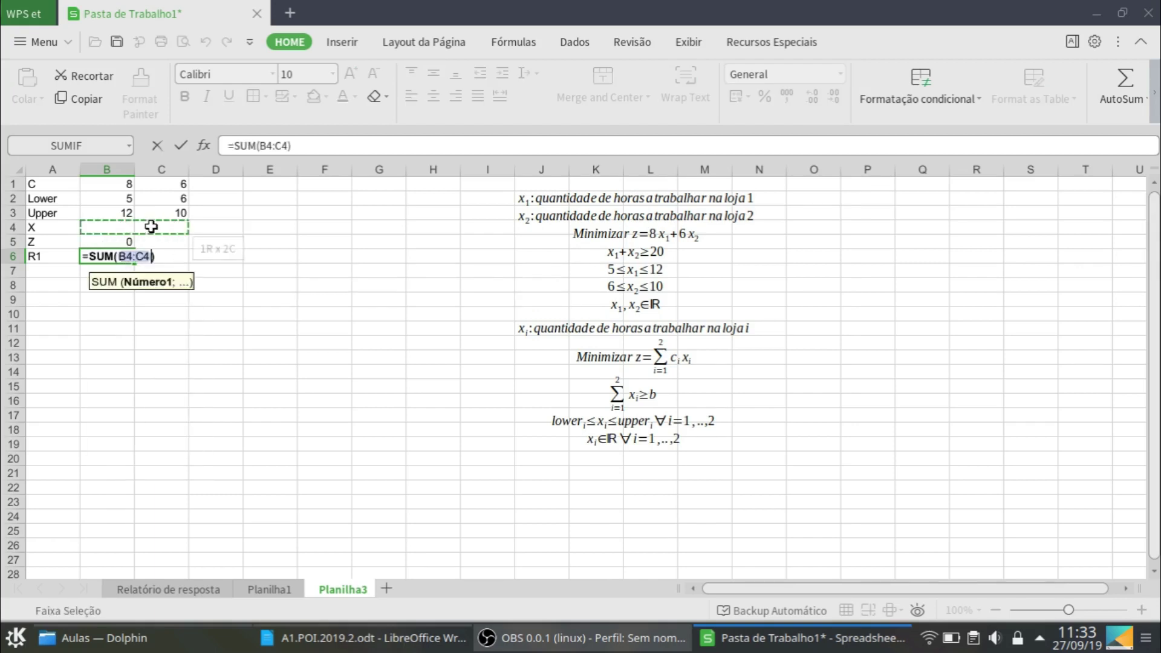
key(Return)
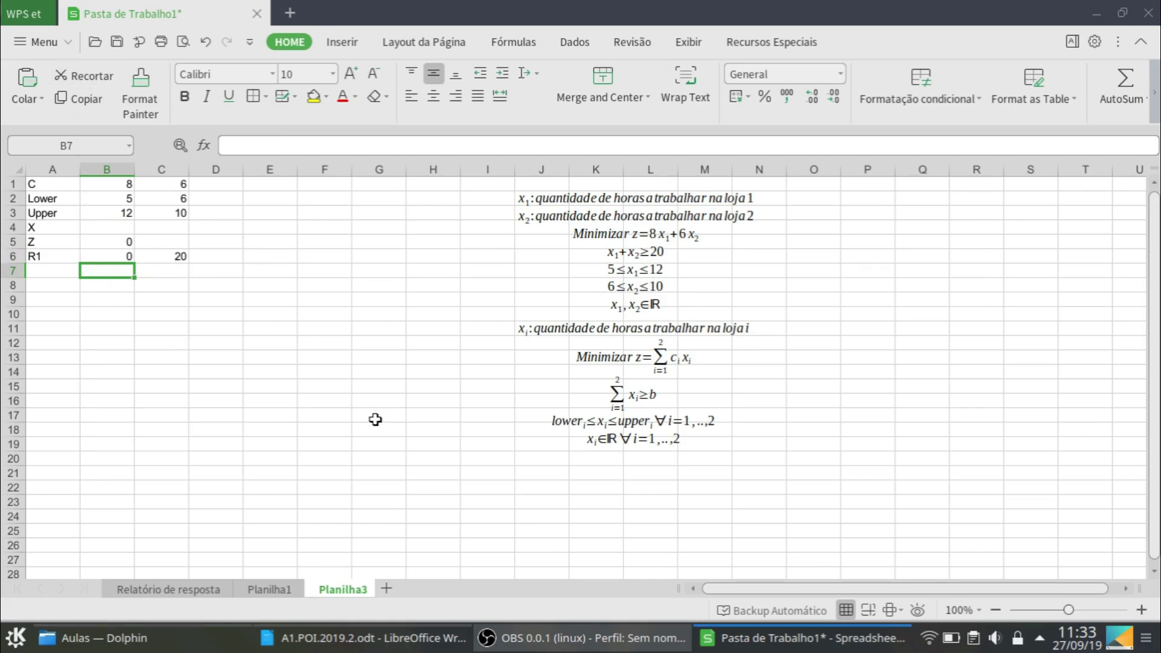
Center the contents of all cells in the sheet horizontally
key(ctrl+a)
click(332, 383)
key(ctrl+a)
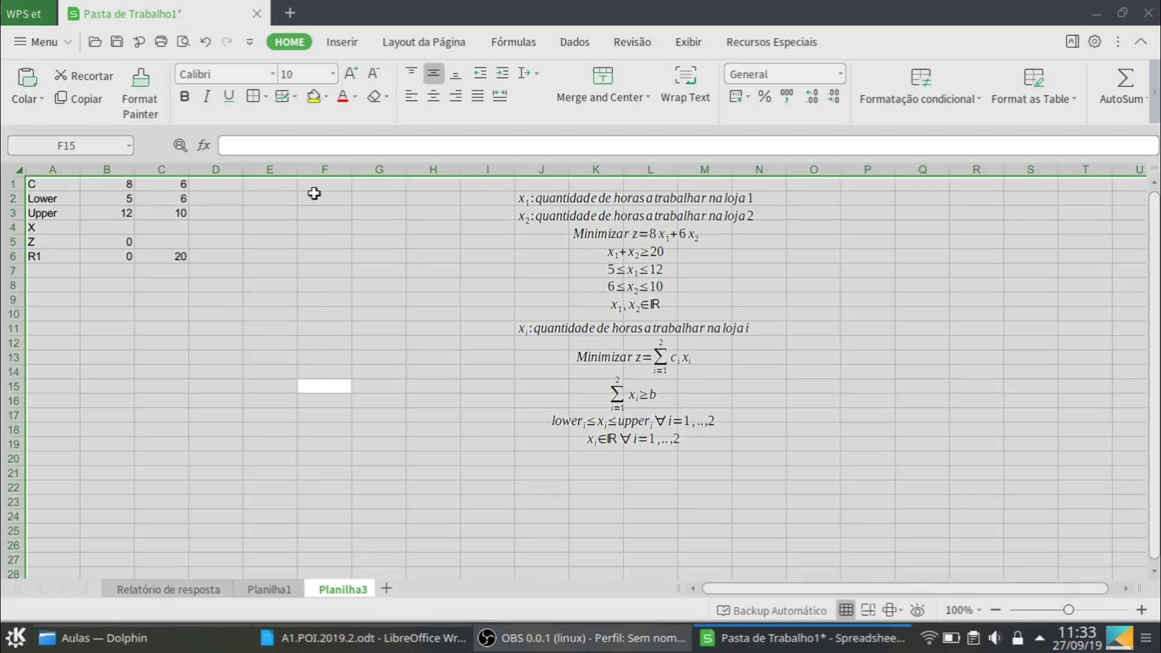
click(433, 96)
click(209, 303)
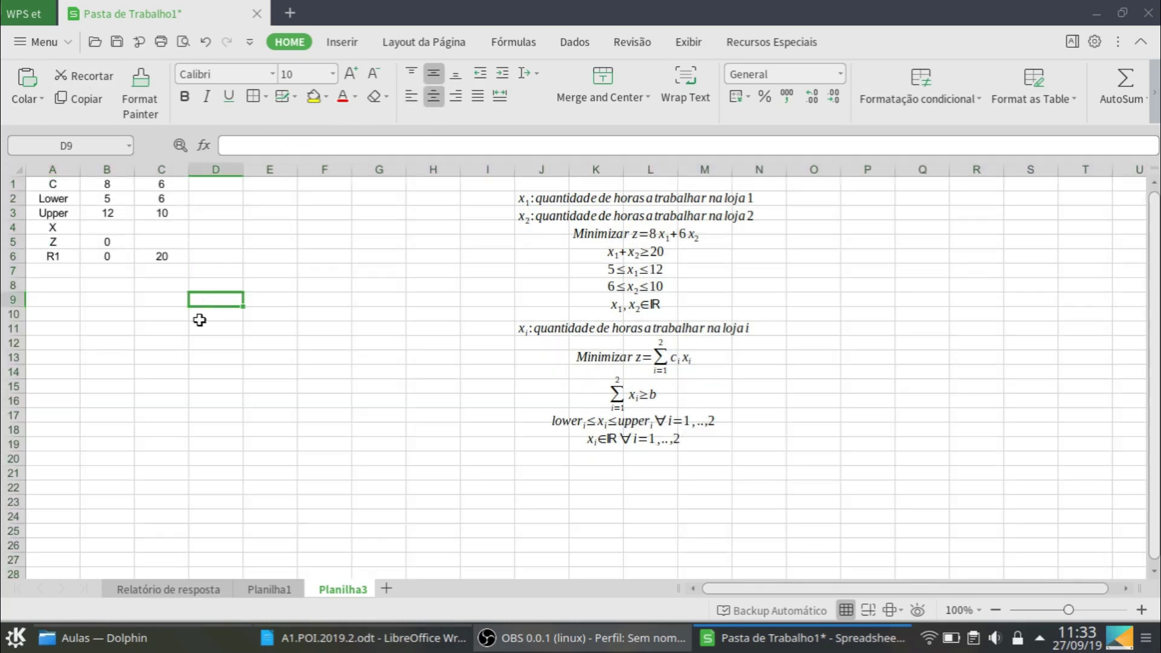
Set up Solver to minimize the Z objective in B5 by changing the variable cells B4:C4
click(104, 240)
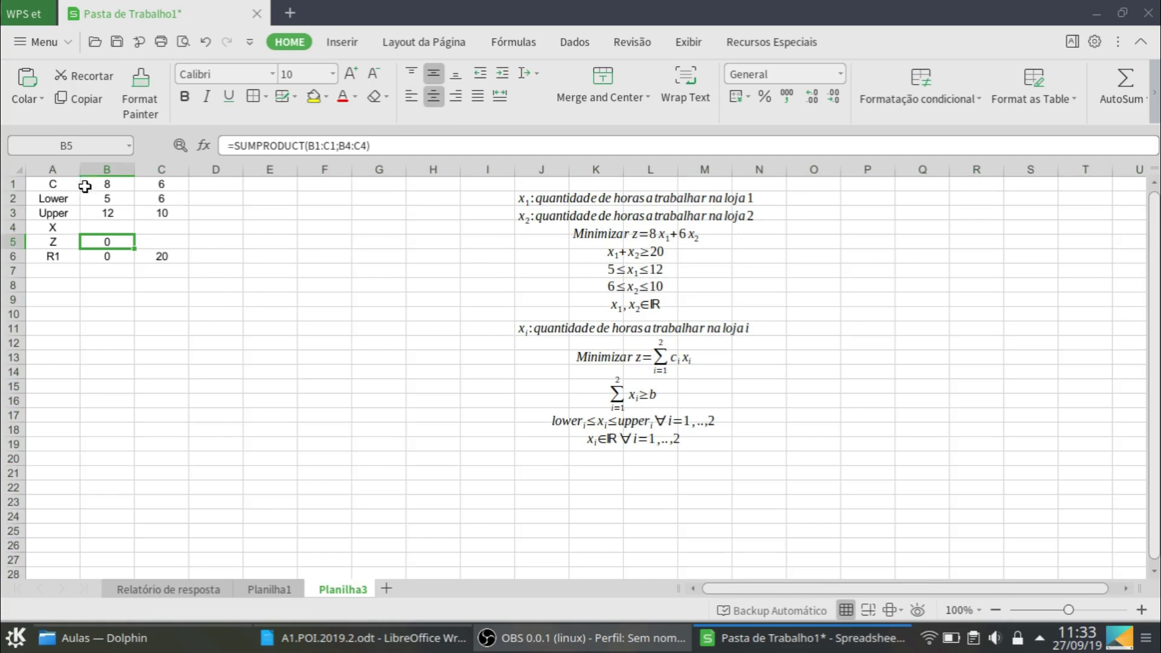
click(68, 42)
mouse_move(90, 188)
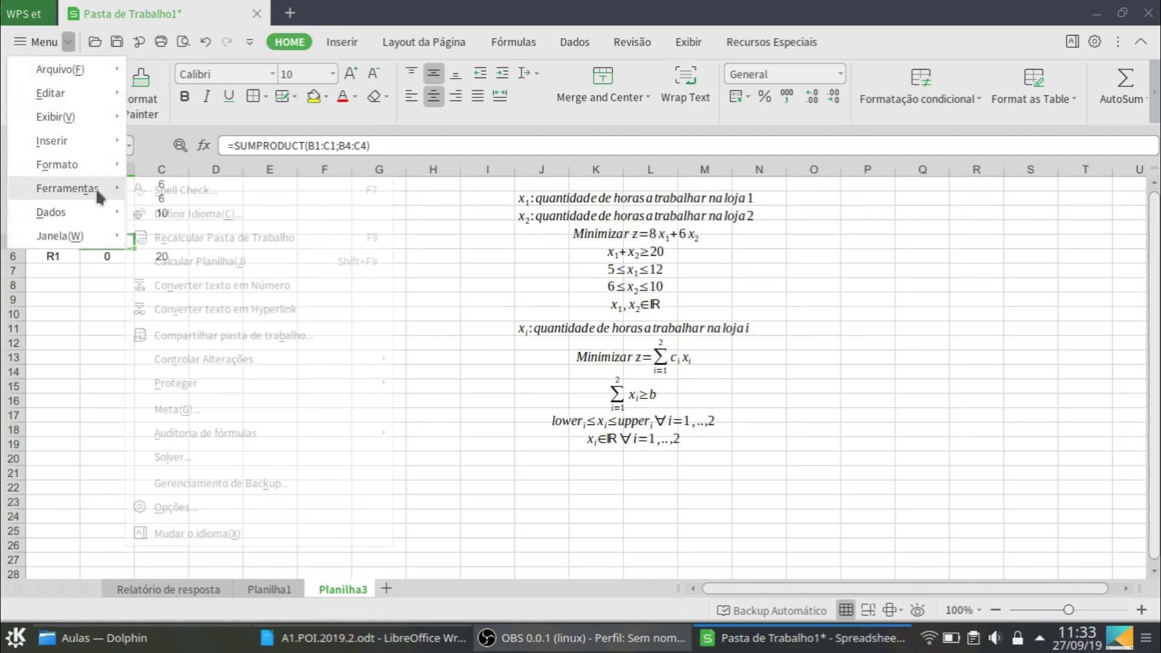
click(204, 452)
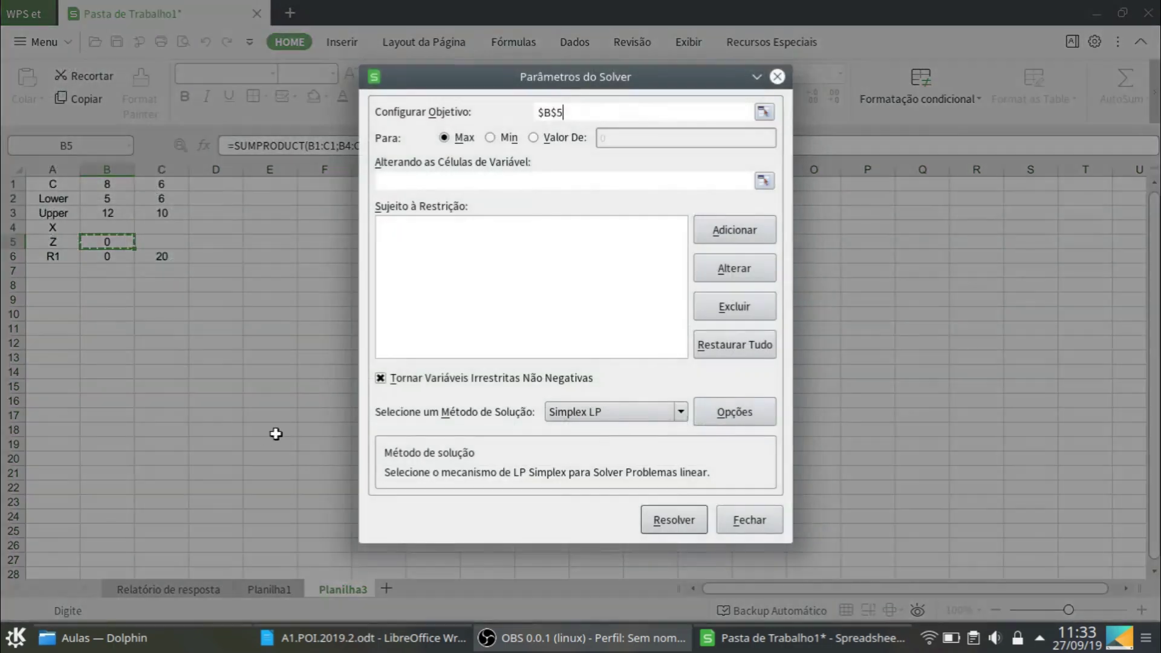
drag(574, 113, 495, 114)
click(106, 242)
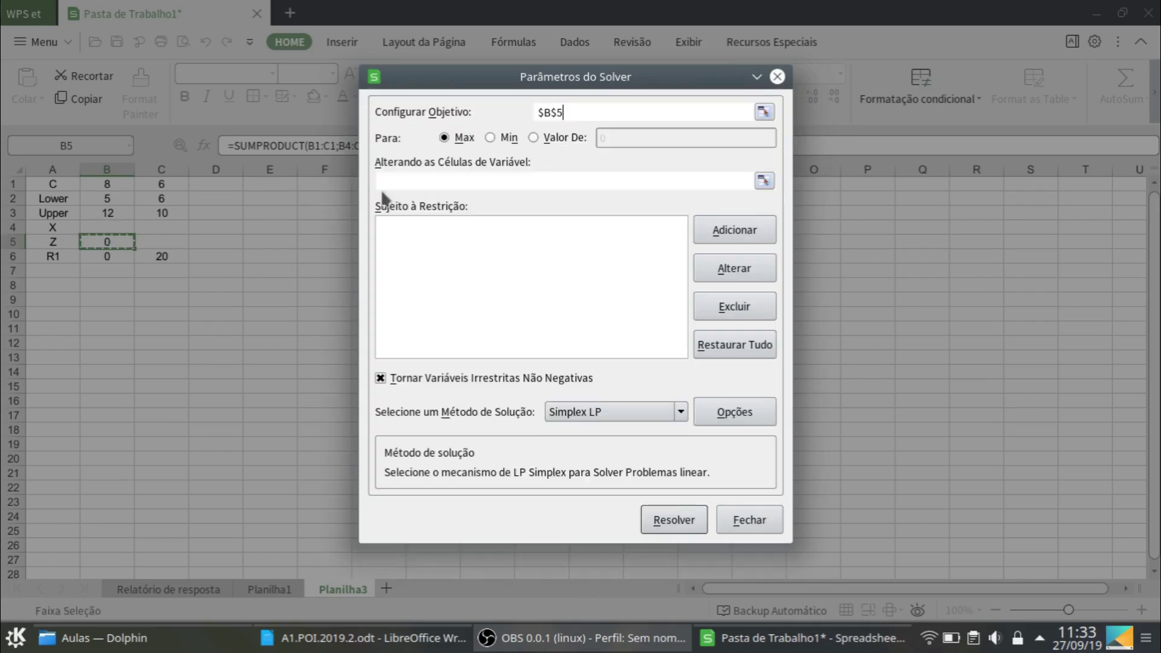
click(490, 138)
click(431, 181)
drag(124, 233, 161, 228)
Add the Solver constraint that B6 is greater than or equal to C6
click(712, 235)
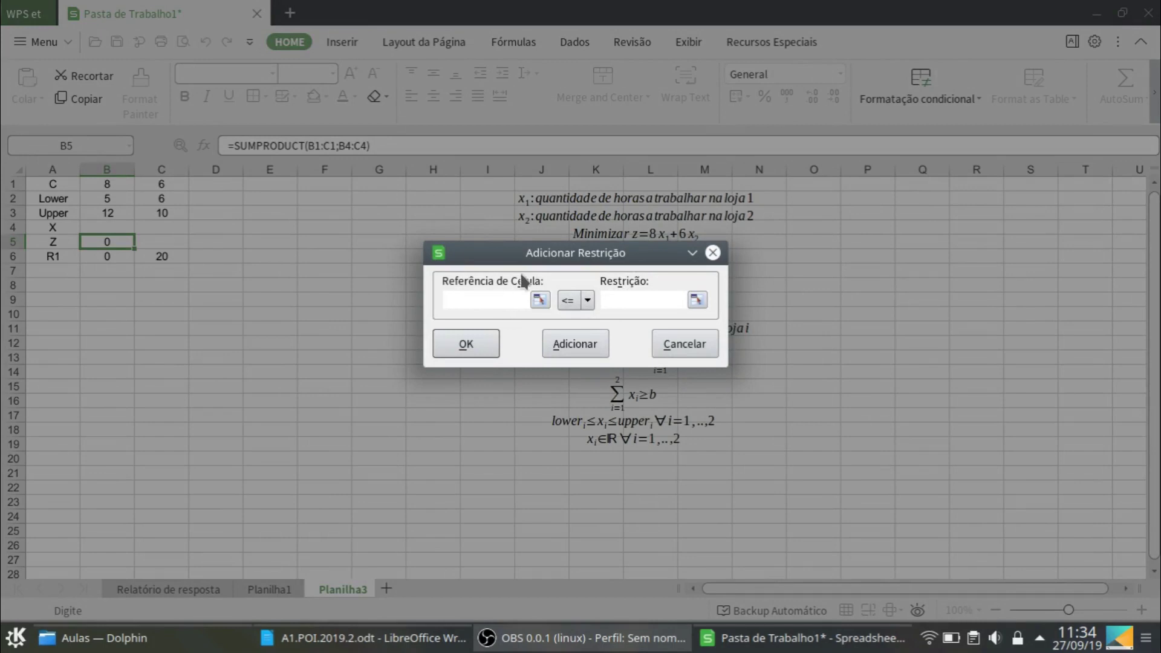
click(120, 257)
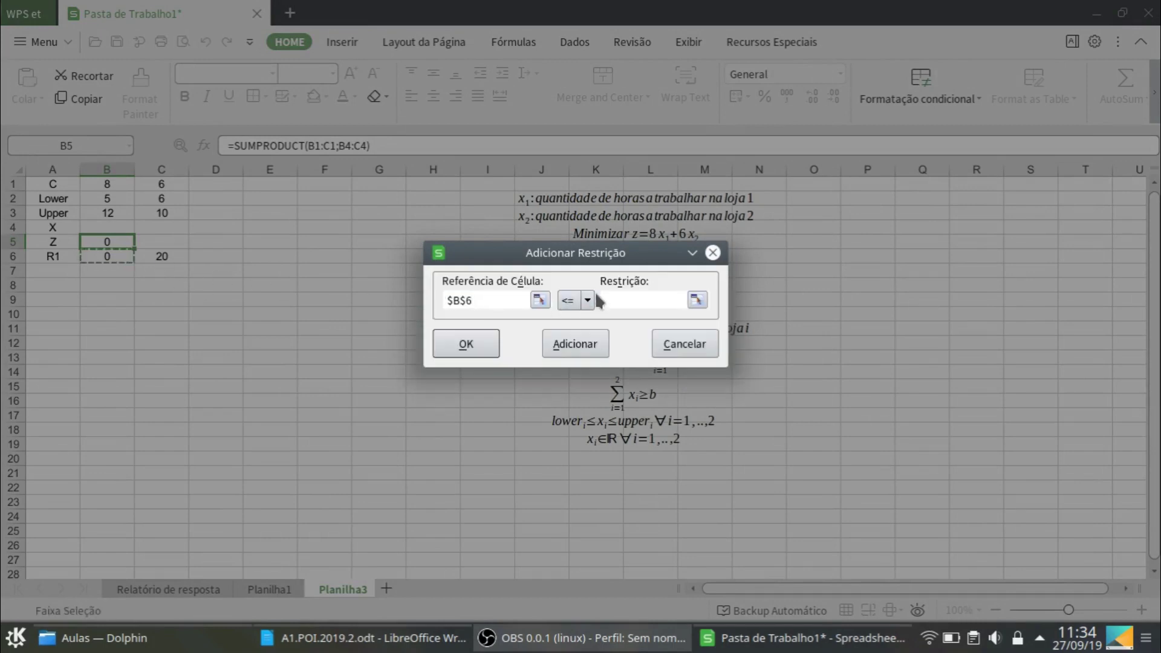
click(587, 301)
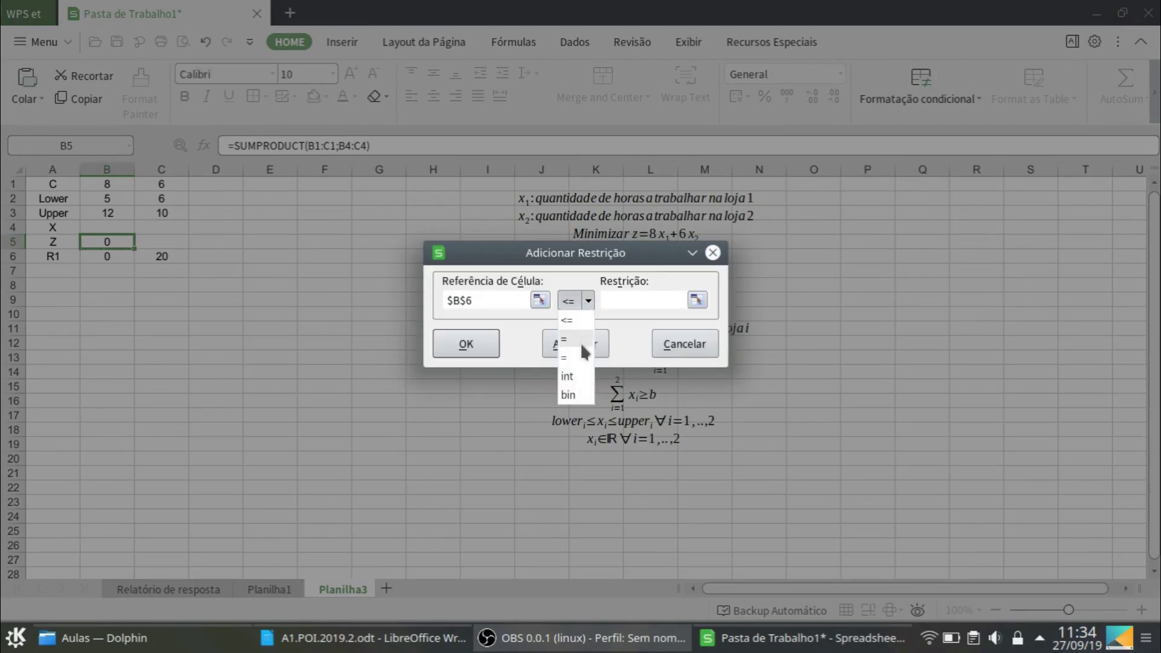
click(572, 356)
click(161, 257)
click(549, 344)
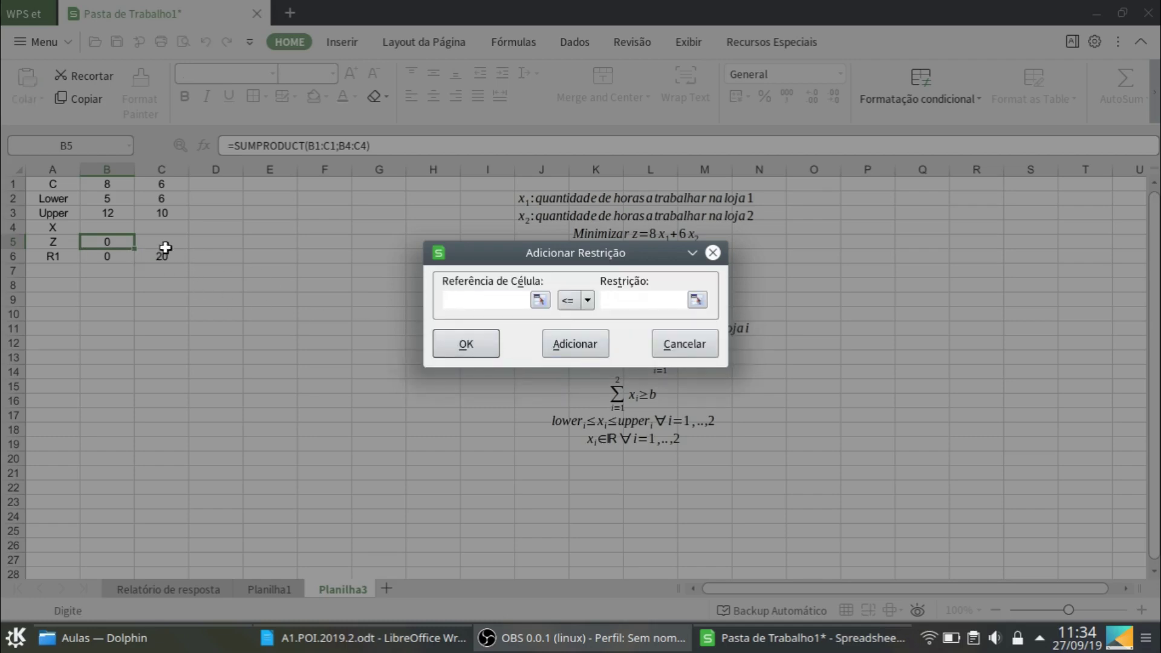
Add the bound constraints for the first variable, B2 <= B4 and B4 <= B3
click(112, 201)
click(622, 302)
click(112, 228)
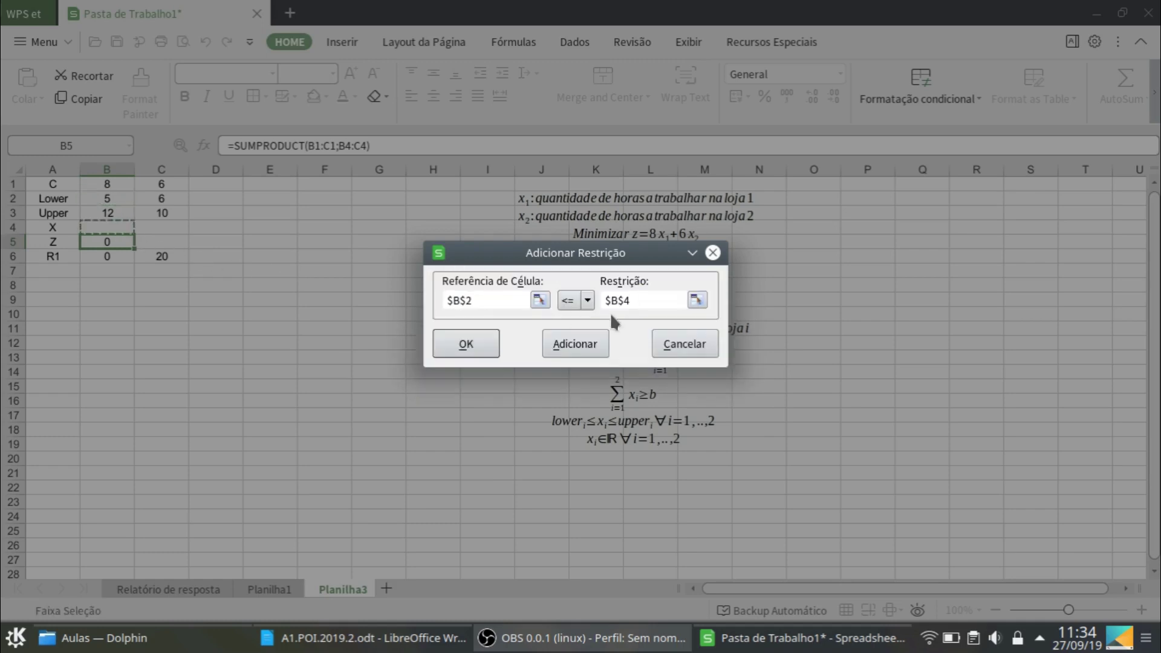
click(590, 341)
click(113, 226)
click(115, 214)
click(582, 352)
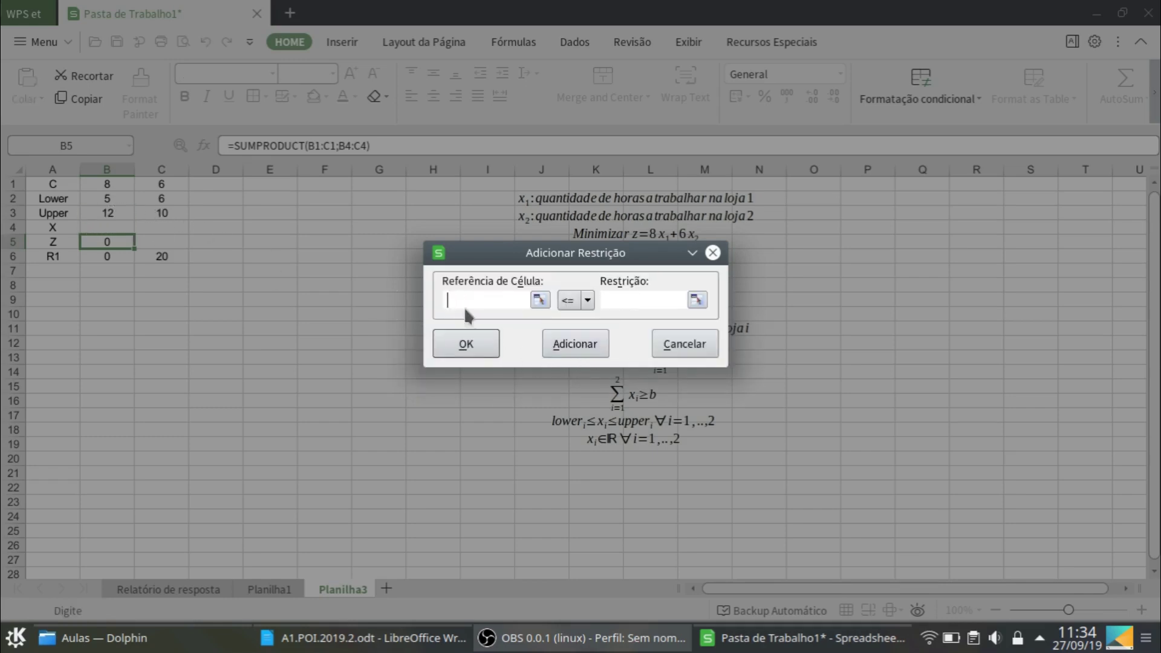
Add the bound constraints for the second variable, C2 <= C4 and C4 <= C3, and finish the constraint list
click(162, 198)
click(624, 298)
click(170, 227)
click(565, 343)
click(159, 225)
click(623, 296)
click(158, 214)
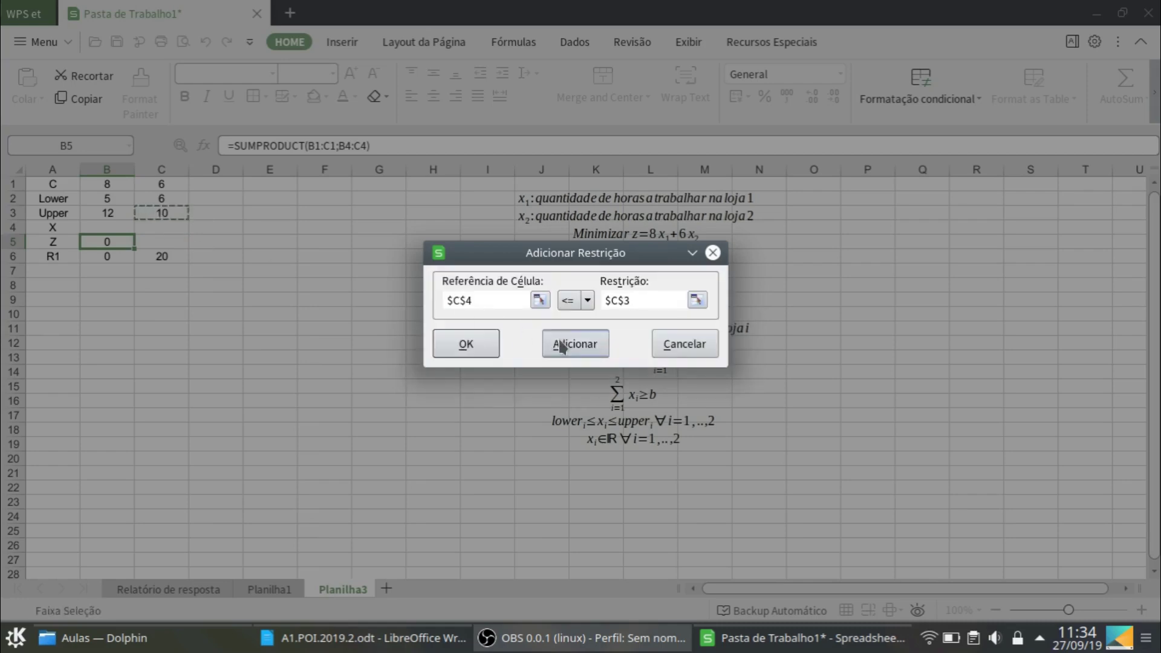
click(476, 345)
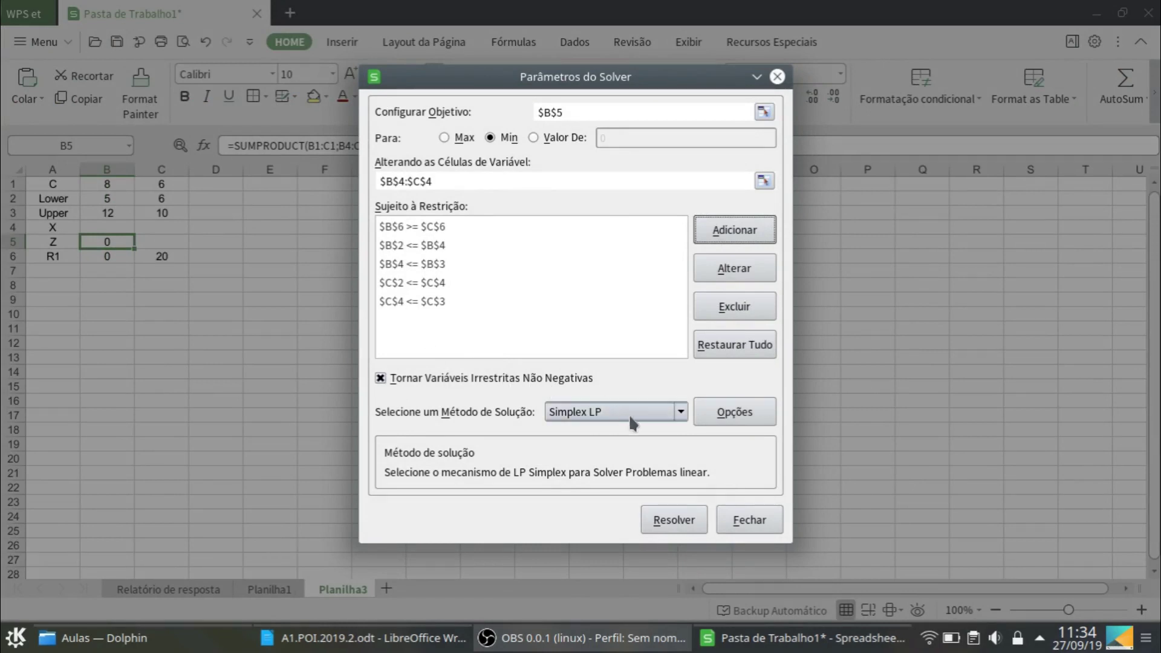
Solve the model with Simplex LP, keeping the Solver solution and generating the Resposta report
click(673, 520)
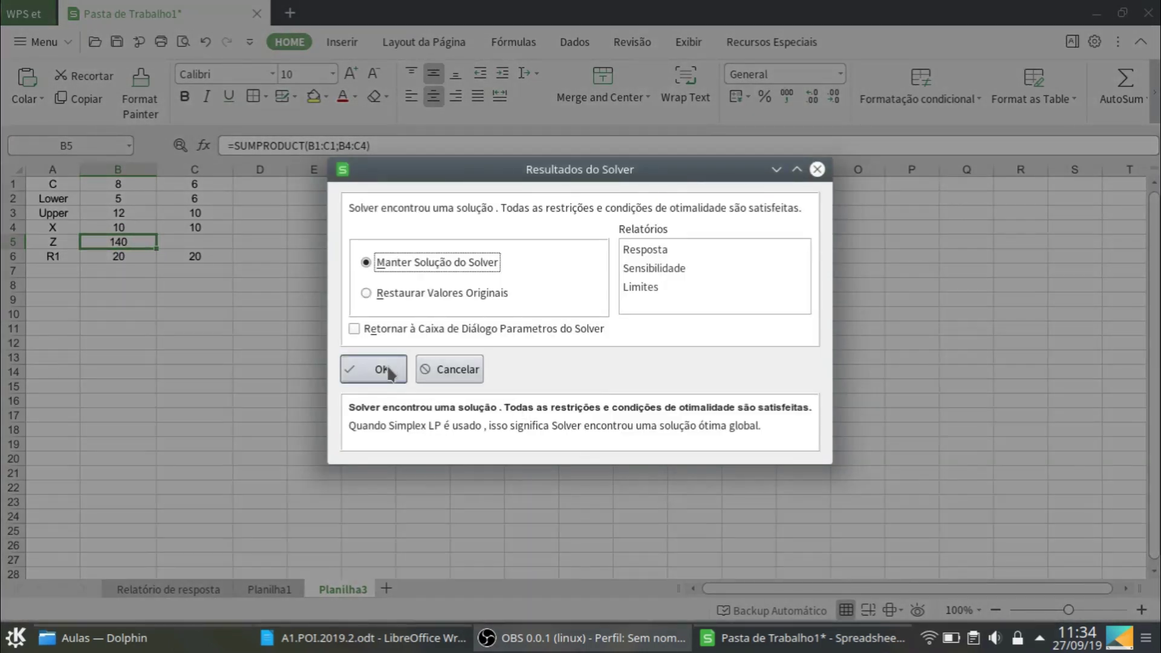
click(658, 251)
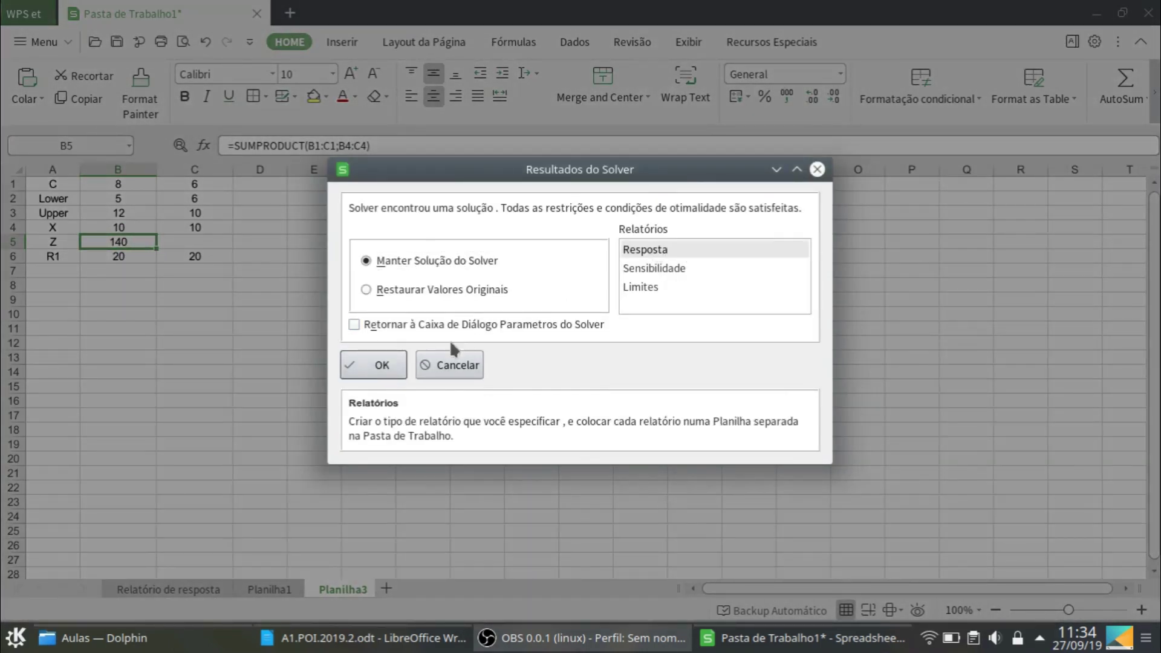
click(390, 365)
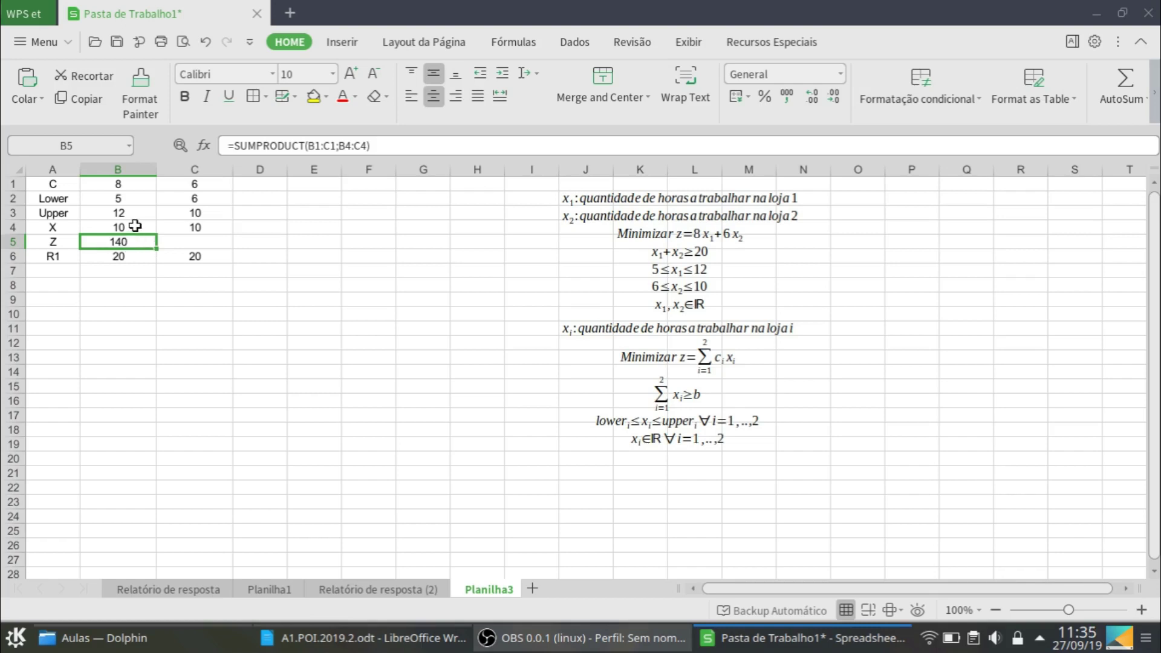
Review the solved X values in B4:C4 and the R1 constraint cell B6
click(135, 225)
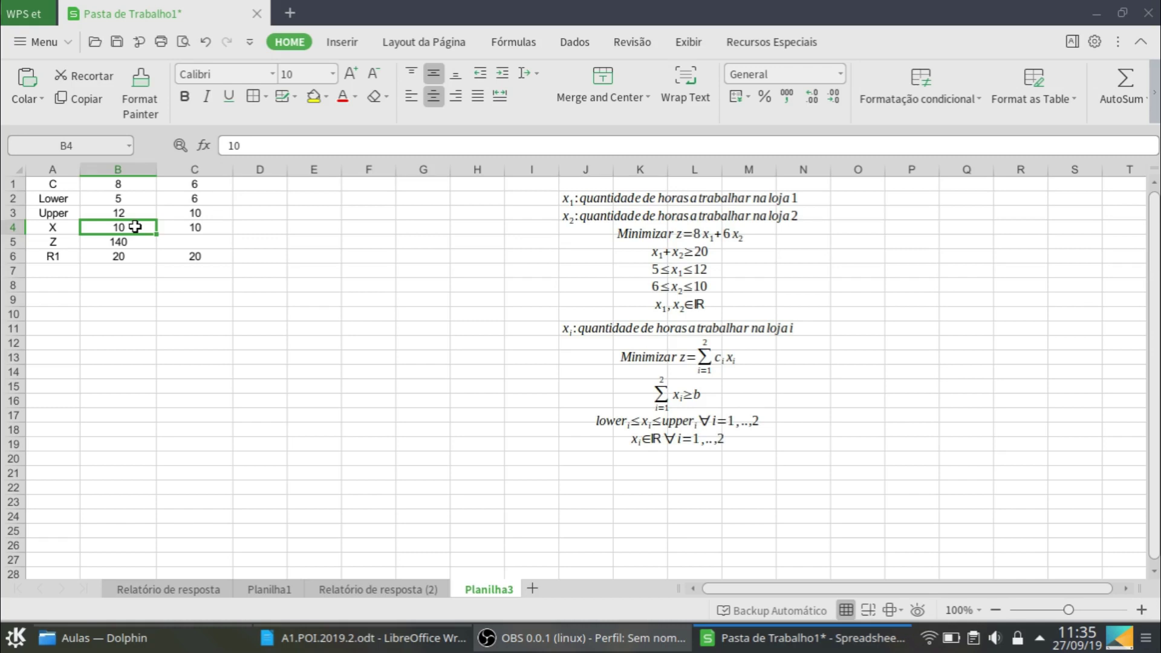
click(201, 229)
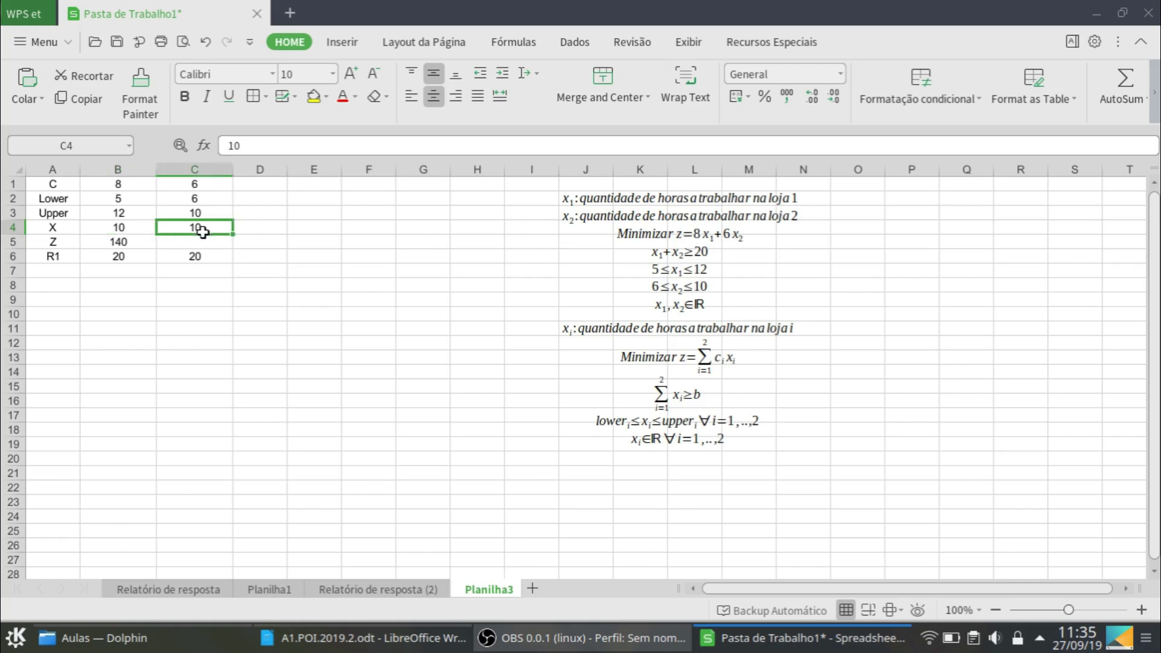
click(135, 257)
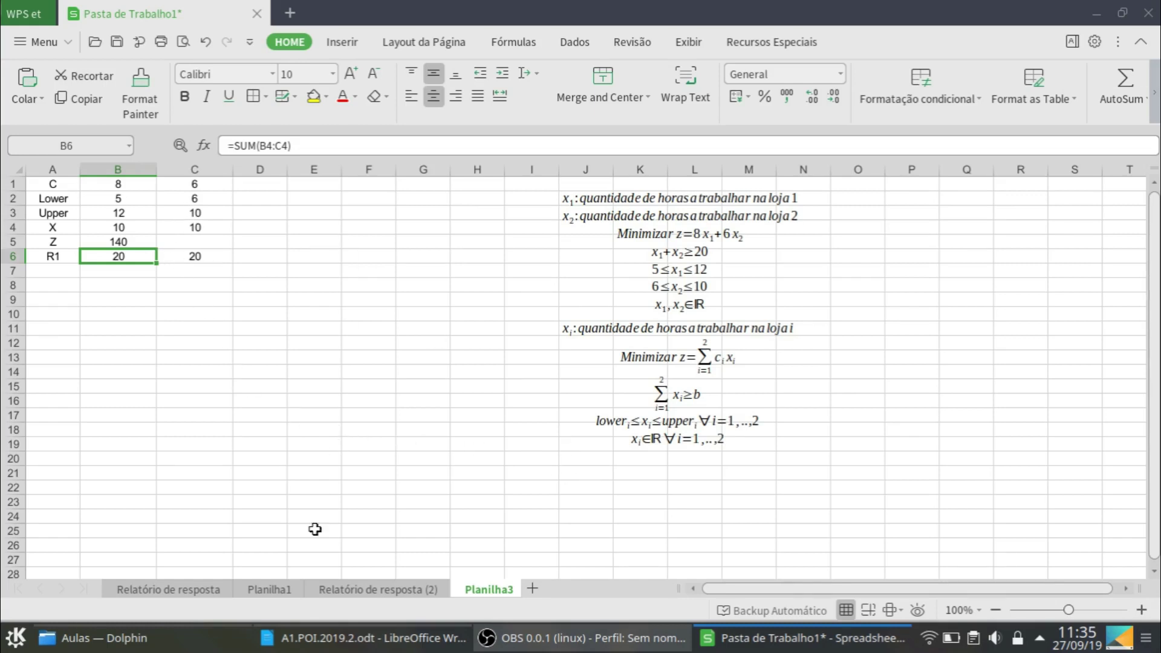
click(493, 639)
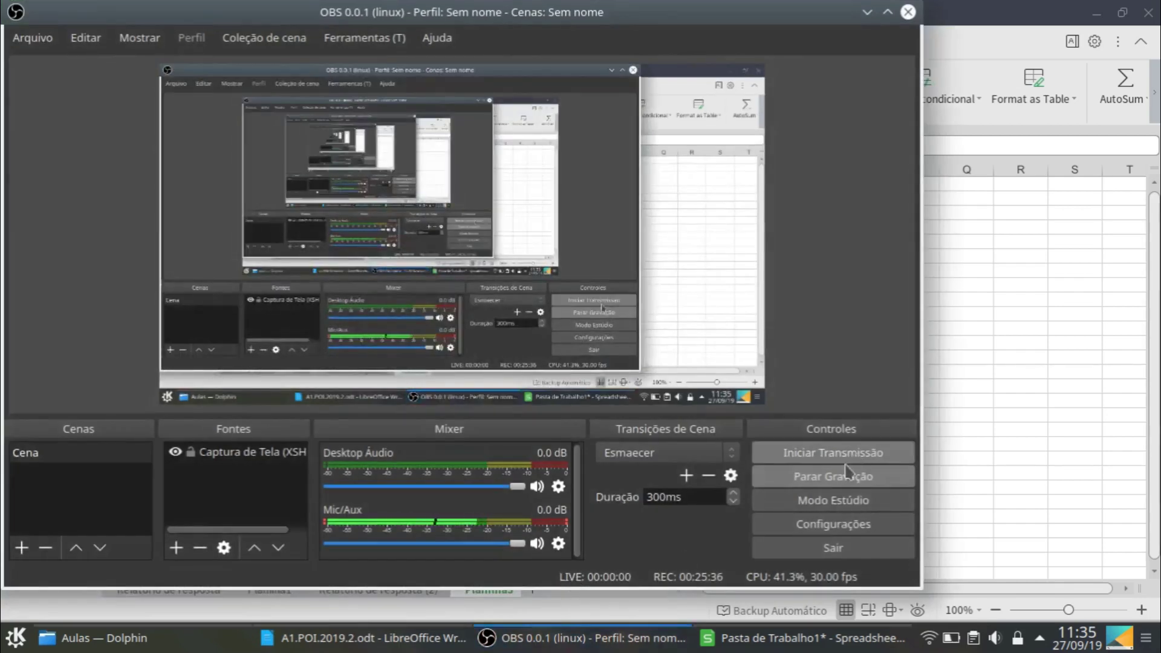